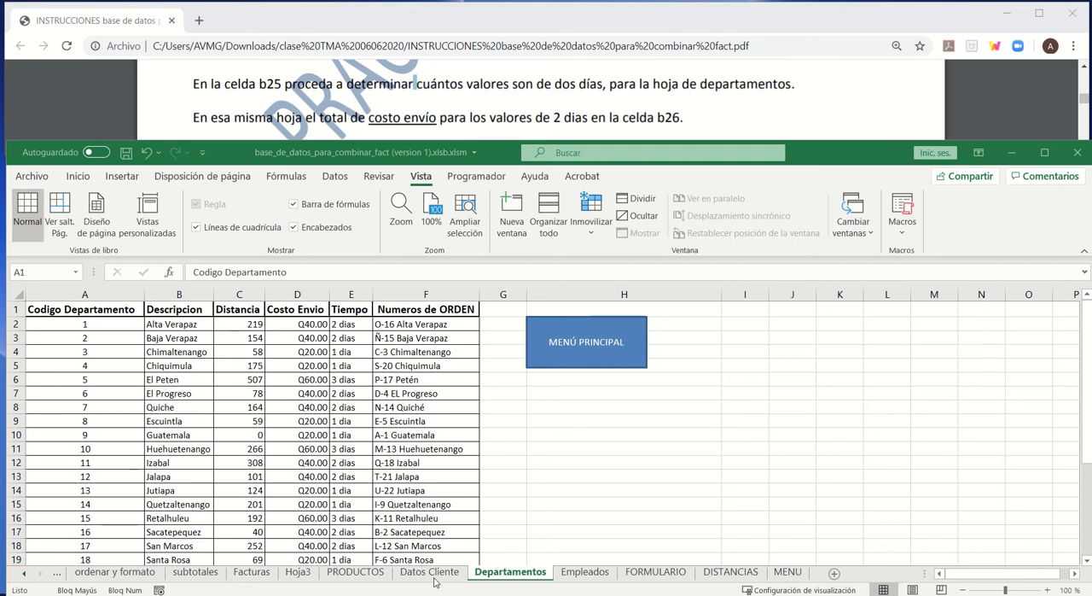
- Go to the main menu sheet and return to the Departamentos sheet to view its Tiempo column
left_click(509, 578)
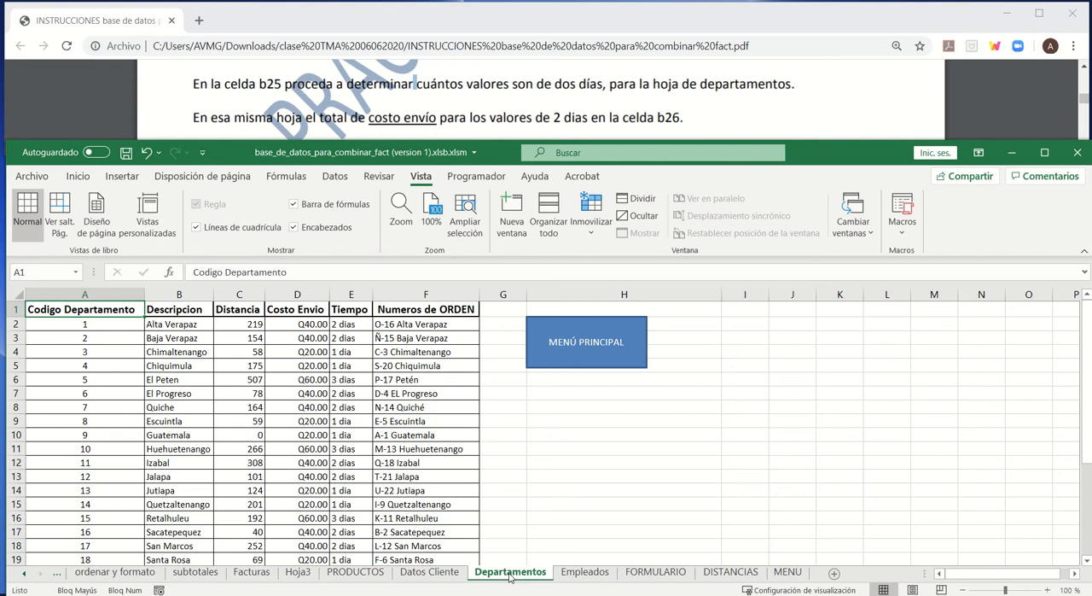
left_click(589, 357)
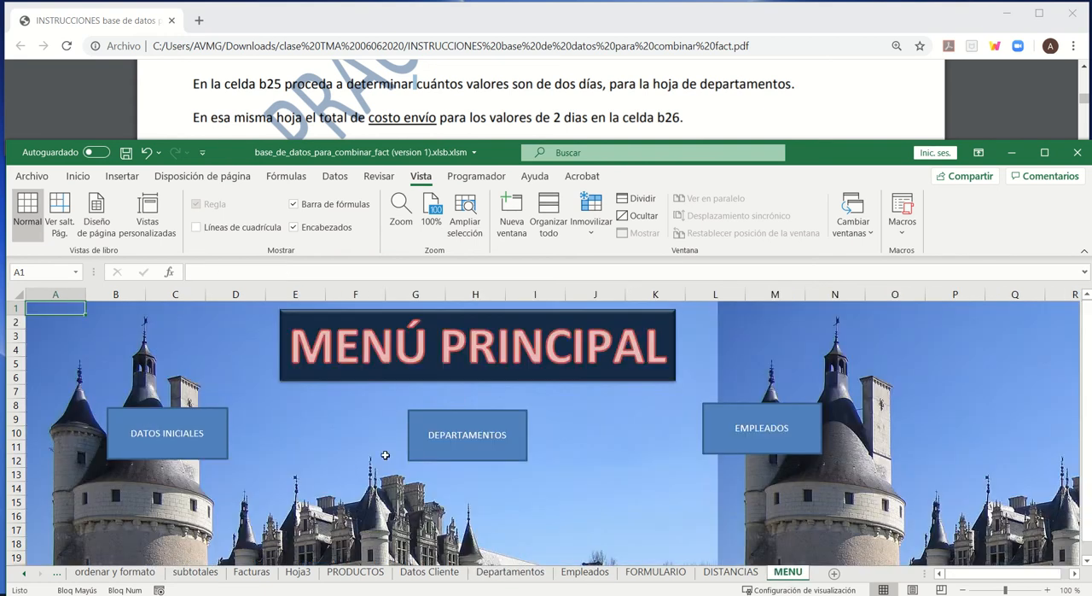
left_click(452, 435)
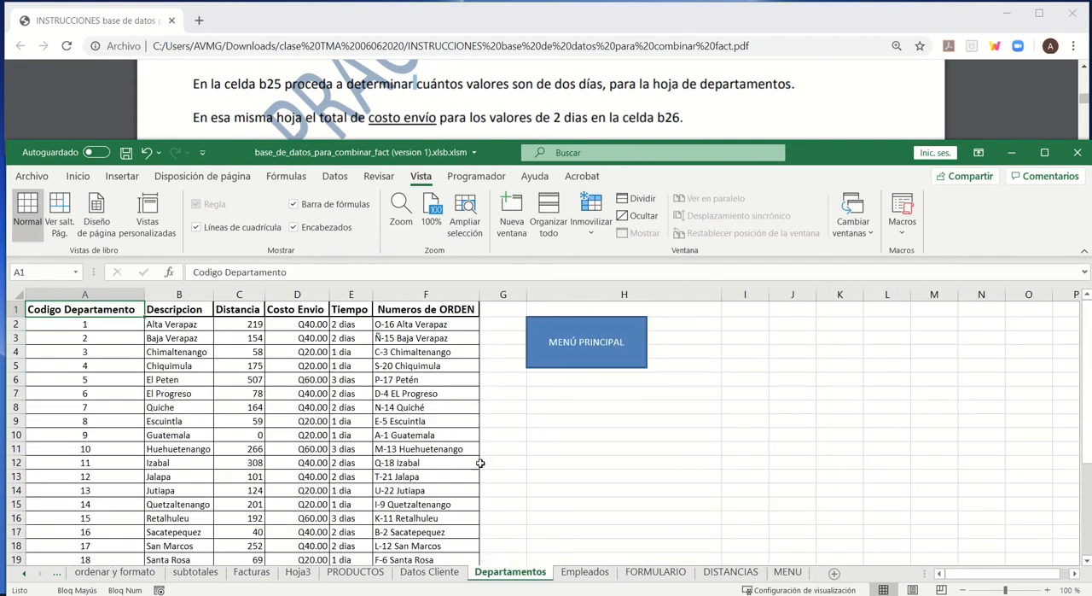
left_click(346, 312)
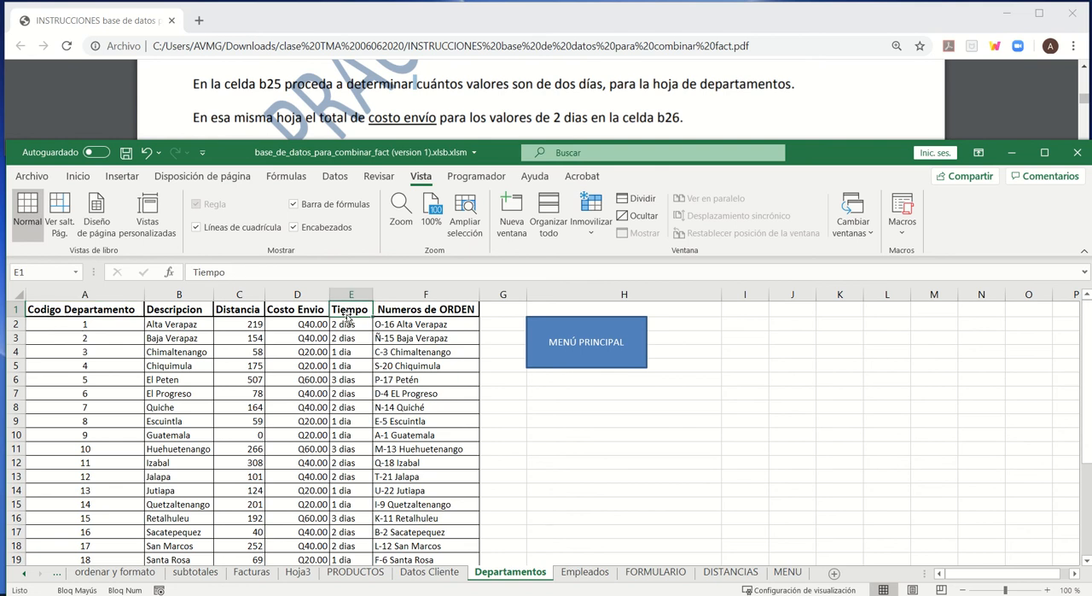
left_click(338, 327)
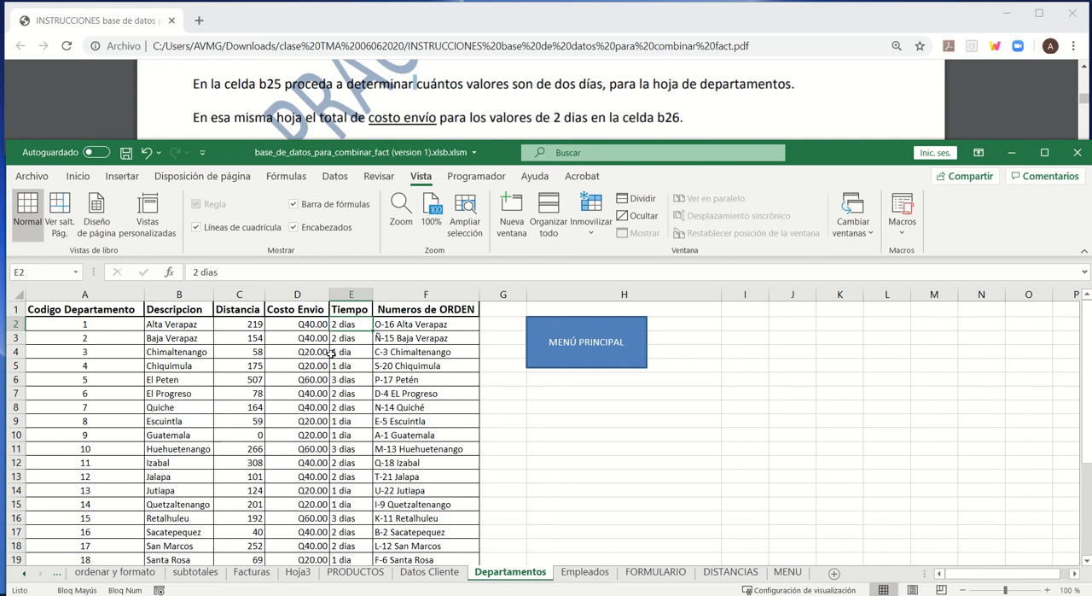
- Start a CONTAR.SI formula in cell B25 of the Departamentos sheet
scroll(342, 380, "down", 4)
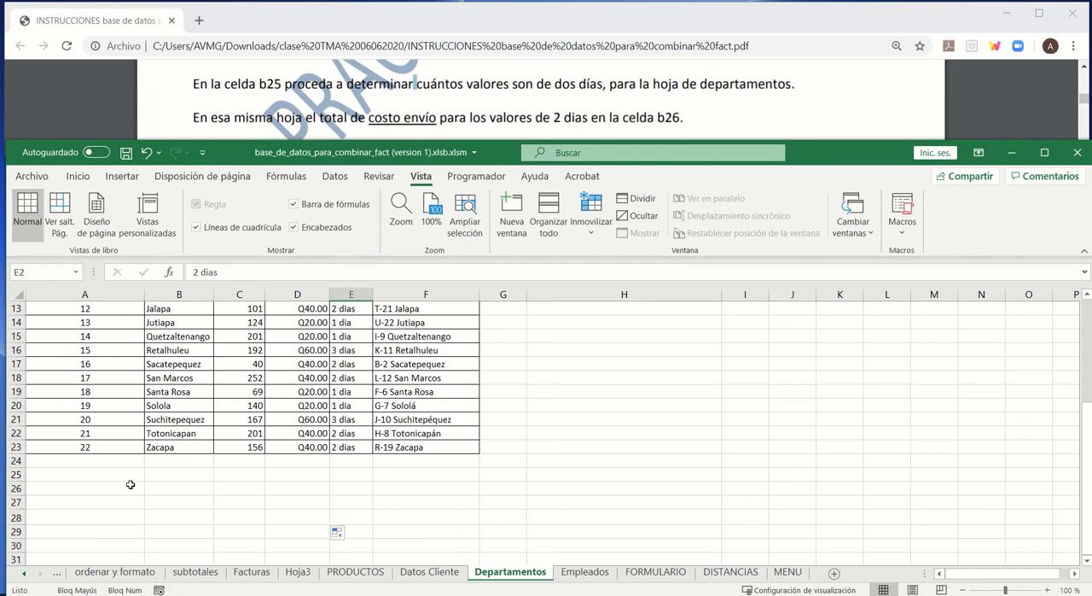
left_click(182, 476)
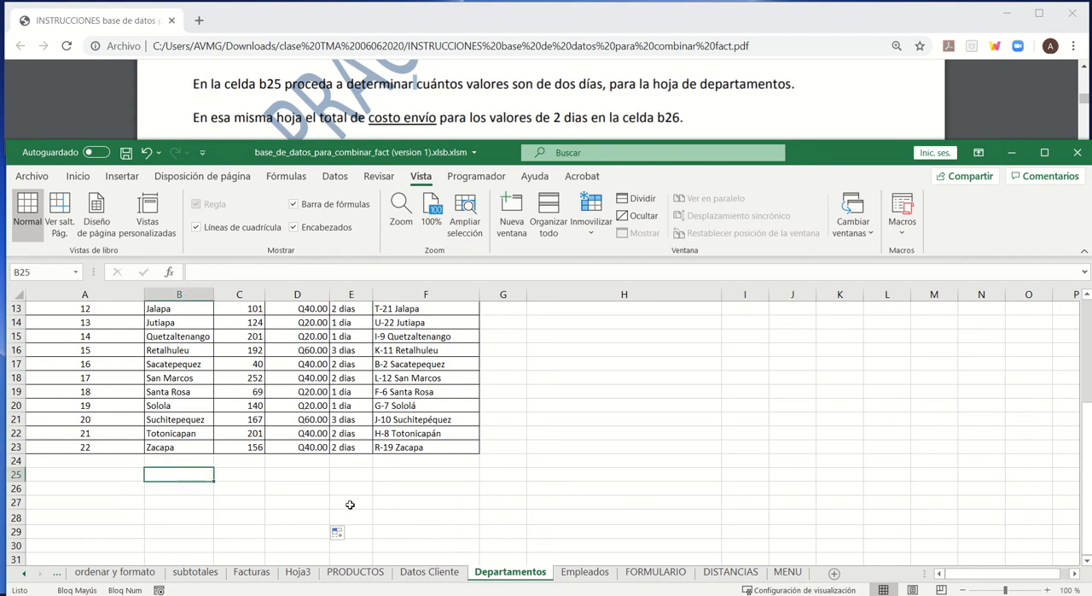
type("=")
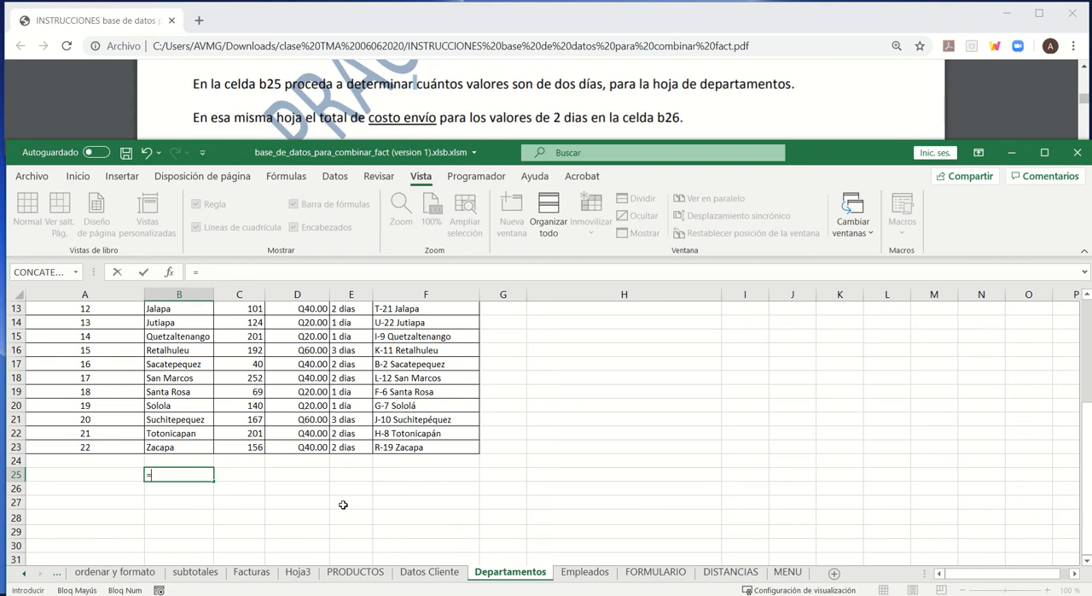
type("O")
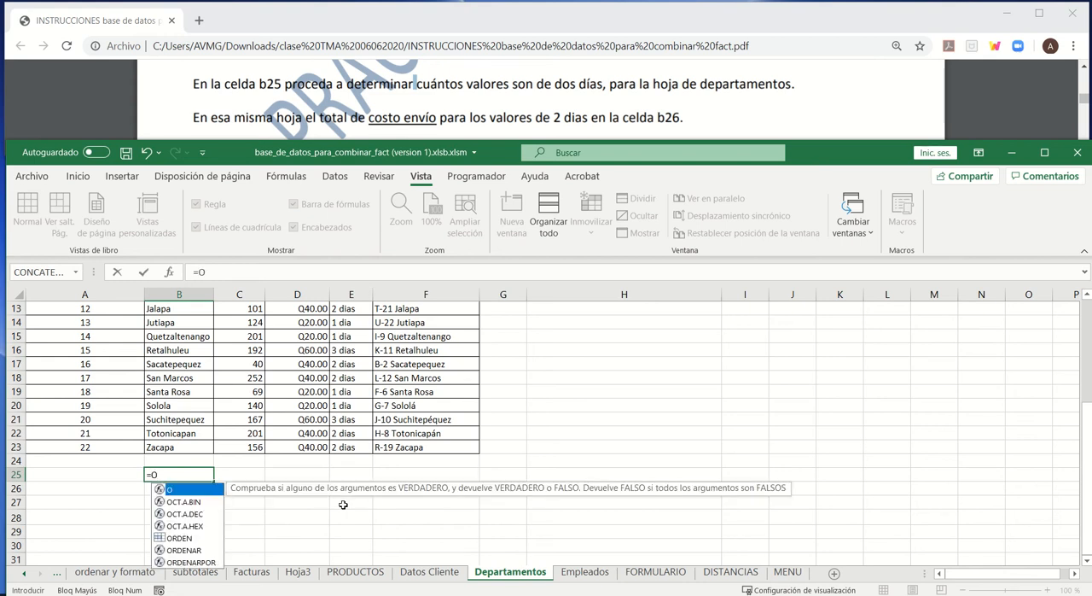
key("BackSpace")
type("s")
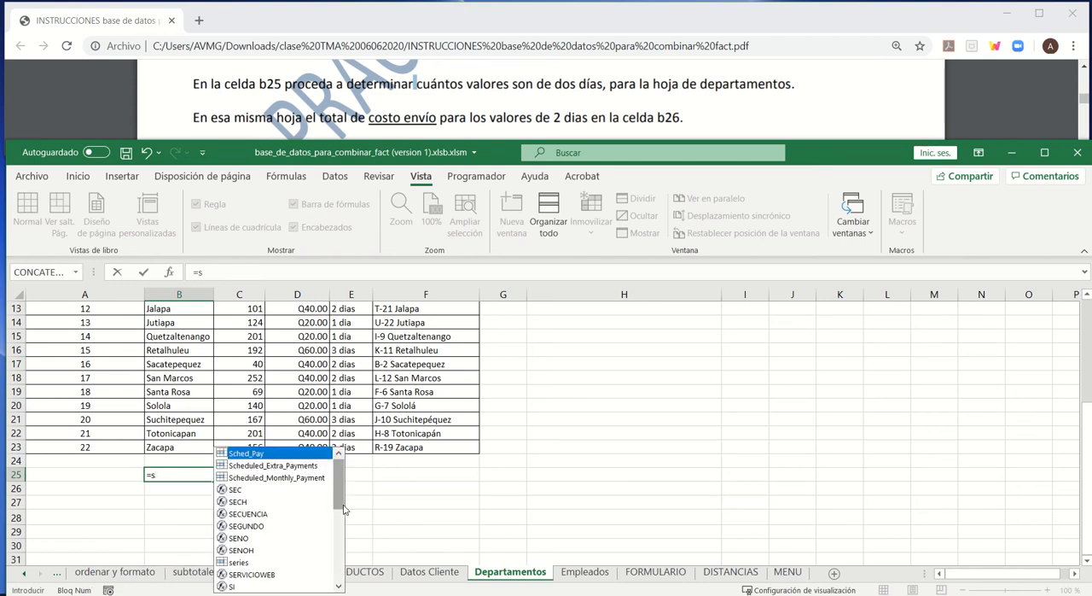
key("BackSpace")
type("contar")
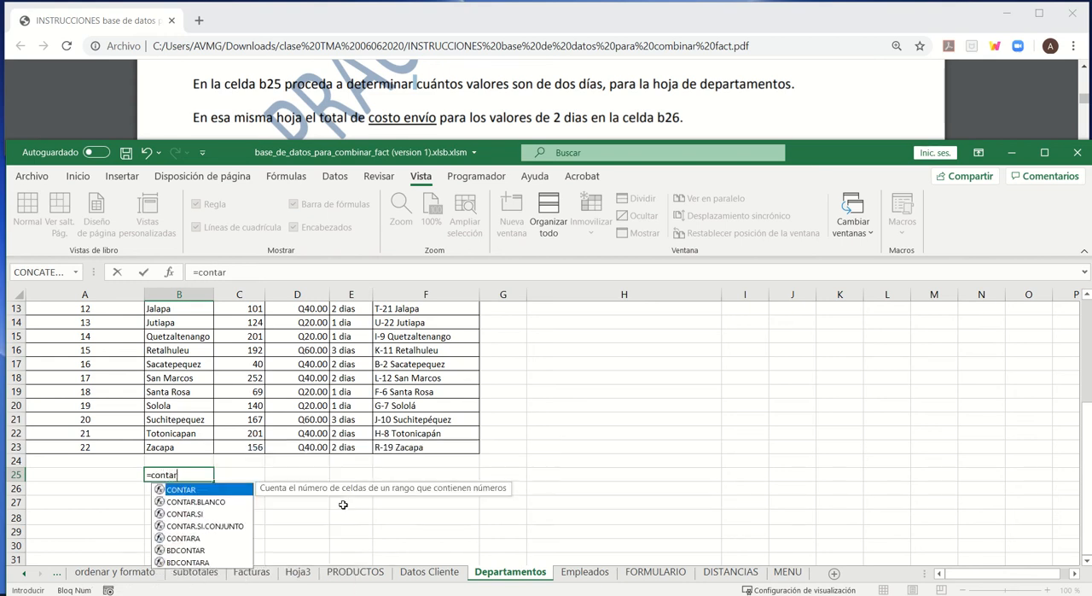
type(".si")
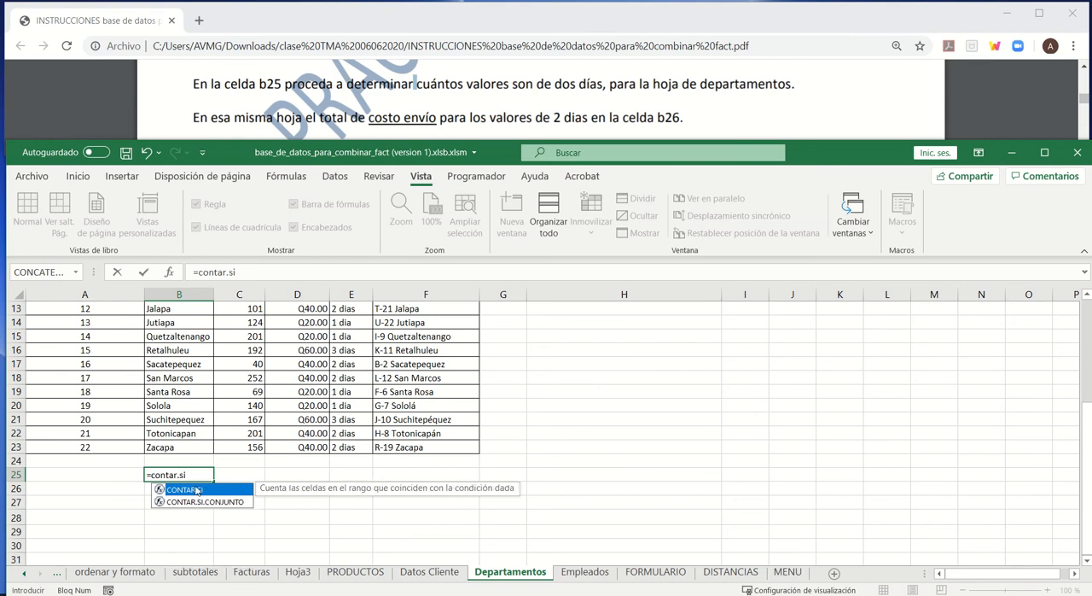
double_click(201, 493)
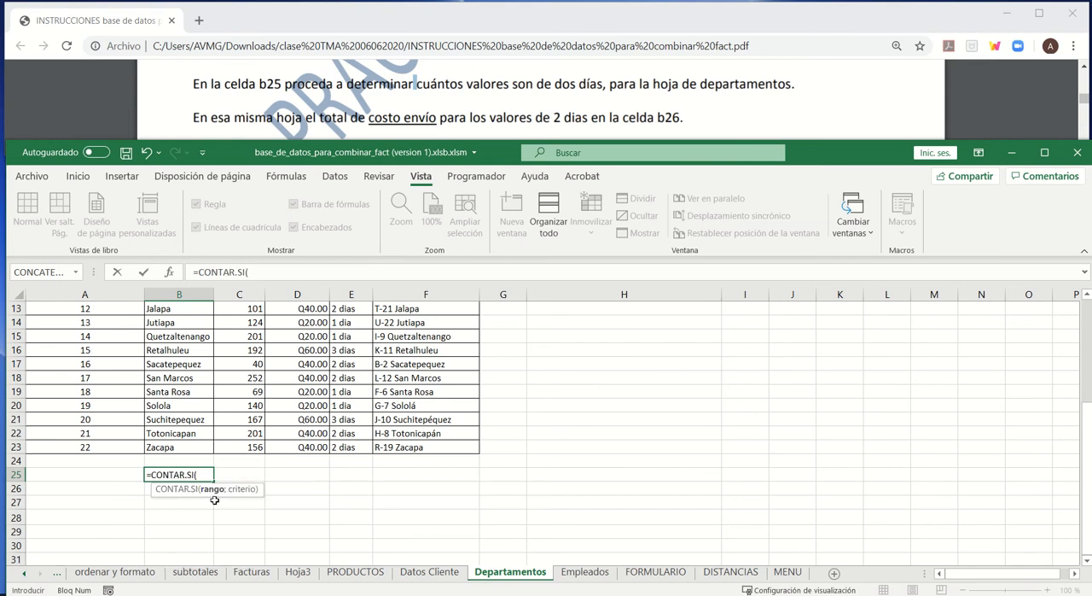
- Complete the CONTAR.SI formula with the Tiempo range E2:E23 and the criterion "2 dias"
left_click_drag(353, 449, 347, 325)
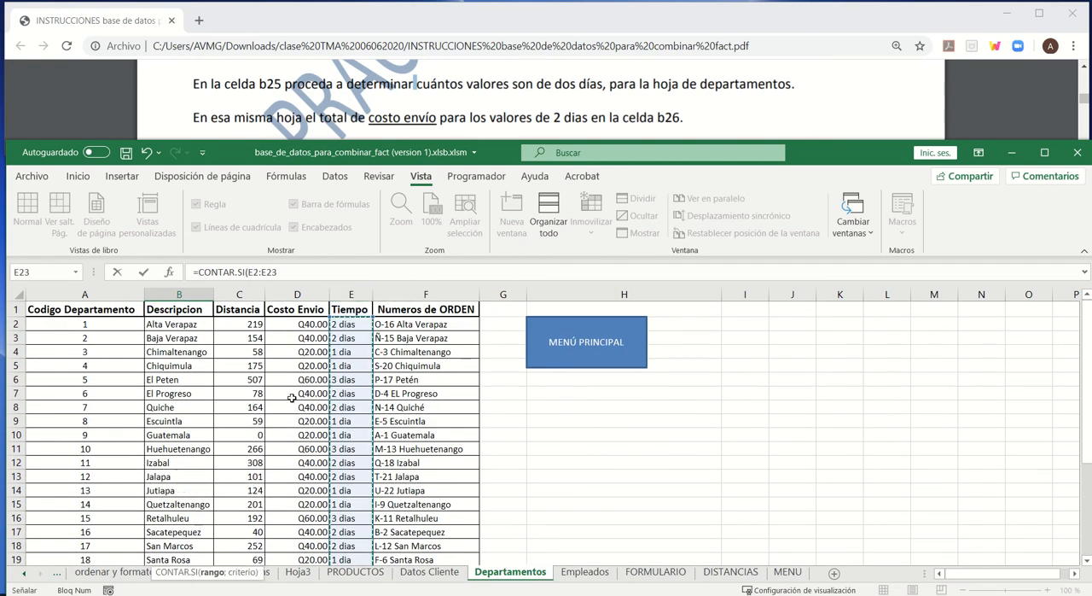
left_click(287, 273)
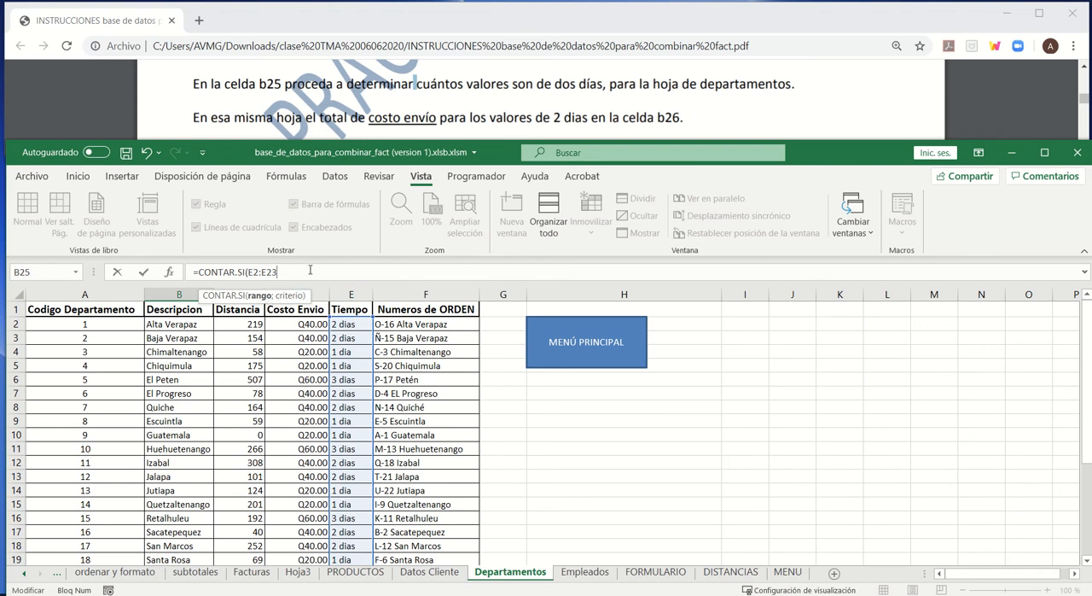
type(";")
type("\"2 dias\"")
key("Return")
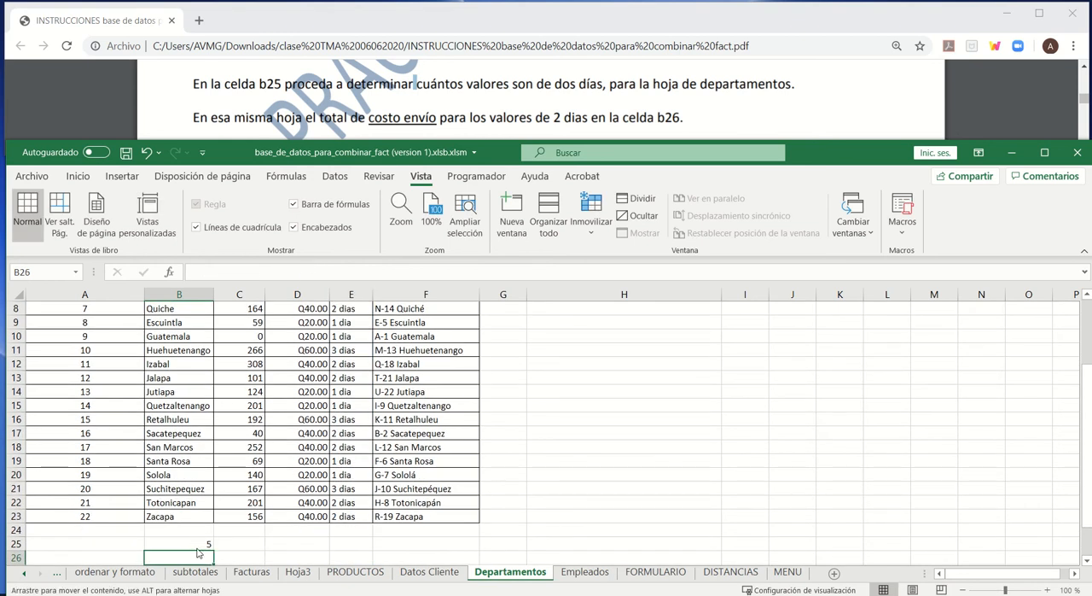
- Review the formula in B25 and go through the Tiempo entries from E23 up to E7 to check the two-day values
left_click(200, 543)
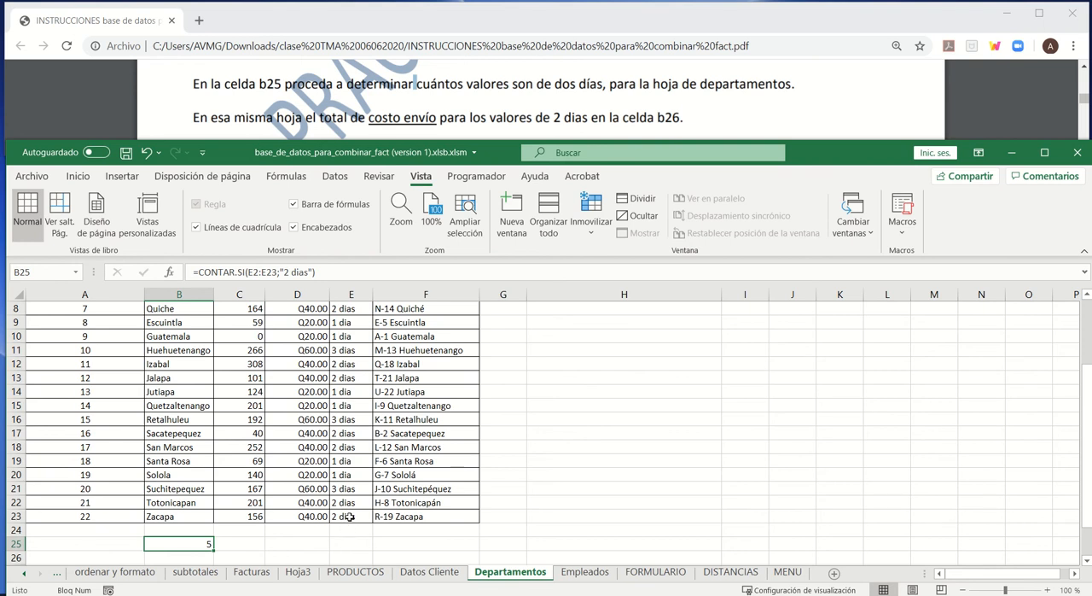
left_click(350, 516)
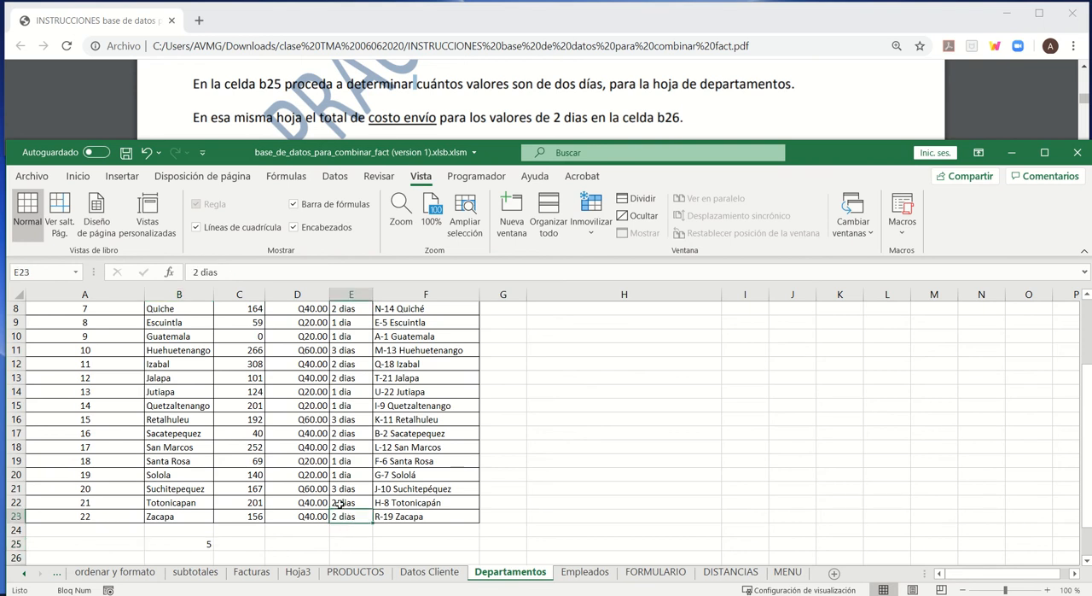
left_click(340, 503)
key("Up")
key("Up")
key("Up")
key("Up")
key("Up")
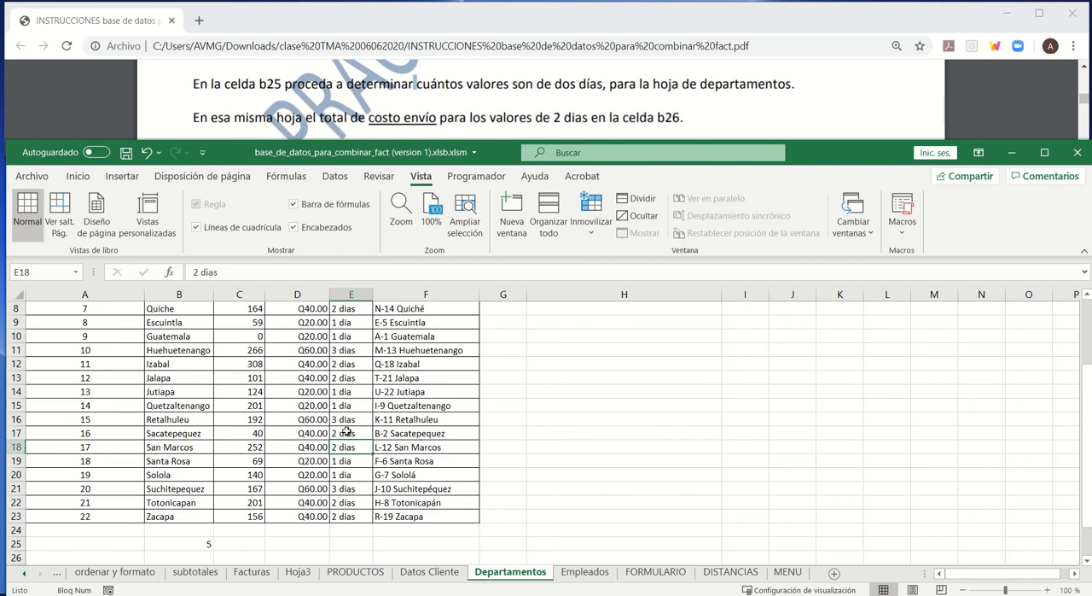
key("Up")
key("Up")
key("Up")
key("Up")
key("Up")
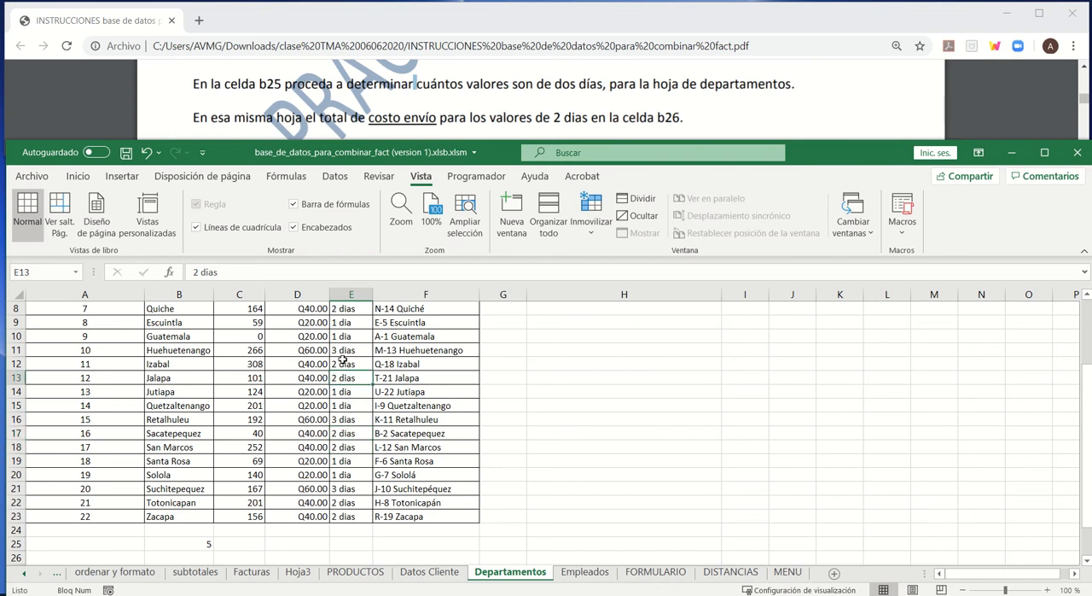
scroll(344, 347, "up", 1)
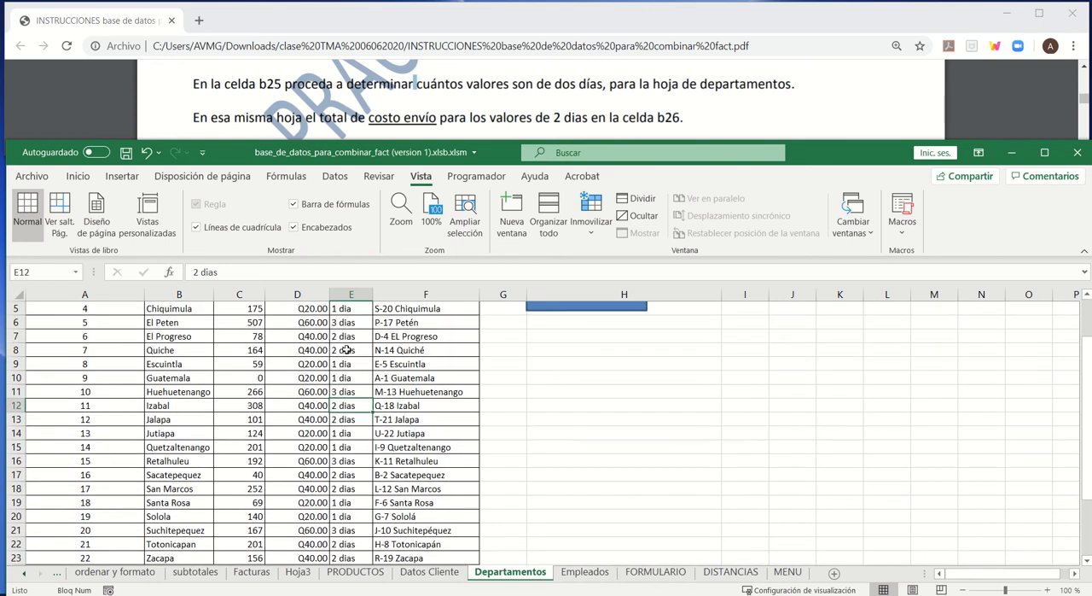
key("Up")
key("Up")
key("Up")
key("Up")
key("Up")
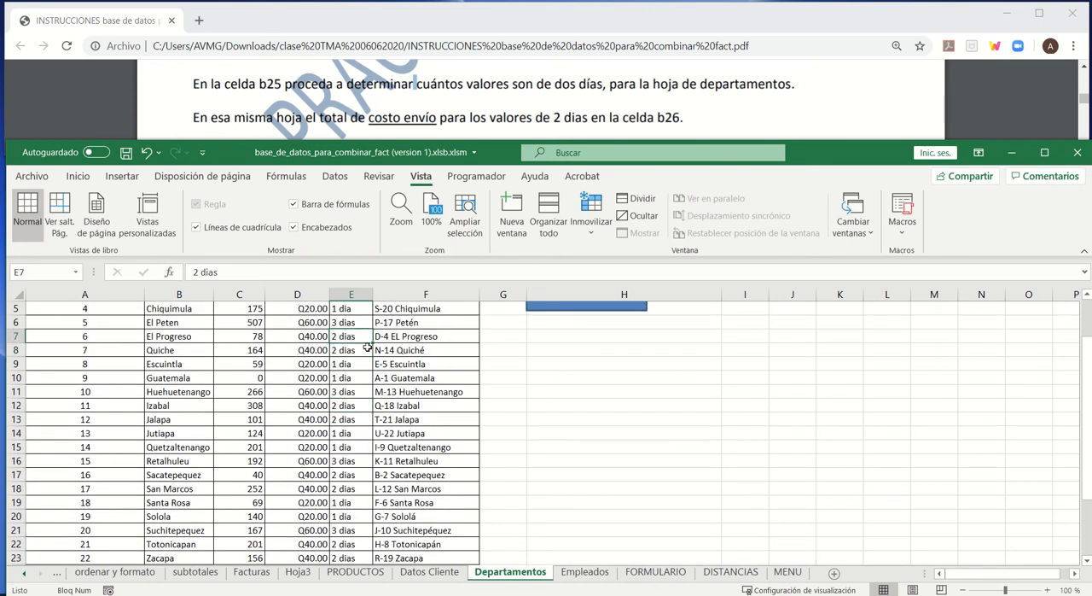
- Examine the exact text of cells E7 and E8 for extra characters, leaving their contents as they are
left_click(329, 272)
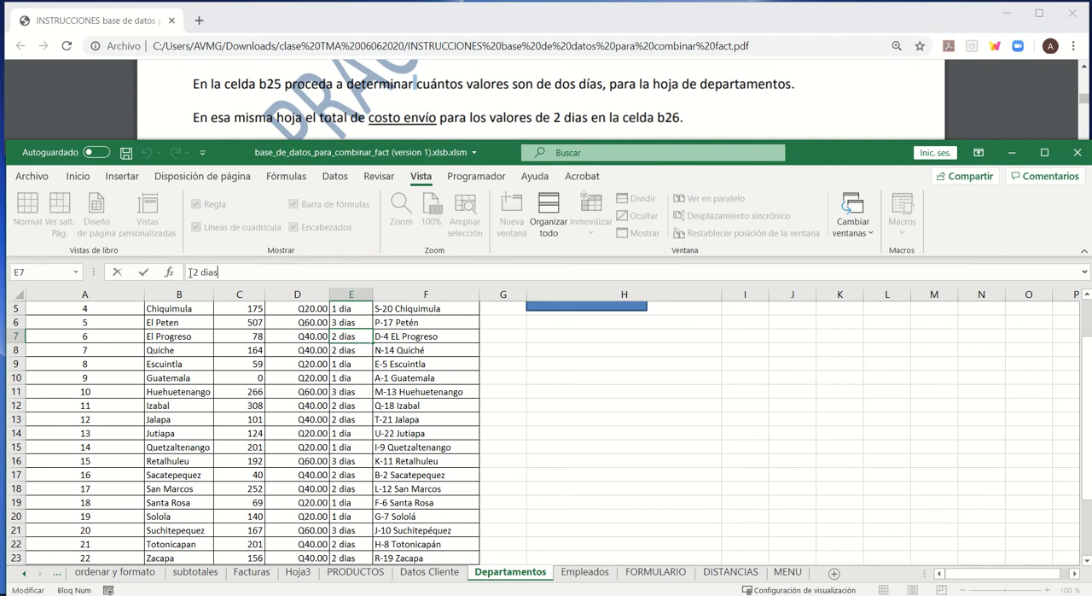
left_click_drag(189, 274, 280, 278)
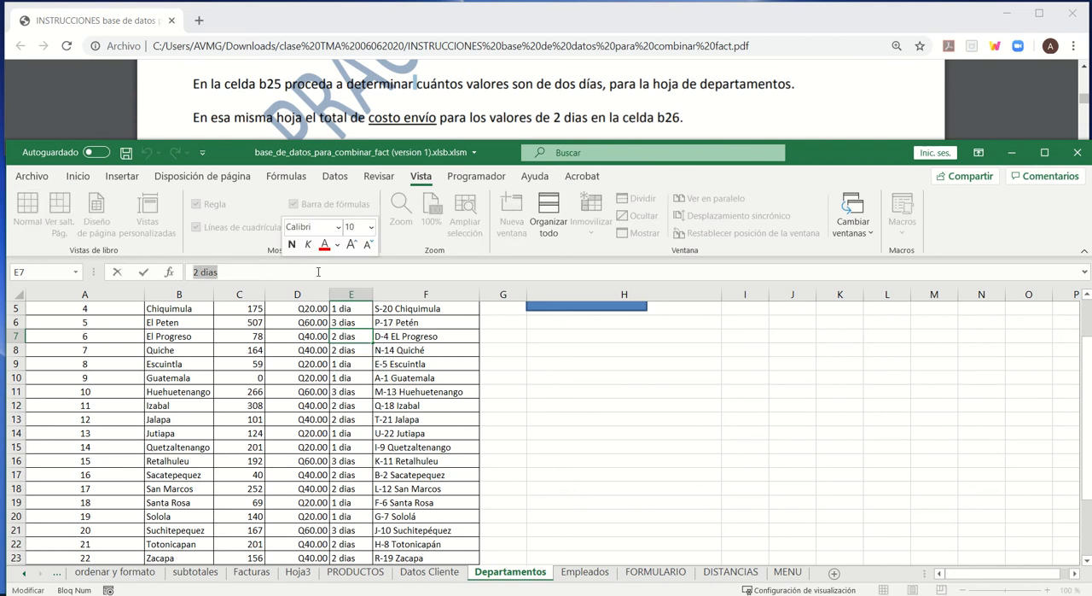
key("Return")
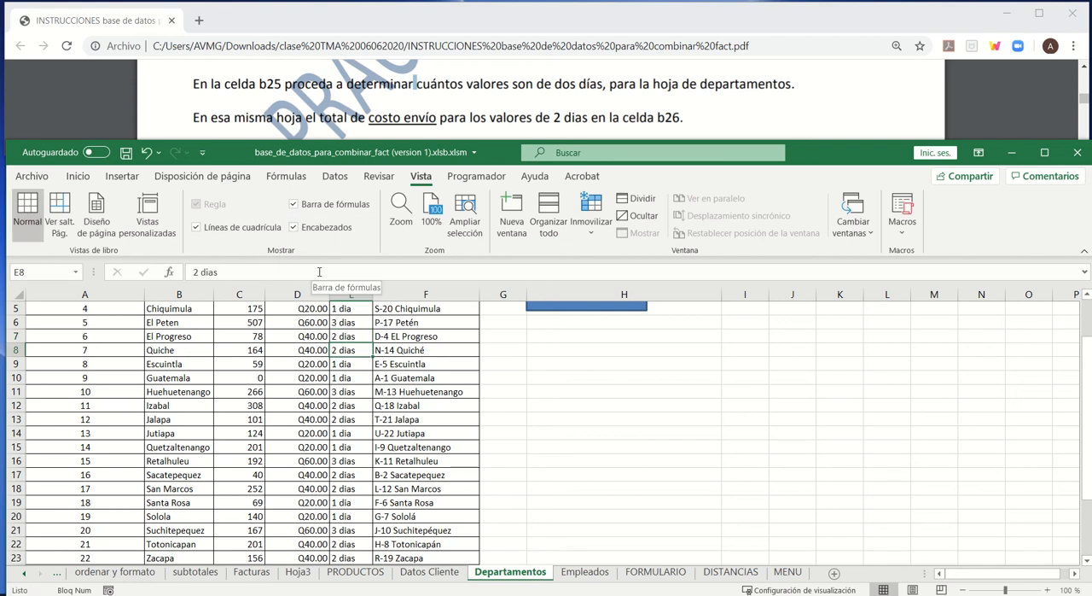
left_click(318, 271)
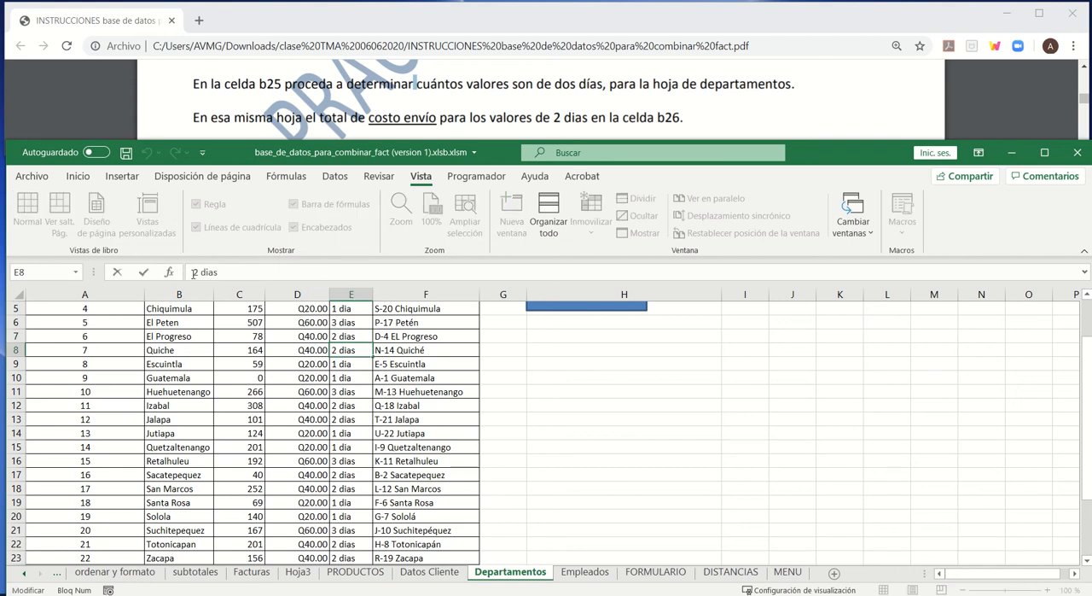
left_click_drag(192, 272, 220, 272)
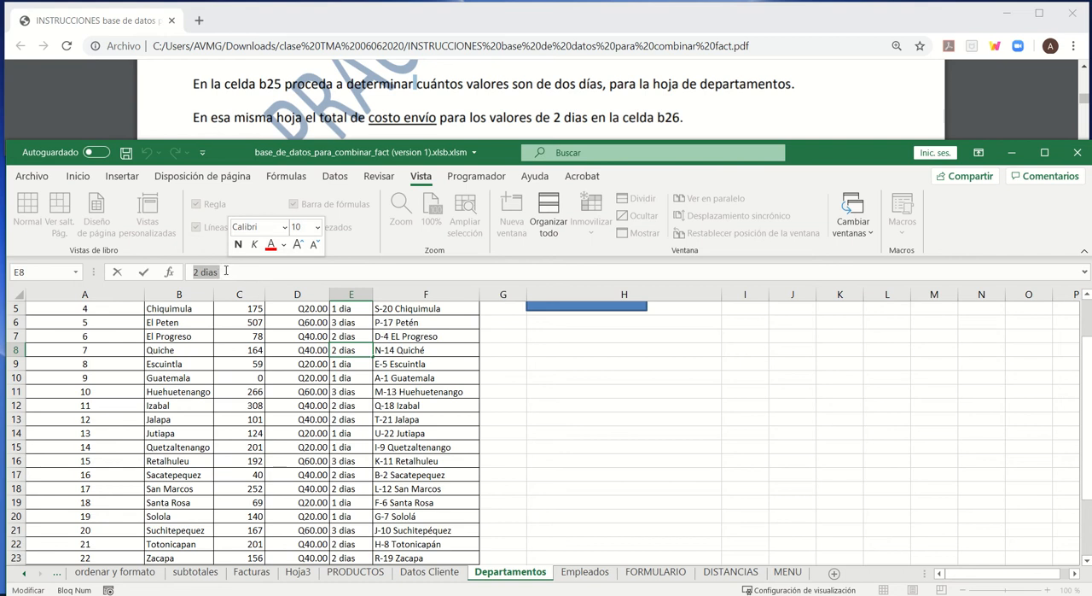
left_click(223, 272)
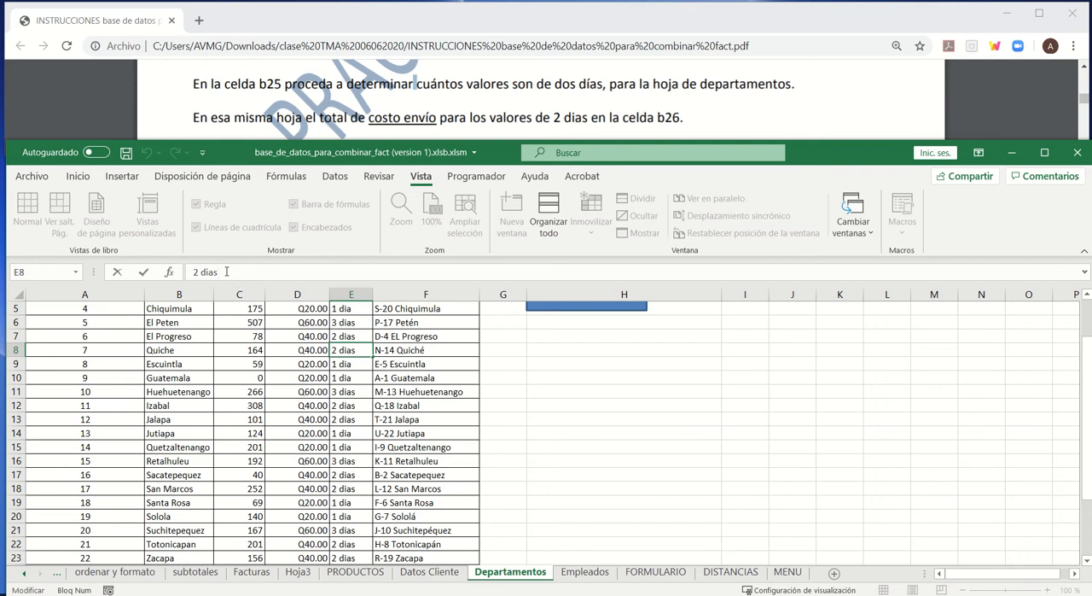
left_click(226, 272)
key("Return")
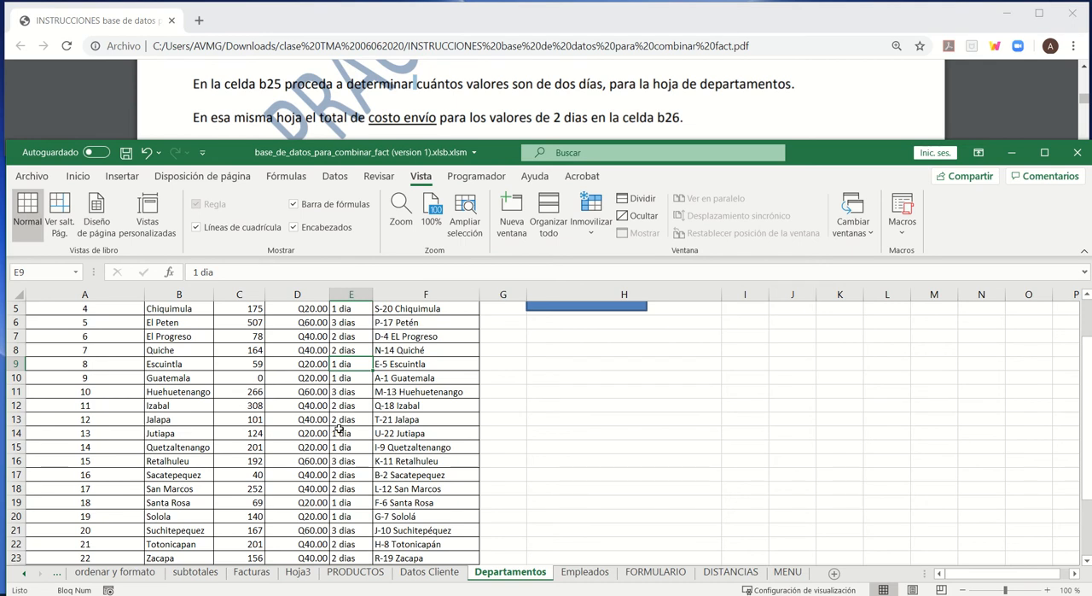
- Move the CONTAR.SI formula from cell B25 to cell F25
scroll(339, 430, "down", 3)
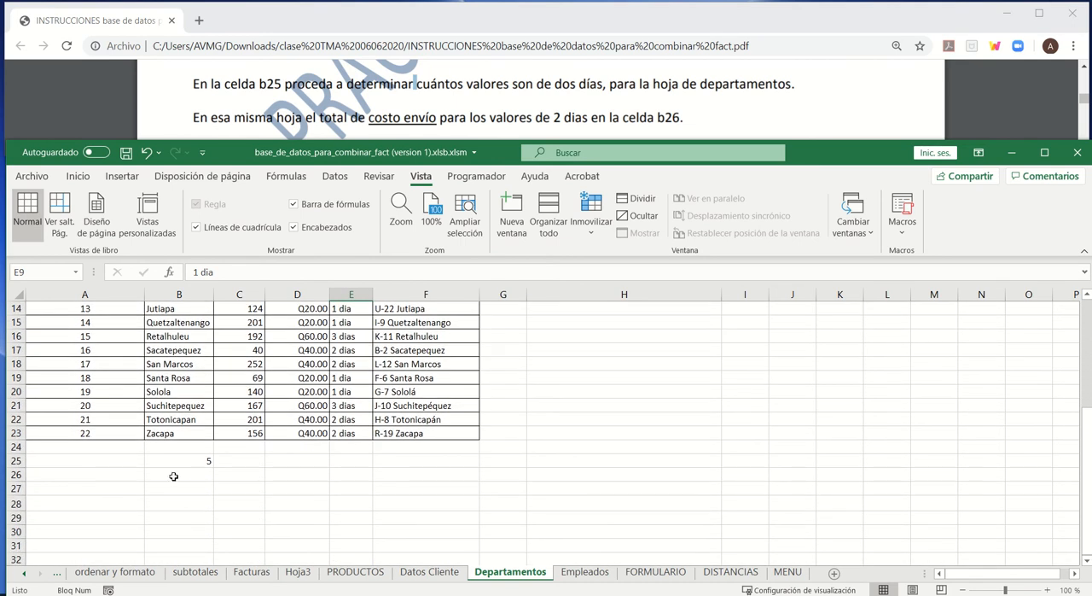
left_click(191, 465)
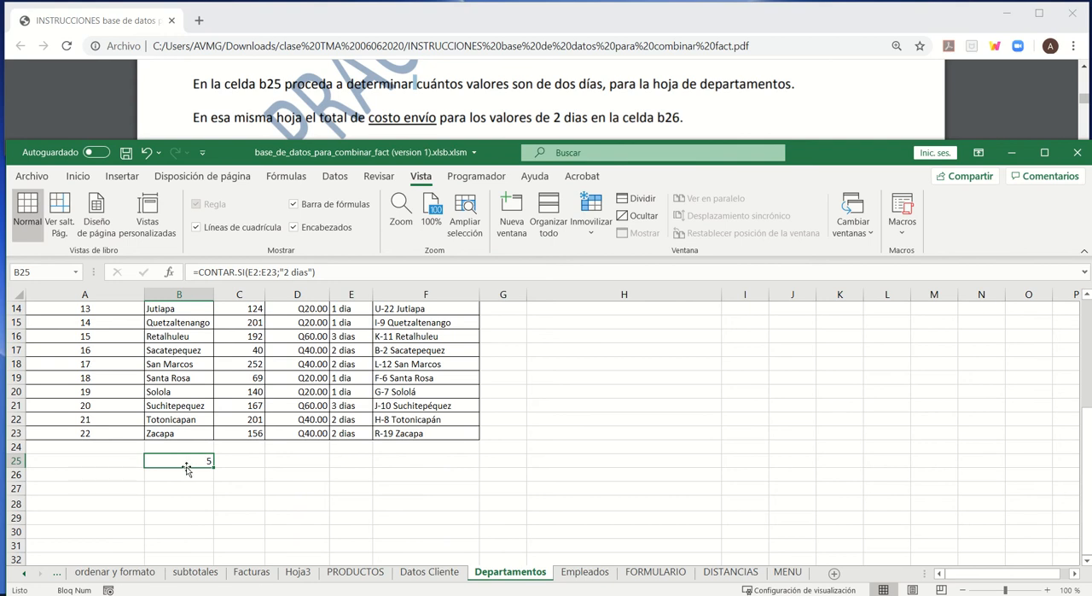
left_click_drag(187, 468, 444, 469)
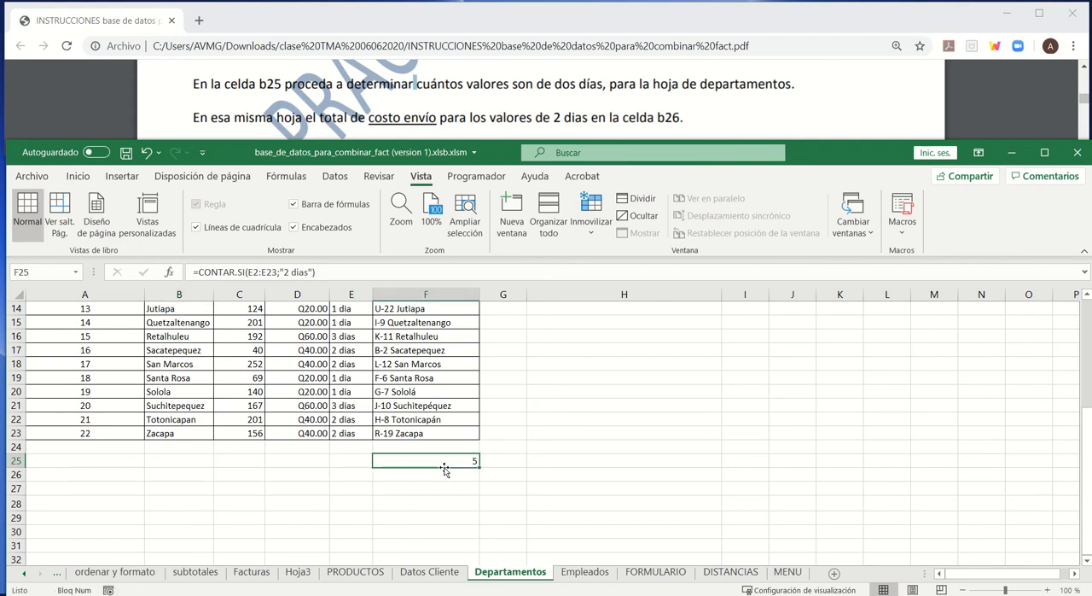
- Examine the word "dias" in the criterion of the F25 formula, leaving the formula as it is
left_click(292, 272)
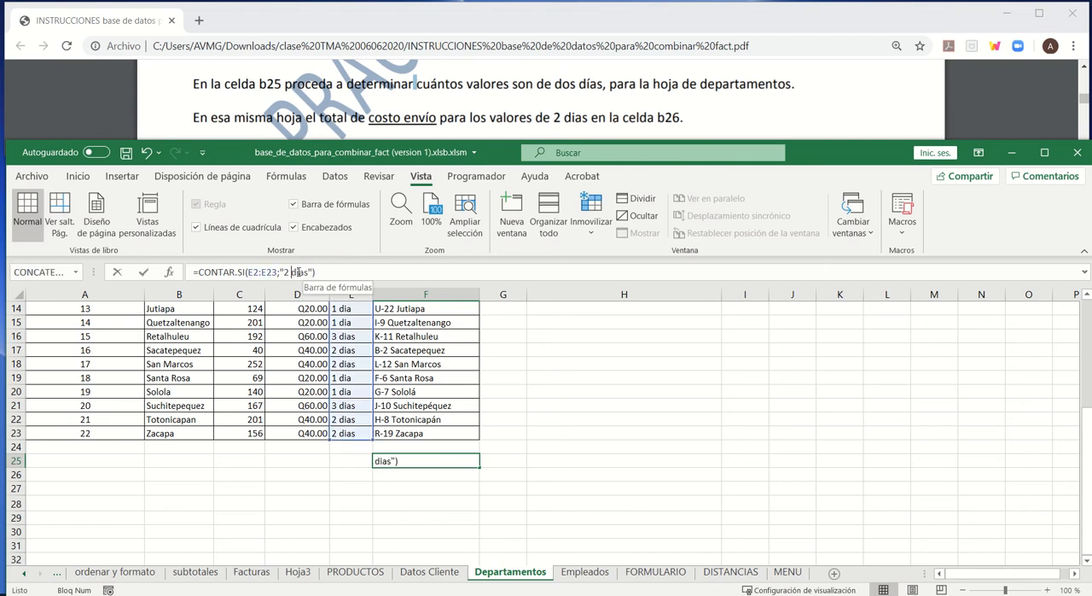
left_click_drag(292, 271, 312, 271)
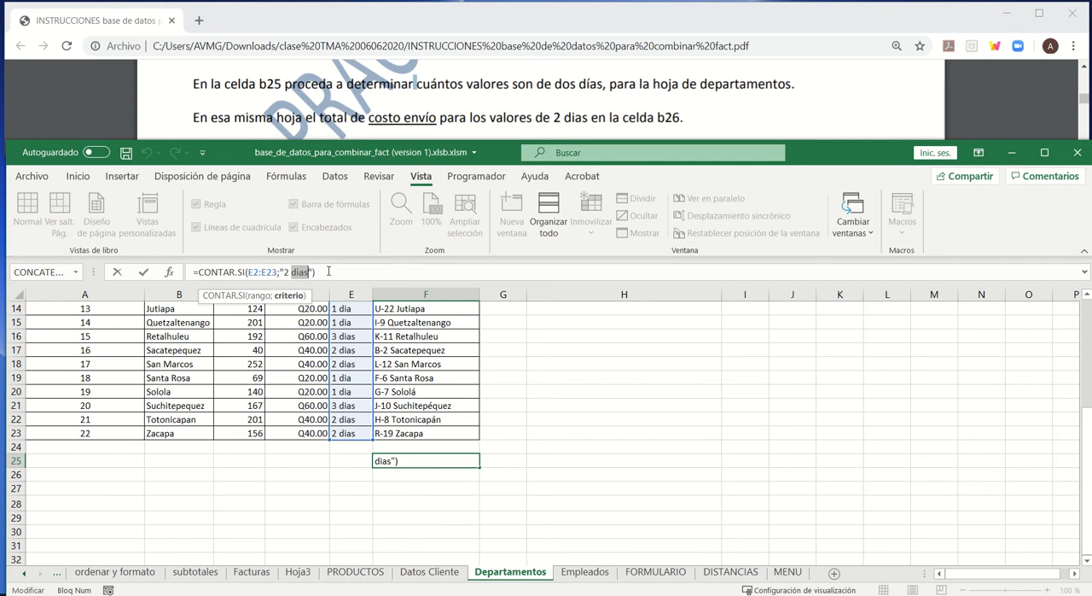
left_click(328, 271)
key("Return")
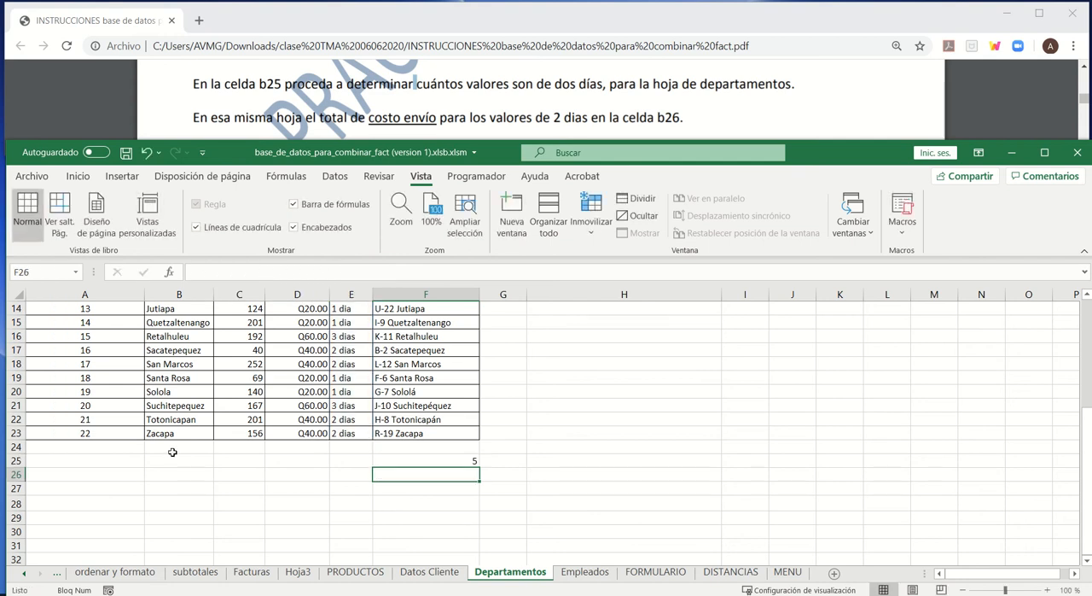
- Copy the CONTAR.SI formula from cell F25 into cell F26
left_click(172, 457)
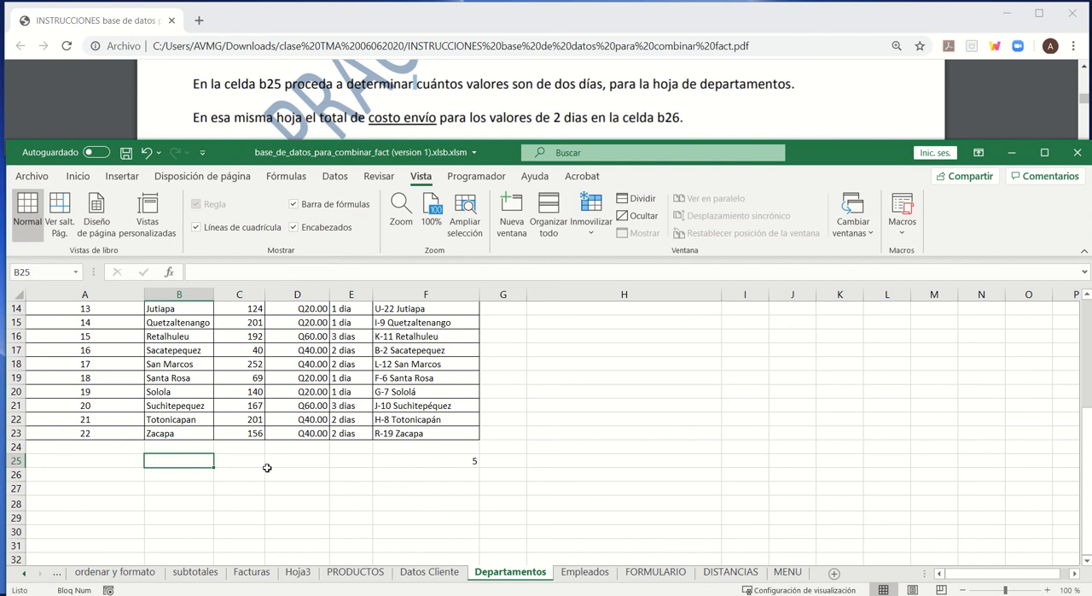
left_click(432, 461)
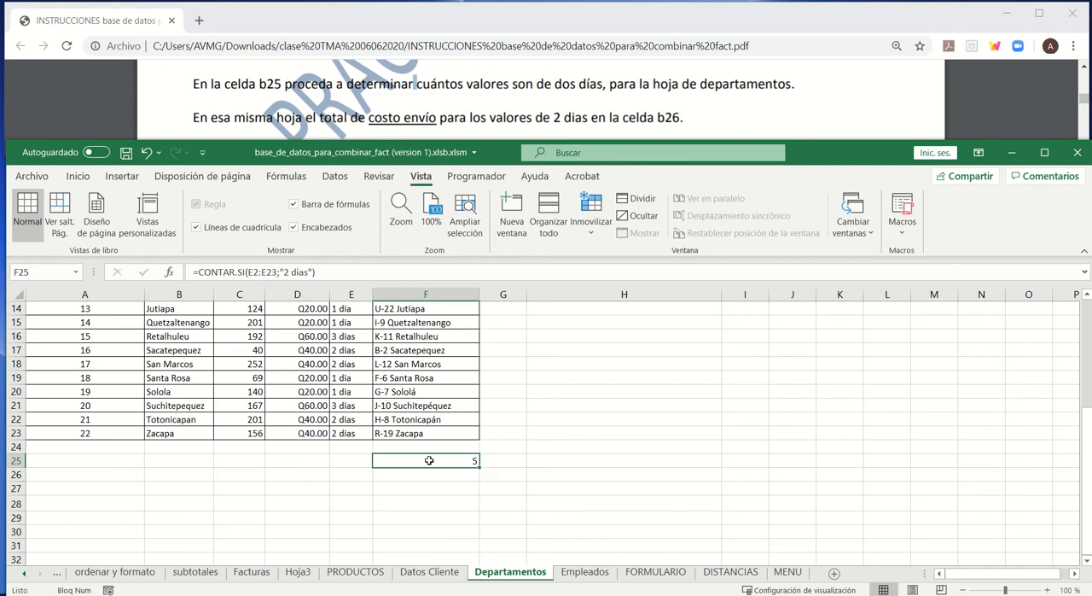
key("ctrl+c")
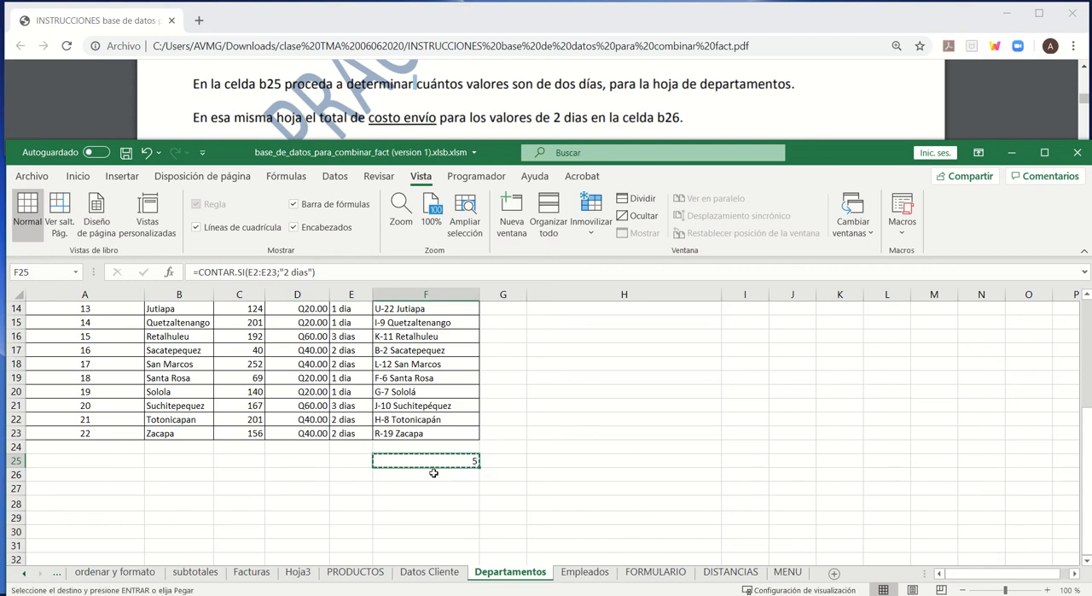
key("Escape")
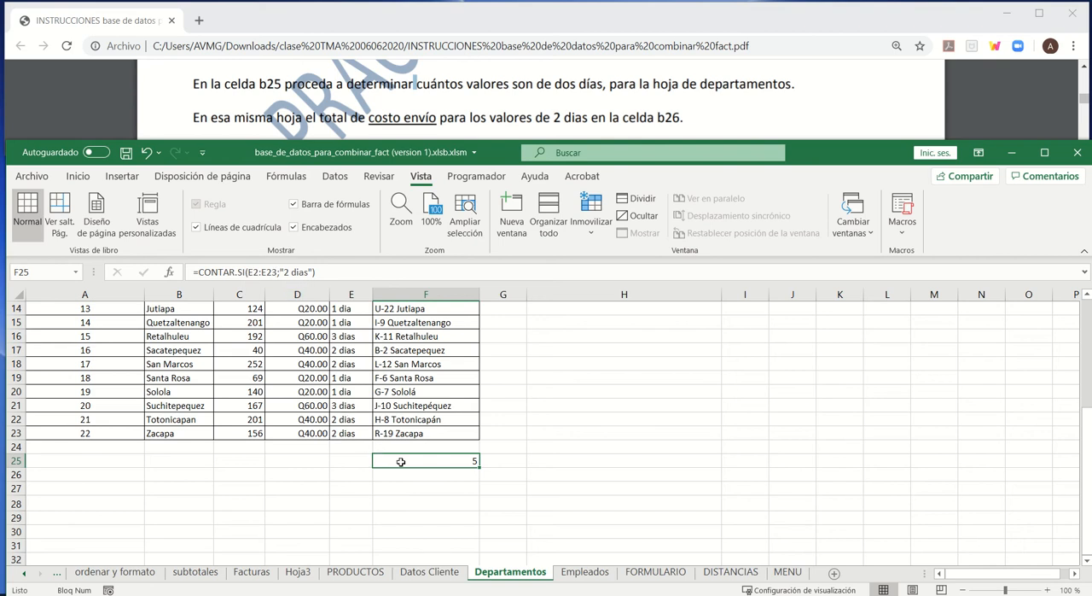
key("ctrl+c")
left_click(402, 476)
key("ctrl+v")
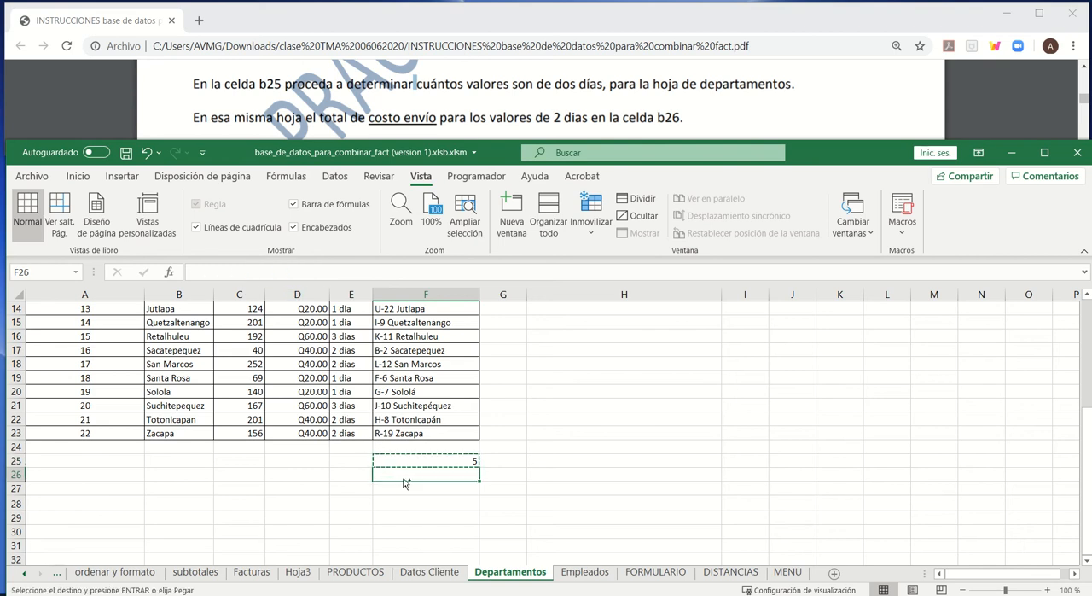
key("Escape")
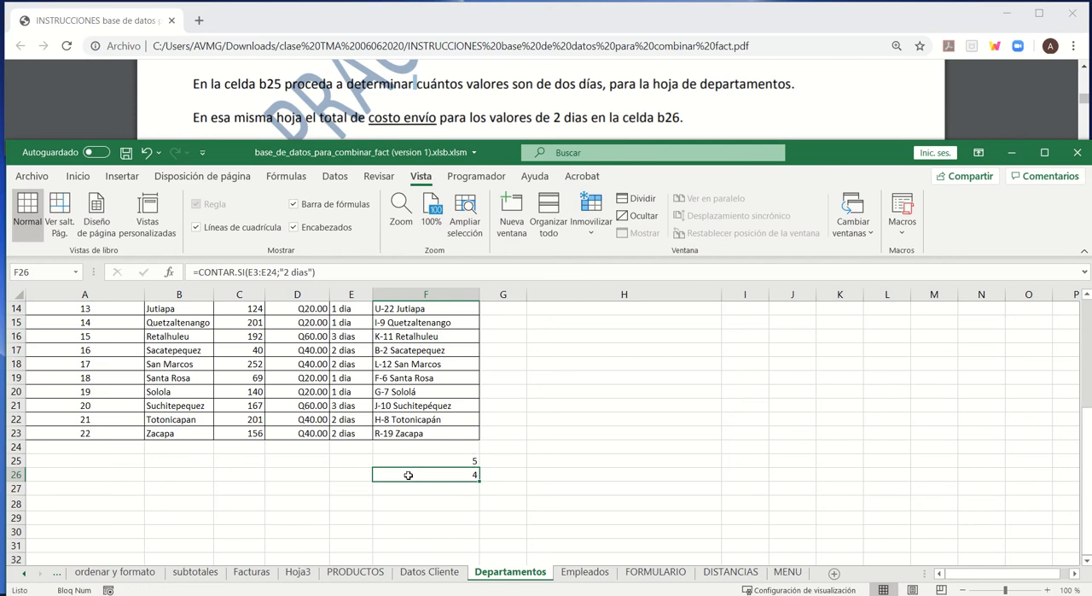
- Change the range of the F26 formula to E2:E23 and compare it with the formula in F25
left_click(254, 272)
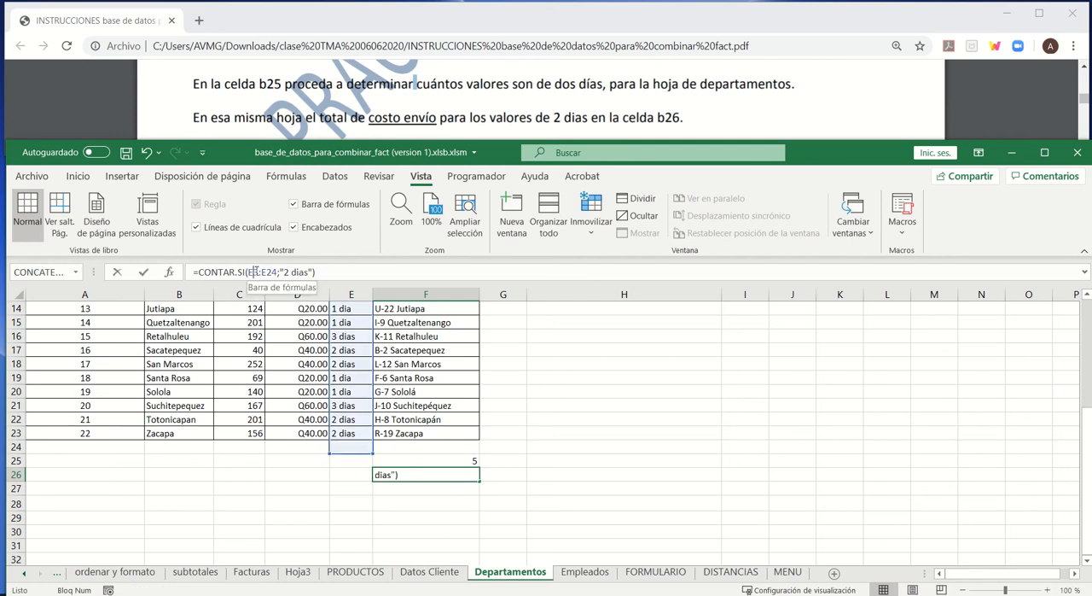
key("BackSpace")
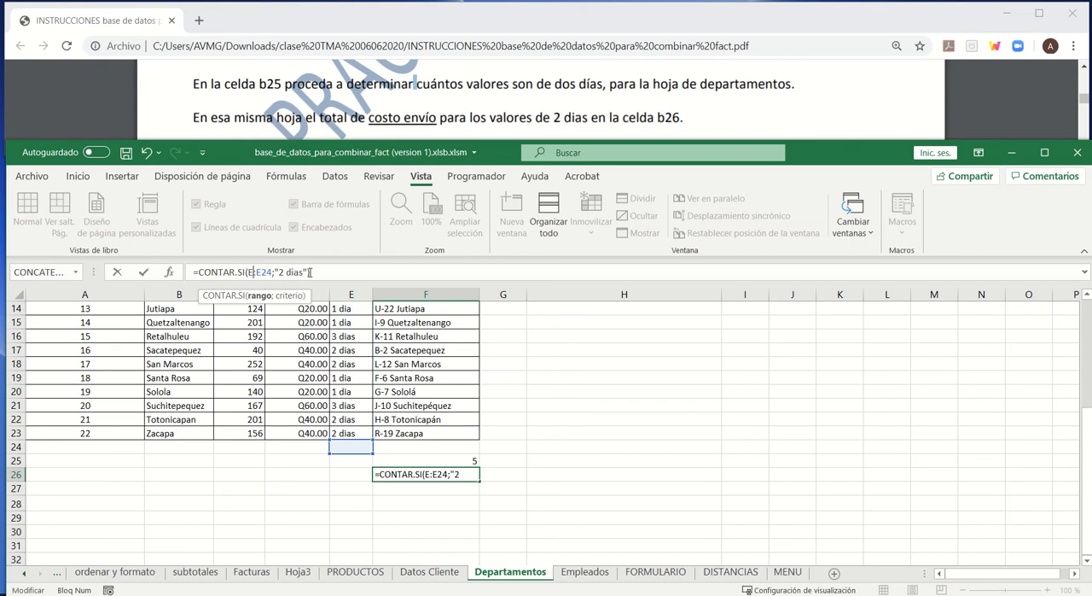
type("2")
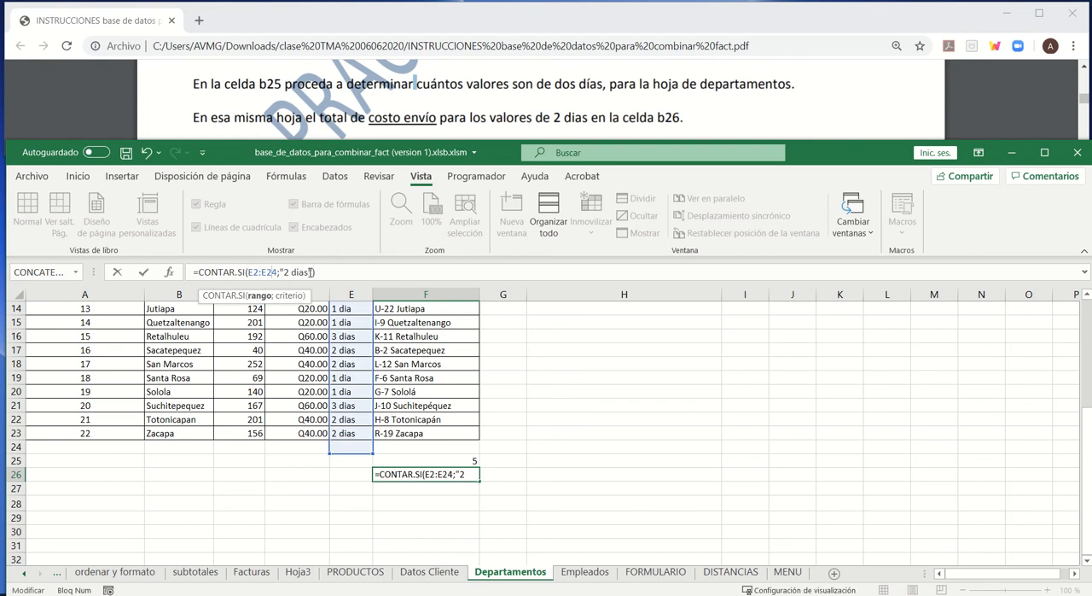
key("BackSpace")
type("3")
key("Return")
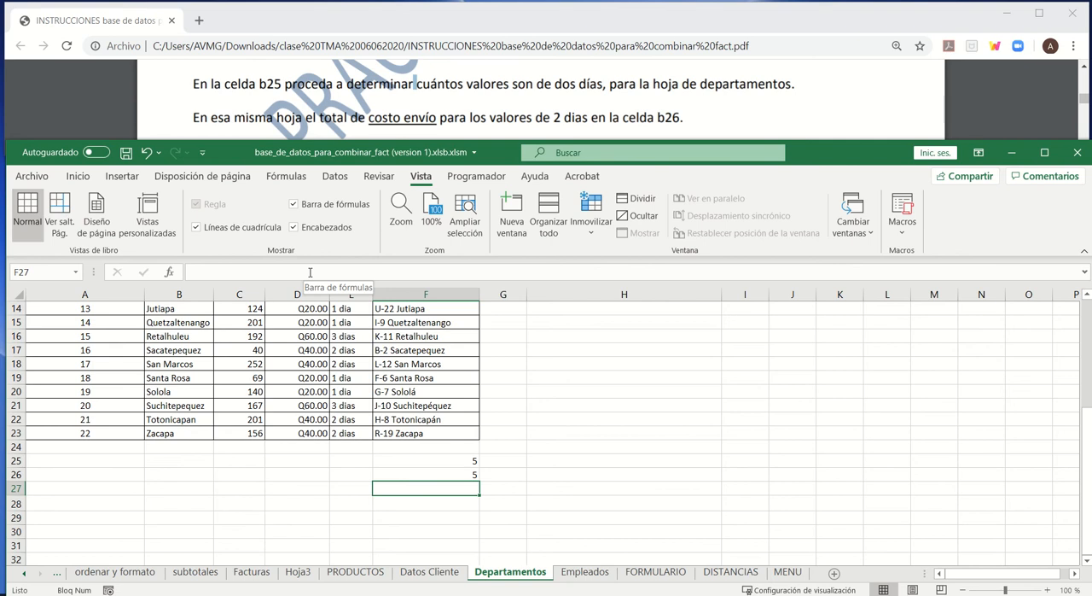
left_click(415, 465)
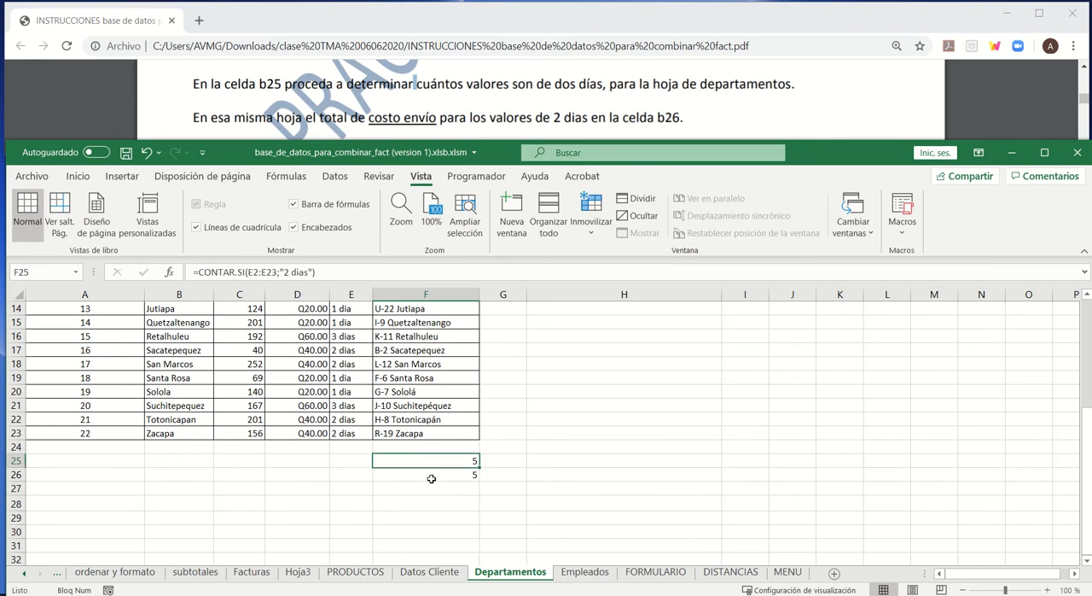
left_click(426, 475)
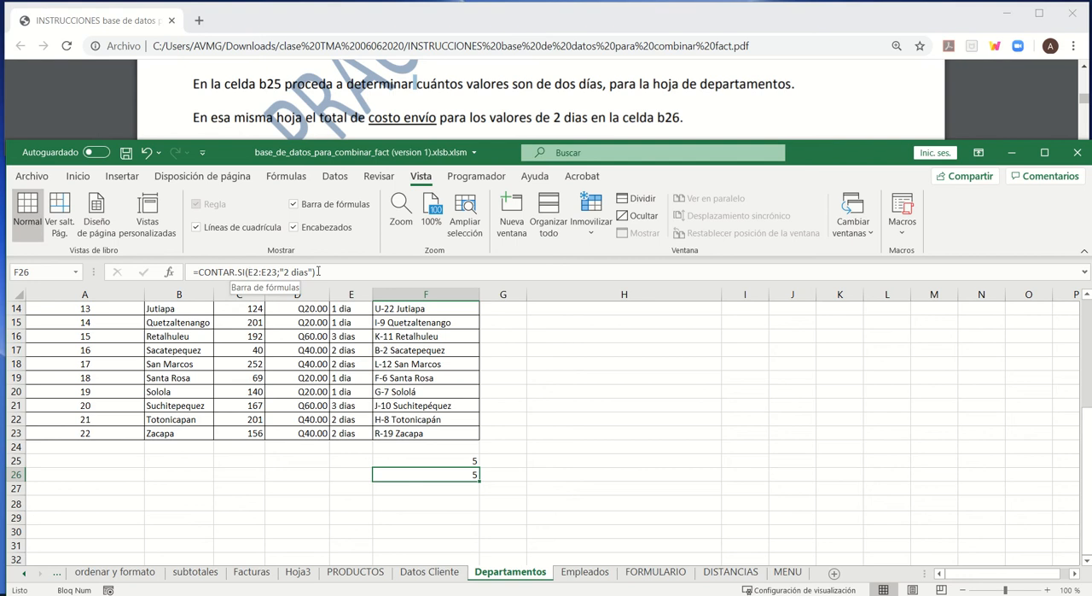
- Try replacing the formula in F26 with =CONTARA.SI()
left_click_drag(318, 271, 236, 271)
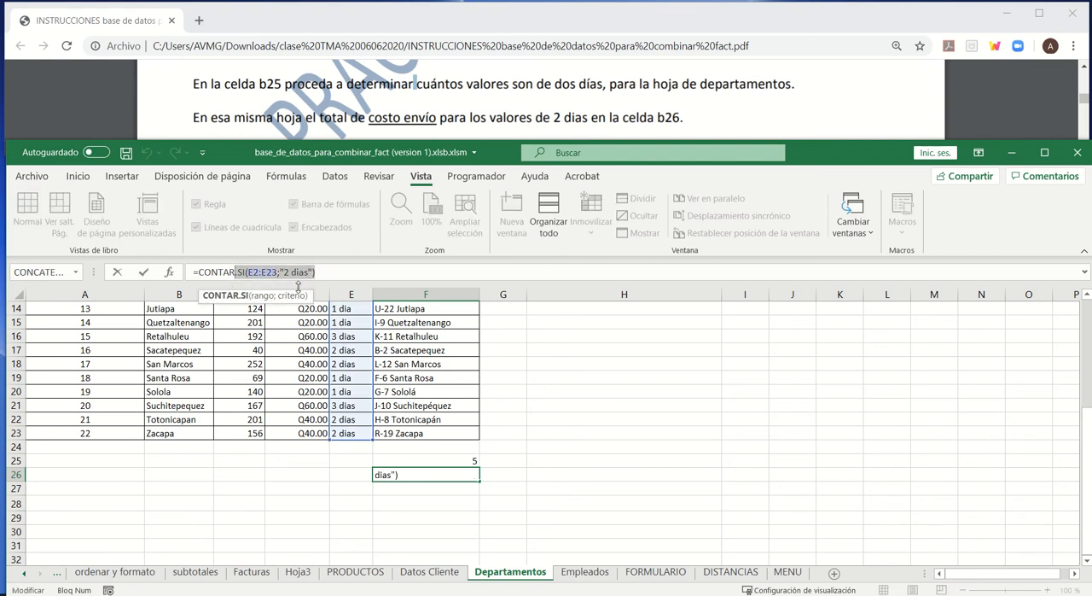
type("a")
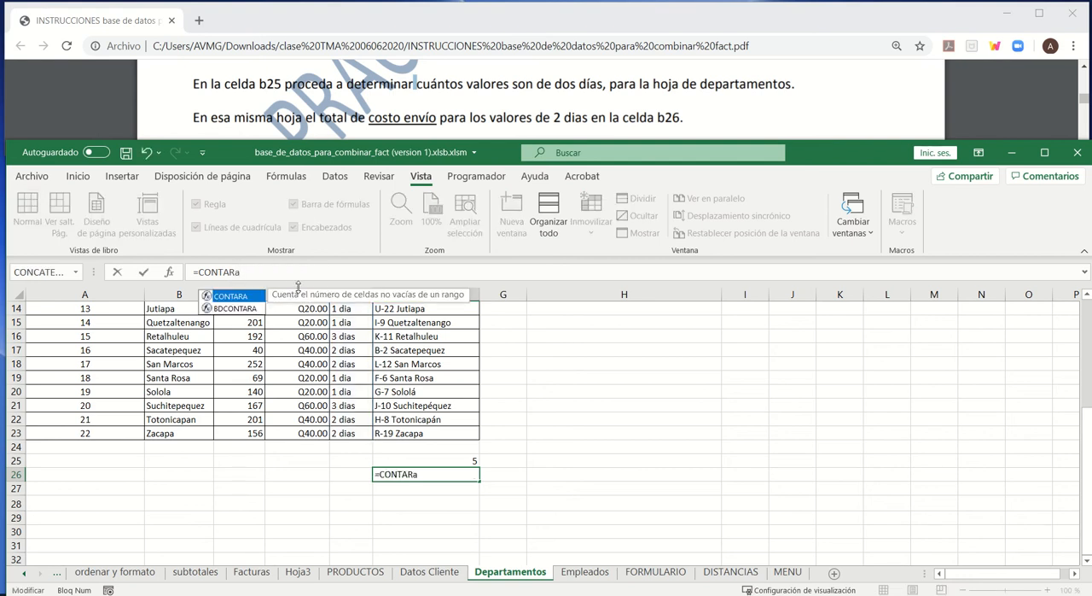
key("BackSpace")
type("A")
key("BackSpace")
type("SI")
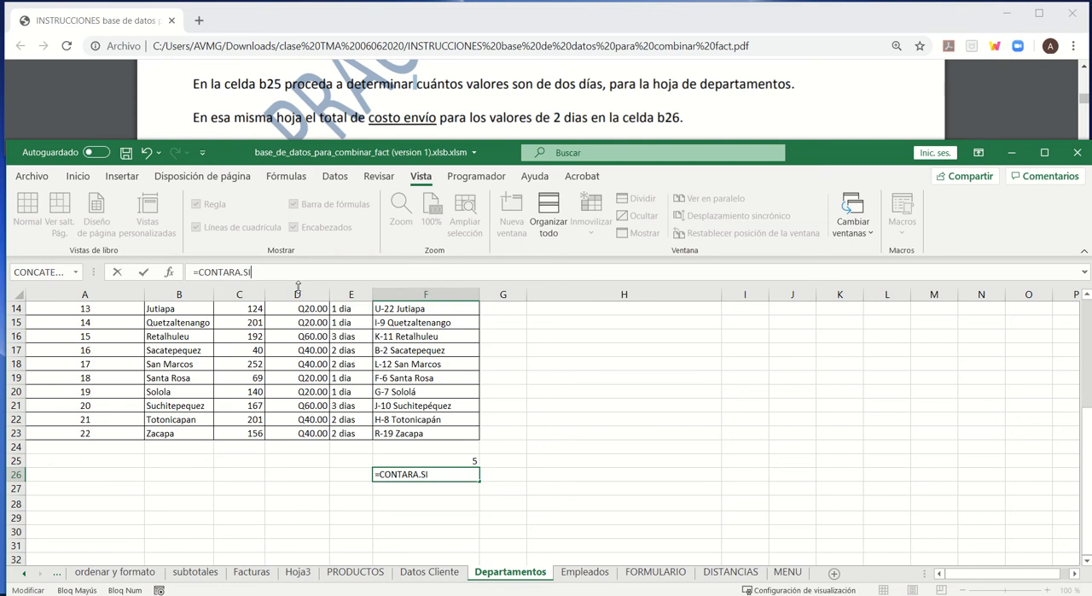
type("(")
key("Return")
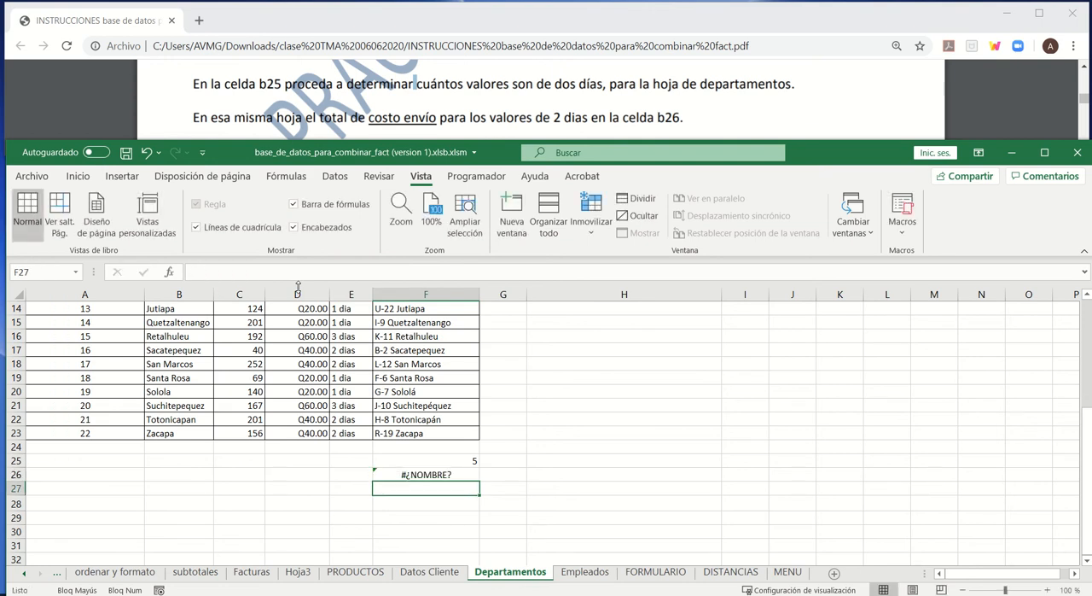
- Delete the CONTARA.SI formula from cell F26
key("Up")
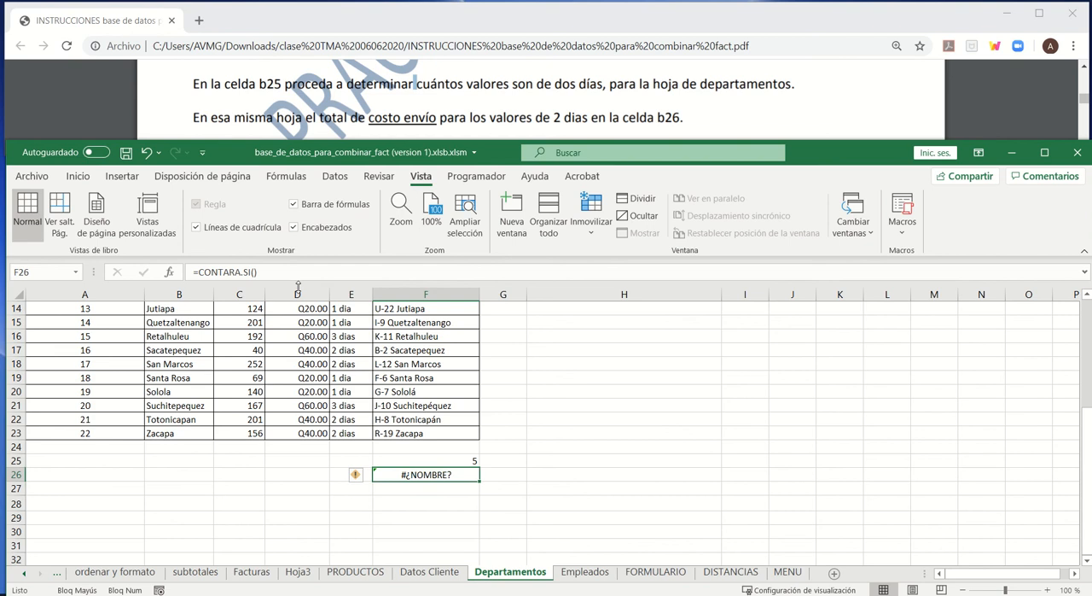
key("Delete")
key("Up")
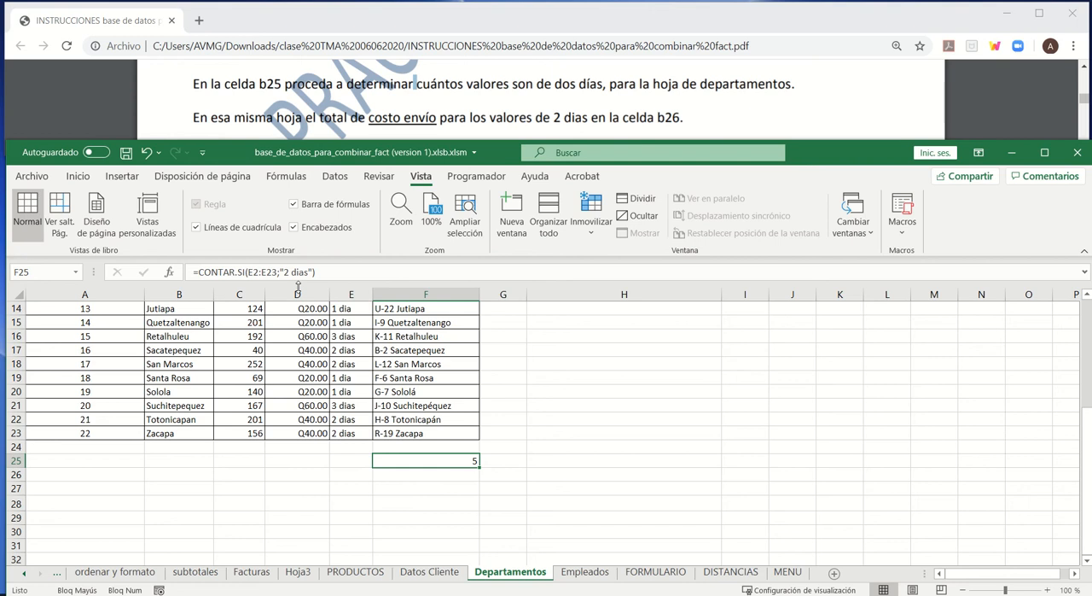
key("Down")
key("Up")
key("Left")
key("Left")
key("Left")
key("Left")
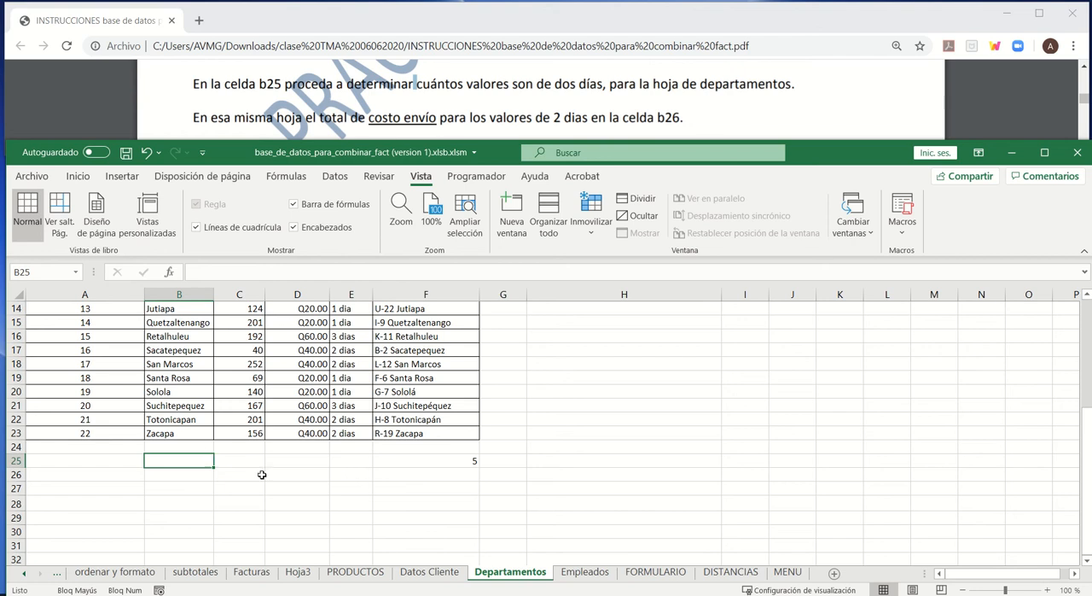
type("=")
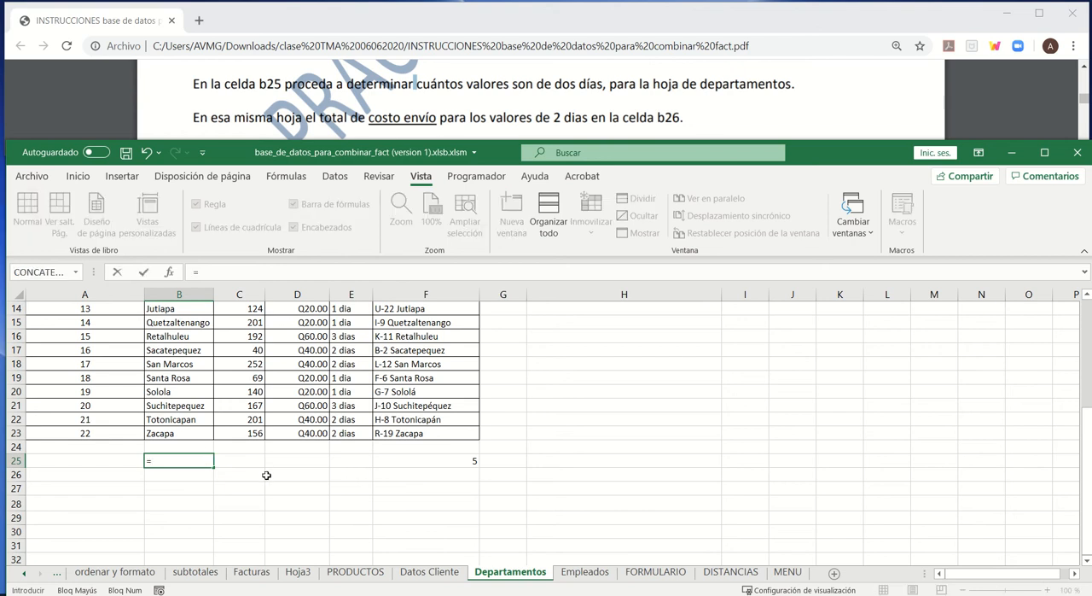
type("BD")
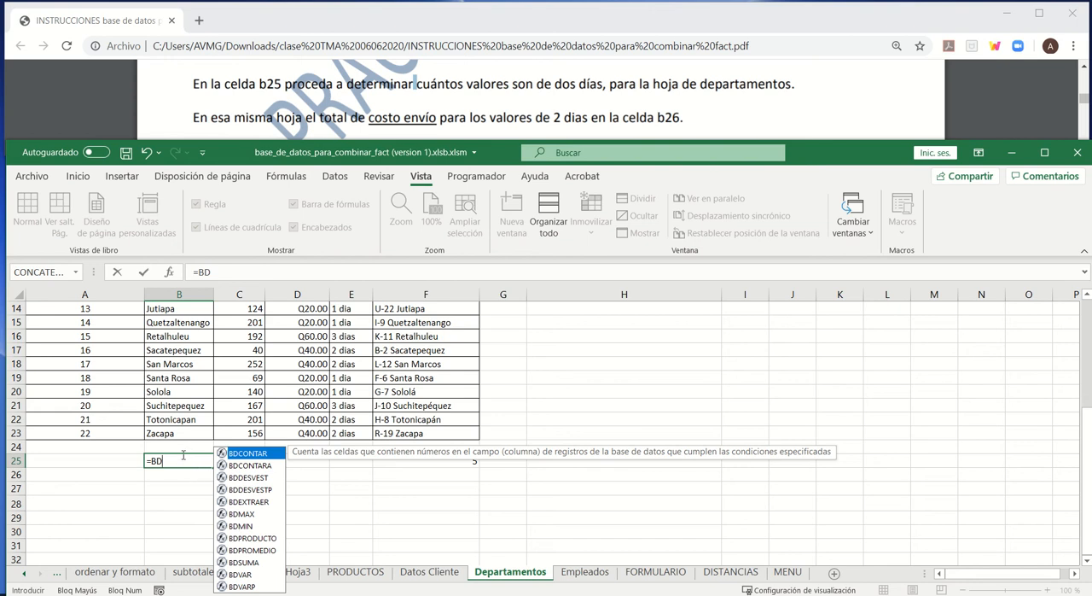
key("Escape")
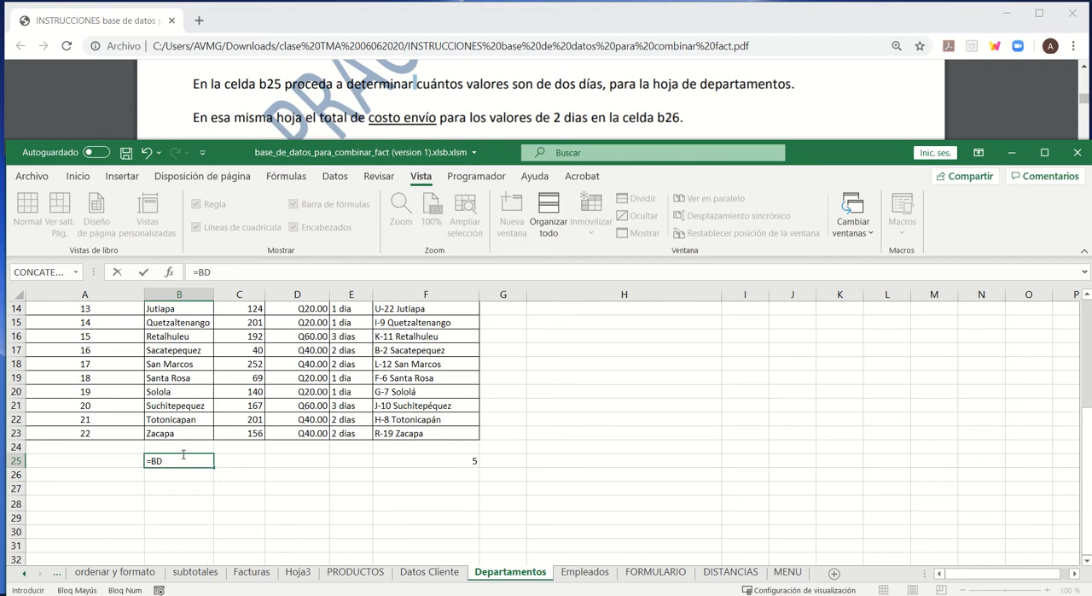
key("BackSpace")
key("BackSpace")
key("BackSpace")
left_click(290, 466)
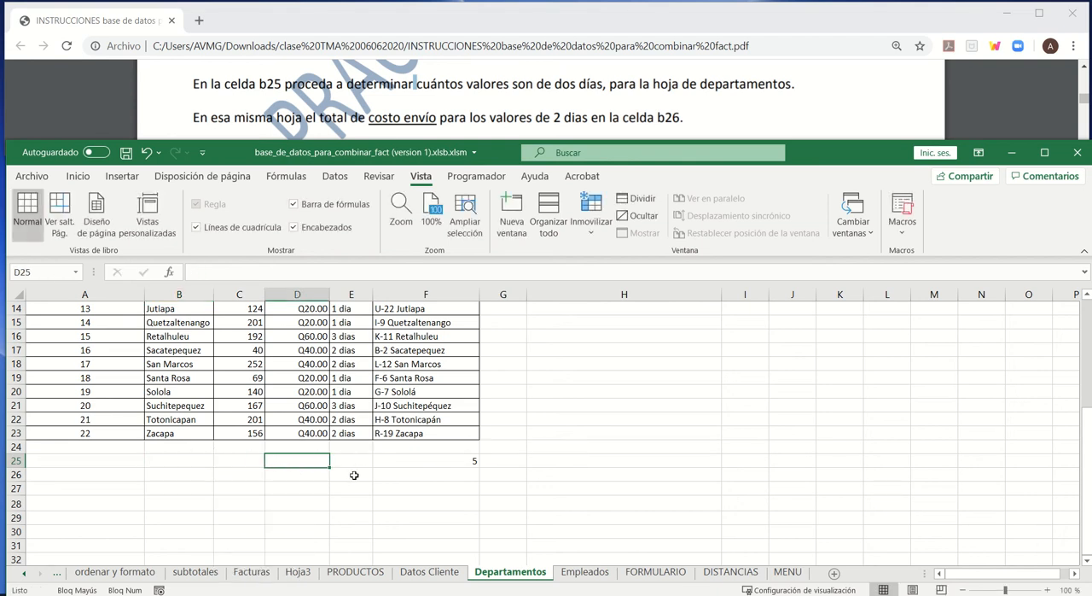
- Copy the Tiempo header from E1 into cell E25 as the heading of a criteria range
scroll(361, 466, "up", 2)
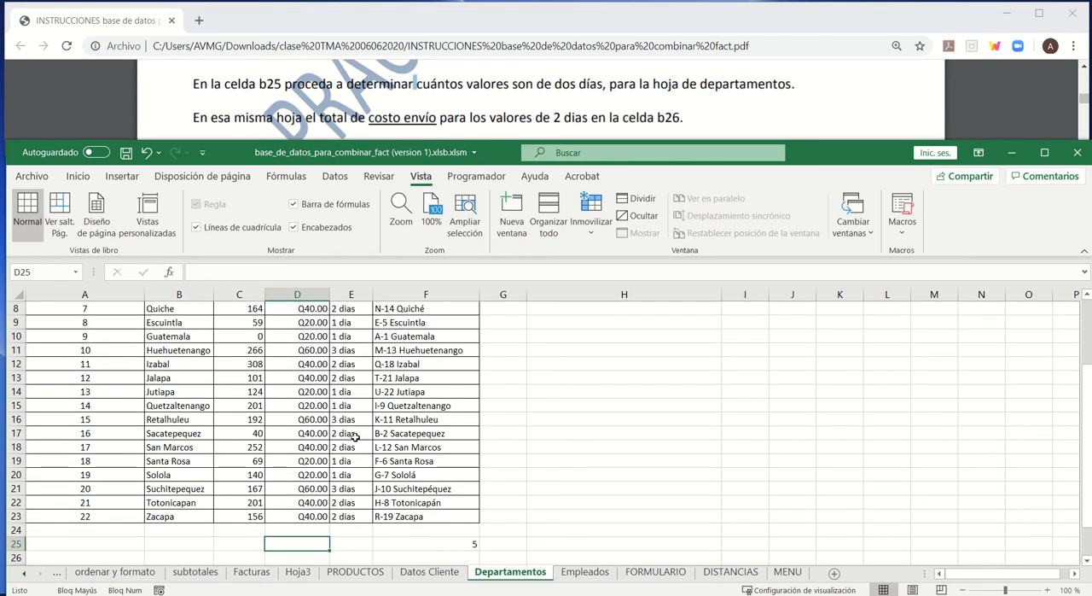
scroll(355, 436, "up", 3)
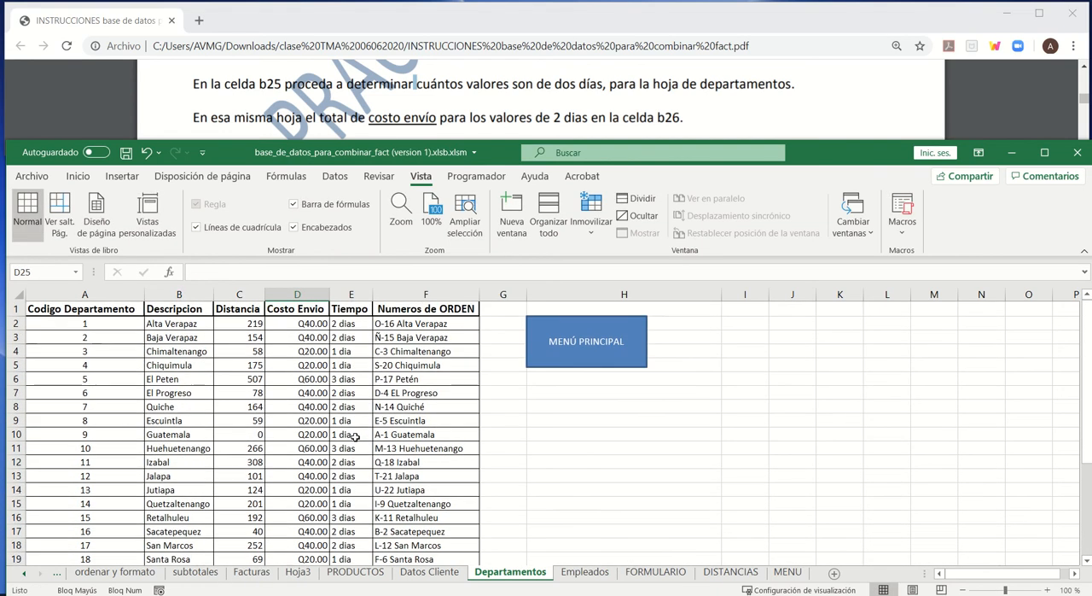
left_click(346, 310)
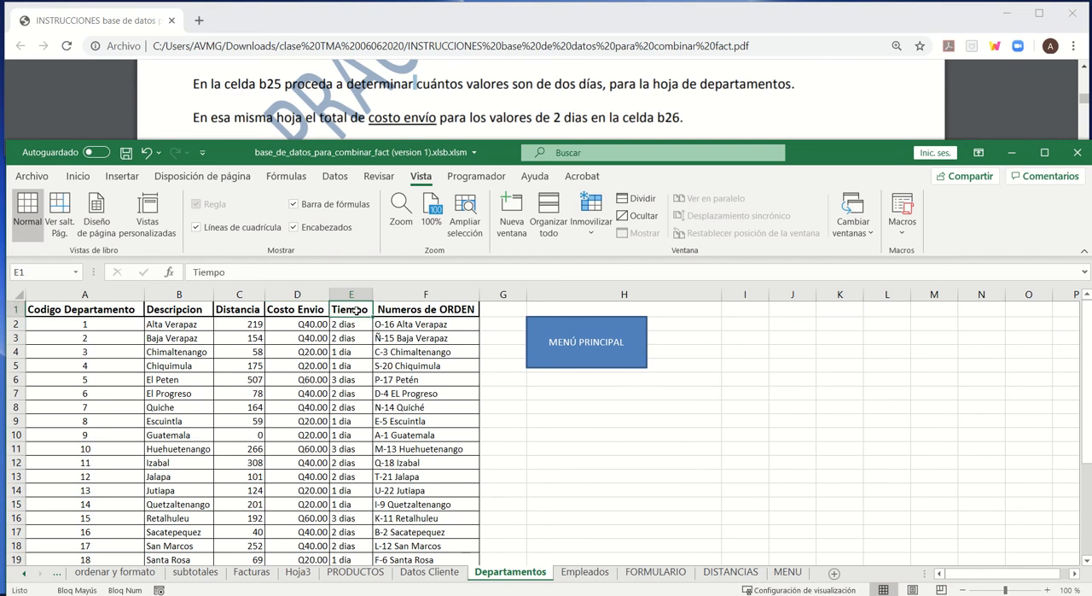
key("ctrl+c")
scroll(350, 442, "down", 5)
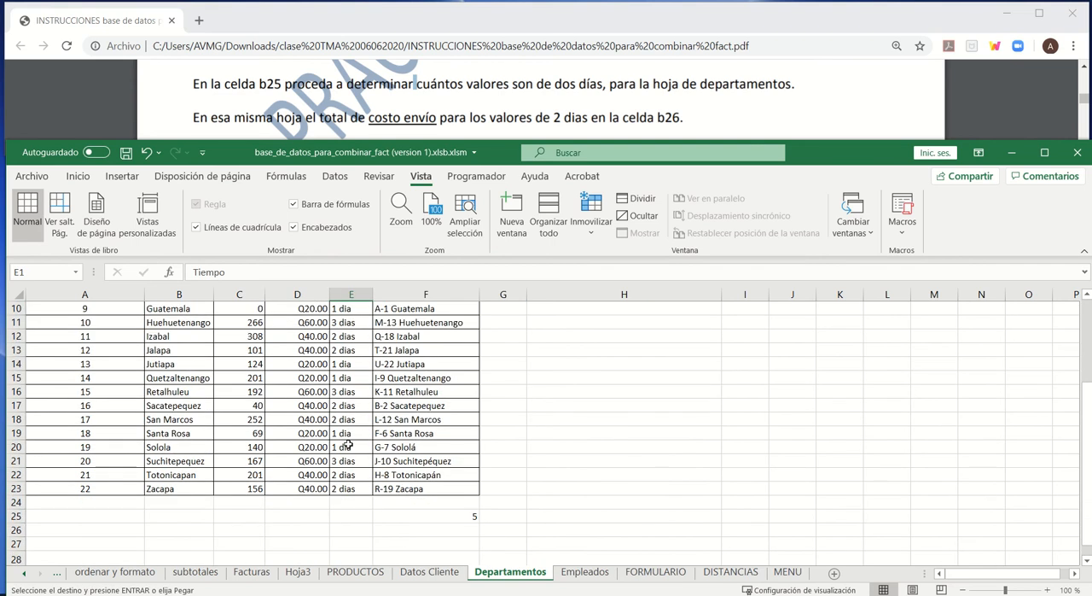
left_click(337, 434)
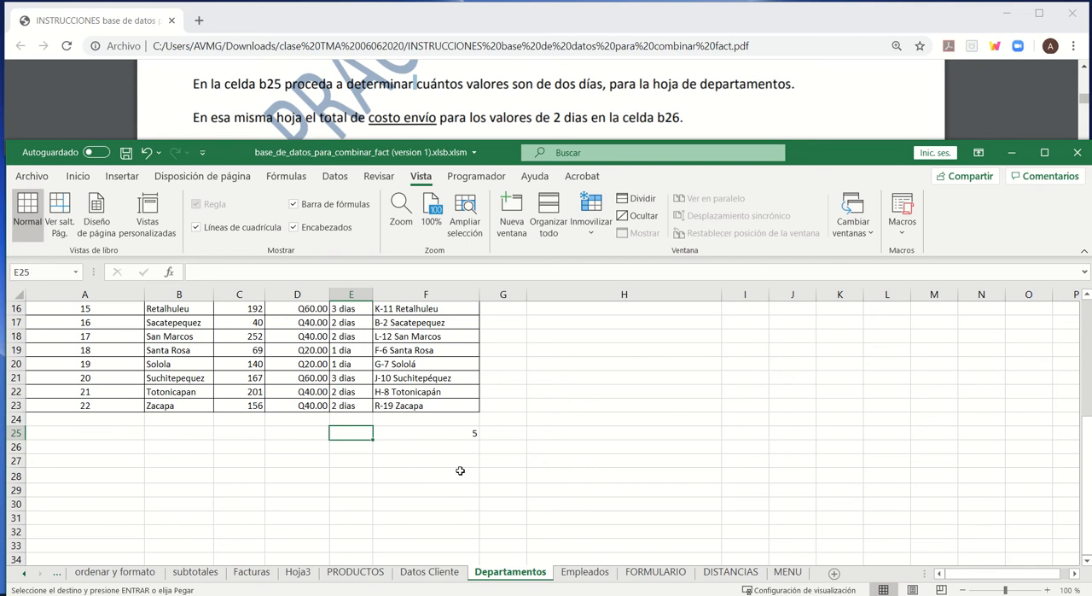
key("Return")
- Copy the "2 dias" value from E2 into cell E26, under the copied Tiempo heading
scroll(384, 470, "up", 5)
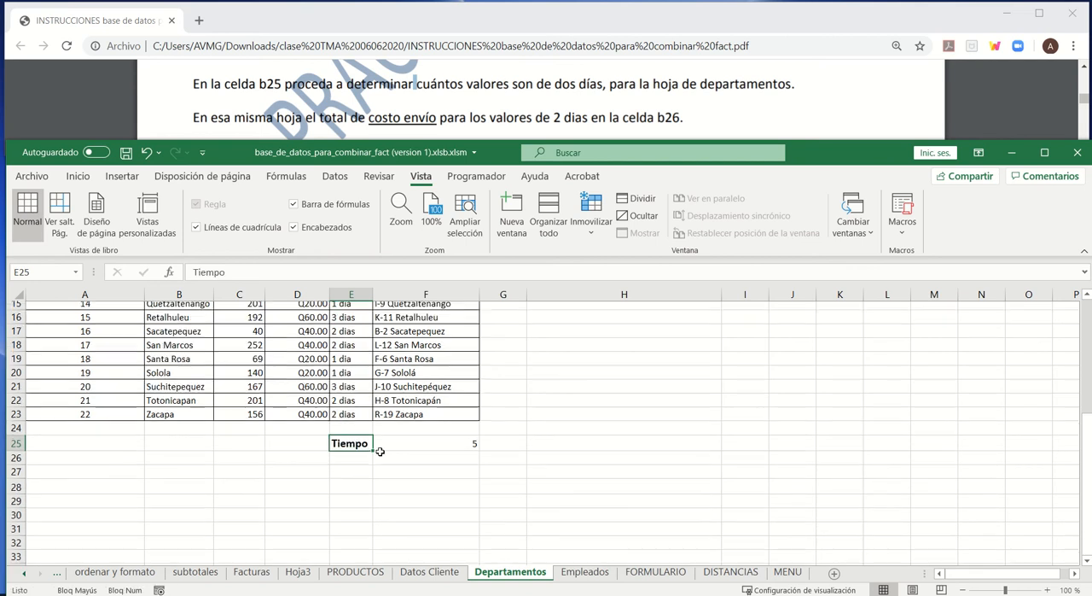
left_click(351, 325)
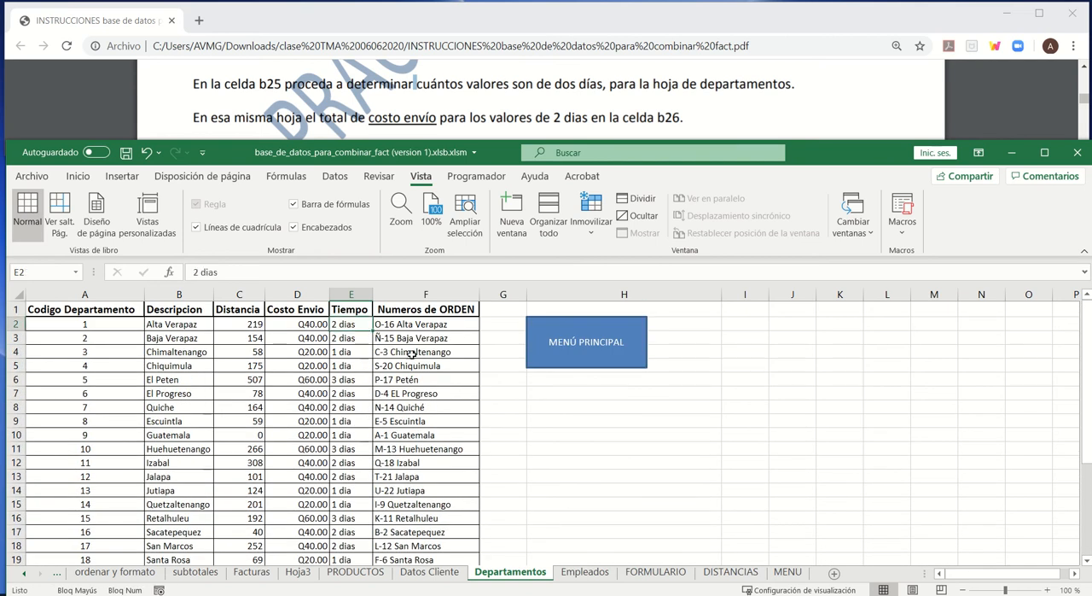
key("ctrl+c")
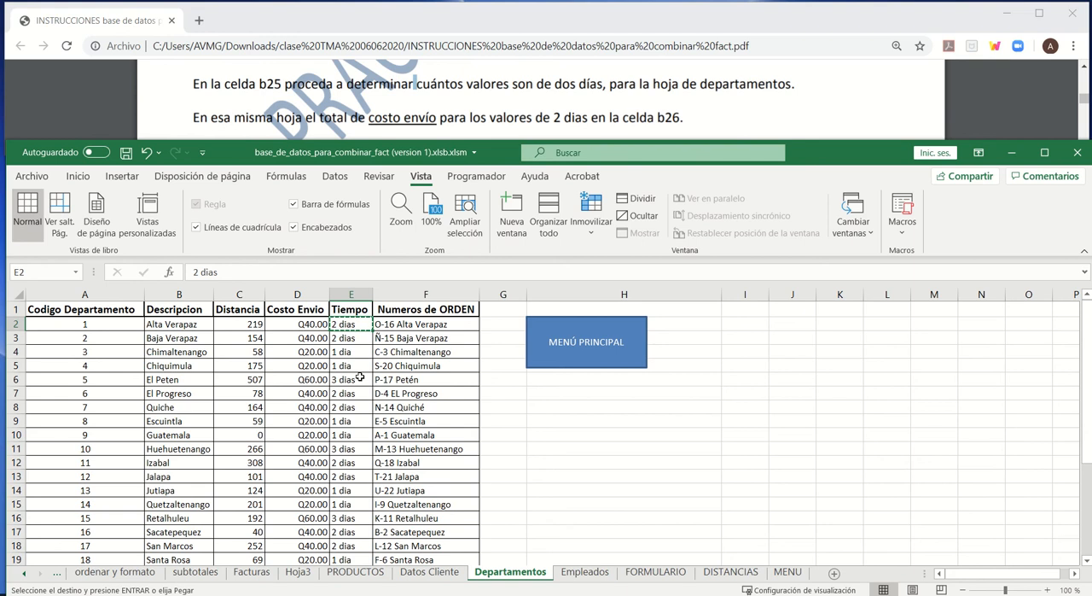
scroll(353, 501, "down", 5)
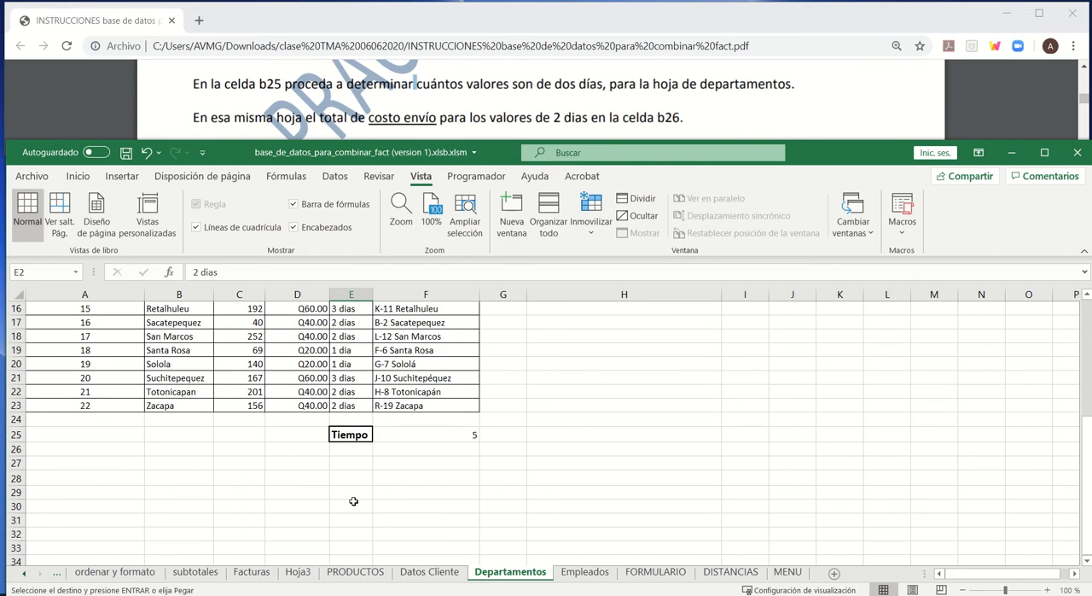
left_click(348, 450)
key("Return")
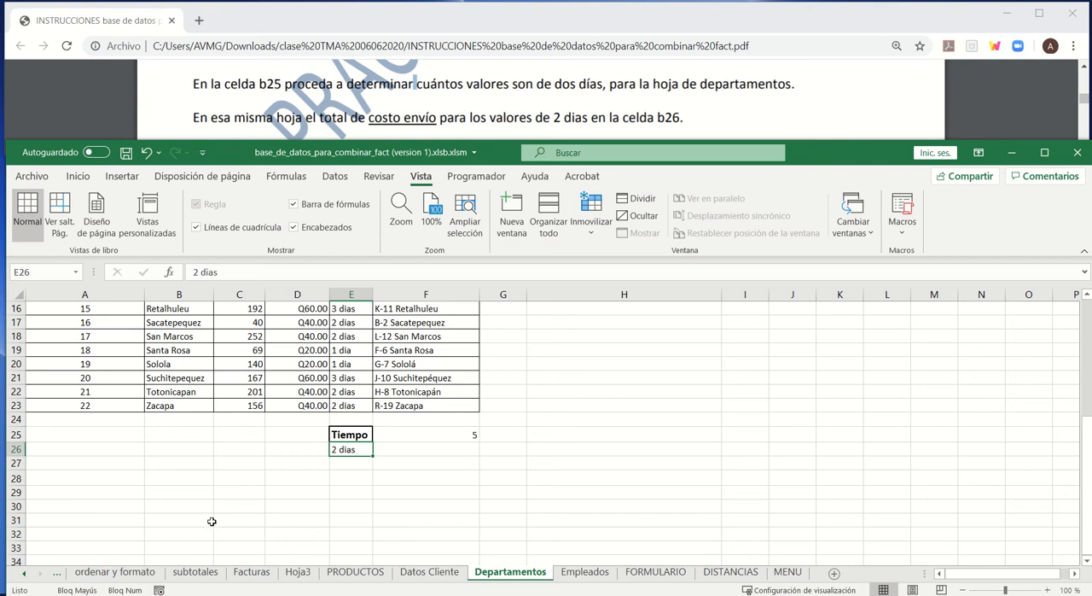
- Start a BDCONTARA formula in cell B25, open its function arguments and move the dialog clear of the data
left_click(171, 434)
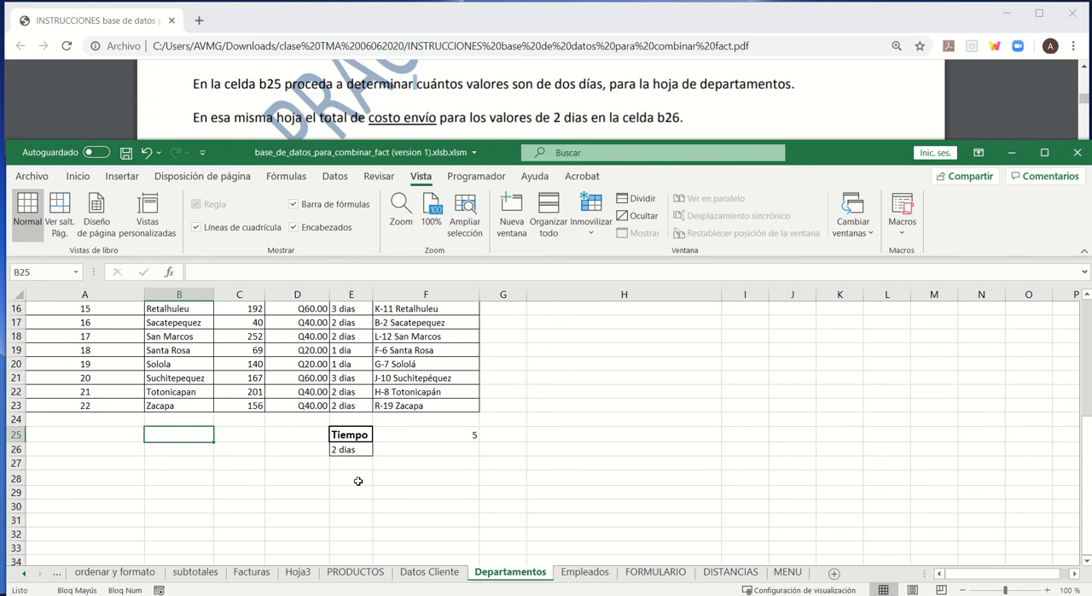
type("=BD")
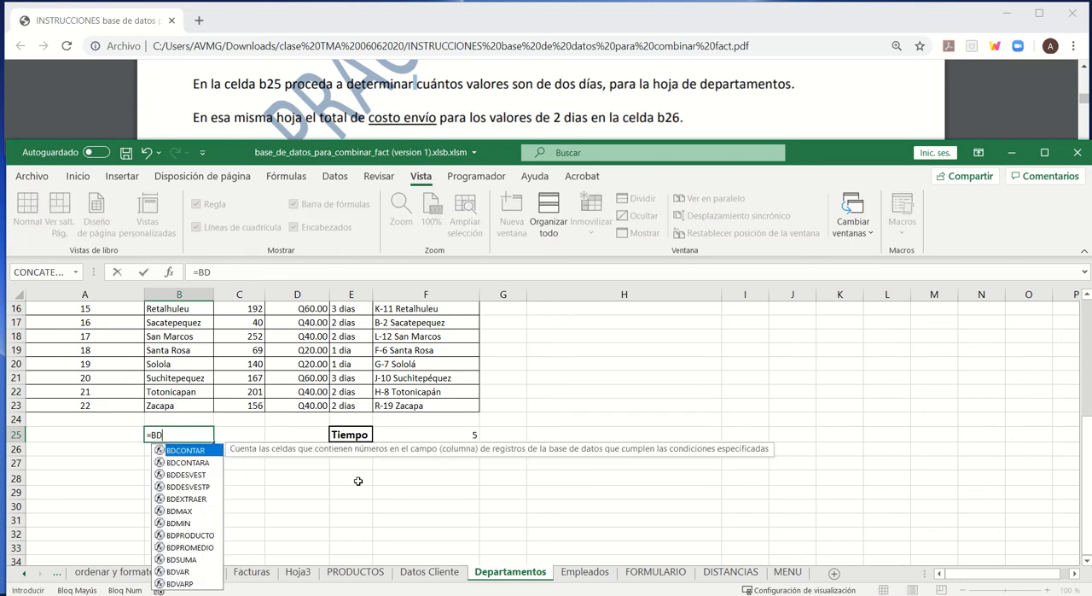
double_click(211, 464)
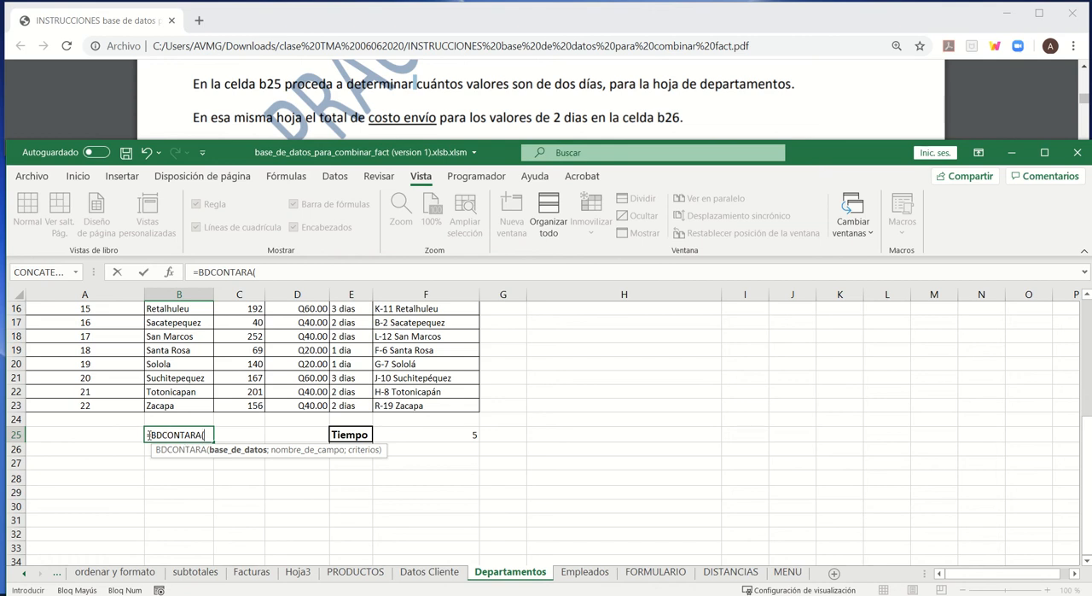
left_click_drag(148, 435, 196, 435)
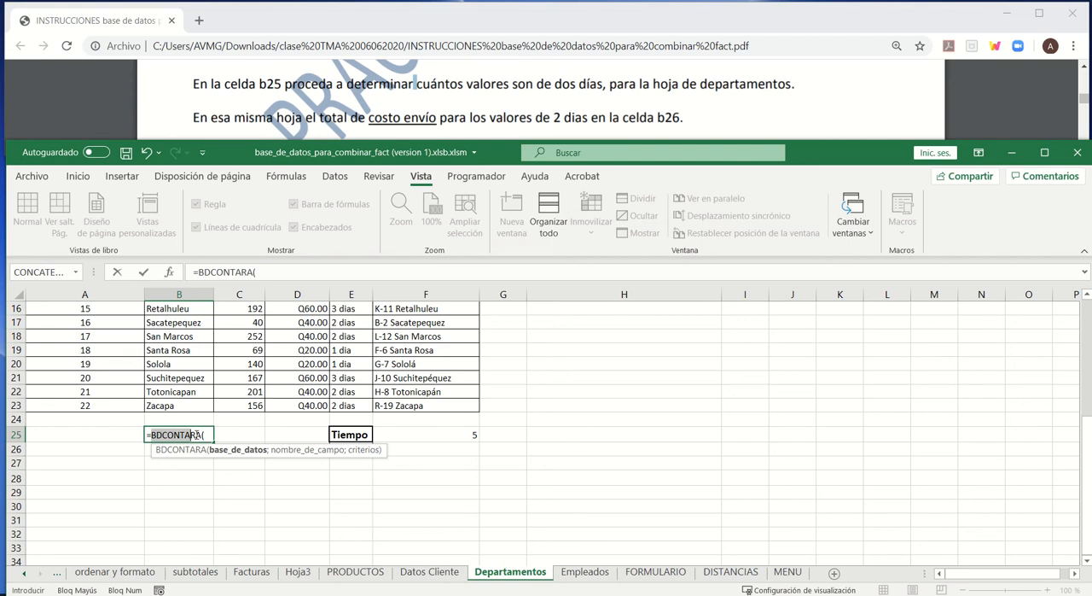
left_click(203, 436)
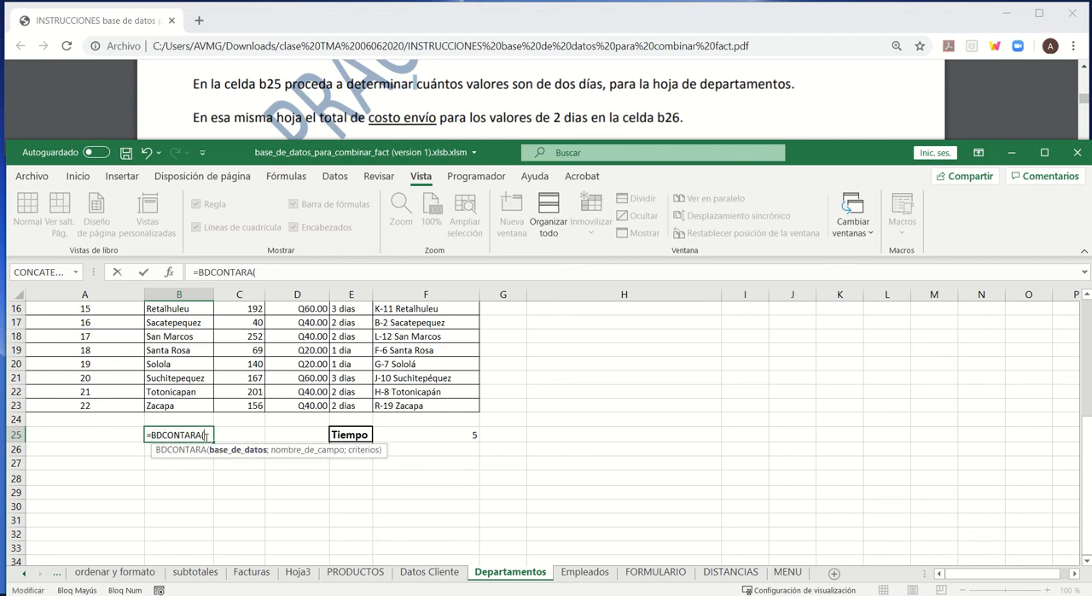
left_click(169, 272)
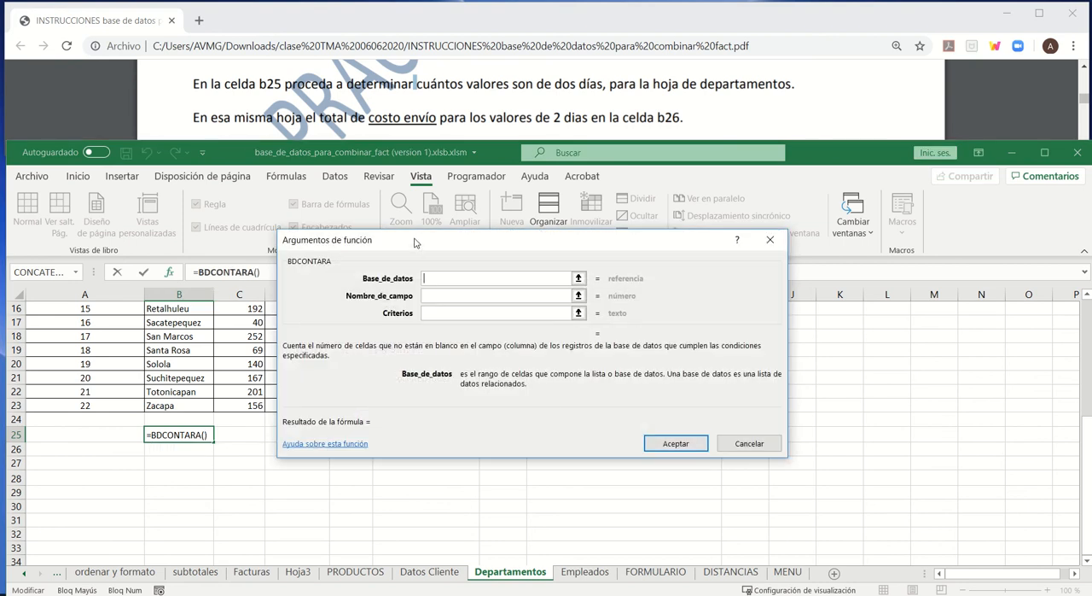
left_click_drag(418, 246, 588, 303)
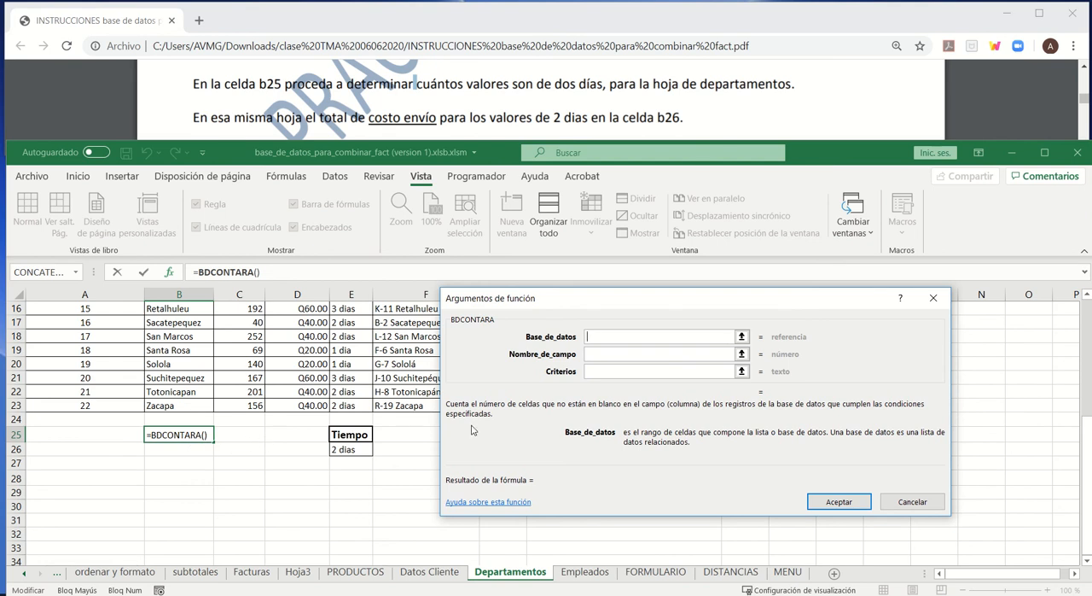
left_click_drag(634, 309, 608, 246)
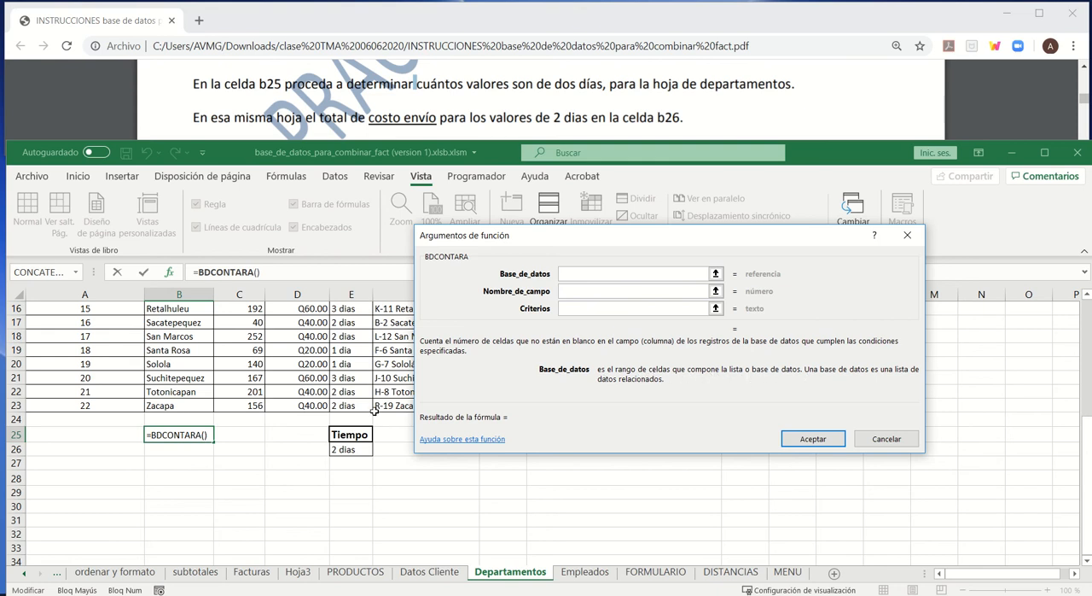
- Set the BDCONTARA database argument to A1:F23 and its field name to the Tiempo header in E1
left_click(280, 386)
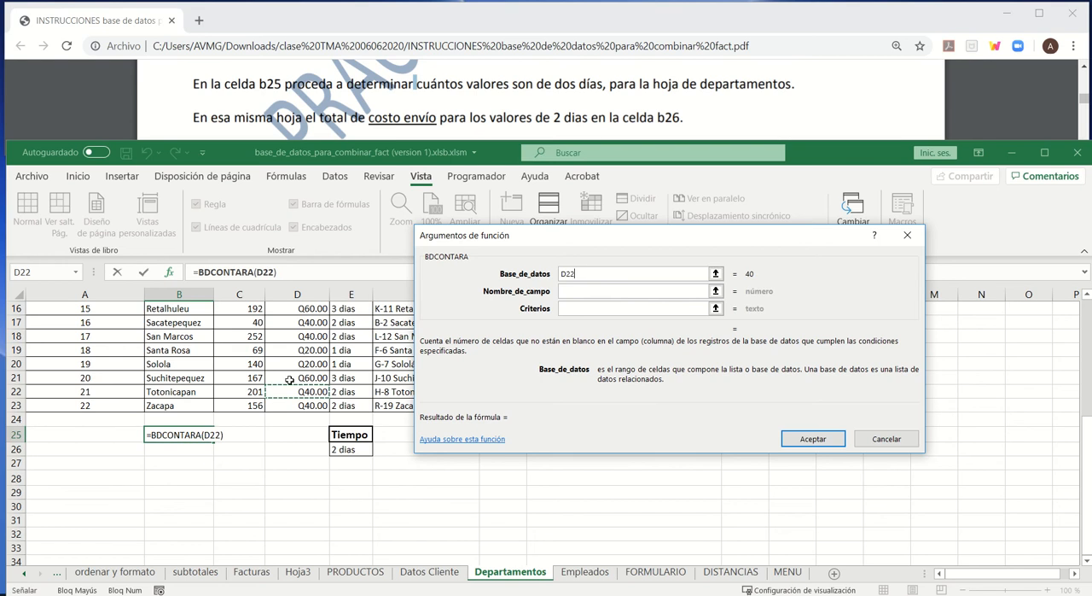
scroll(102, 373, "up", 5)
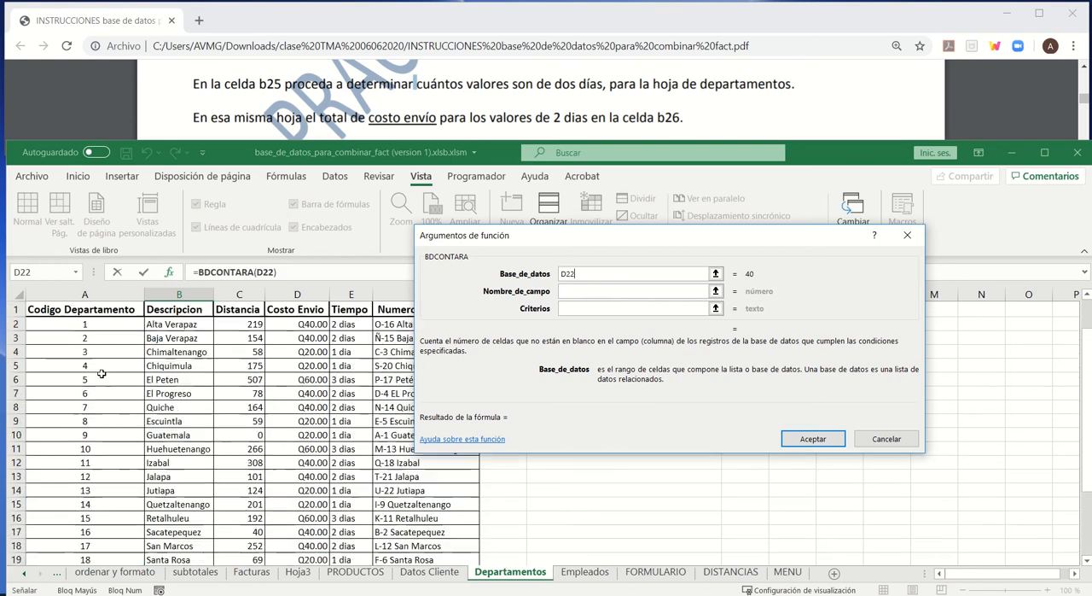
left_click_drag(56, 311, 423, 517)
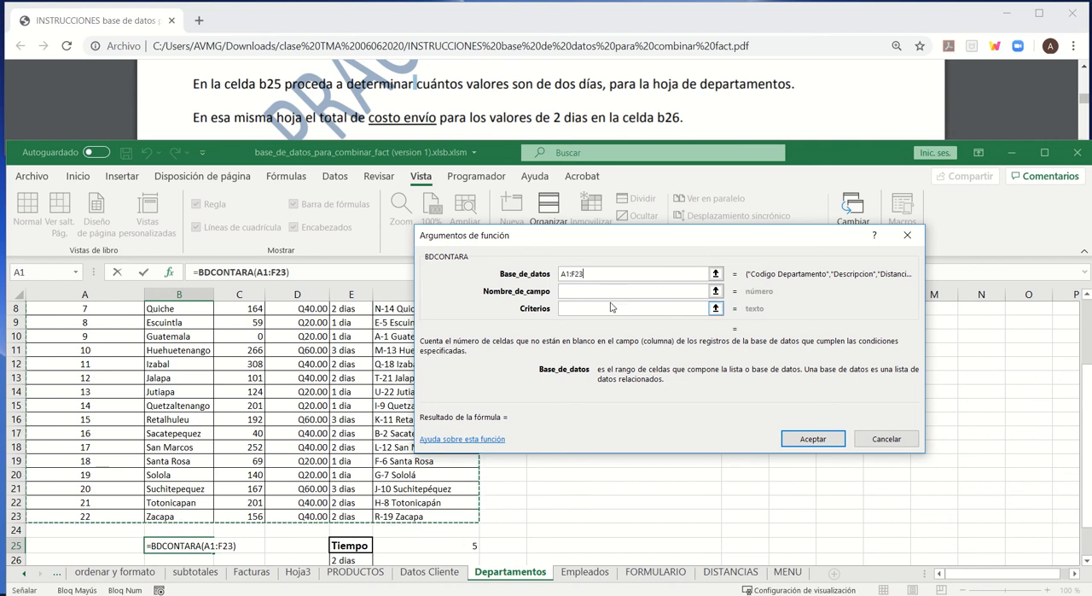
left_click(580, 290)
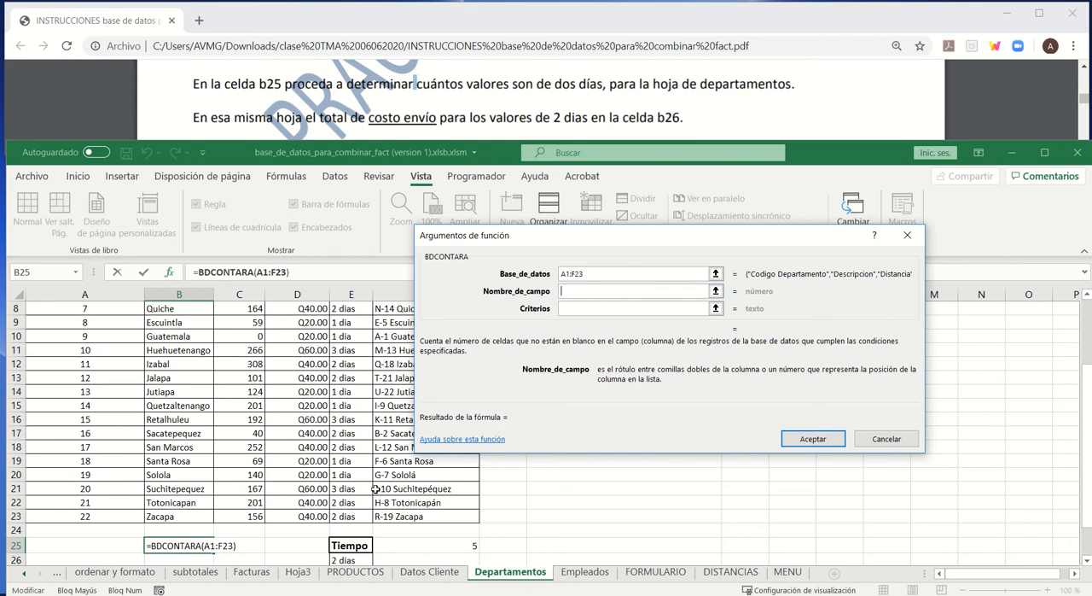
scroll(345, 416, "up", 3)
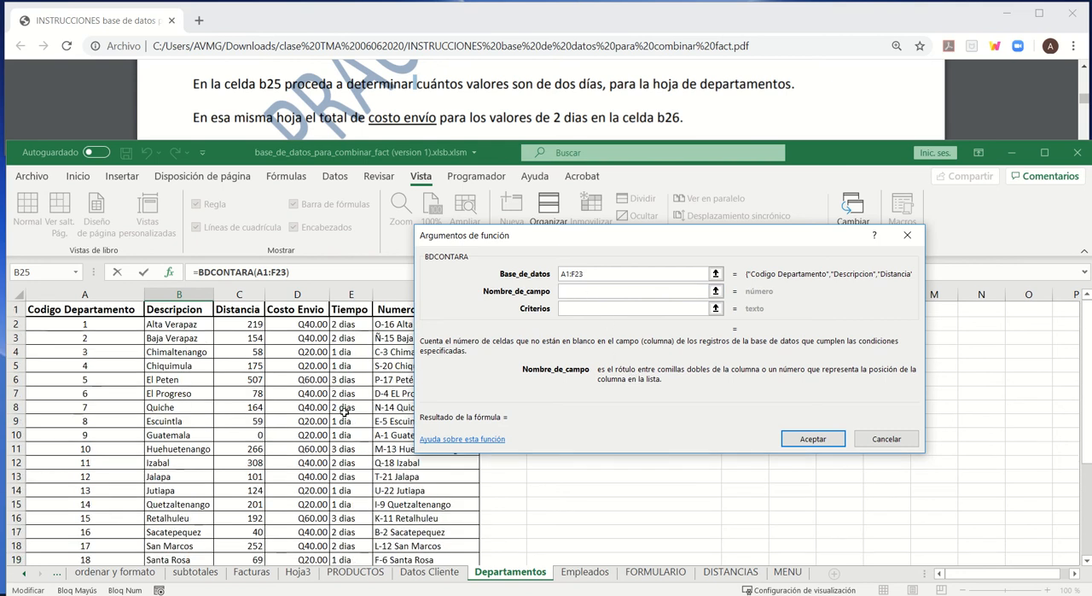
left_click(334, 309)
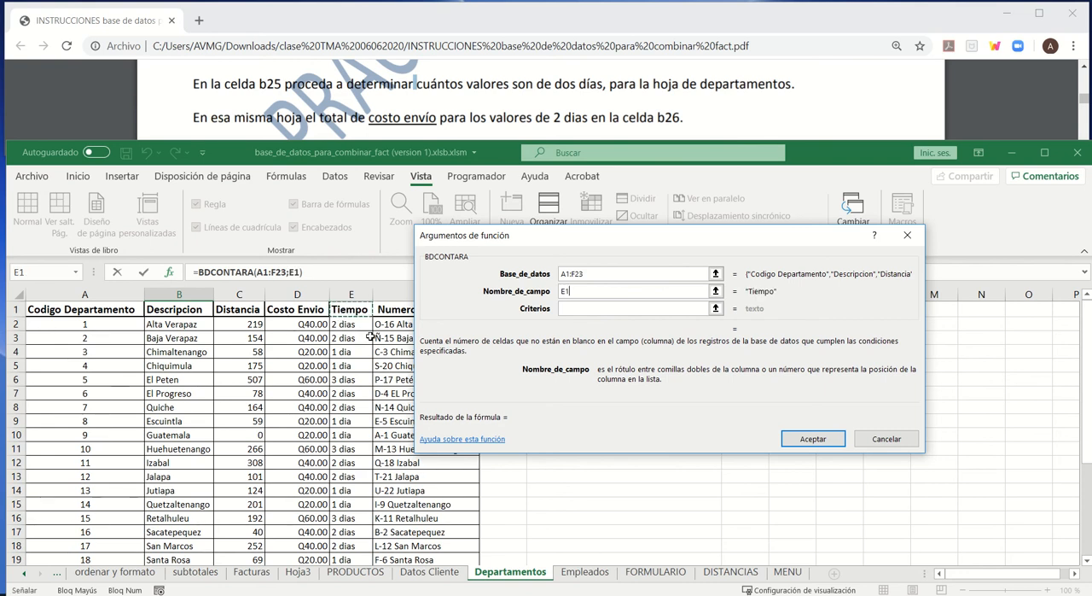
- Set the BDCONTARA criteria argument to E25:E26 and accept the formula
left_click(561, 310)
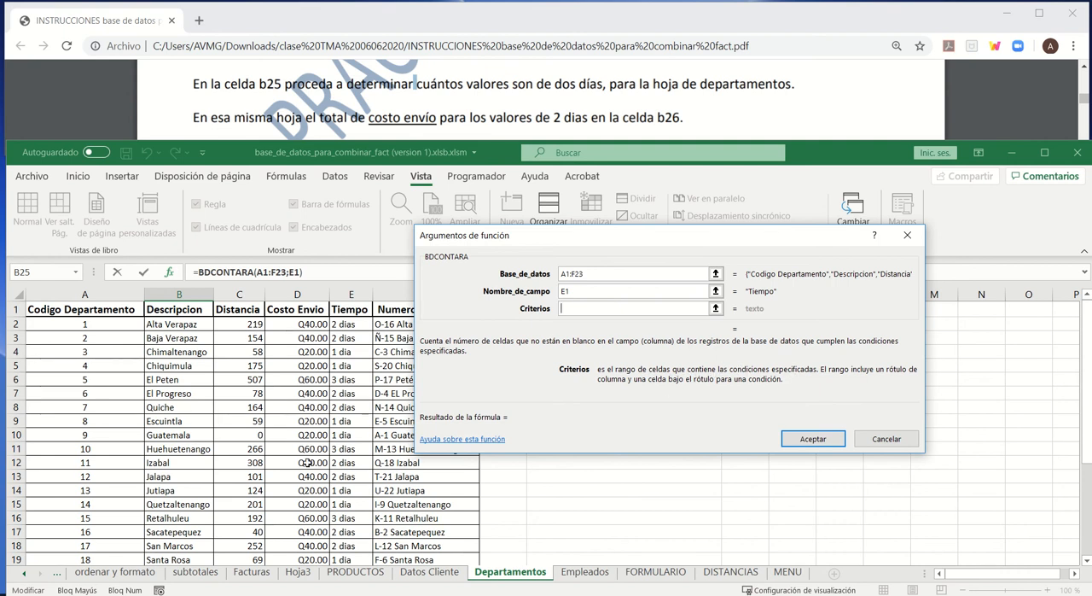
scroll(307, 462, "down", 4)
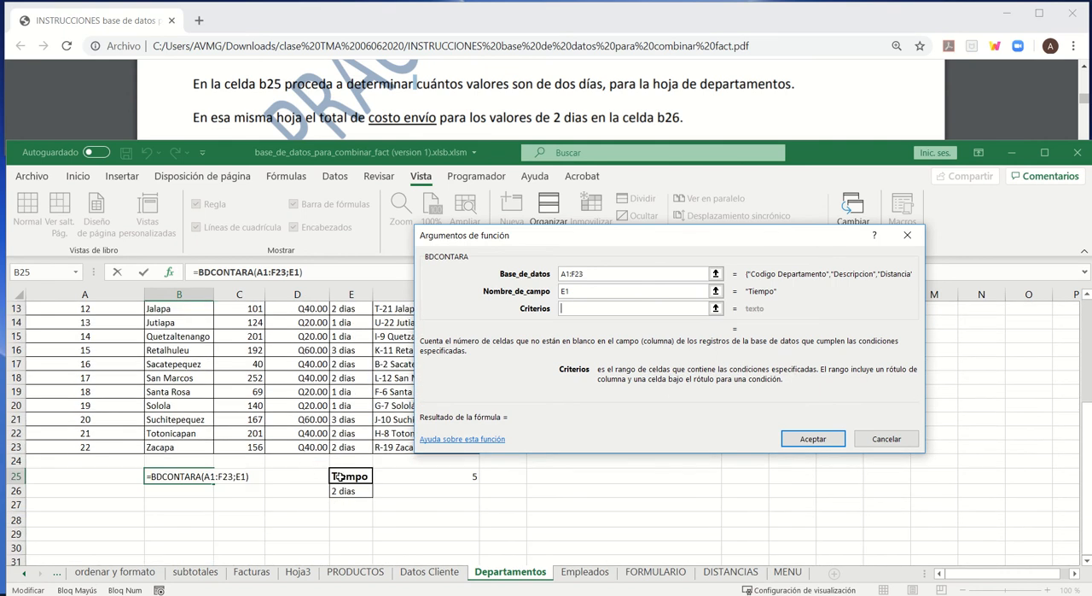
left_click_drag(340, 476, 342, 490)
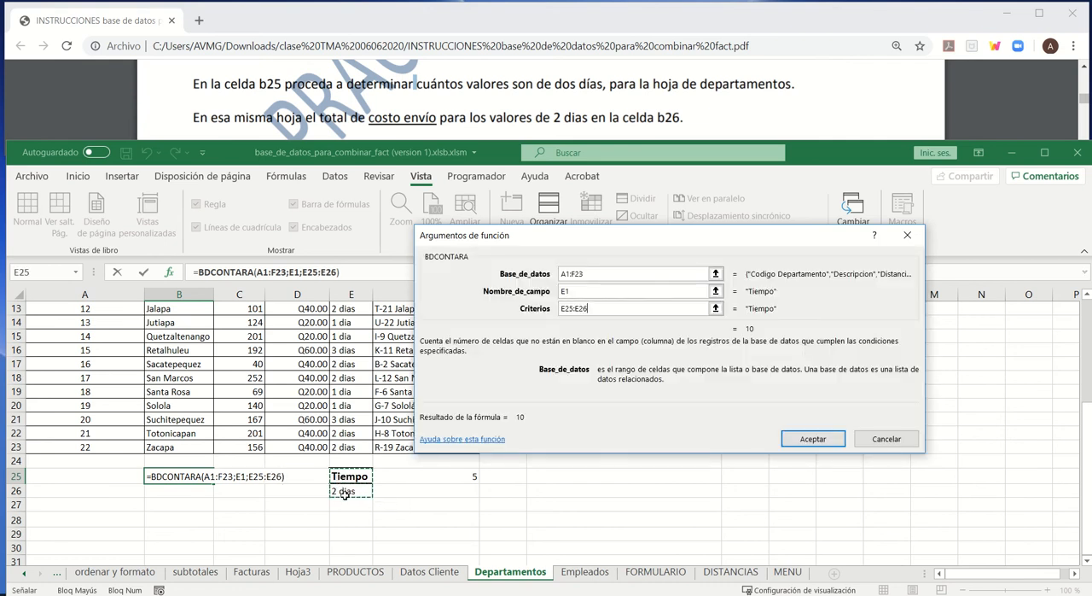
left_click(811, 440)
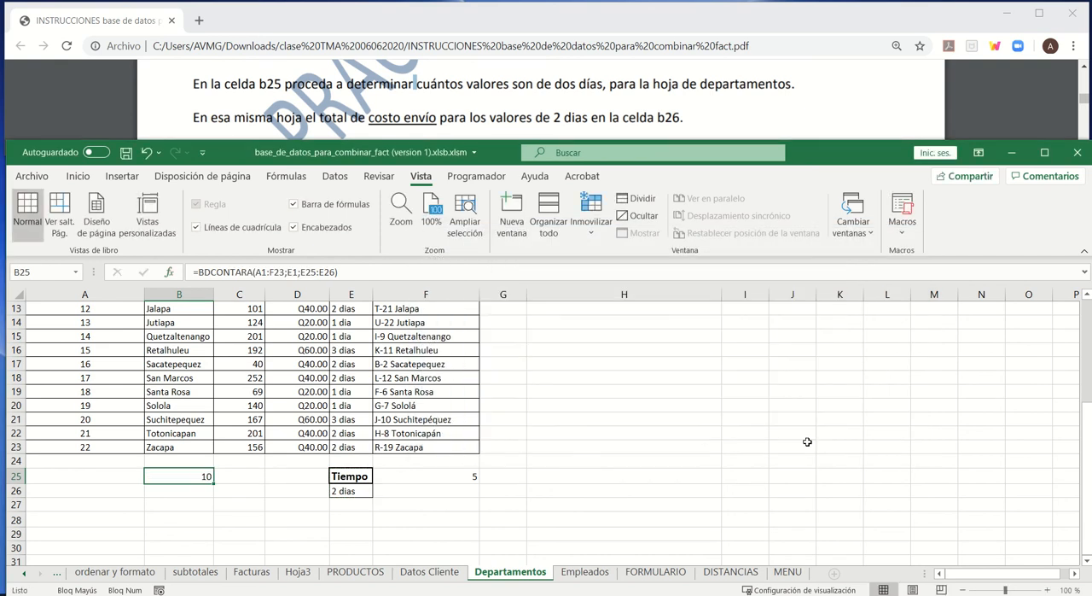
- Compare the count formulas in F25 and B25, and check the Tiempo entries in E23, E17 and E18 for extra characters
left_click(452, 474)
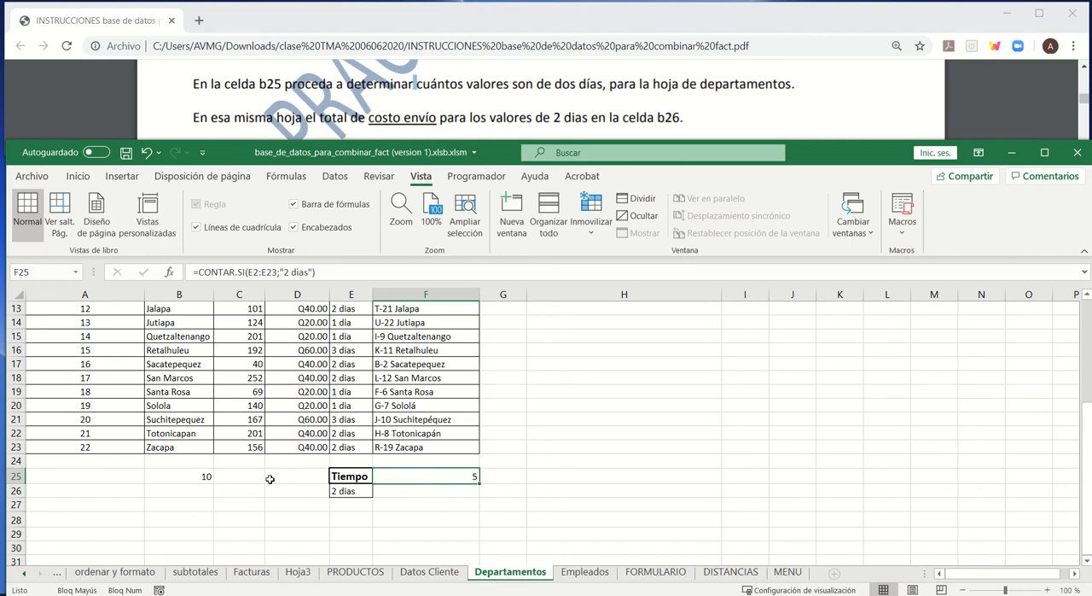
left_click(211, 478)
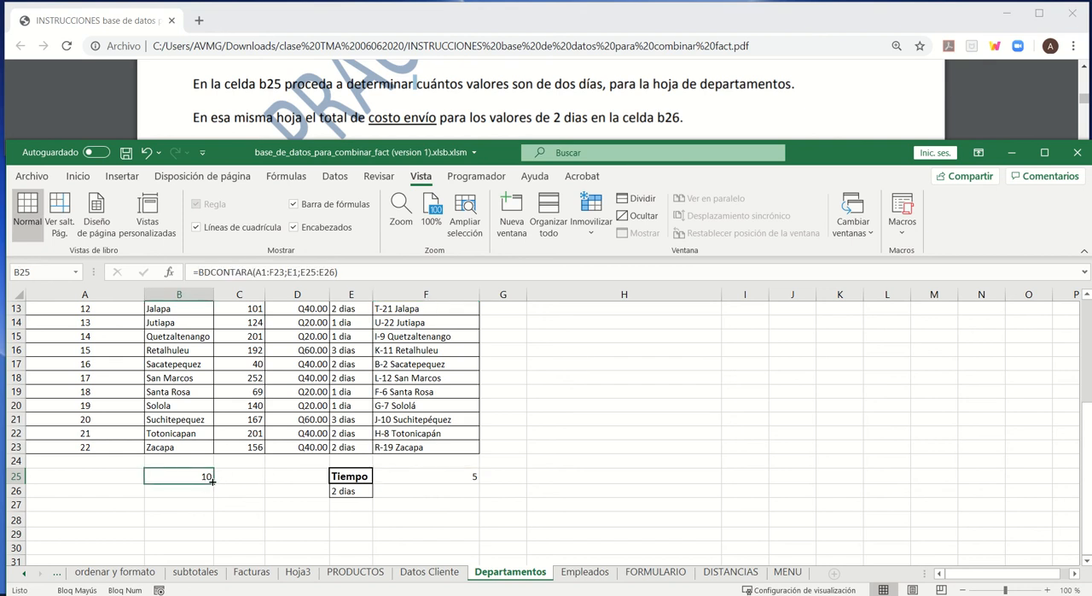
left_click(344, 448)
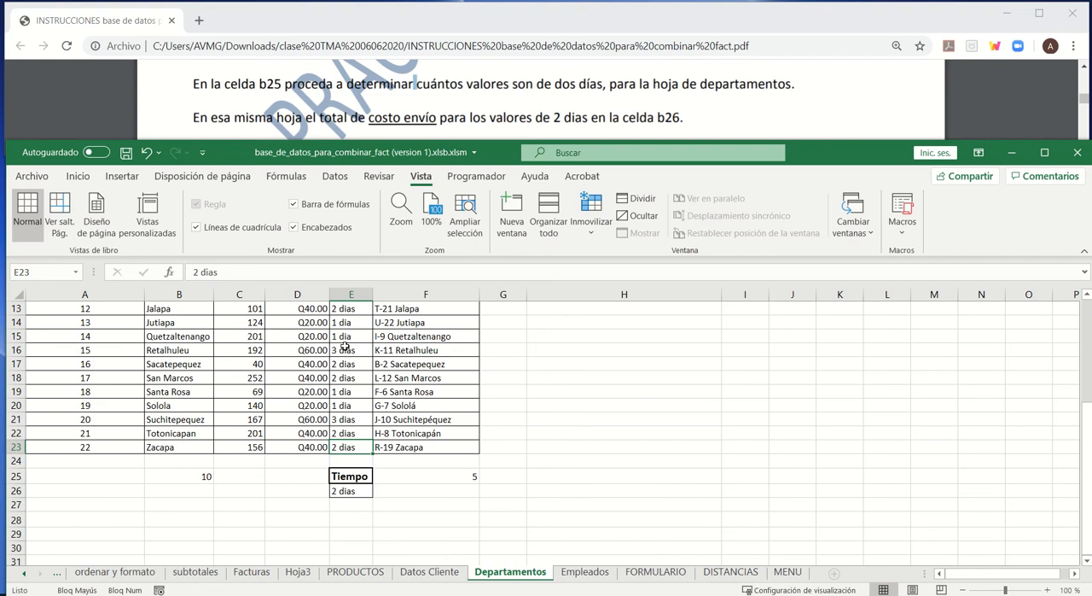
left_click(348, 363)
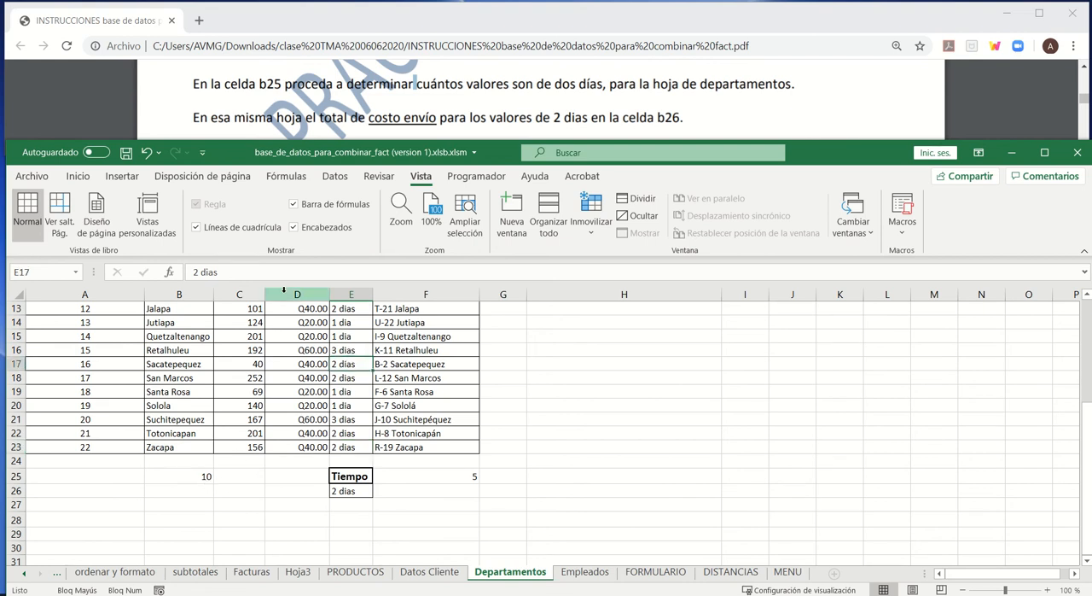
left_click(274, 272)
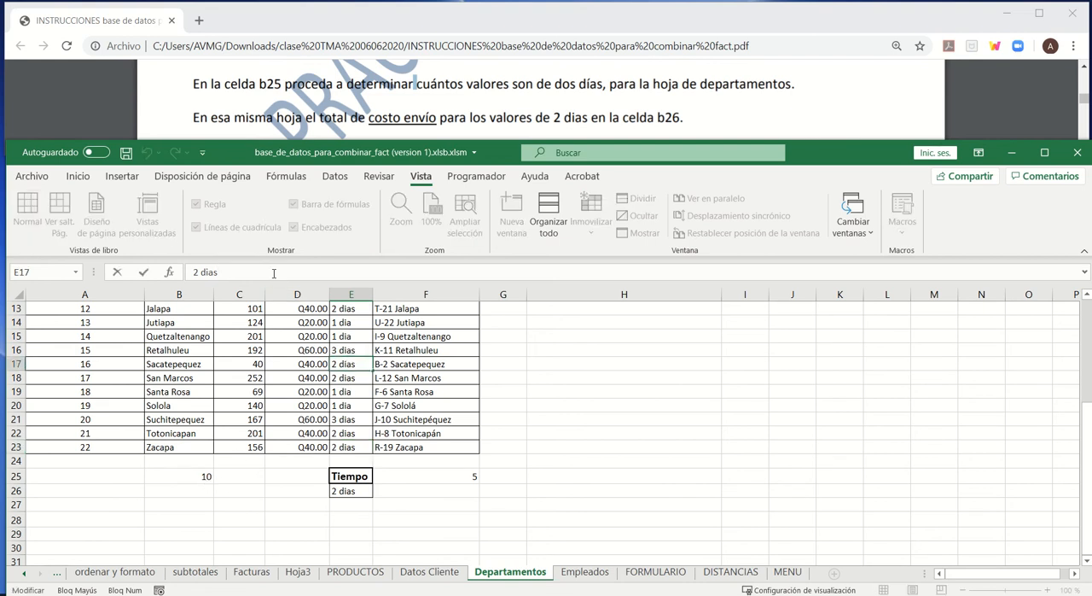
key("Return")
left_click(274, 272)
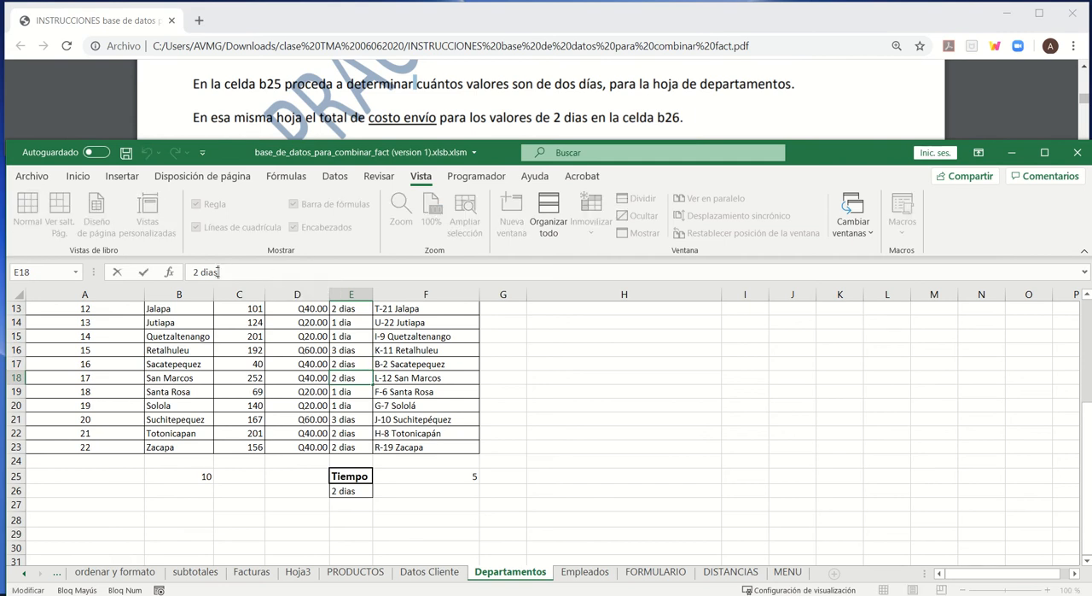
left_click_drag(217, 271, 296, 269)
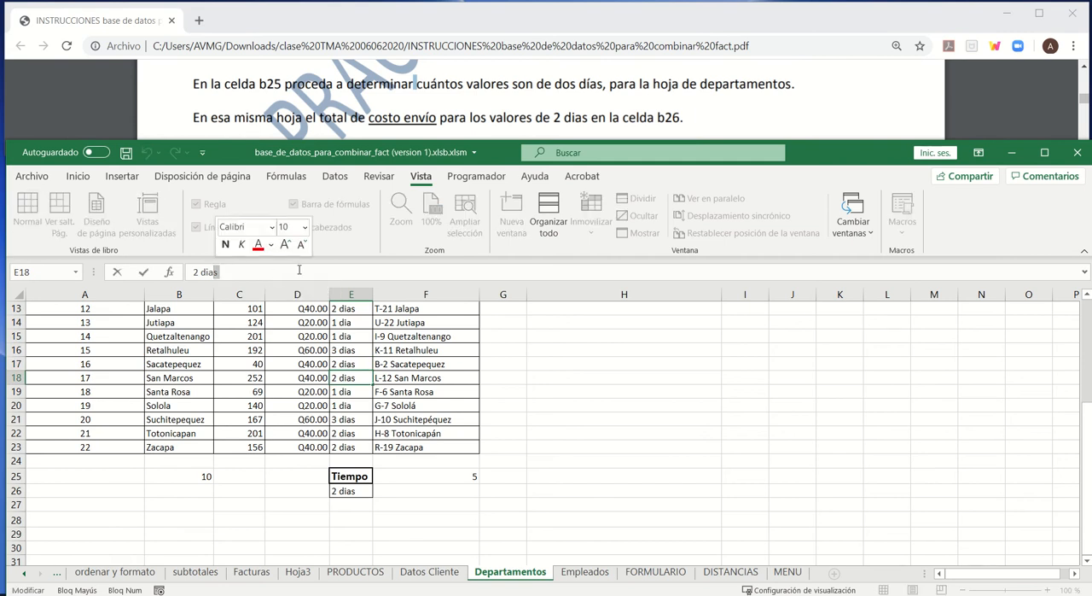
left_click(299, 269)
key("Return")
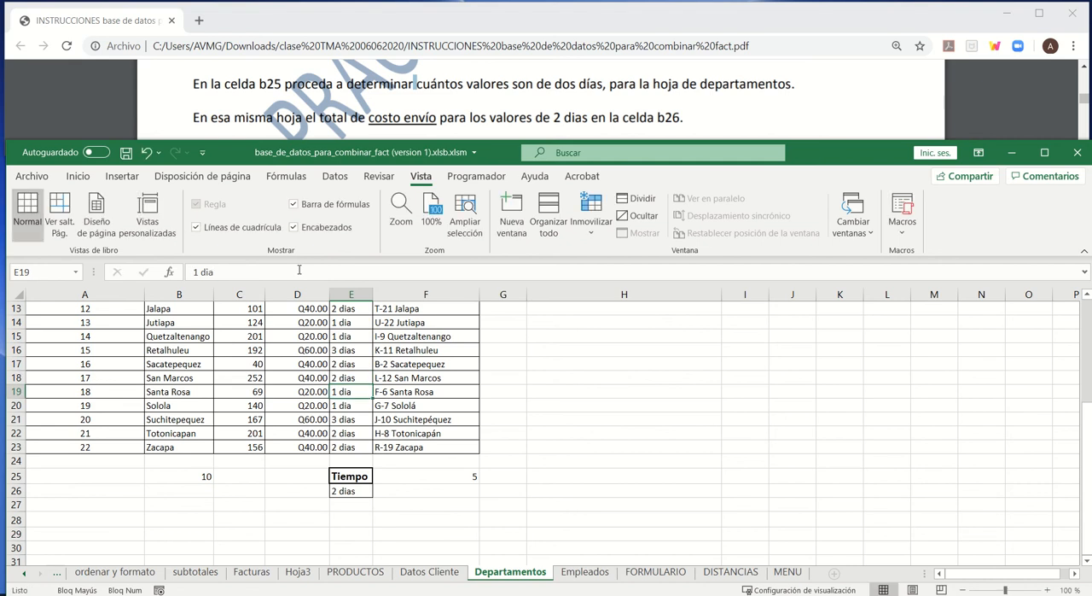
- Review the BDCONTARA formula in B25, the criterion in E26 and the "2 dias" criterion of the CONTAR.SI formula in F25
left_click(230, 479)
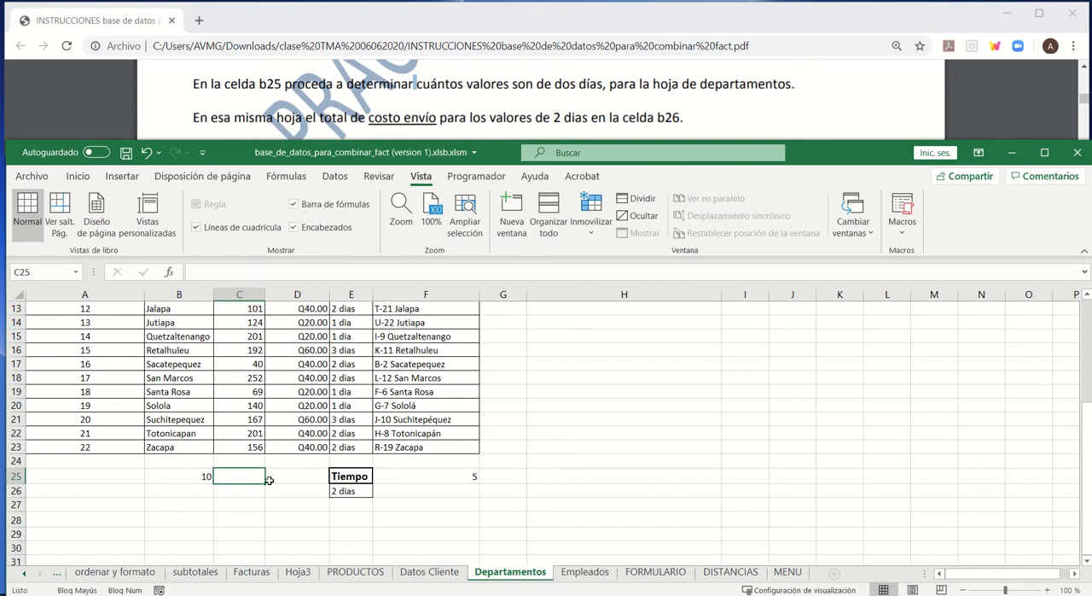
left_click(198, 481)
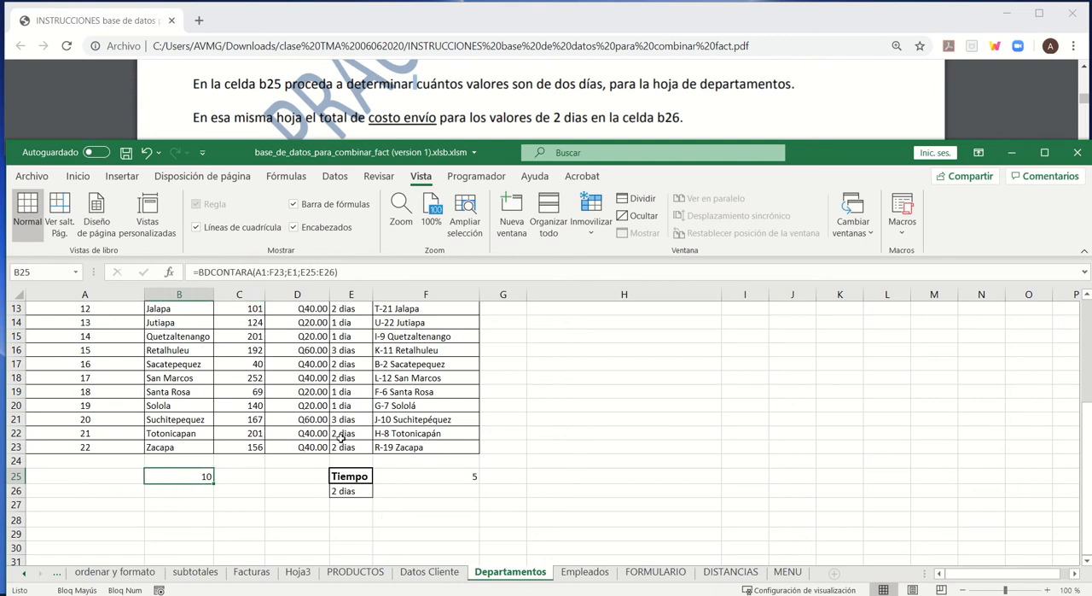
left_click(341, 493)
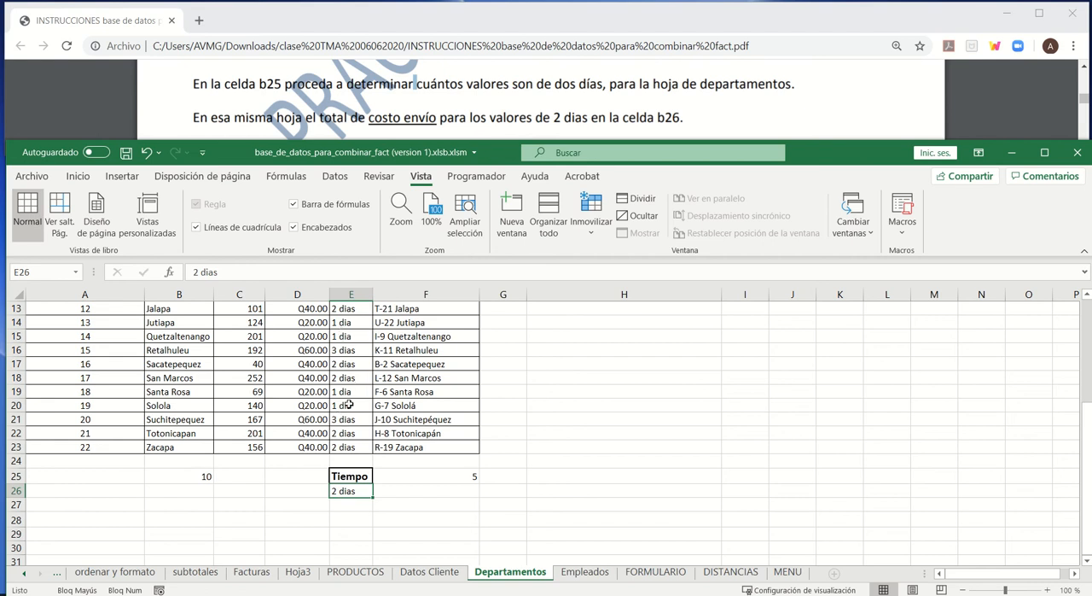
left_click(459, 479)
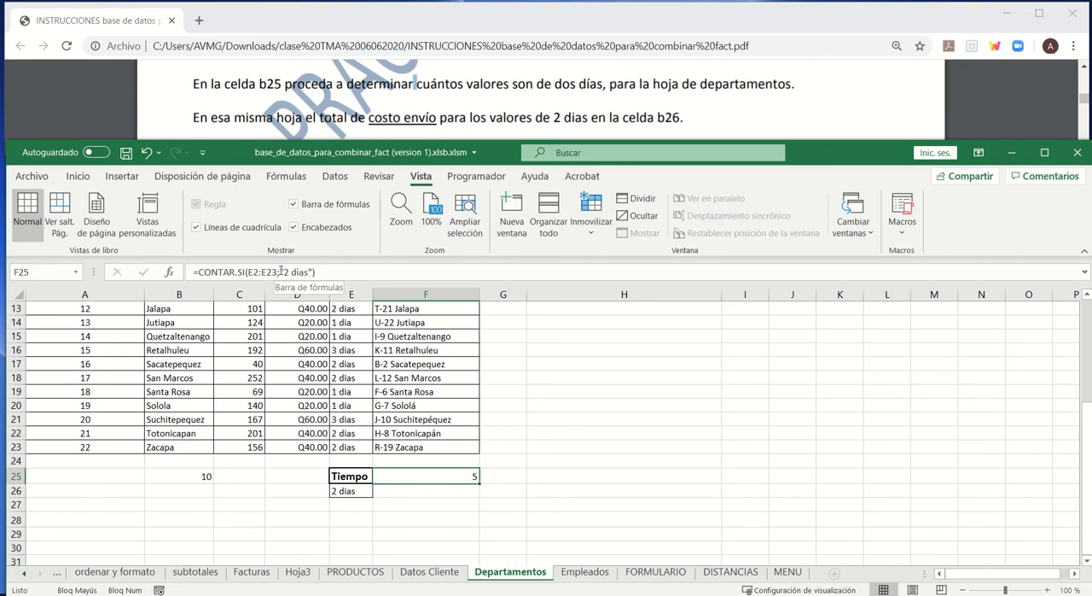
left_click_drag(280, 271, 314, 271)
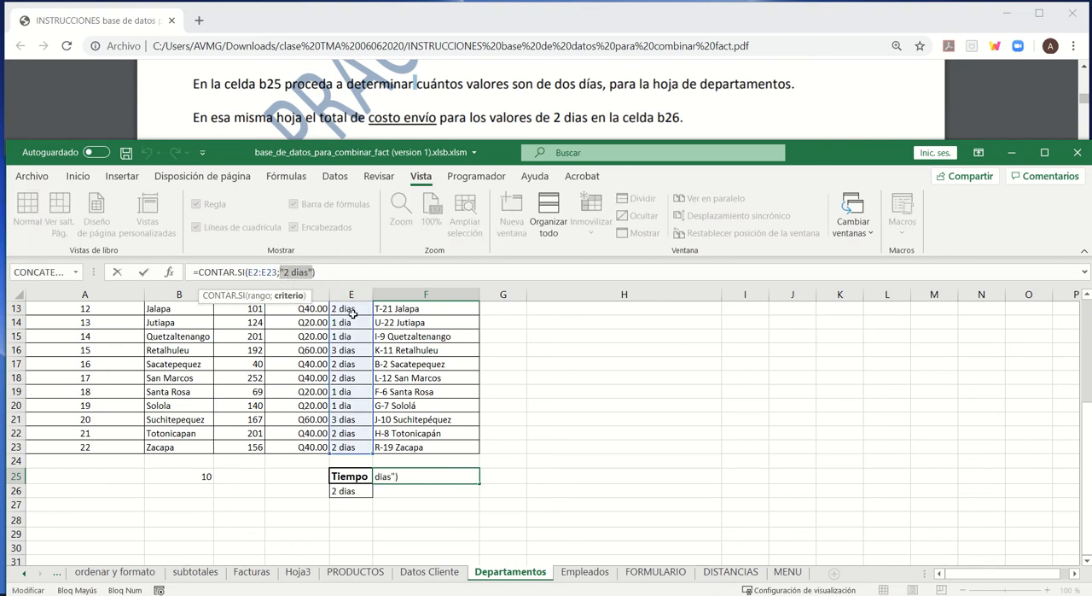
left_click(330, 271)
key("Return")
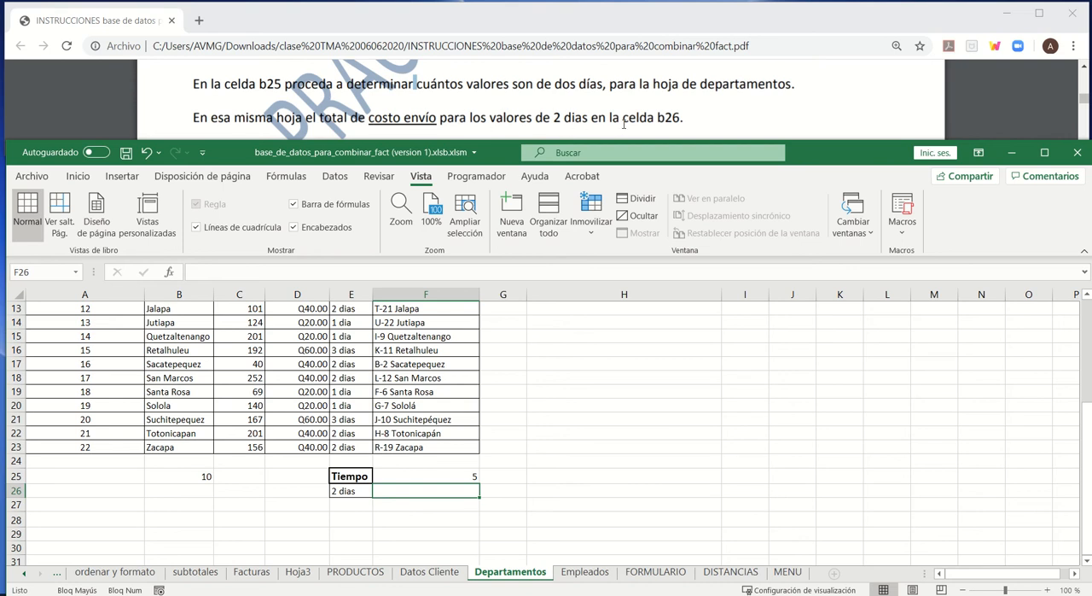
left_click(199, 490)
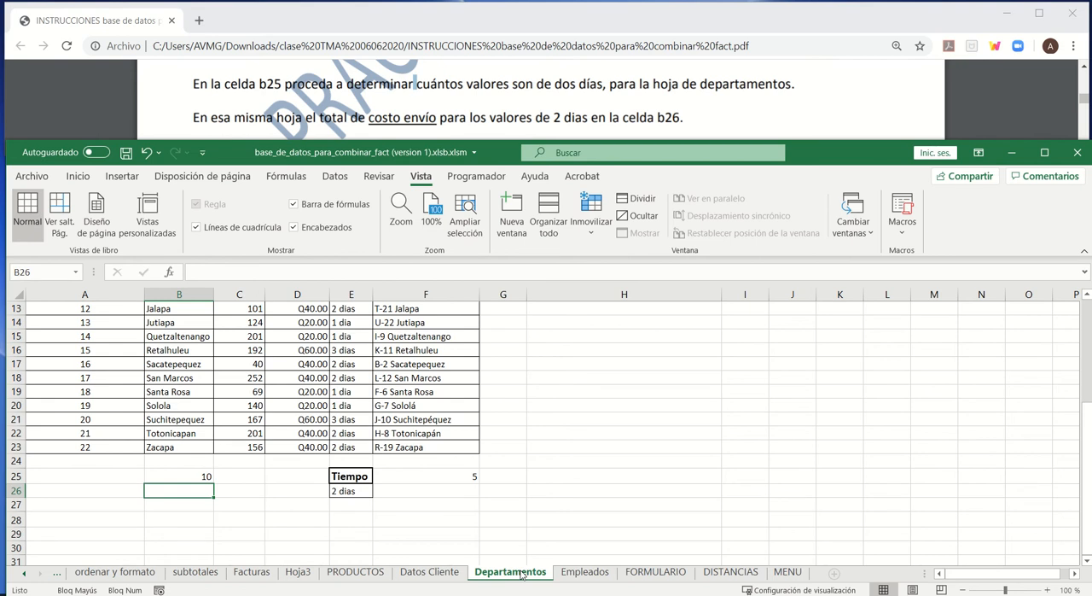
type("=")
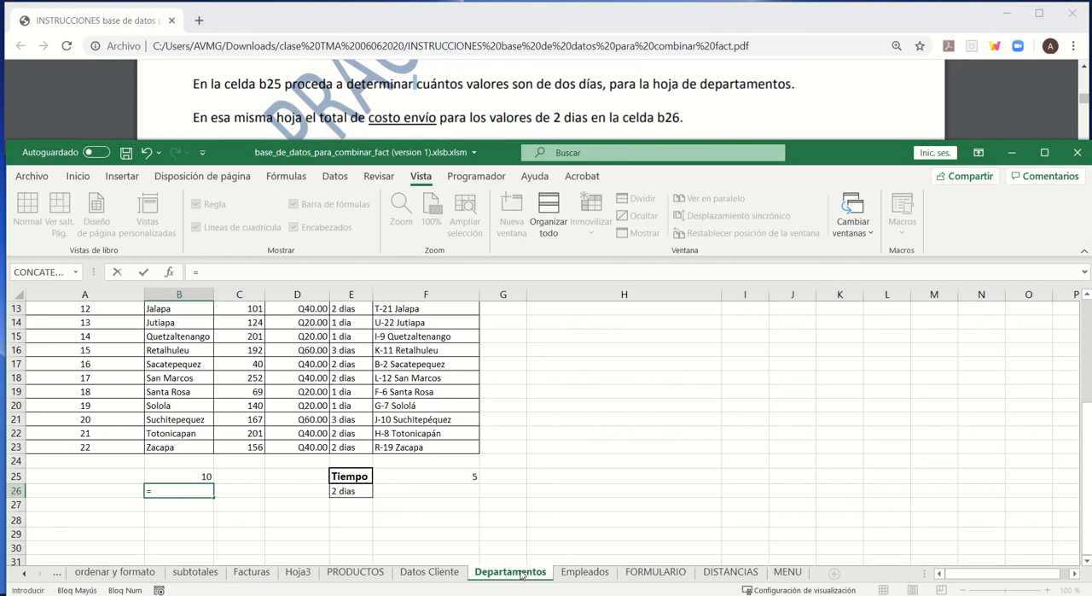
type("BD")
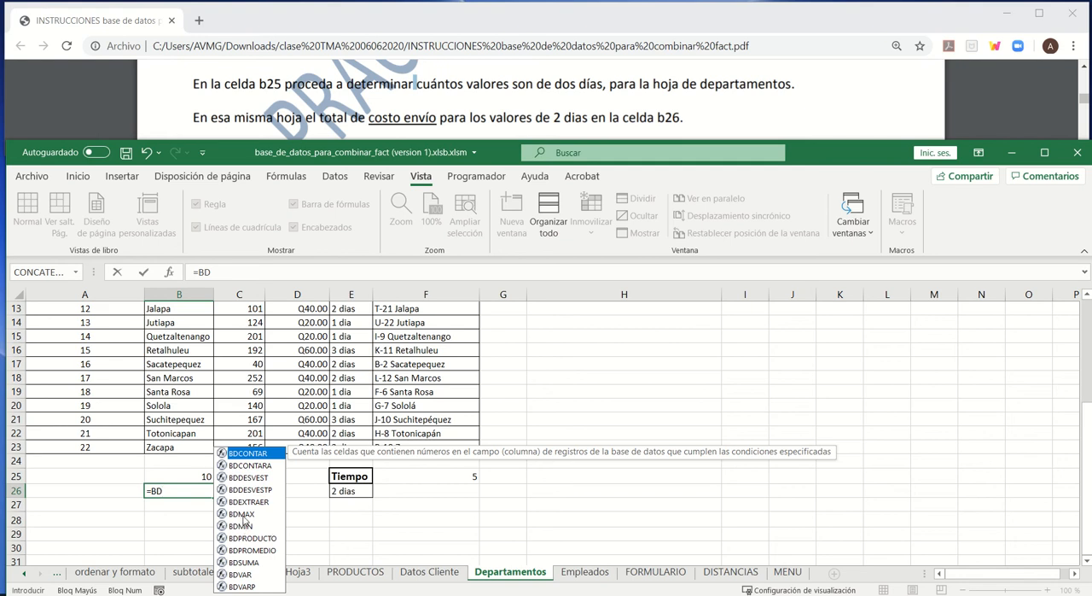
left_click(241, 563)
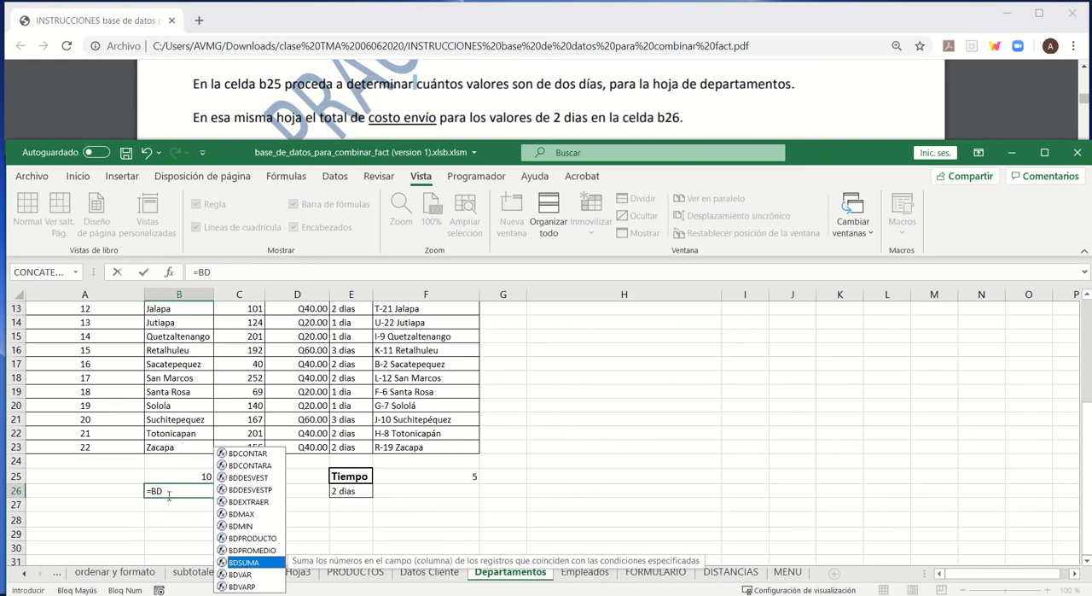
key("Escape")
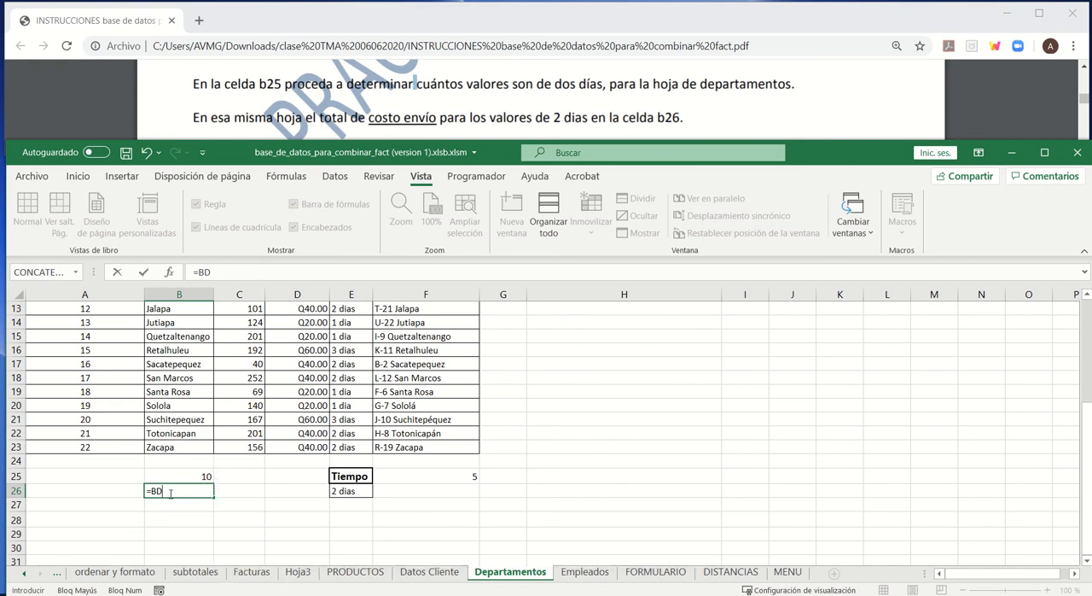
key("Escape")
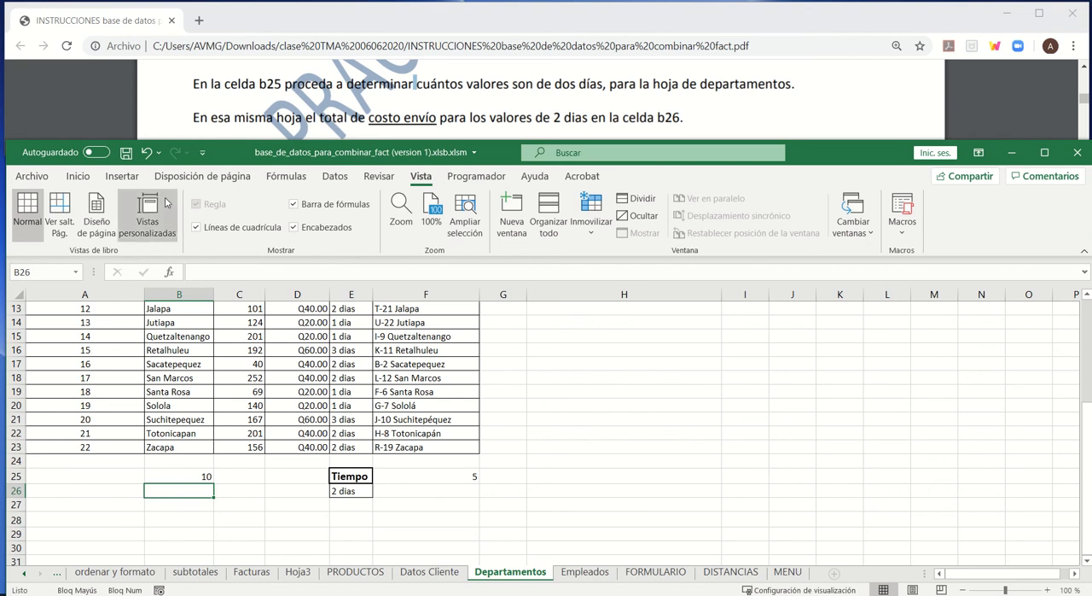
- Insert the BDSUMA function in cell B26, choosing it from the Todo category of functions
left_click(78, 176)
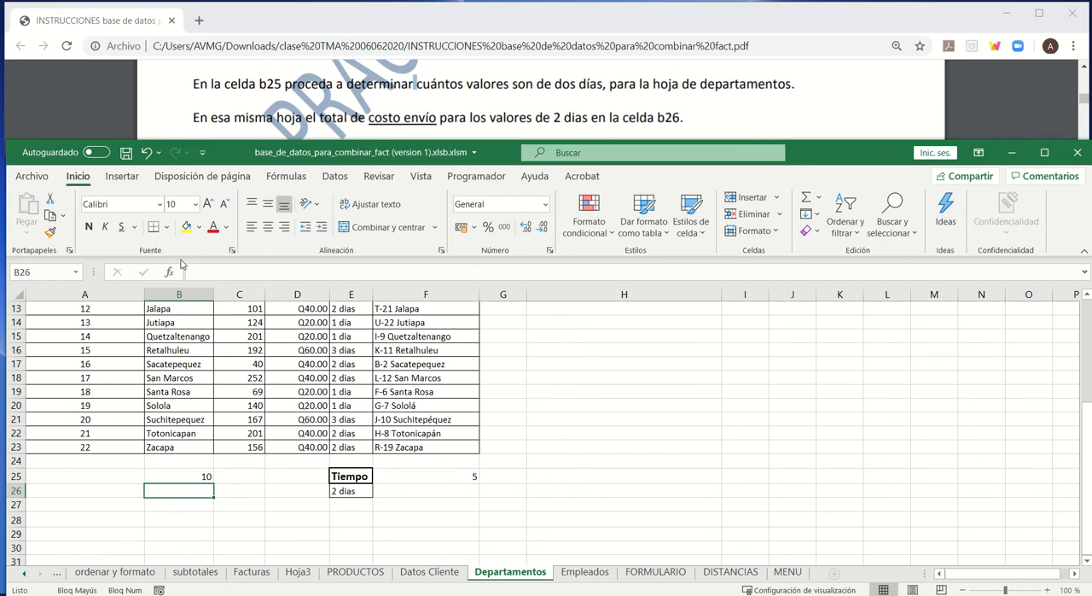
left_click(286, 177)
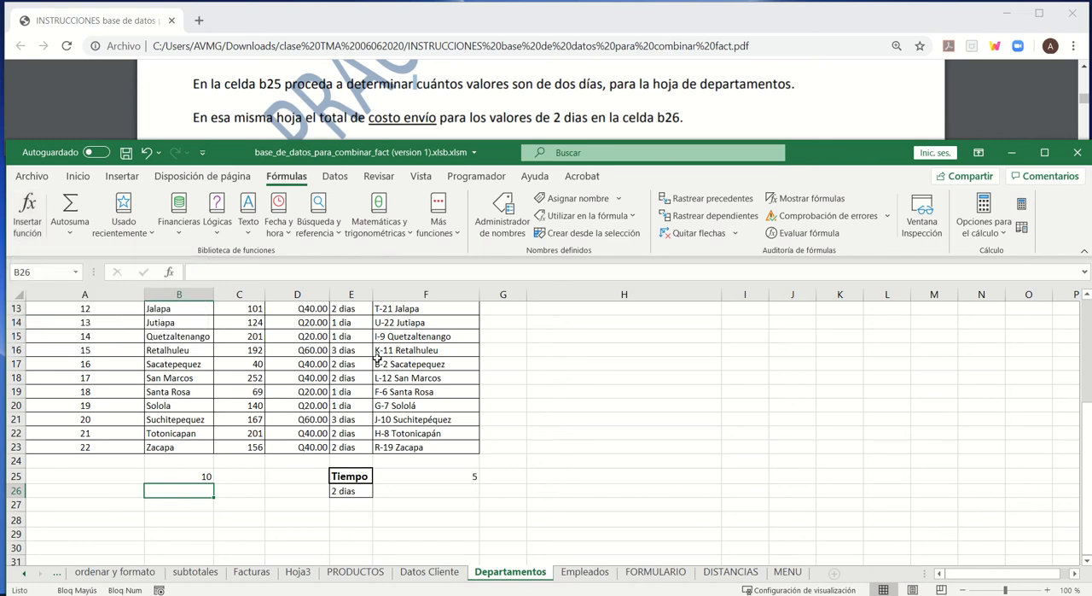
left_click(169, 273)
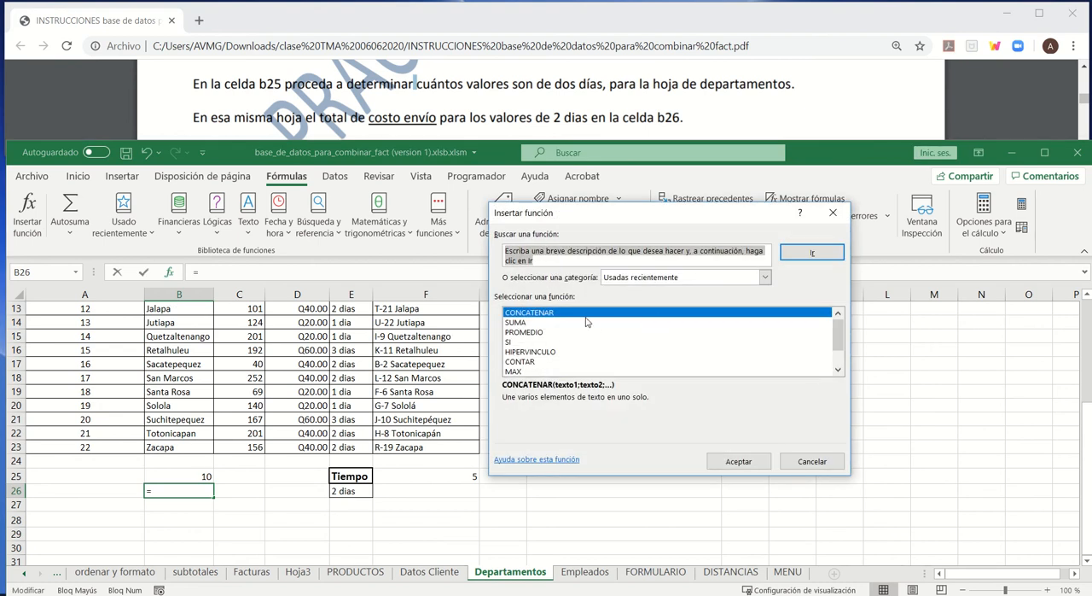
scroll(588, 328, "down", 1)
scroll(549, 357, "up", 1)
left_click(766, 278)
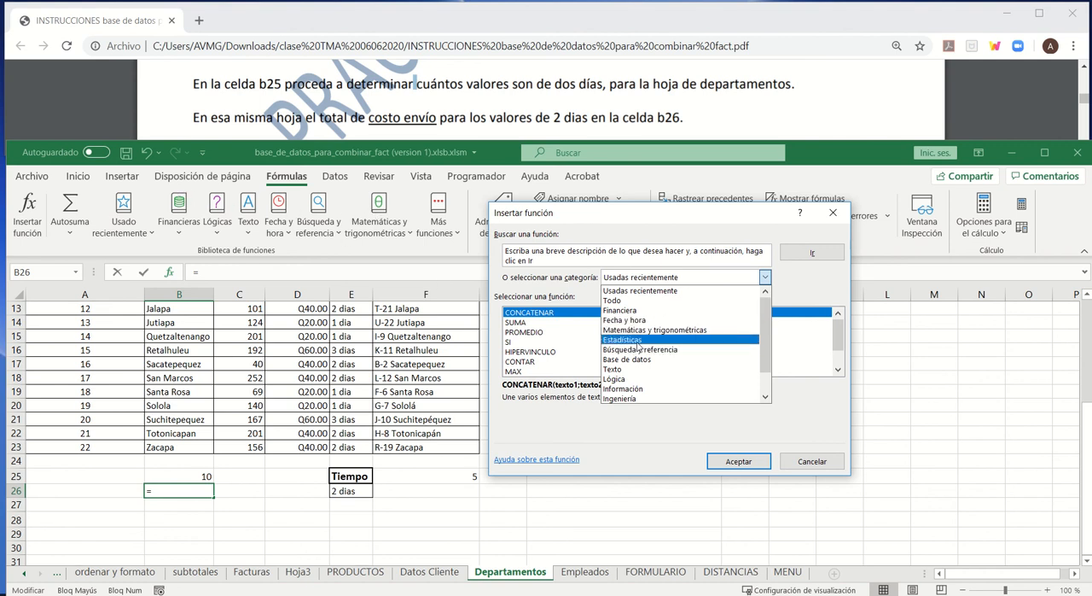
left_click(617, 301)
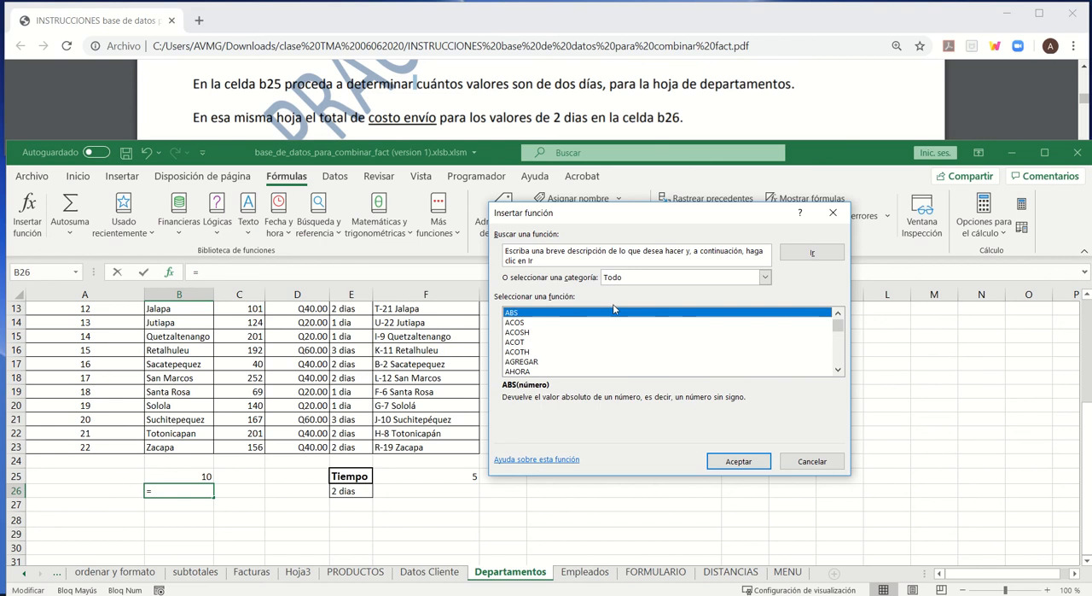
scroll(527, 333, "down", 9)
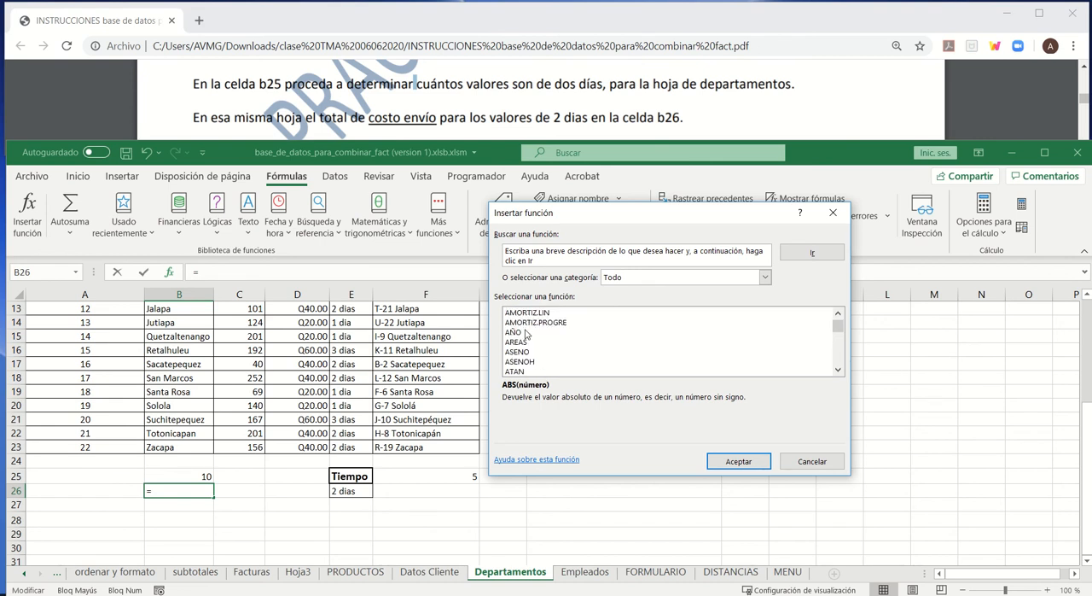
scroll(526, 333, "down", 2)
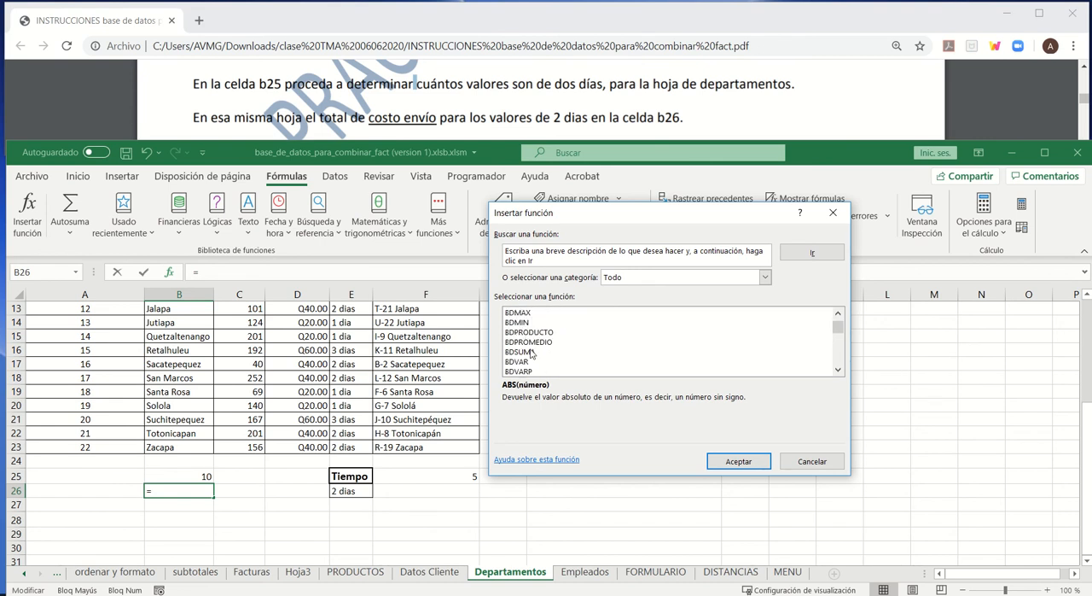
left_click(533, 351)
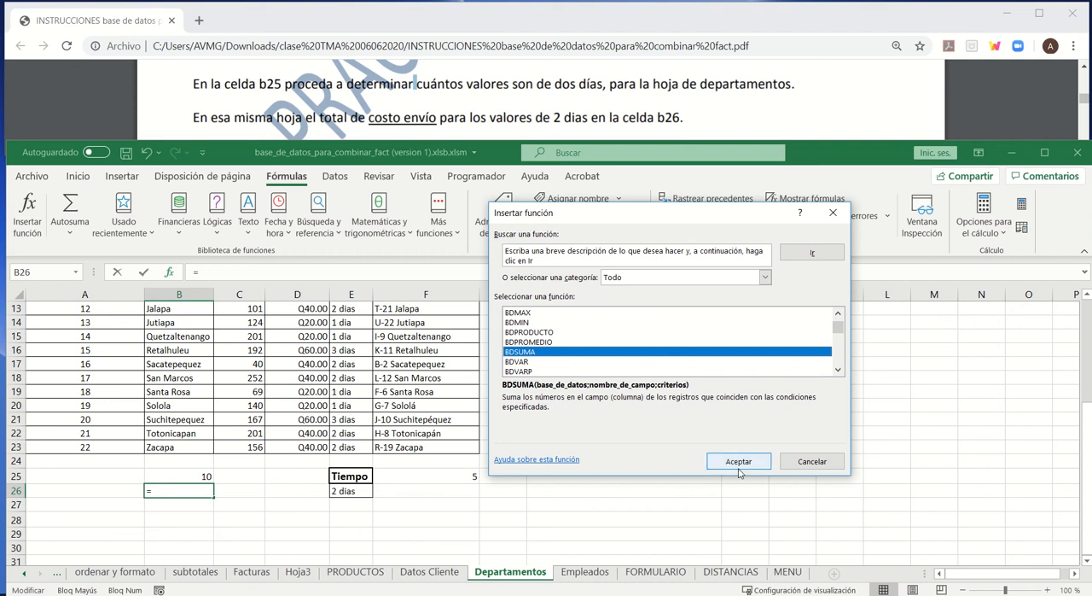
left_click(739, 467)
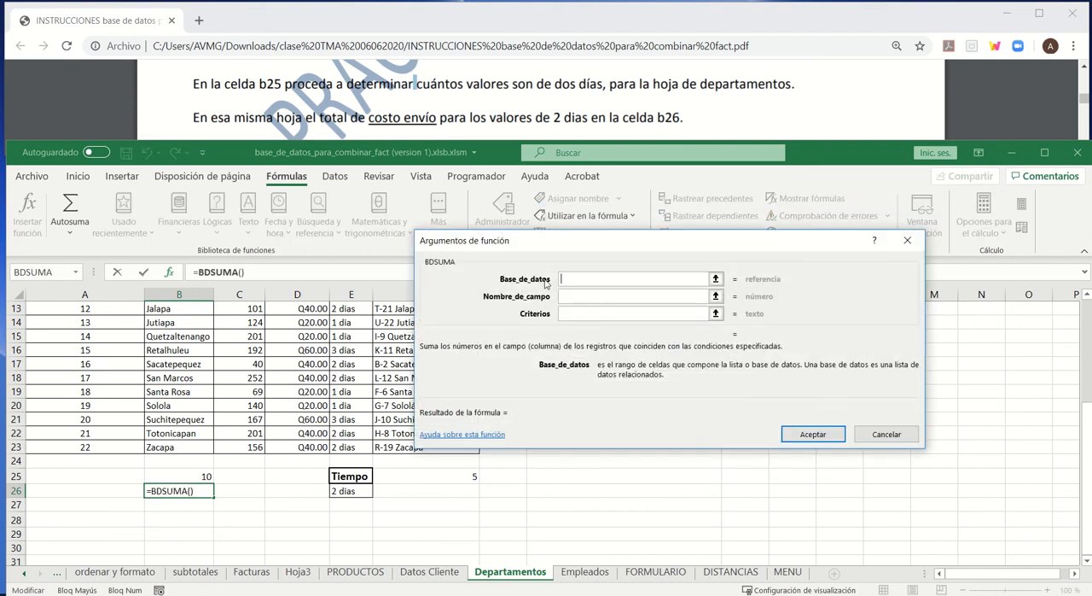
- Set the BDSUMA database argument to A1:F23 and its field name to the Costo Envio header in D1
left_click_drag(542, 245, 672, 268)
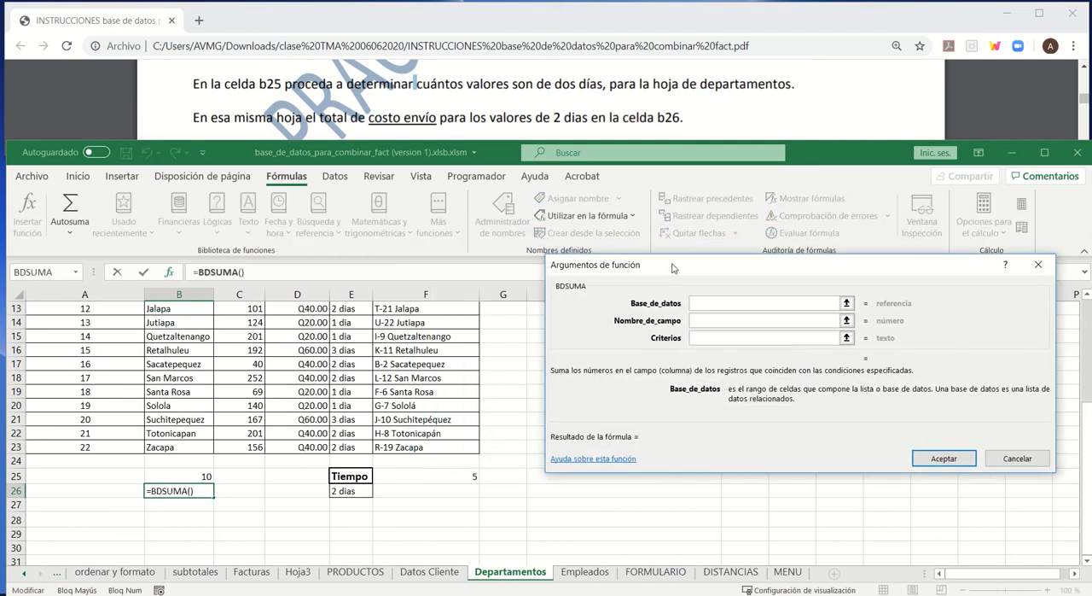
left_click_drag(434, 447, 39, 301)
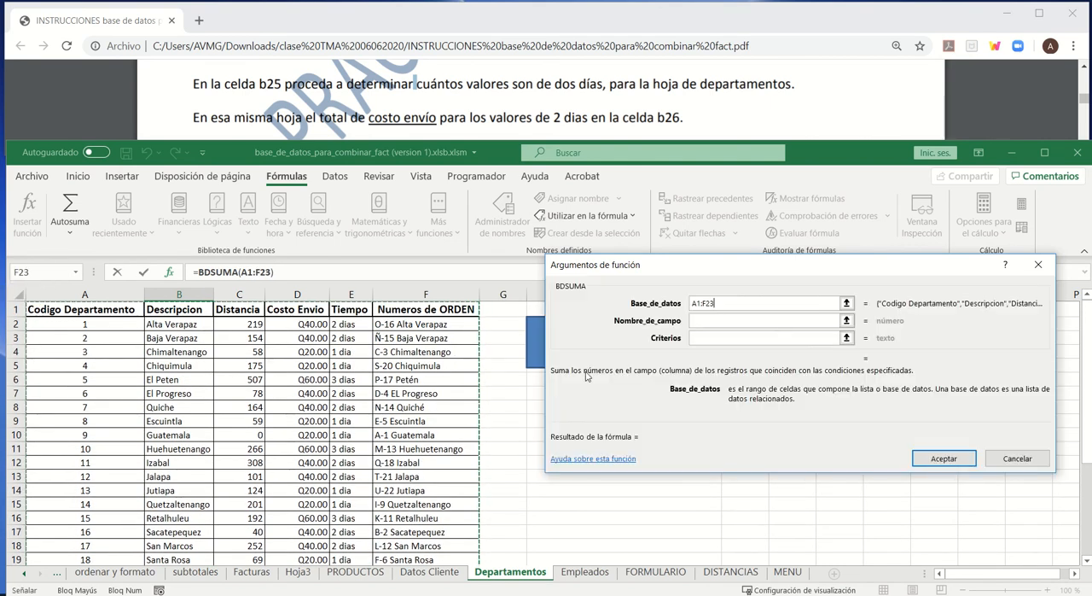
left_click(700, 320)
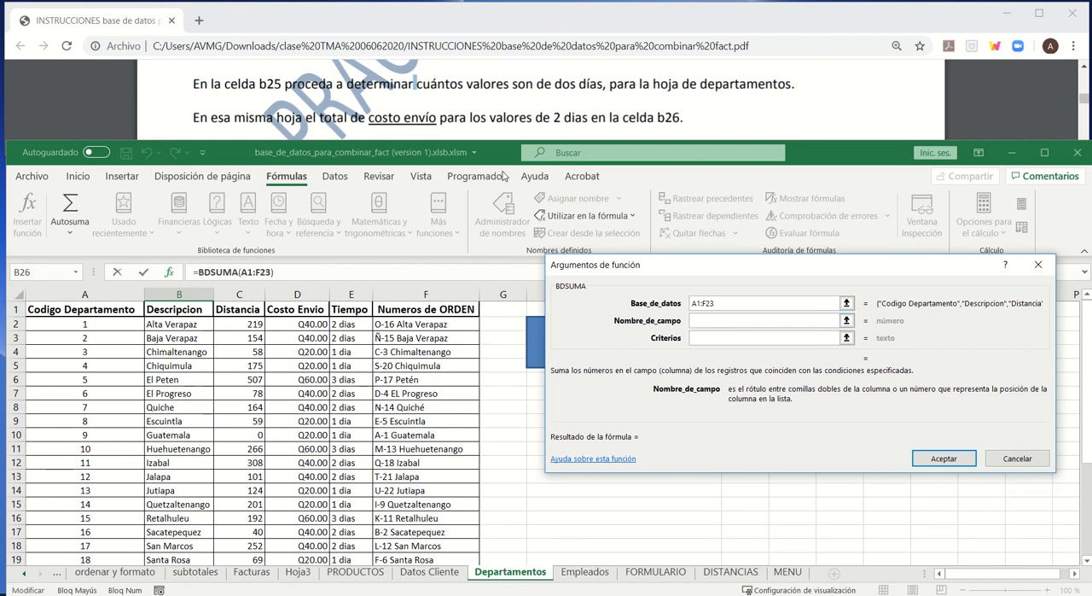
left_click(295, 310)
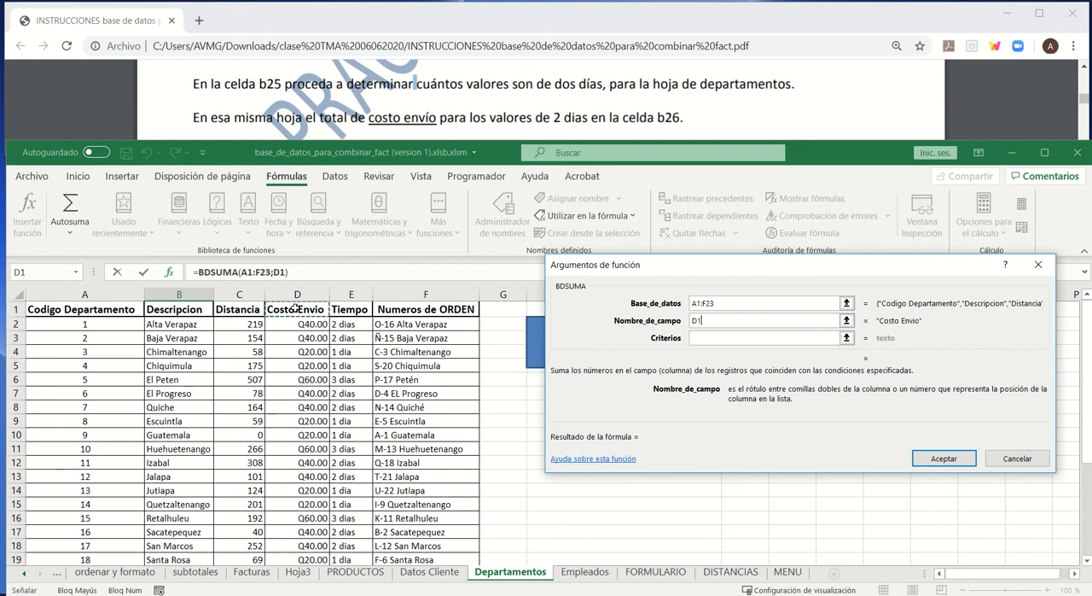
- Set the BDSUMA criteria argument to E25:E26 and accept the formula
left_click(701, 338)
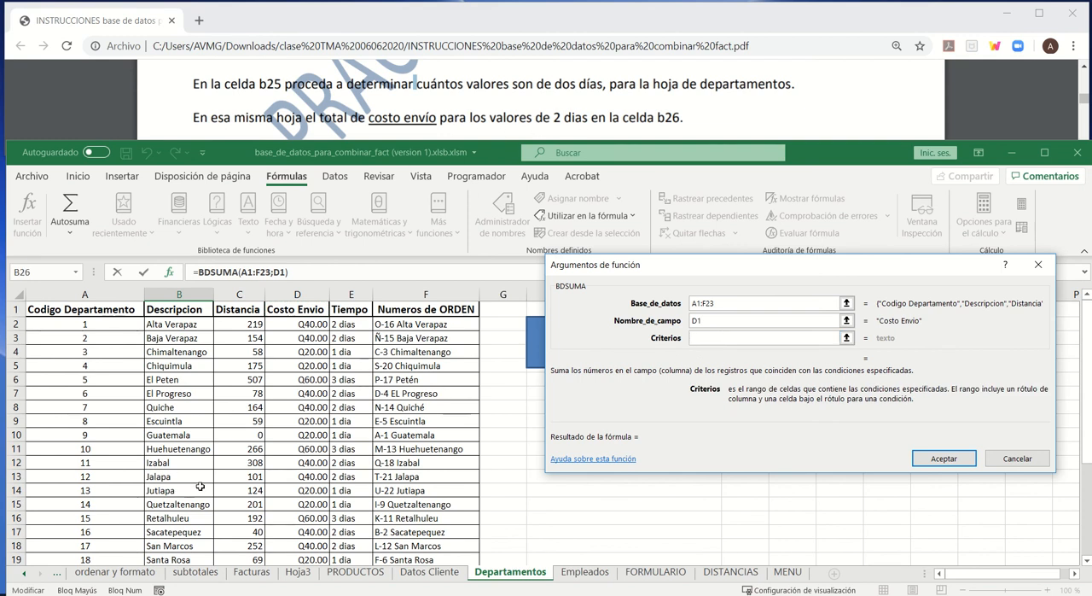
scroll(312, 515, "down", 4)
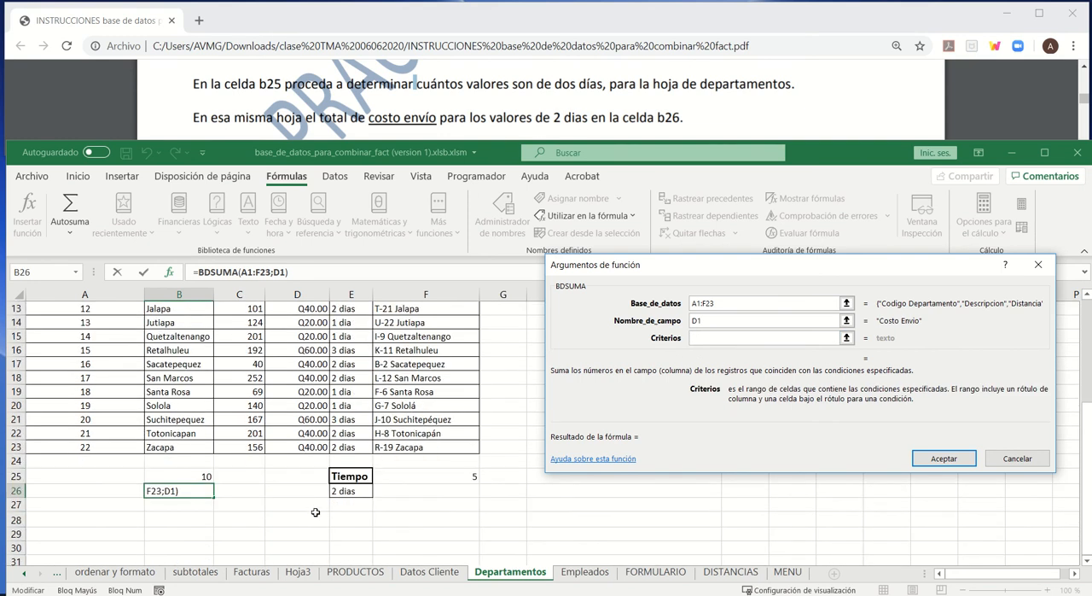
left_click(352, 476)
left_click_drag(351, 477, 353, 493)
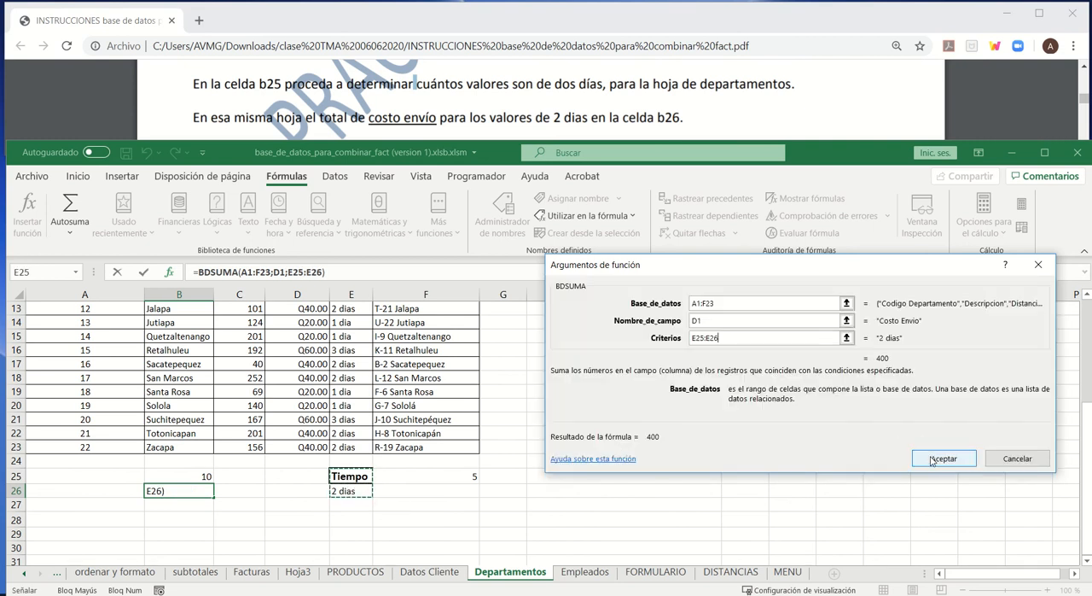
left_click(932, 459)
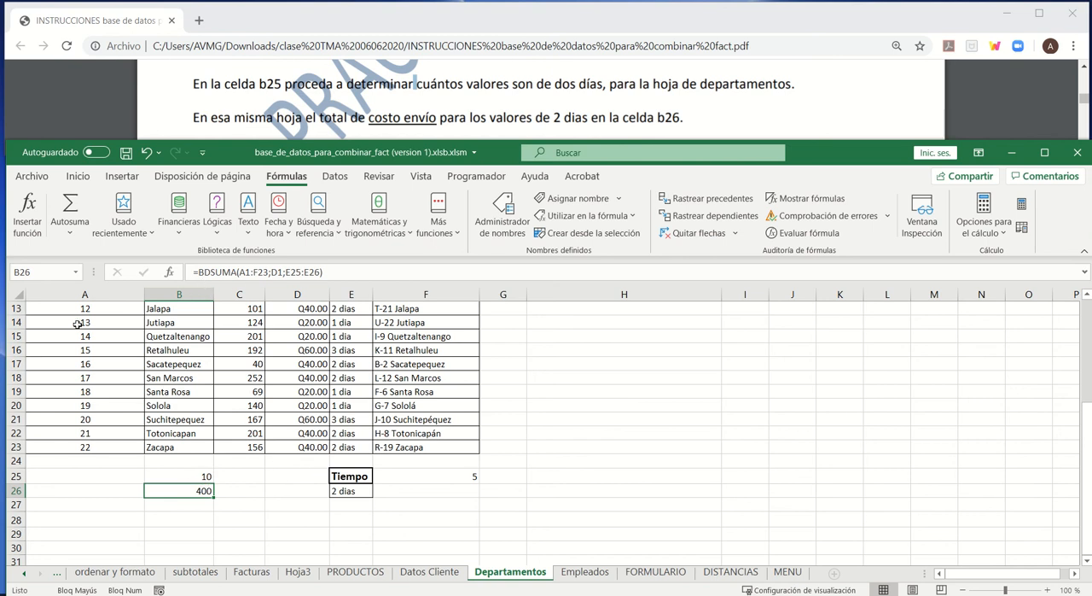
- Select the Costo Envio cells of all 2 dias rows together, from D2 to D23, and check their sum and the status bar's Suma option
left_click(364, 478)
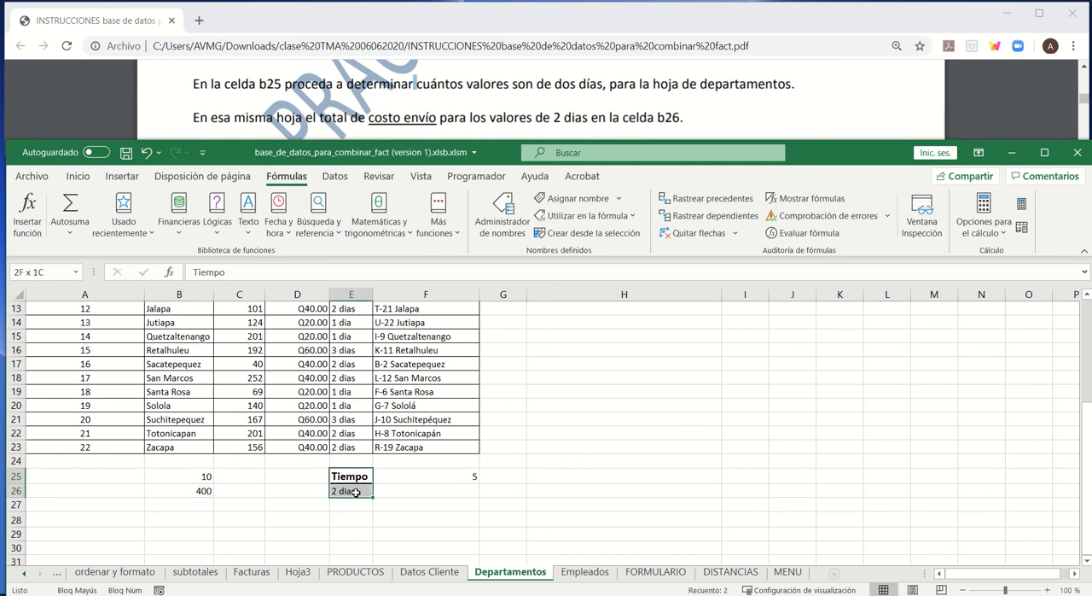
key("Right")
scroll(348, 436, "up", 4)
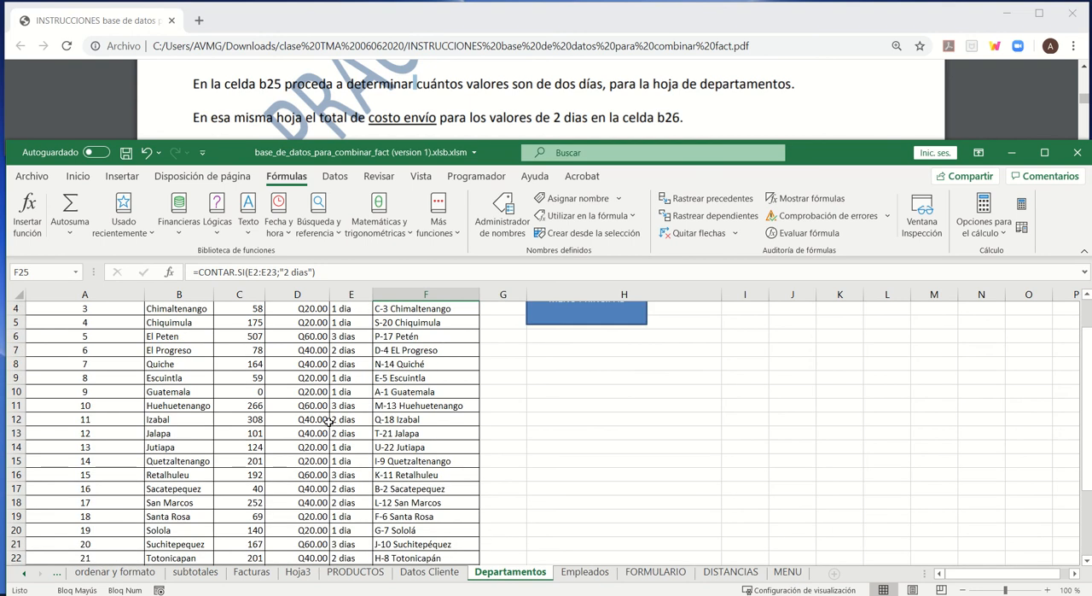
left_click(305, 327)
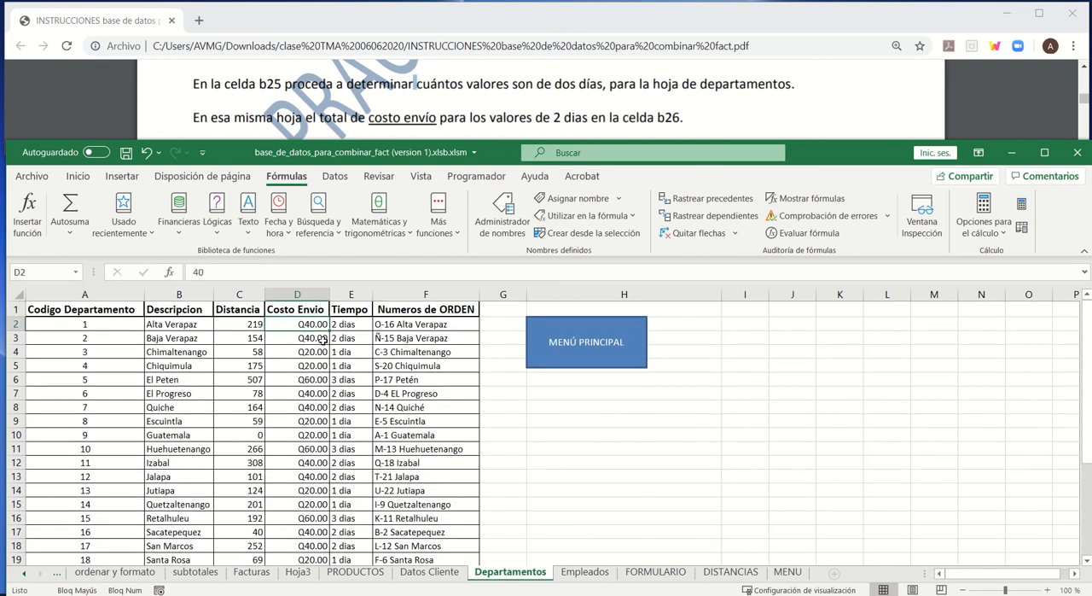
left_click(322, 338, "ctrl")
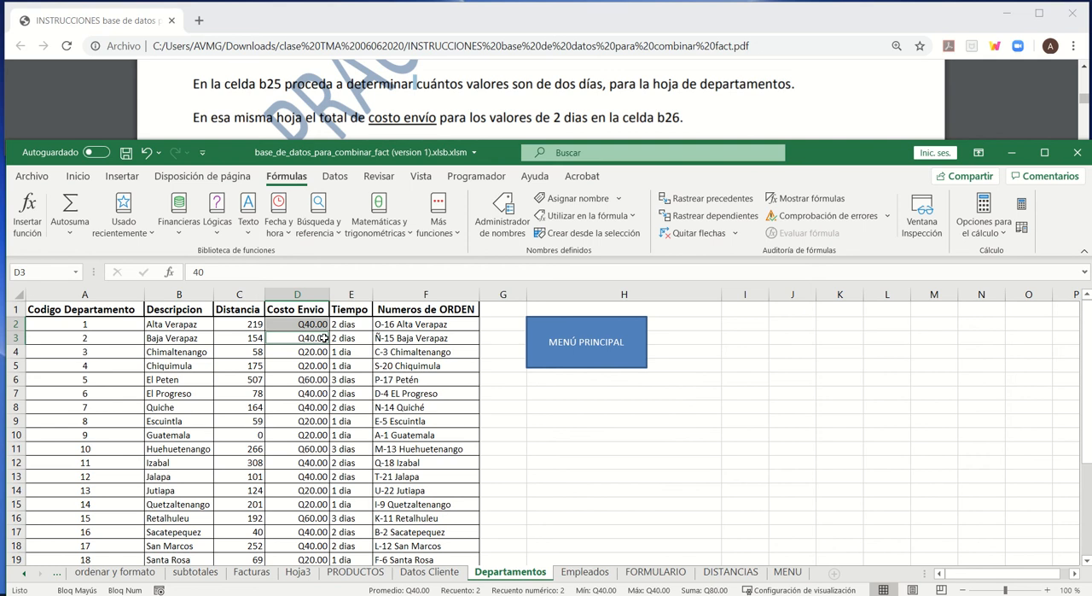
left_click(312, 396, "ctrl")
left_click(314, 407, "ctrl")
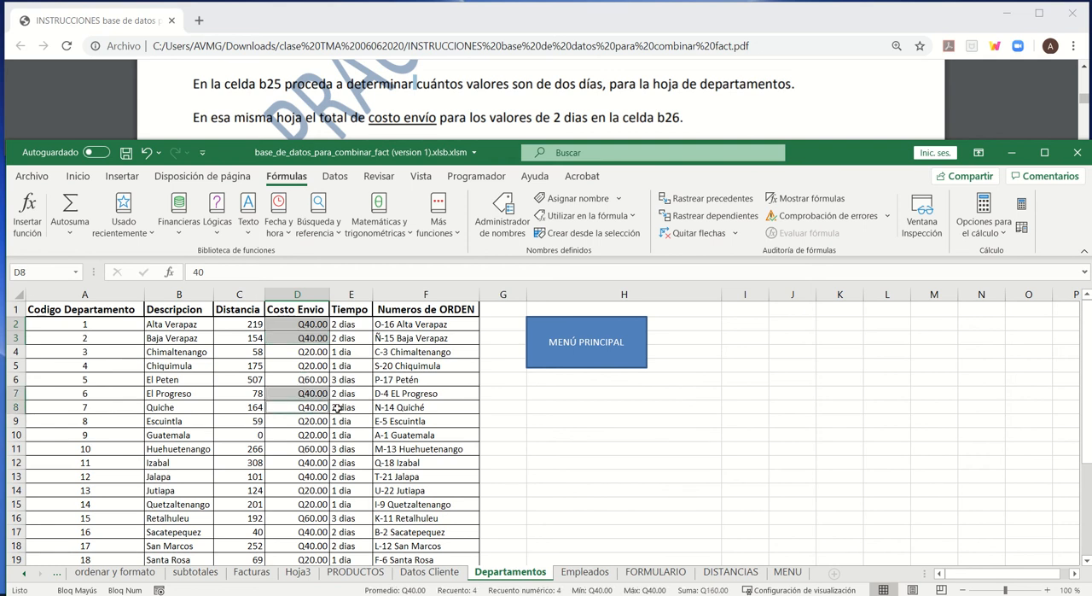
left_click(317, 463, "ctrl")
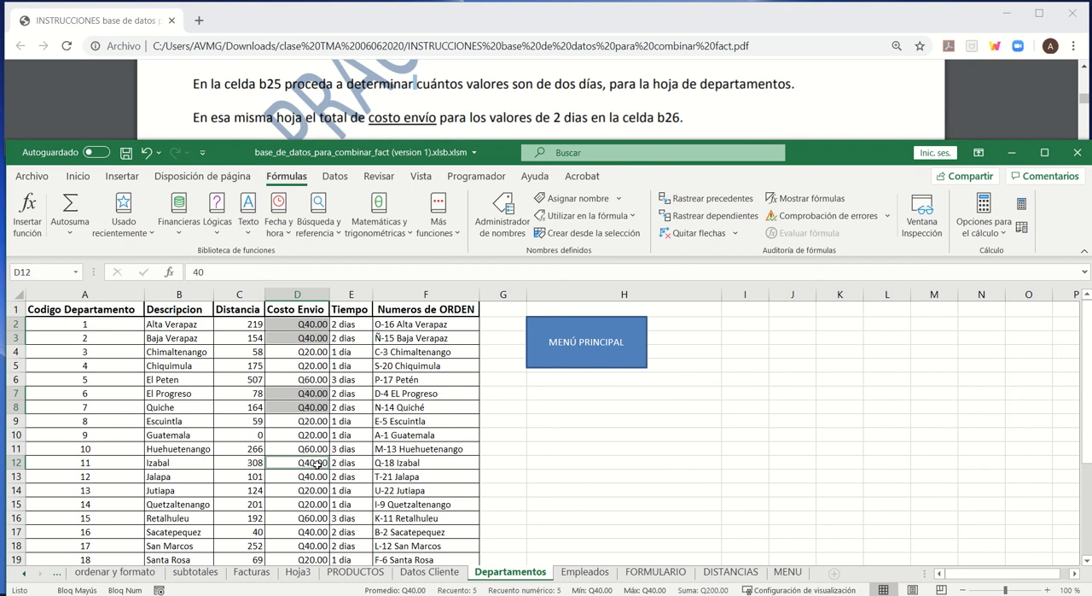
left_click(316, 477, "ctrl")
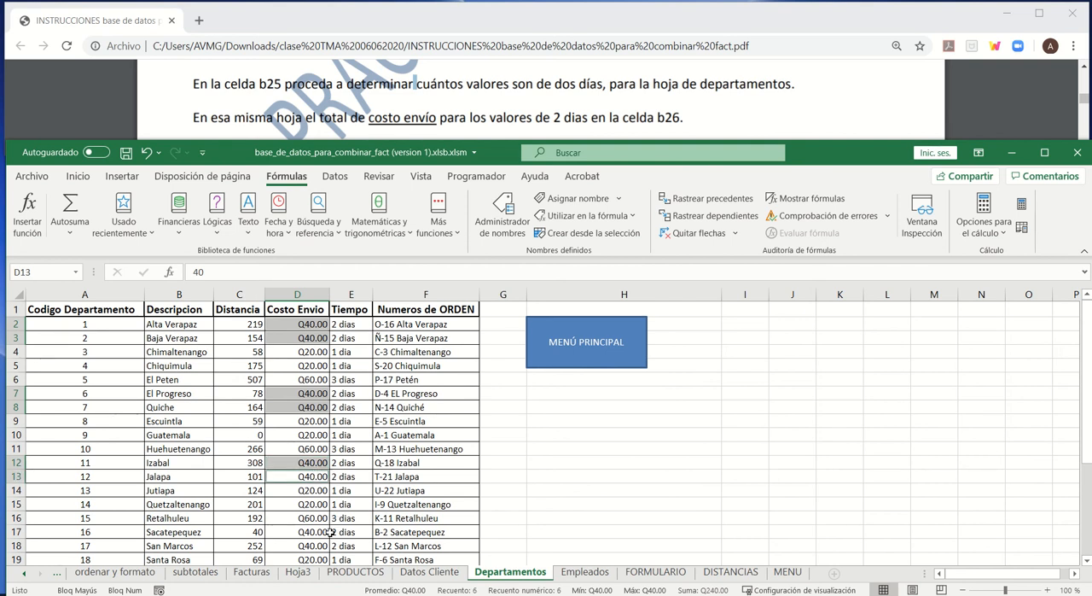
left_click(306, 537, "ctrl")
left_click(305, 546, "ctrl")
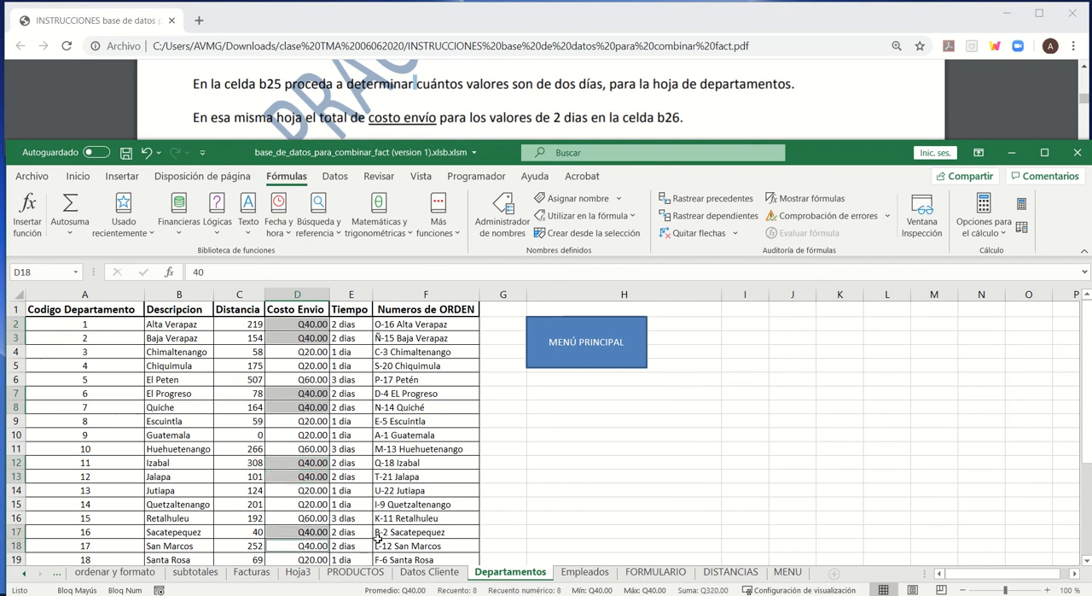
scroll(403, 533, "down", 2)
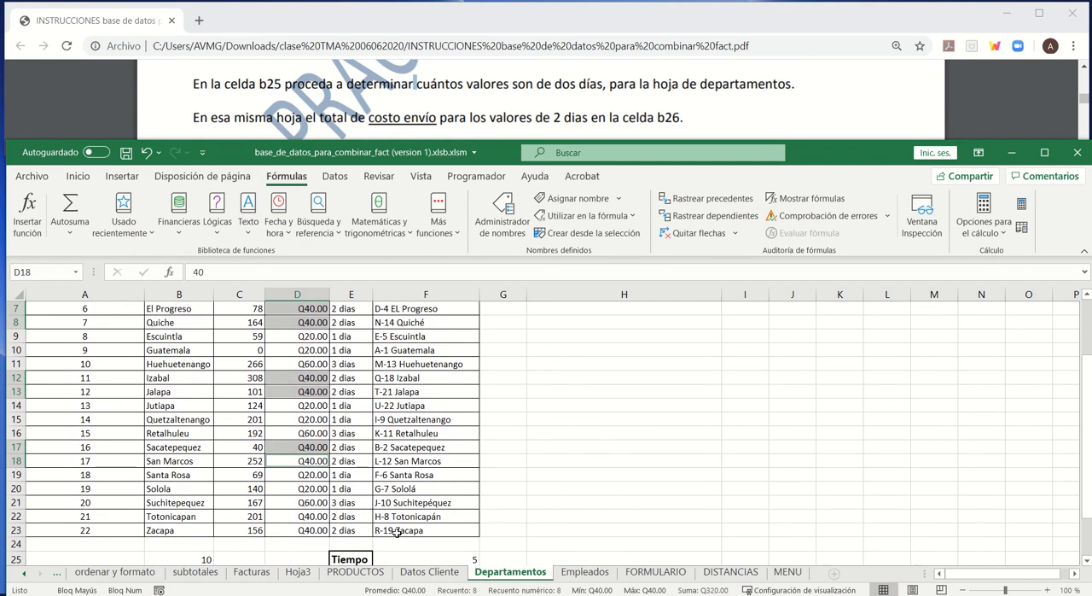
left_click(320, 517, "ctrl")
left_click(318, 529, "ctrl")
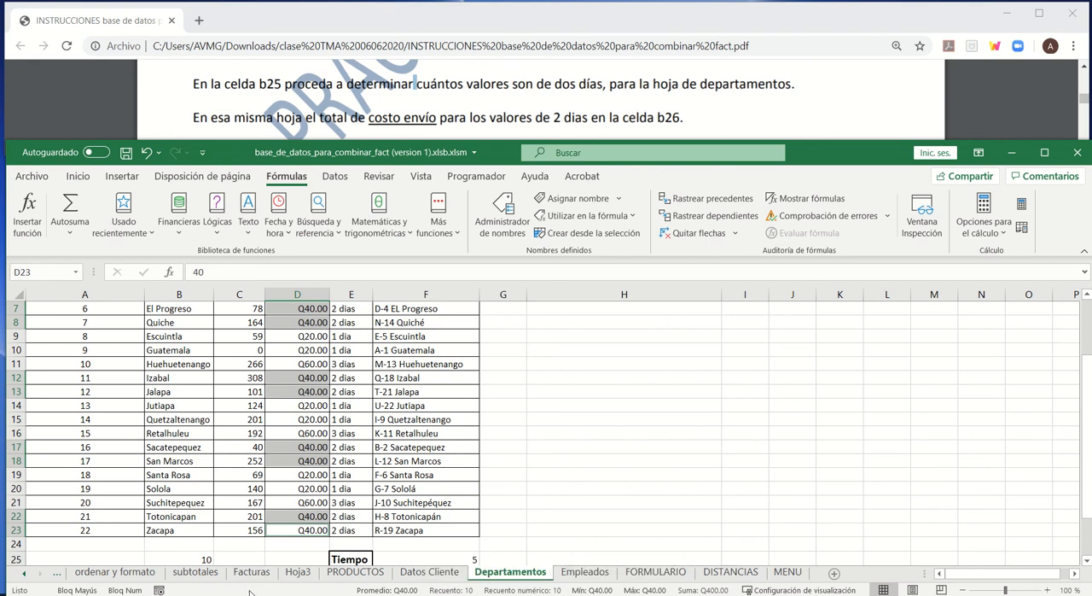
right_click(250, 591)
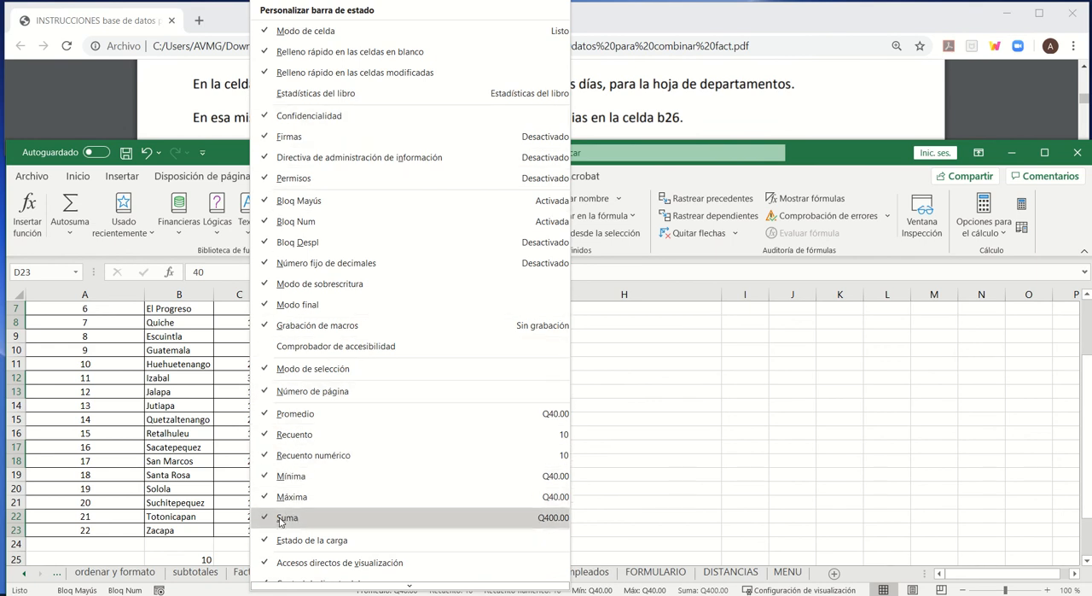
left_click(254, 592)
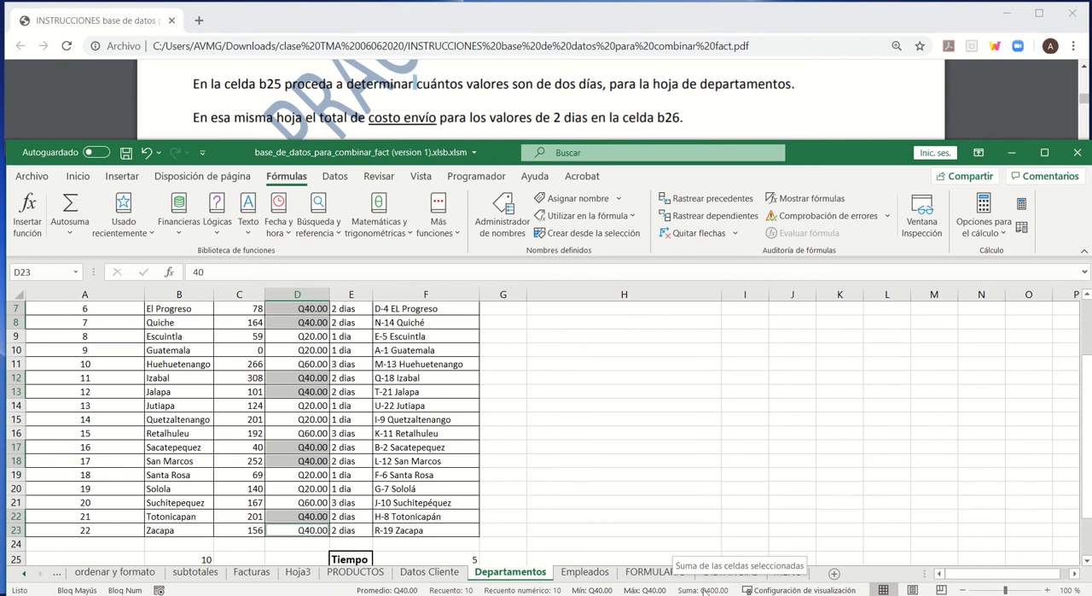
- Look up the arrow shape instruction in the PDF and go to cell B45 on the Departamentos sheet
left_click(553, 407)
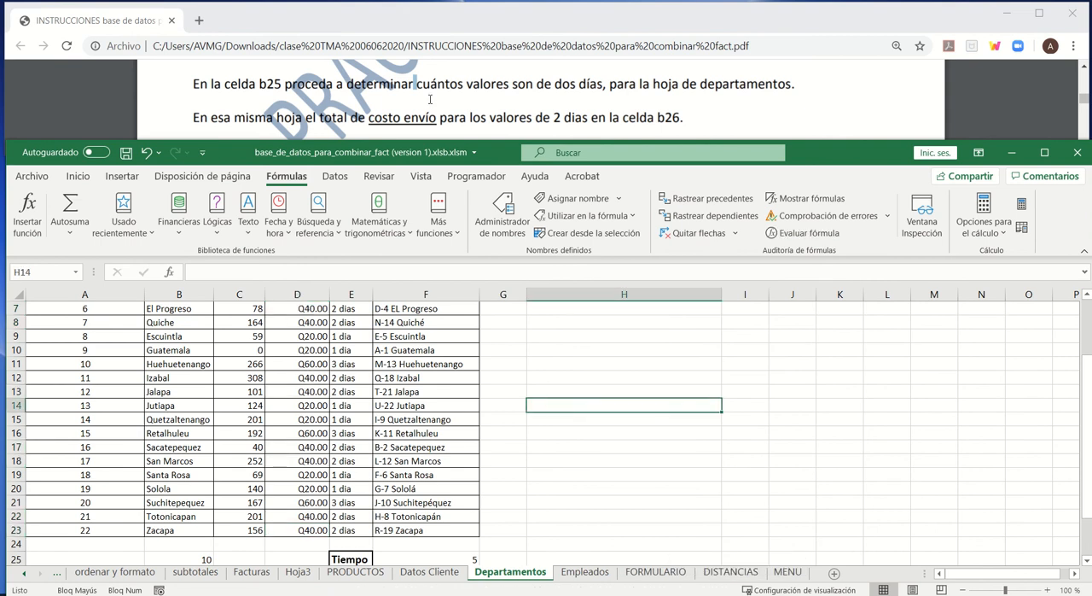
left_click(430, 99)
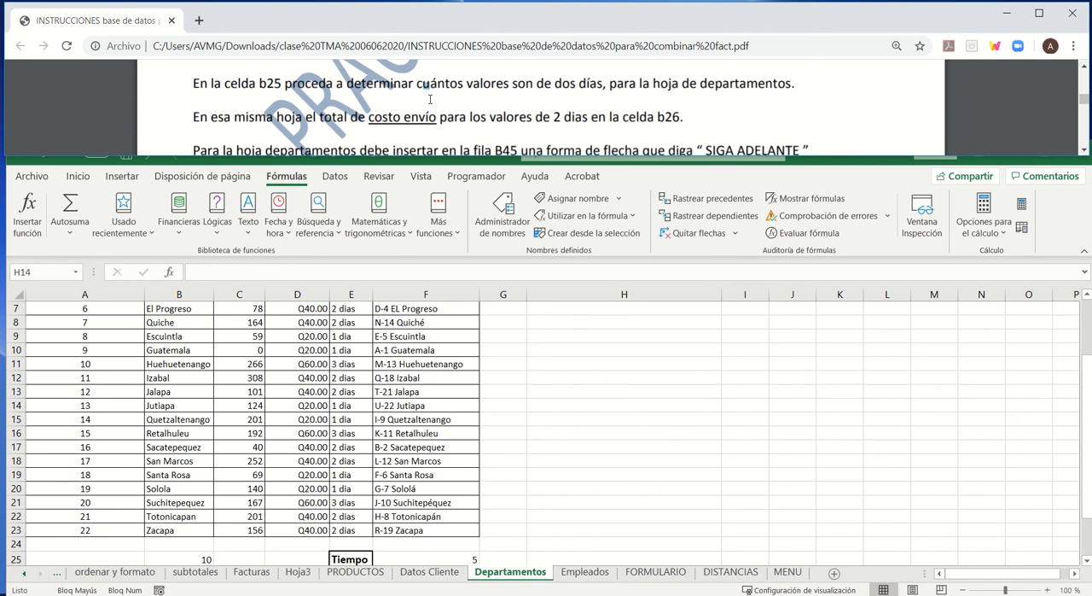
scroll(430, 99, "down", 1)
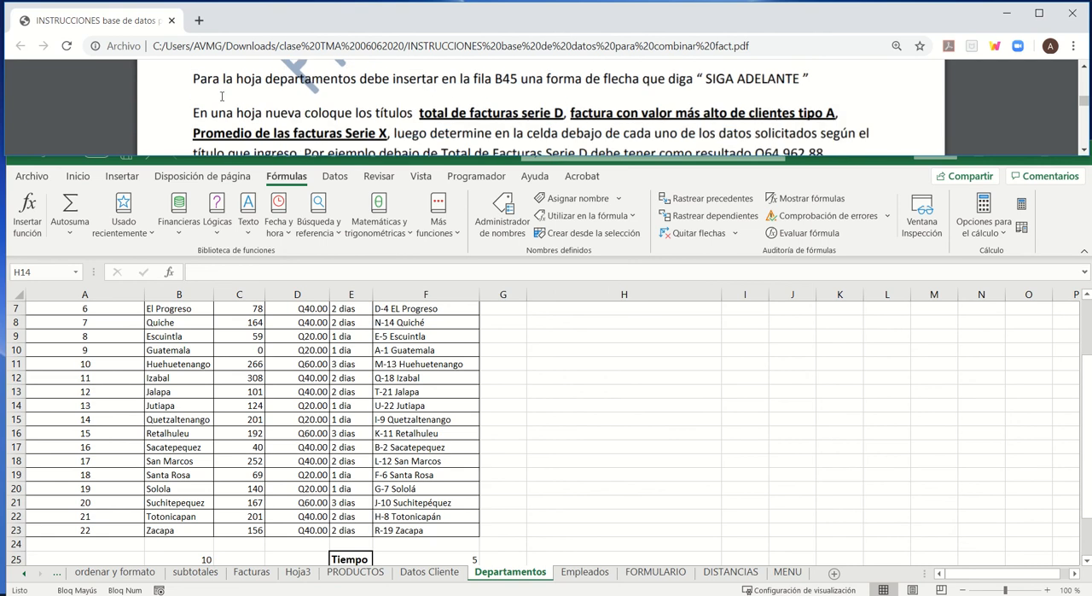
double_click(499, 79)
left_click(175, 595)
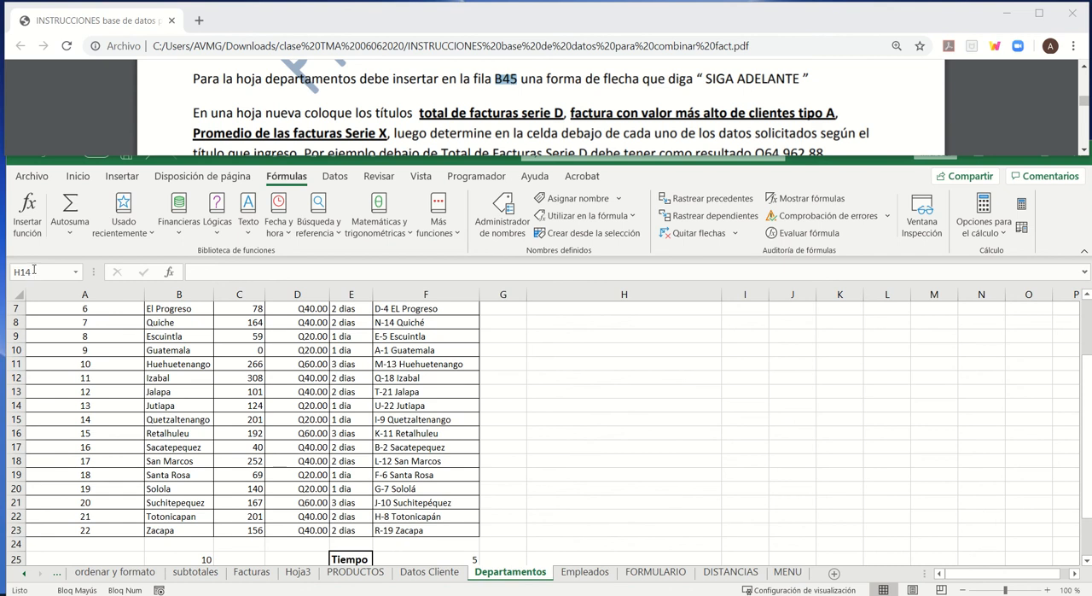
left_click(34, 272)
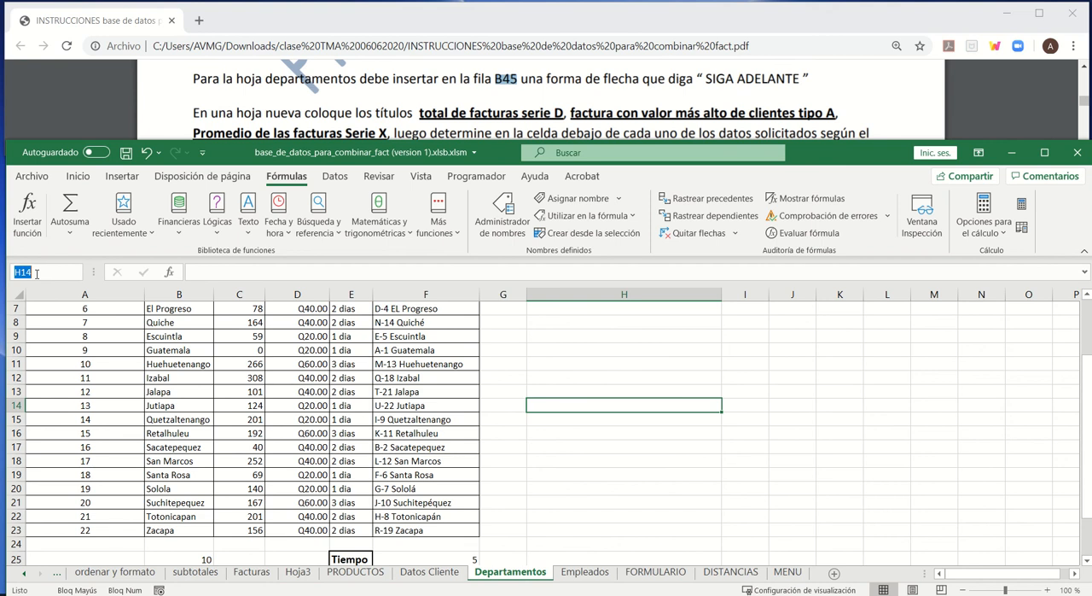
type("b45")
key("Return")
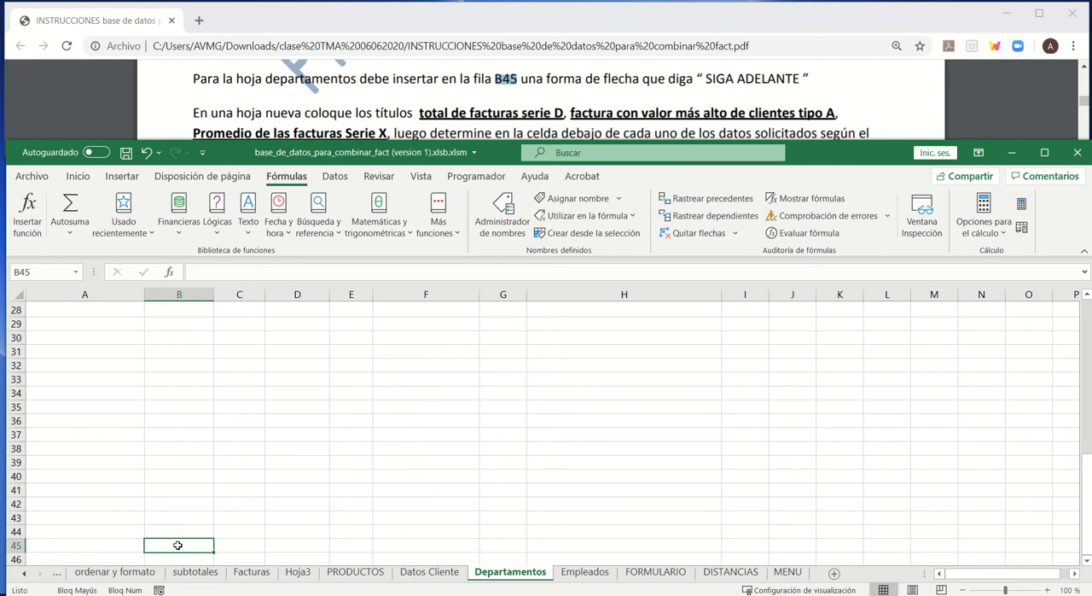
scroll(178, 542, "down", 3)
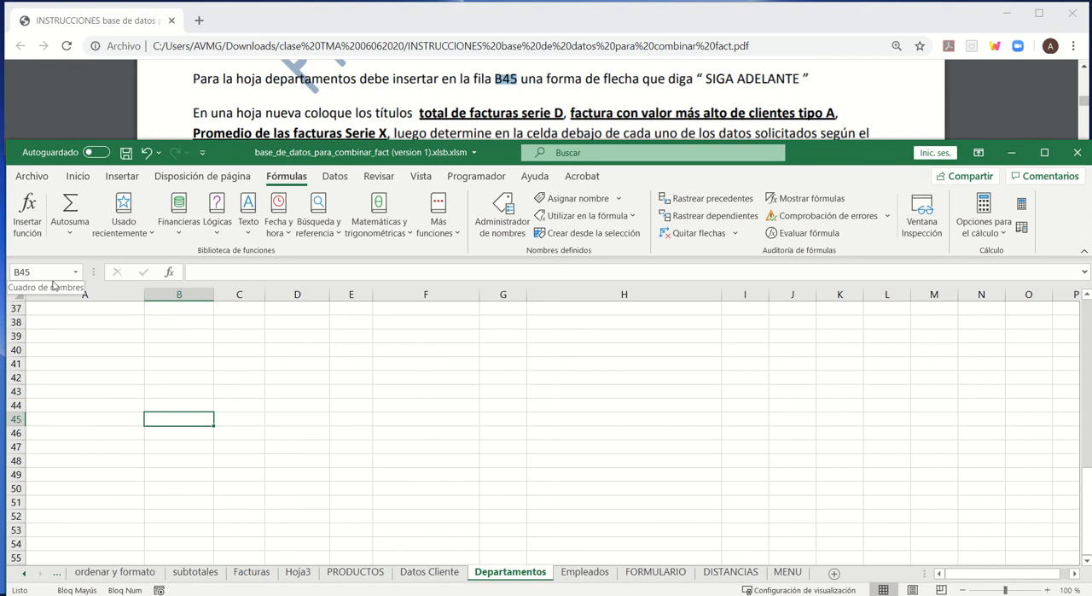
- Draw a right block arrow over cell B45, about 1.04 cm high and 3.24 cm wide
left_click(122, 177)
left_click(185, 226)
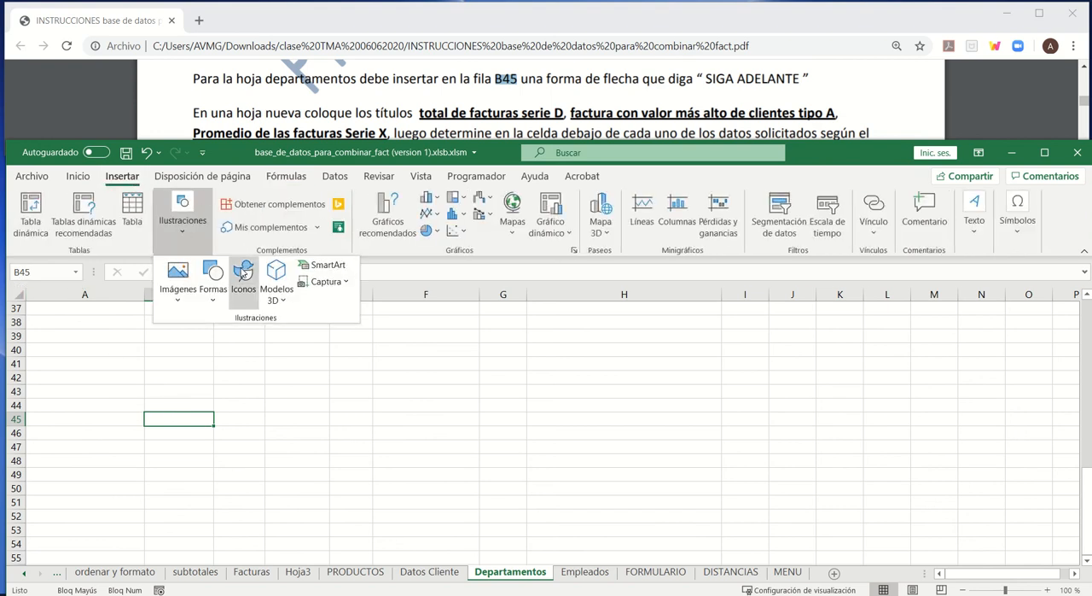
left_click(214, 282)
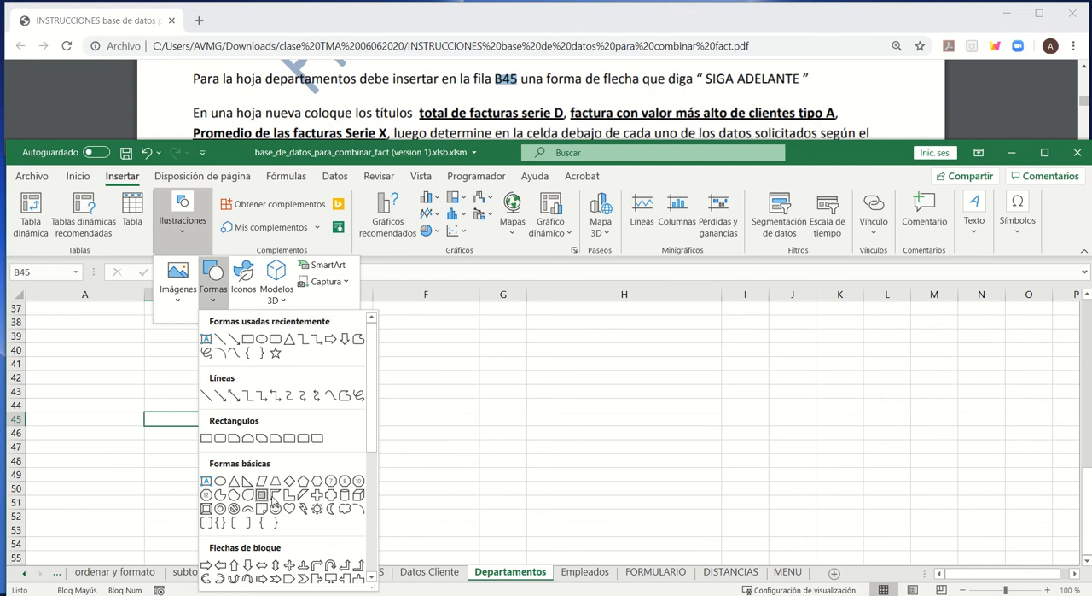
scroll(275, 504, "down", 1)
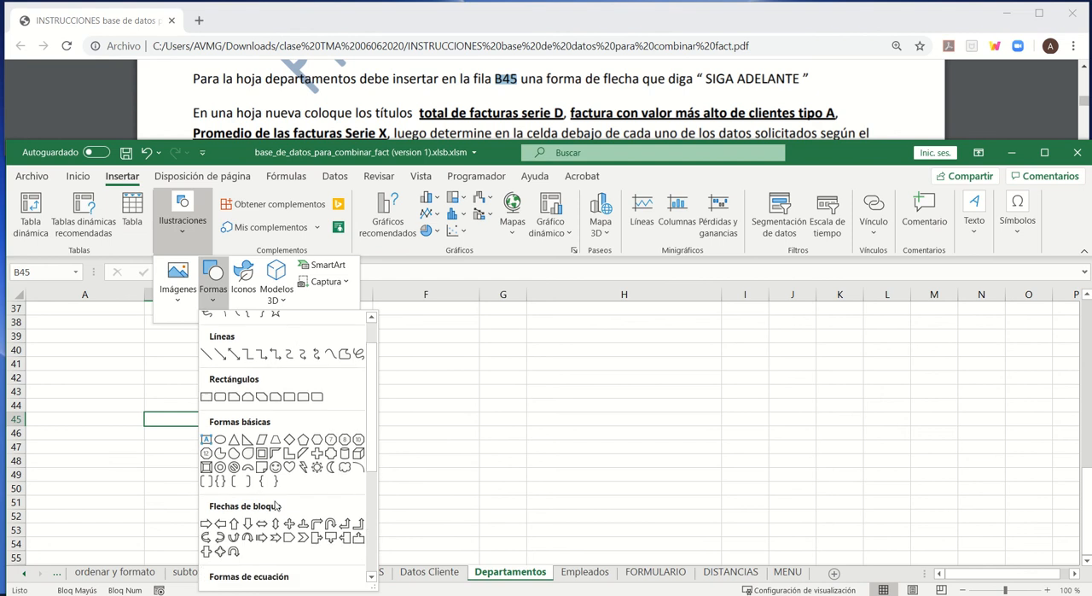
left_click(206, 524)
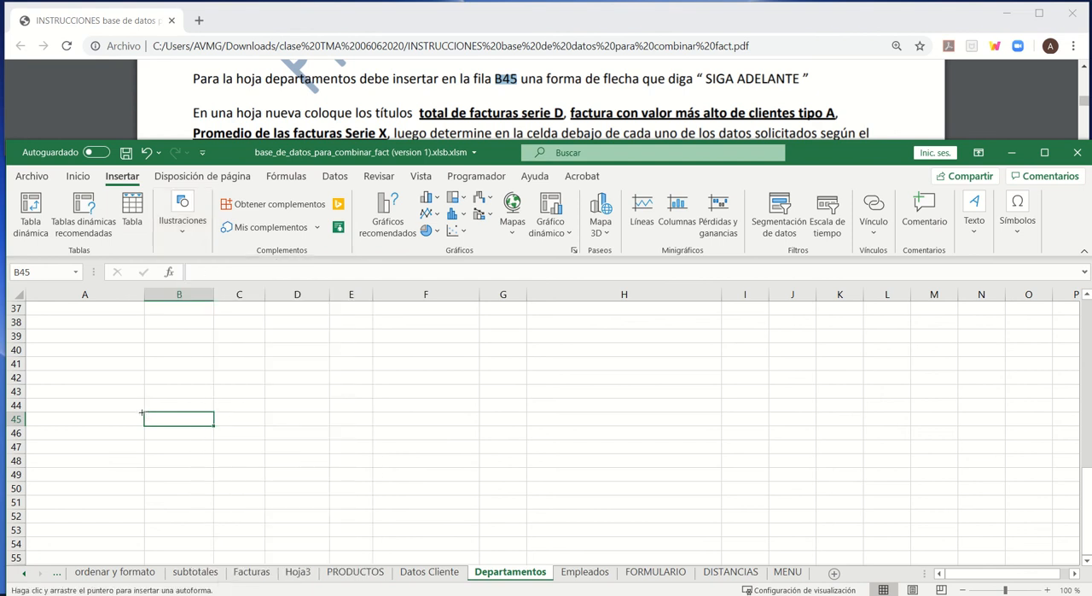
left_click_drag(144, 409, 228, 436)
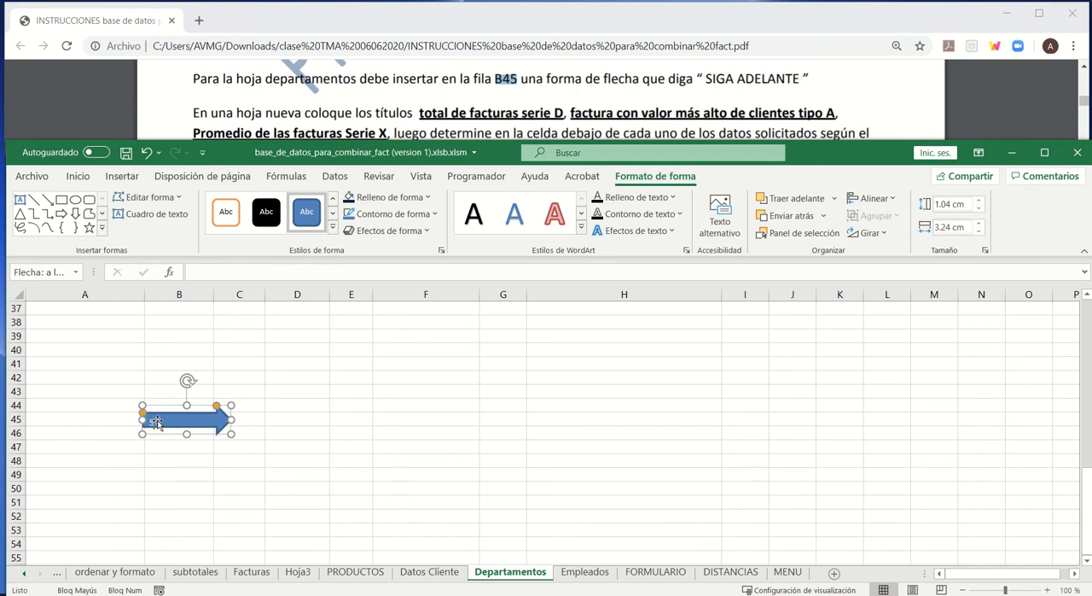
- Label the arrow SIGA ADELANTE and enlarge it to about 1.44 cm high and 4.28 cm wide around cell B45
type("SIGA ADELANTE")
left_click_drag(231, 419, 202, 445)
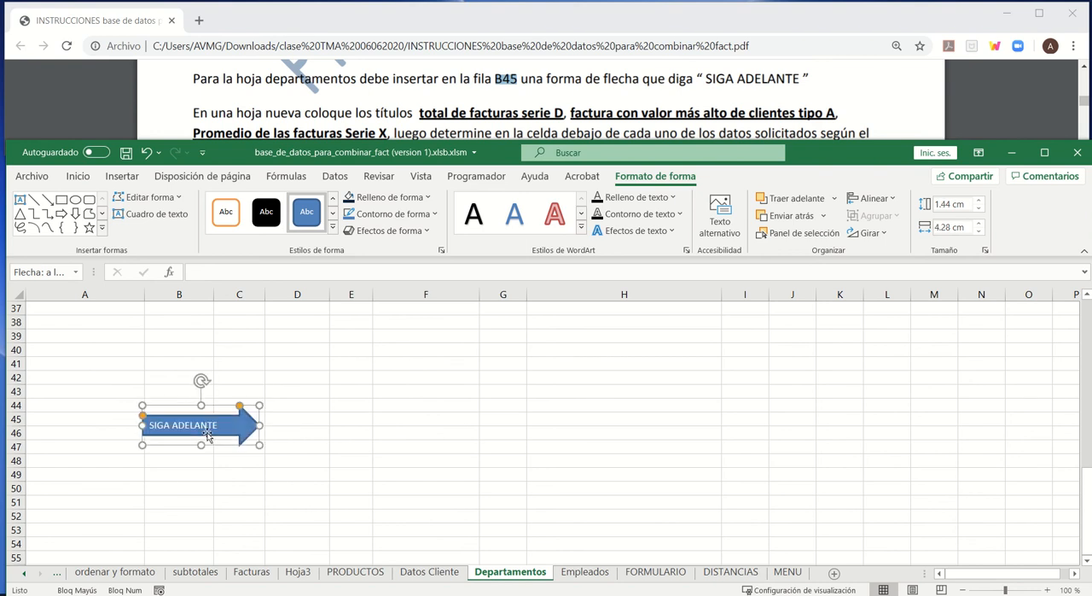
left_click(204, 427)
mouse_move(229, 445)
left_mouse_down()
mouse_move(222, 424)
mouse_move(213, 438)
left_mouse_up()
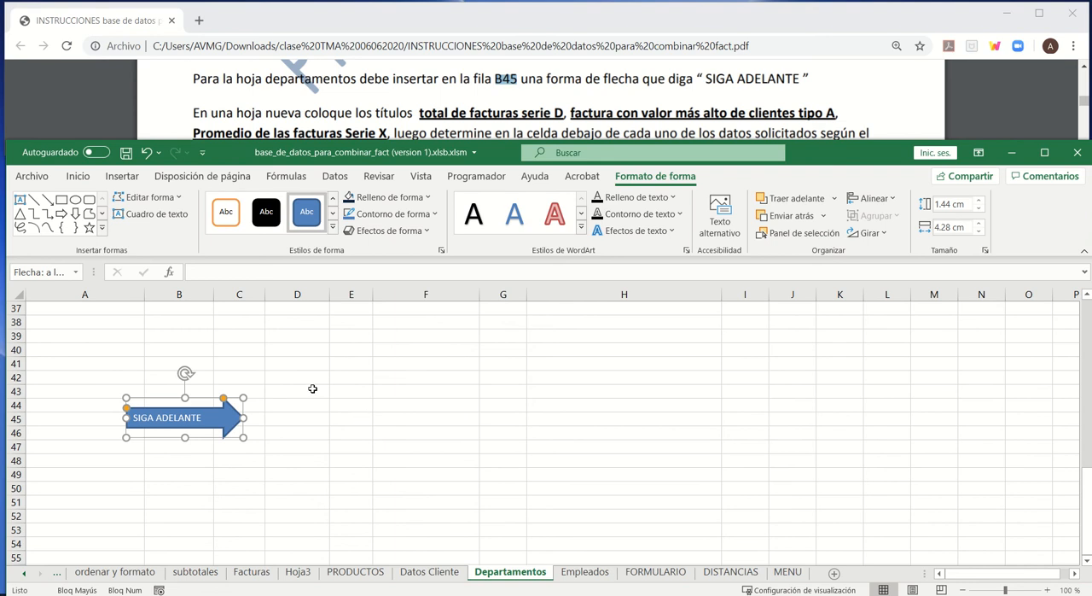
- Enlarge column B and row 45, and fit the arrow to cell B45 at about 2.07 cm high and 5.48 cm wide
left_click_drag(216, 292, 295, 293)
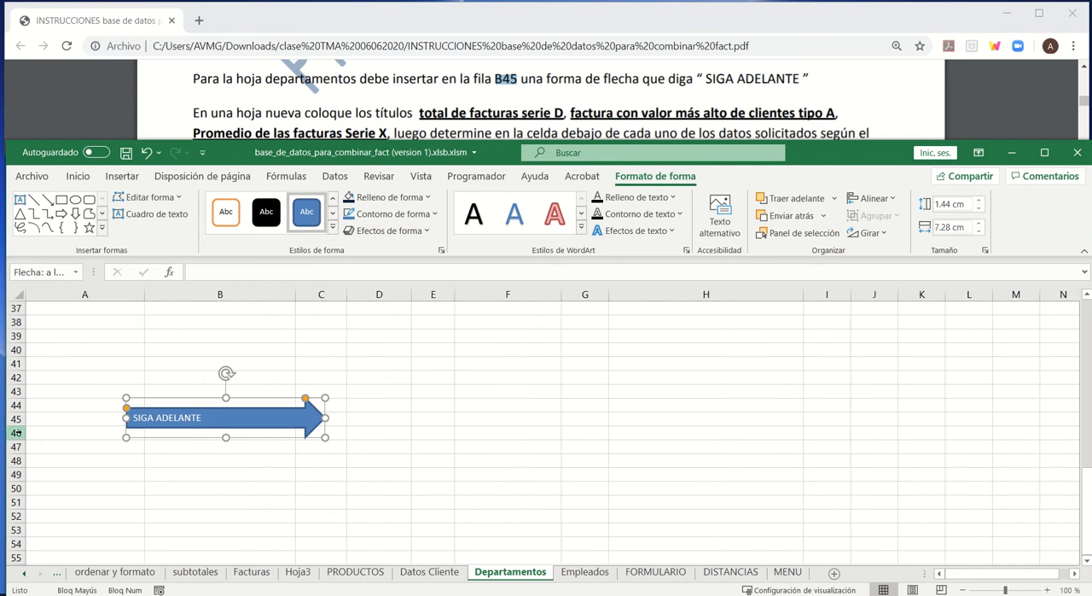
left_click_drag(19, 425, 19, 443)
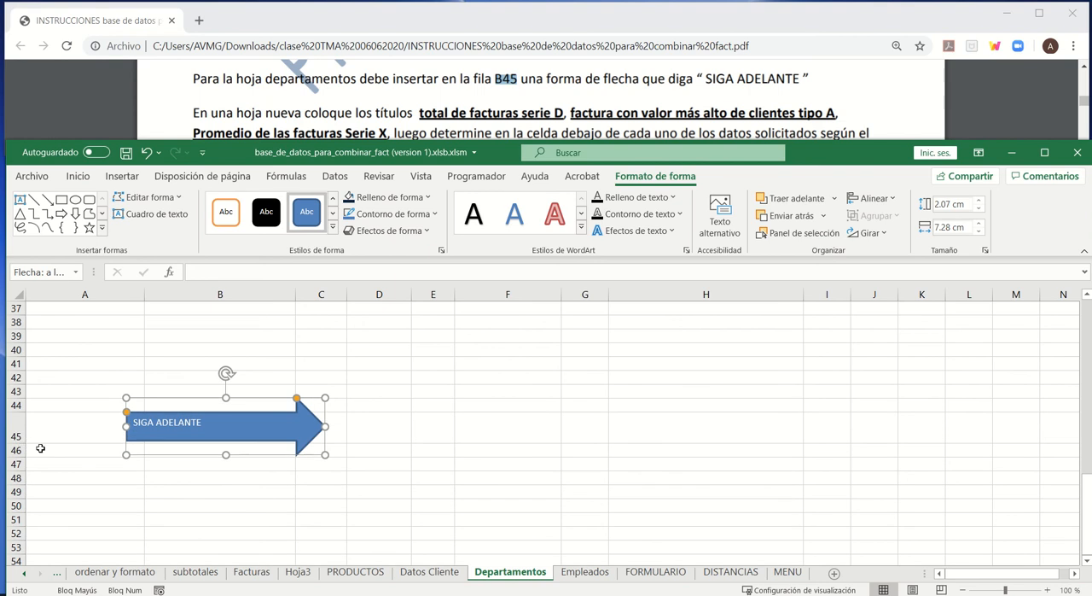
left_click_drag(220, 426, 230, 427)
left_click_drag(344, 430, 295, 433)
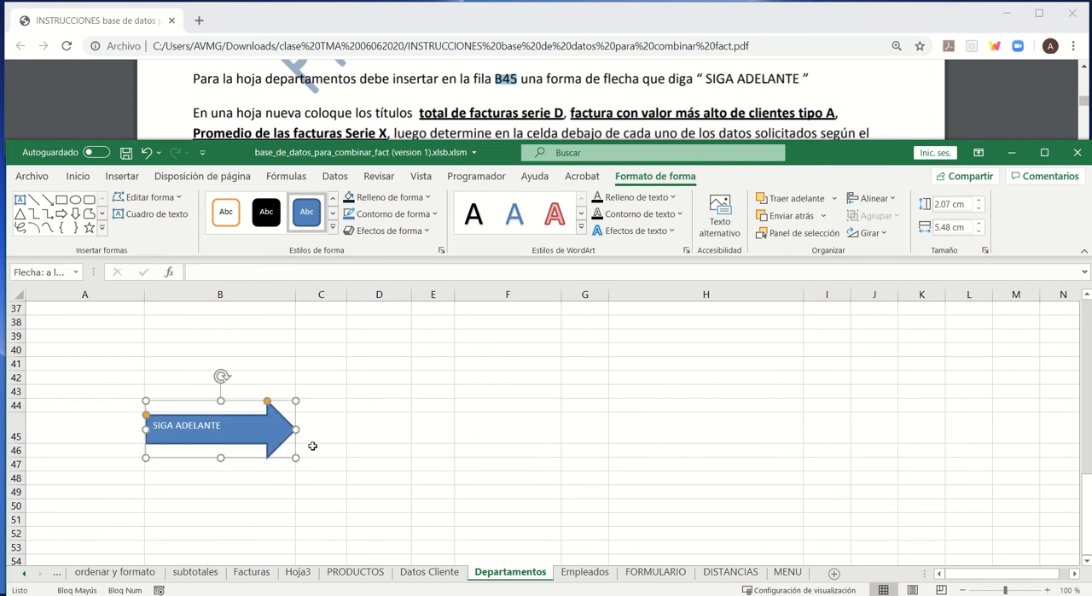
left_click(388, 417)
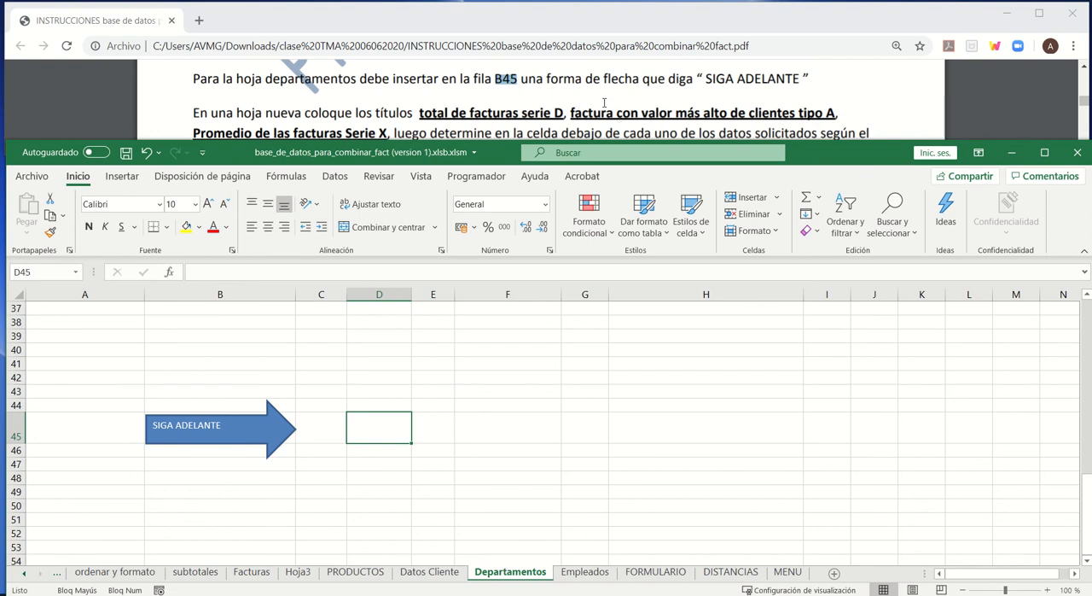
- Read the PDF instruction about the new sheet, highlighting its three required titles and the example result for Total de Facturas Serie D
scroll(604, 102, "down", 2)
scroll(605, 103, "up", 2)
scroll(605, 103, "down", 2)
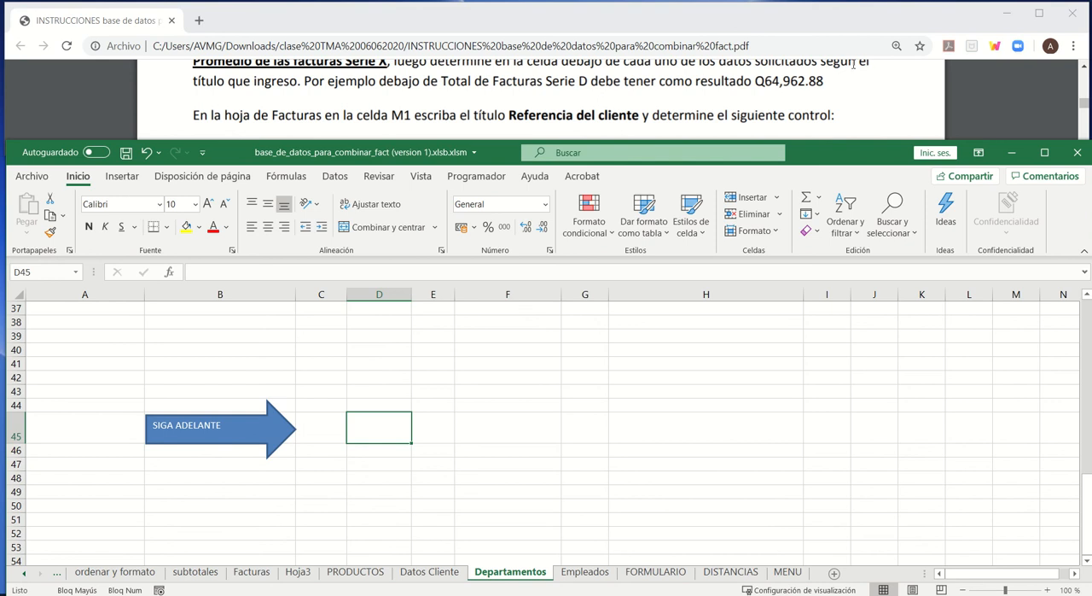
left_click(1087, 68)
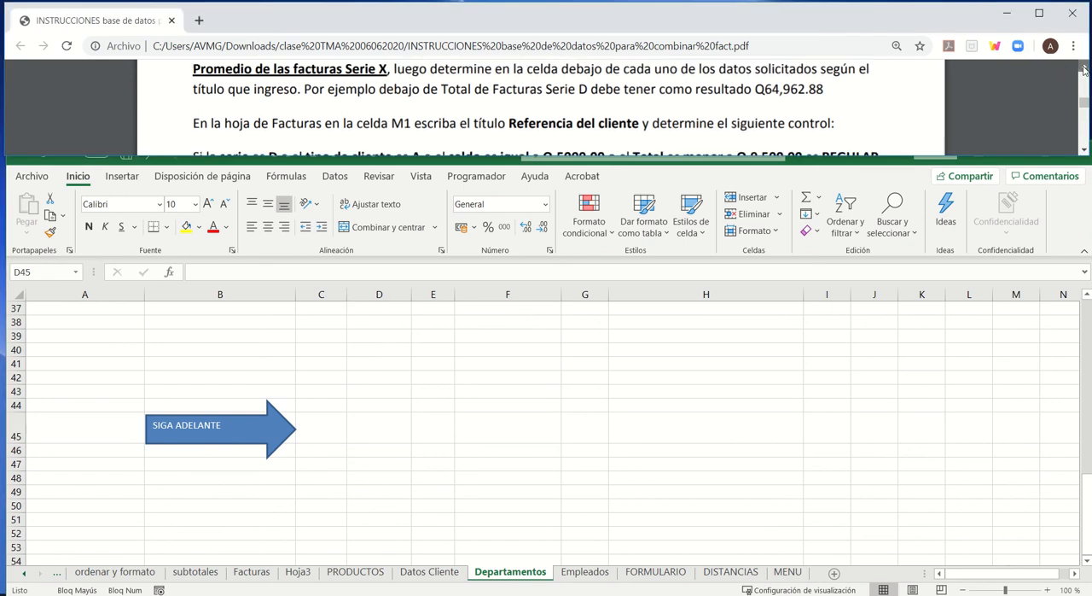
left_click(1086, 70)
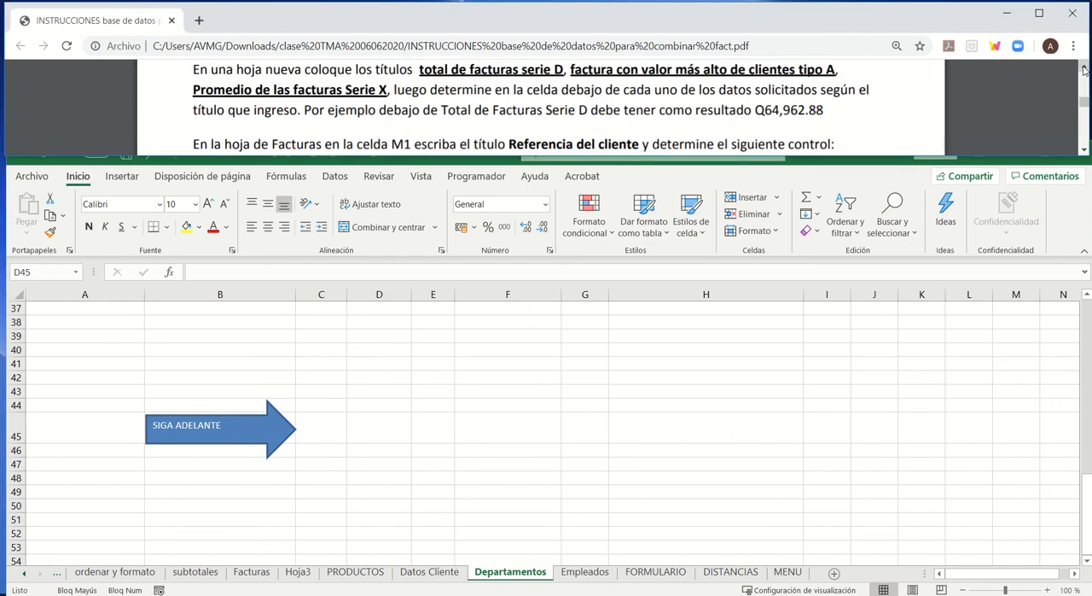
left_click(1084, 70)
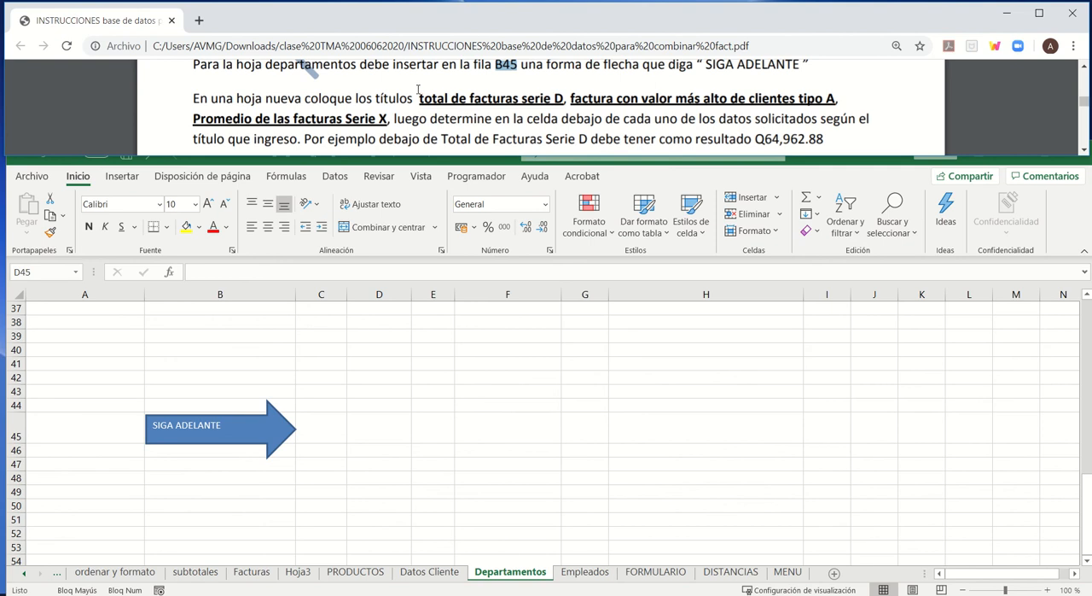
left_click_drag(452, 100, 565, 100)
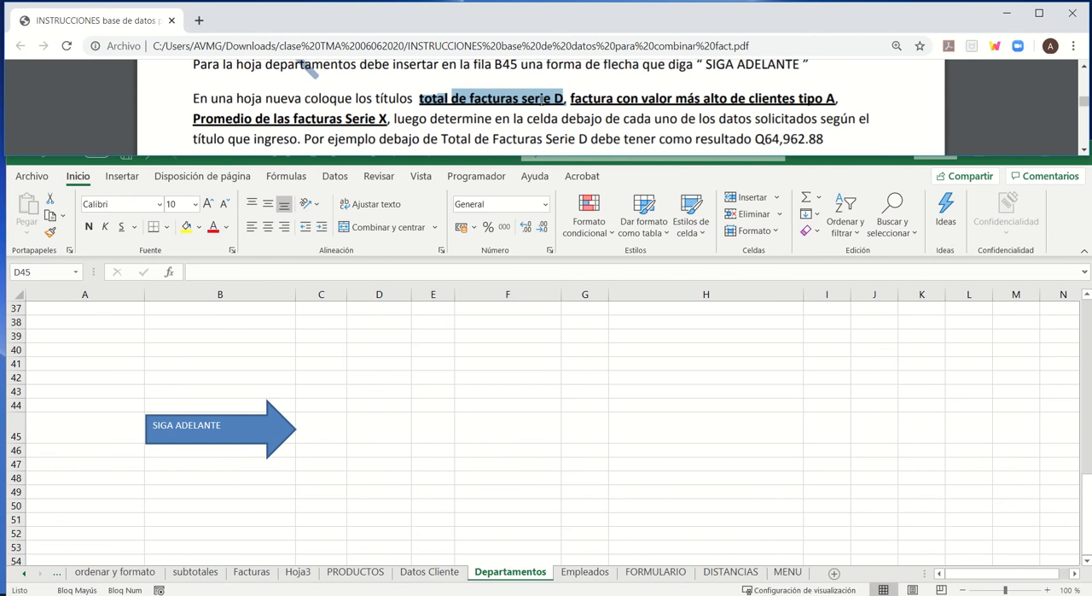
left_click_drag(571, 100, 833, 100)
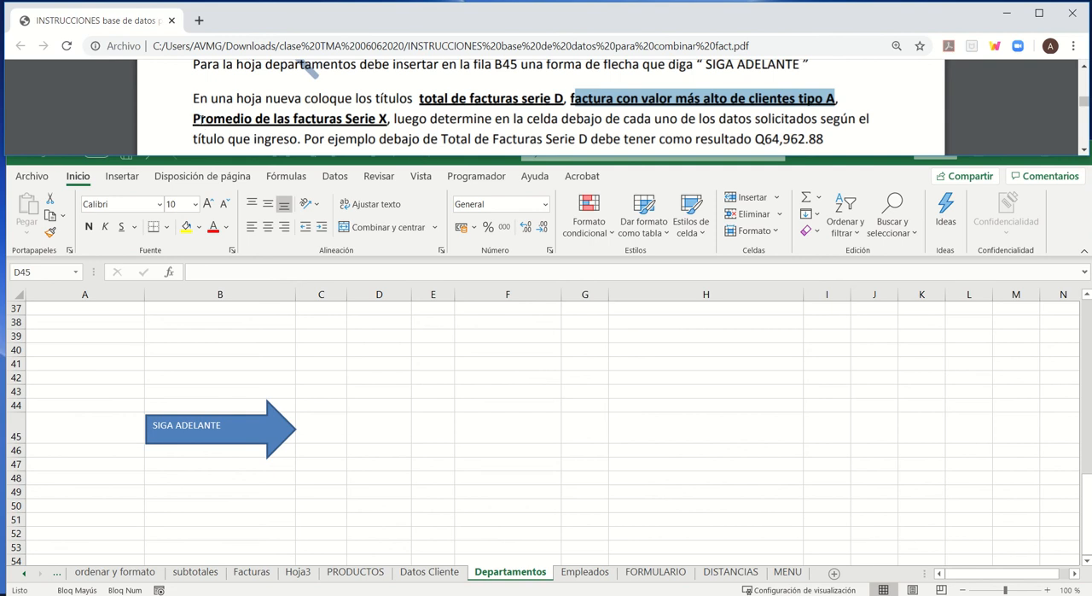
left_click_drag(193, 120, 389, 125)
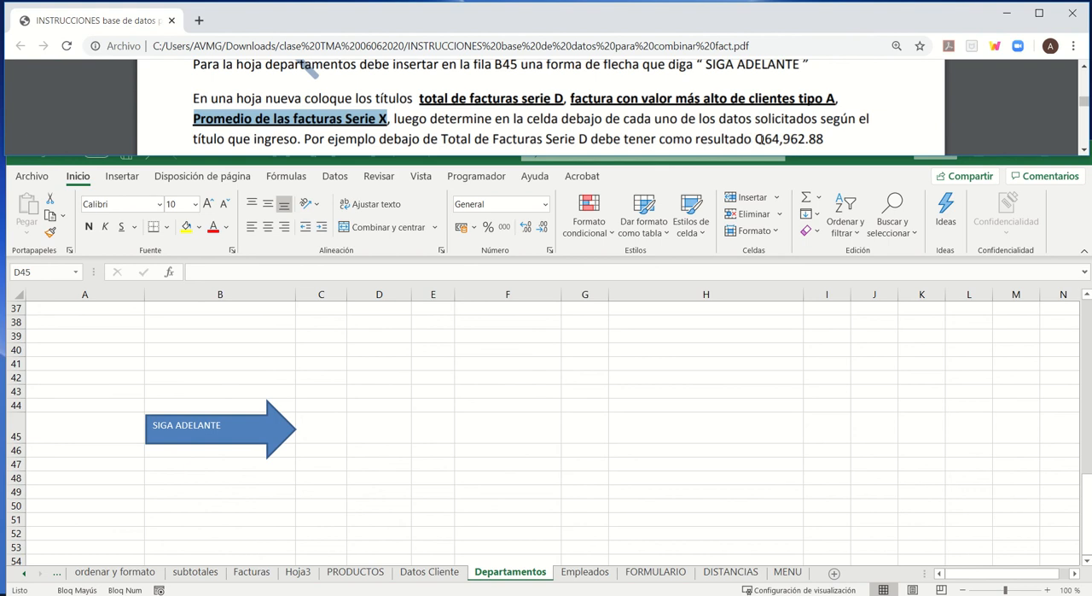
left_click_drag(754, 139, 826, 140)
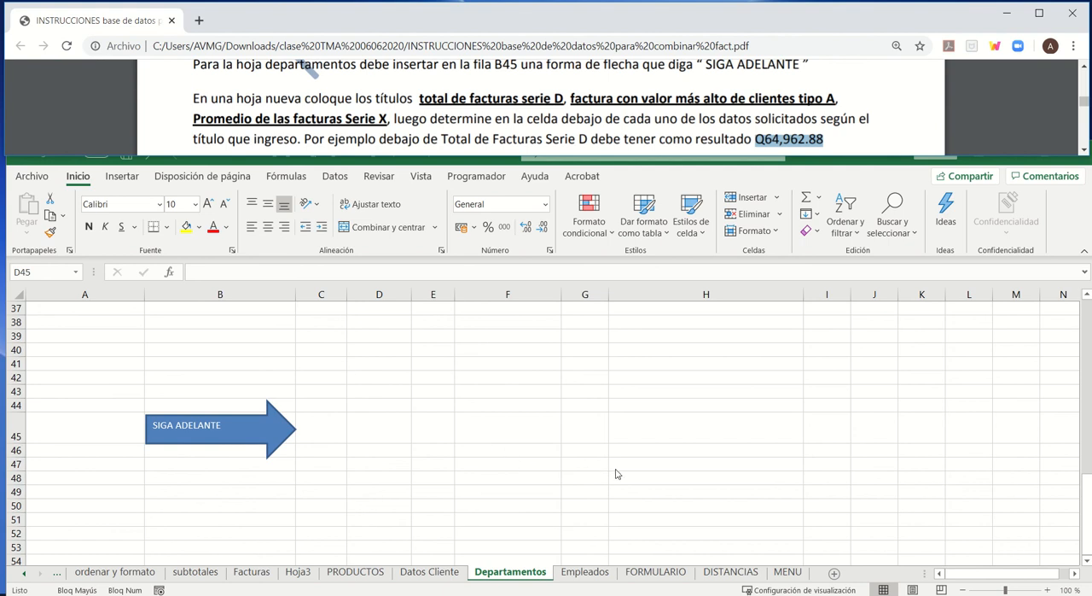
- Open the Facturas sheet and examine the Total, Serie and Tipo de Cliente columns needed for the invoice calculations
scroll(482, 410, "up", 1)
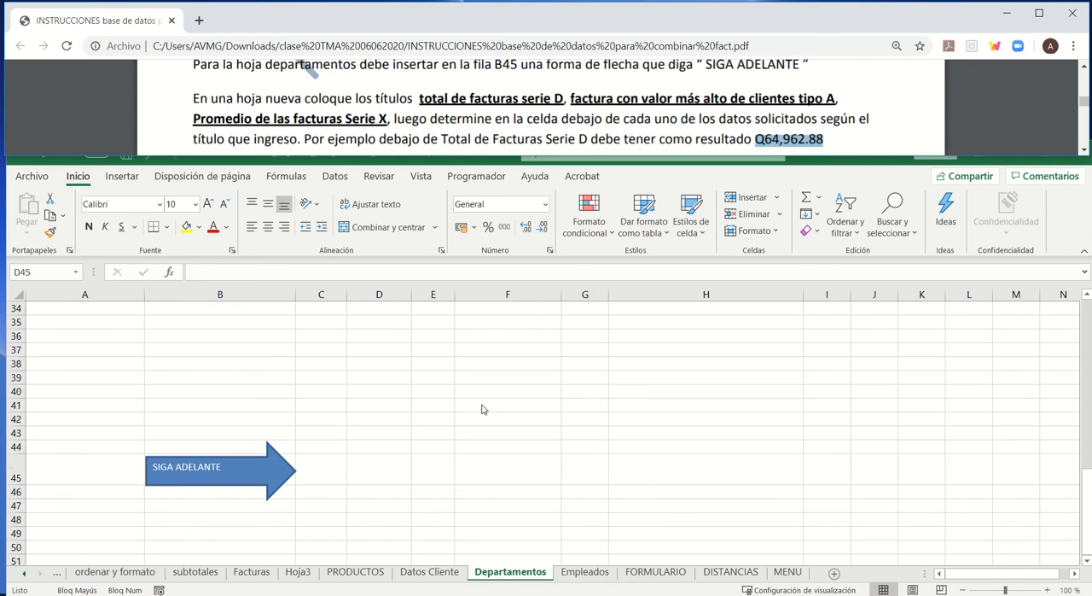
scroll(483, 410, "up", 11)
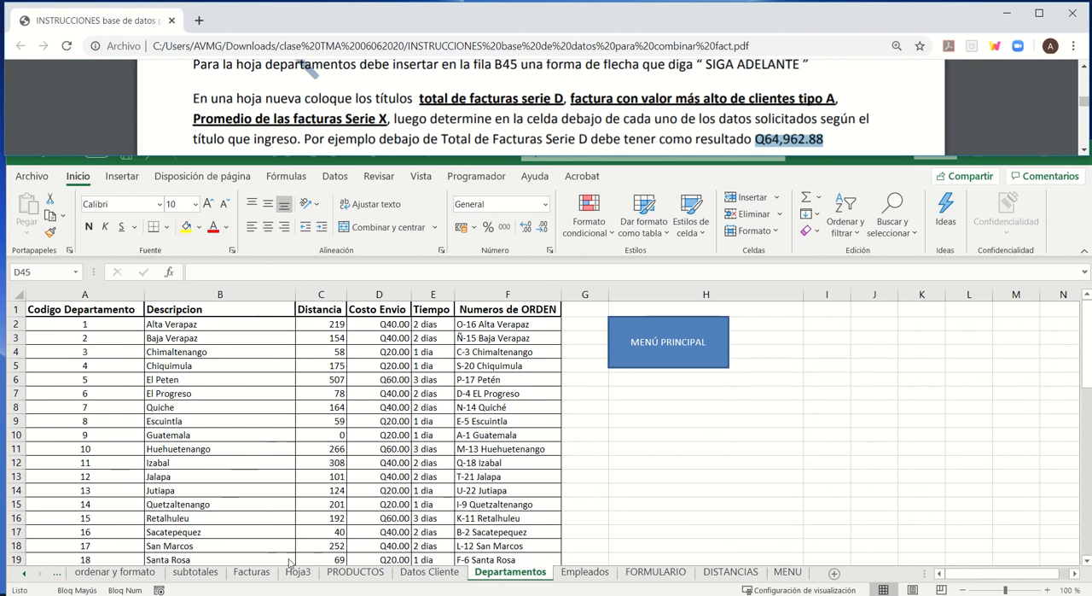
left_click(264, 574)
left_click(256, 573)
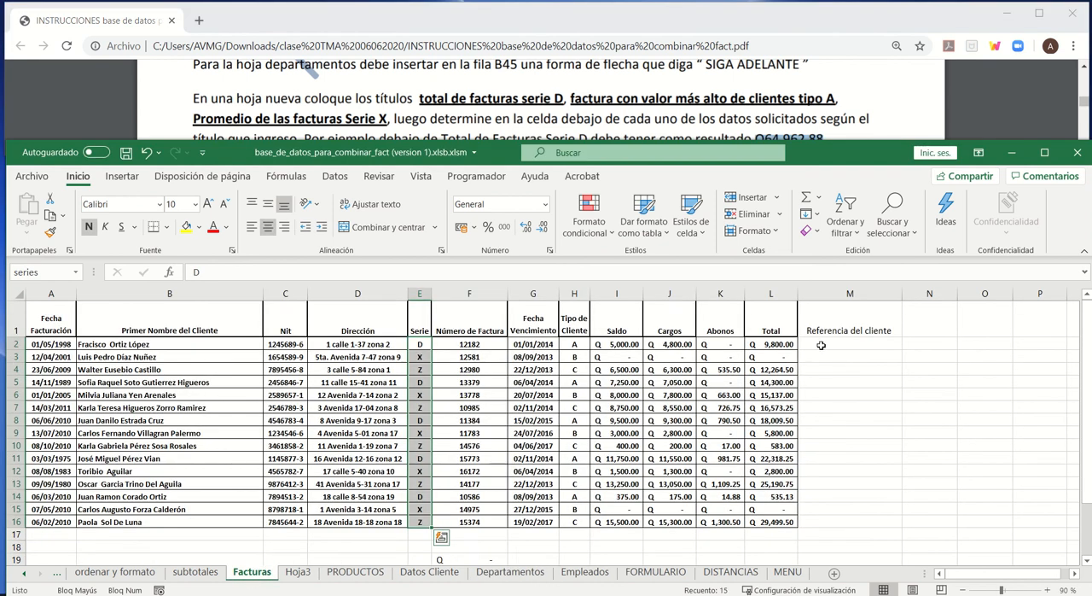
left_click(776, 328)
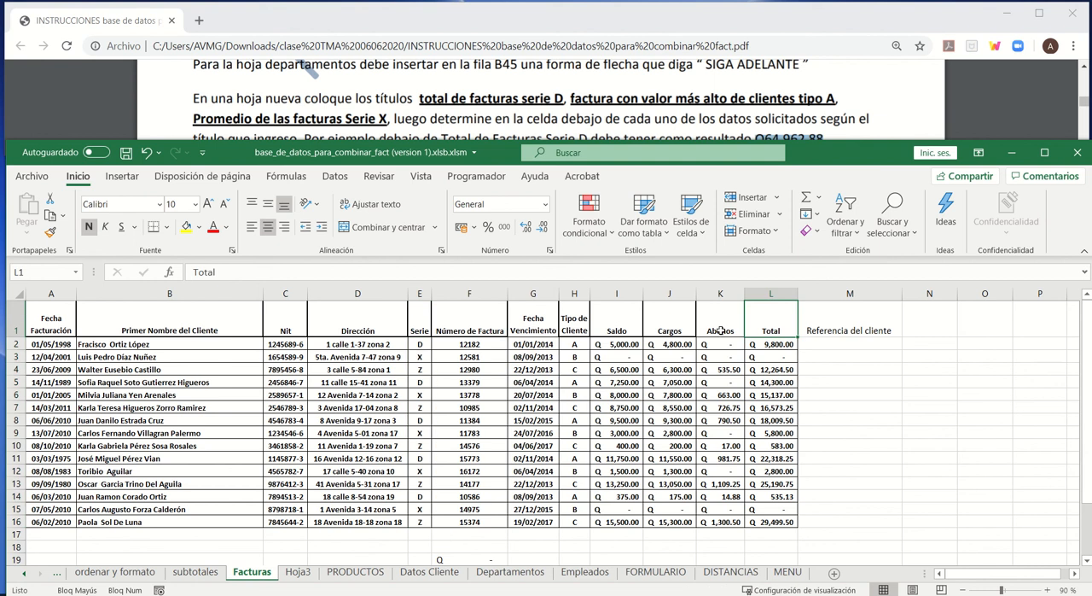
left_click(427, 330)
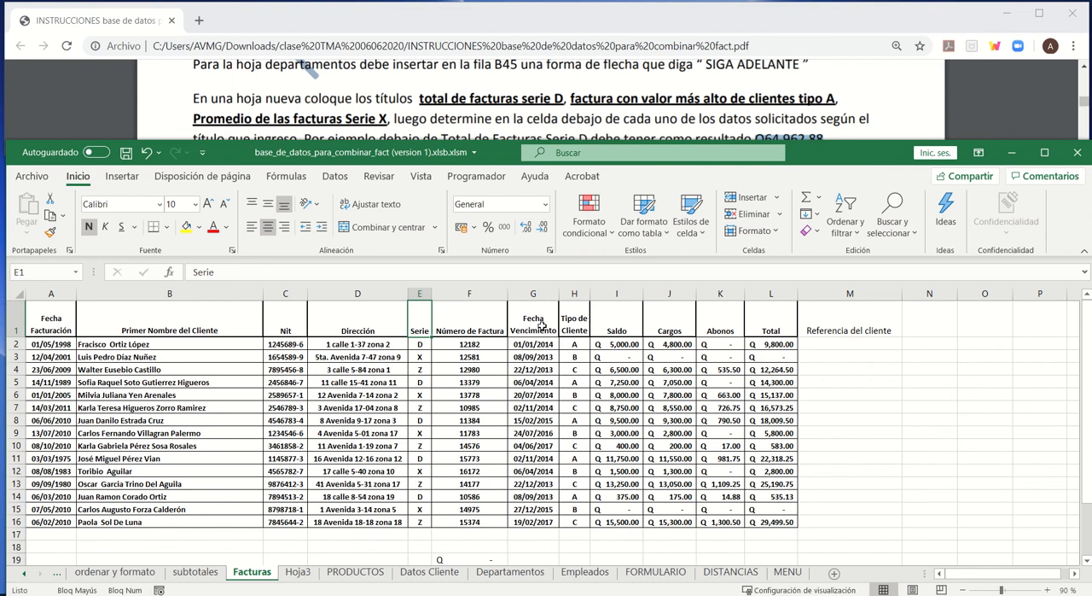
left_click(570, 330)
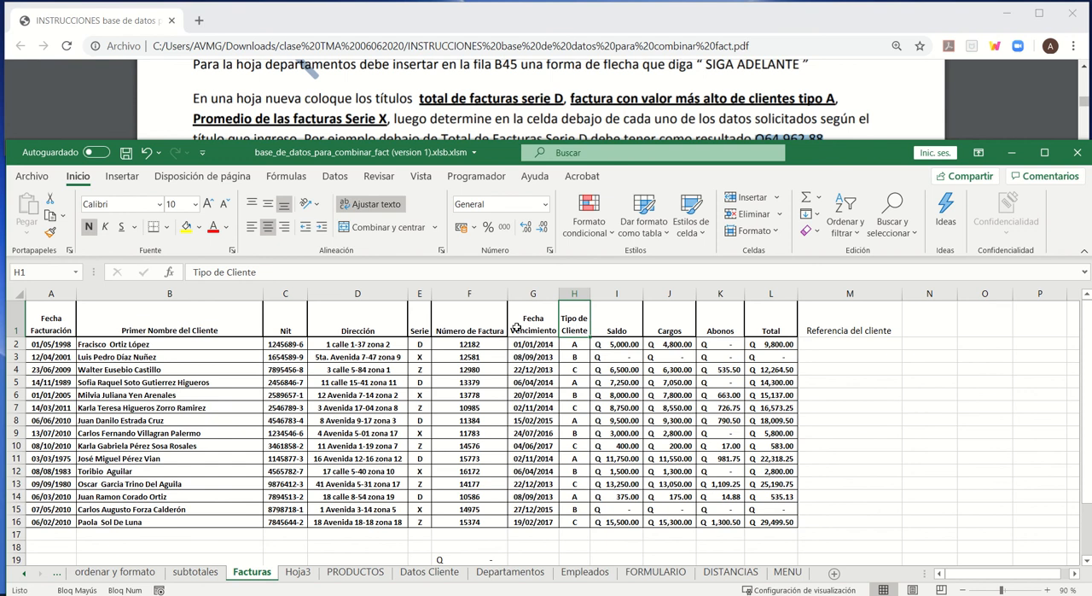
left_click(419, 333)
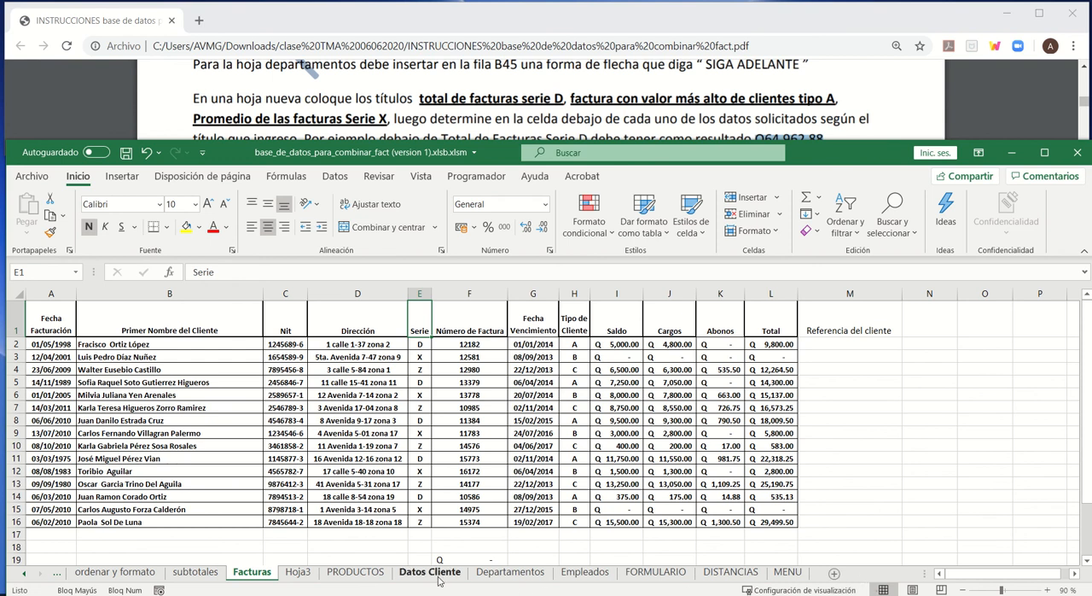
- Insert a blank worksheet and place it directly after the Facturas sheet
right_click(265, 575)
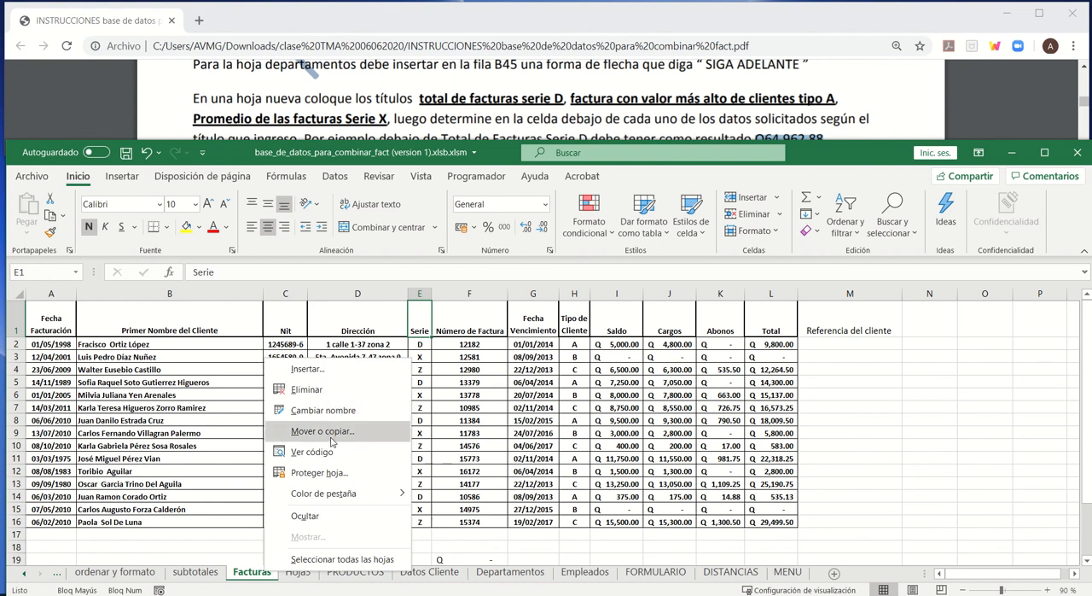
left_click(327, 372)
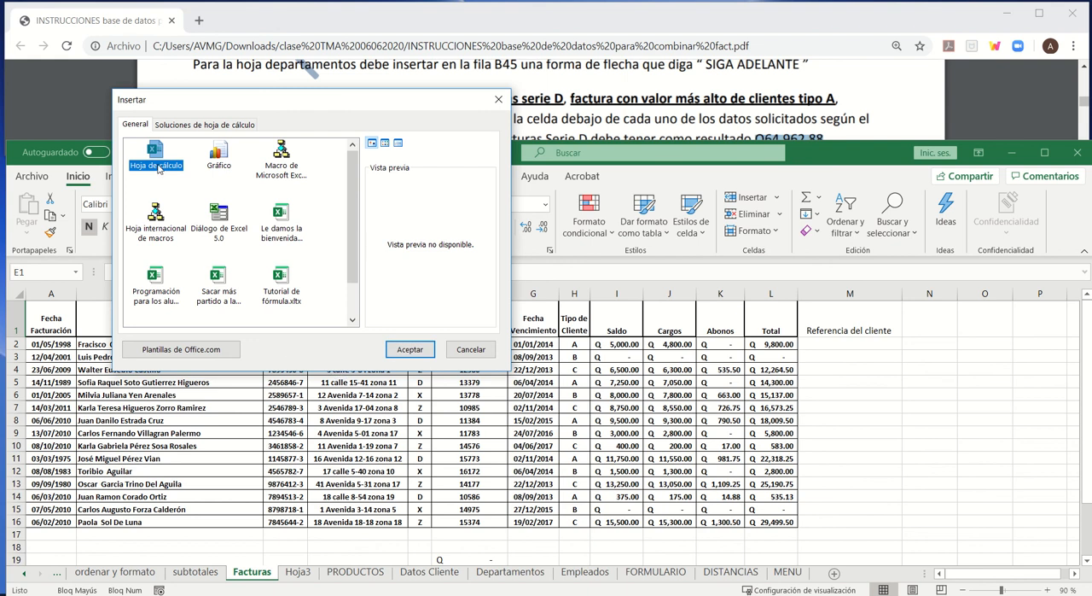
left_click(413, 350)
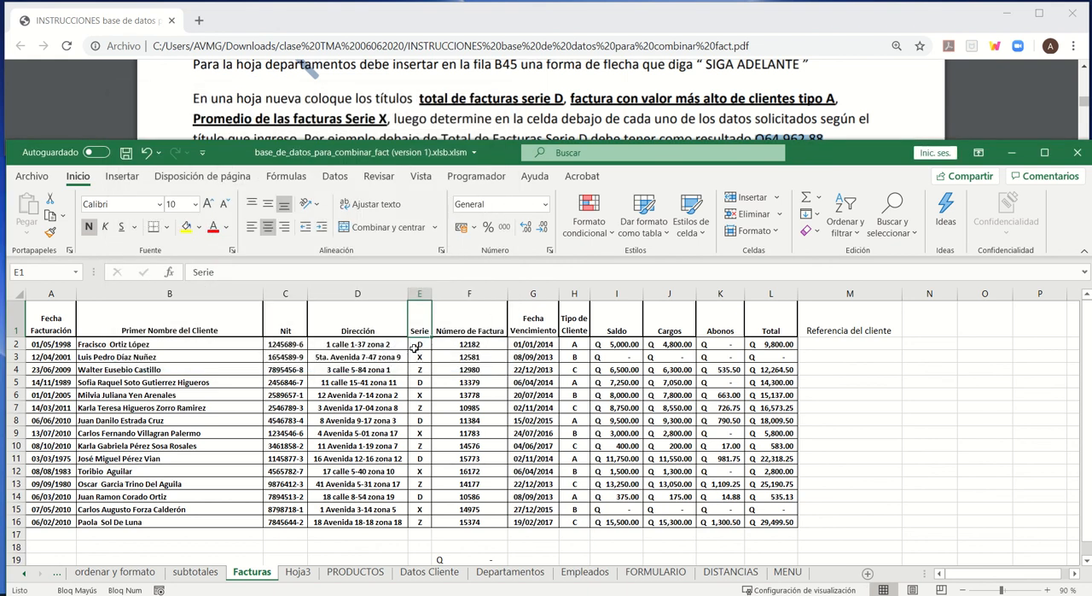
mouse_move(254, 564)
left_mouse_down()
mouse_move(253, 578)
mouse_move(324, 579)
left_mouse_up()
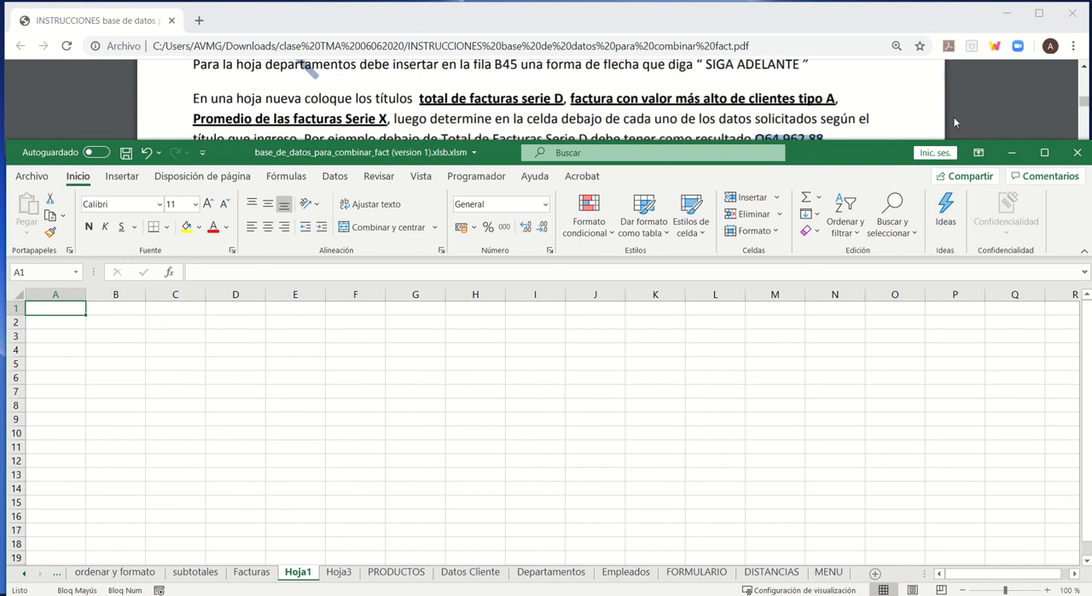
- Enter the title "Total de factura serie D" in cell A1 of Hoja1 and fit column A to its text
left_click(758, 108)
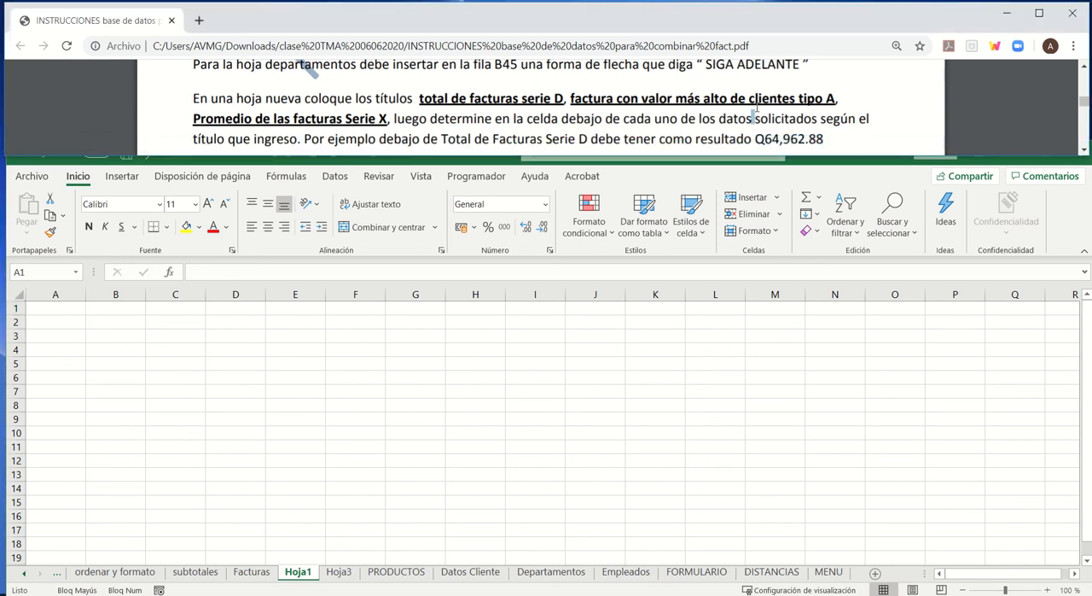
left_click(1084, 150)
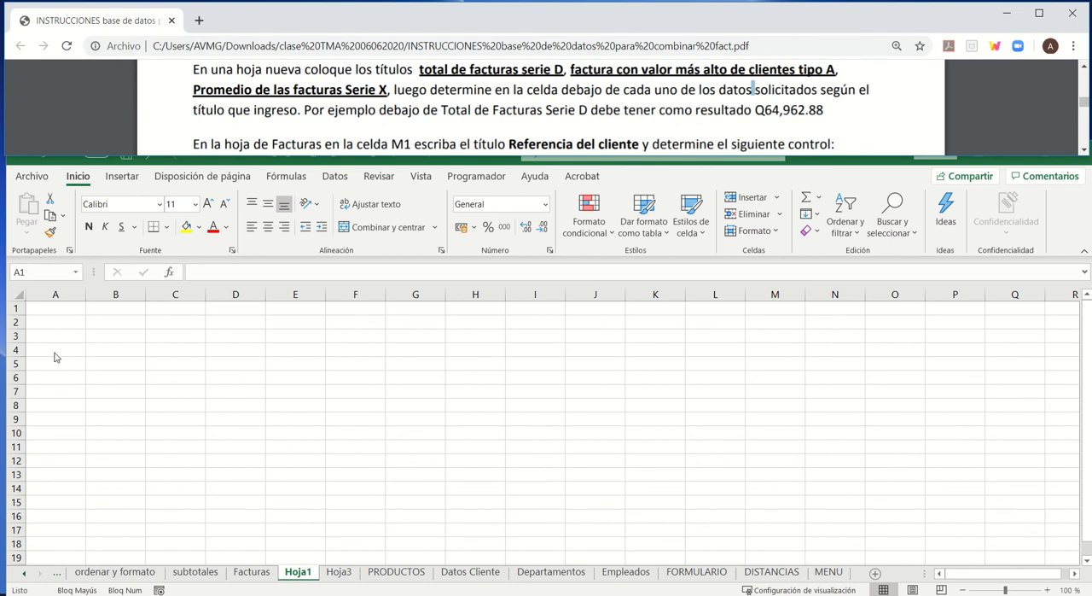
left_click(64, 312)
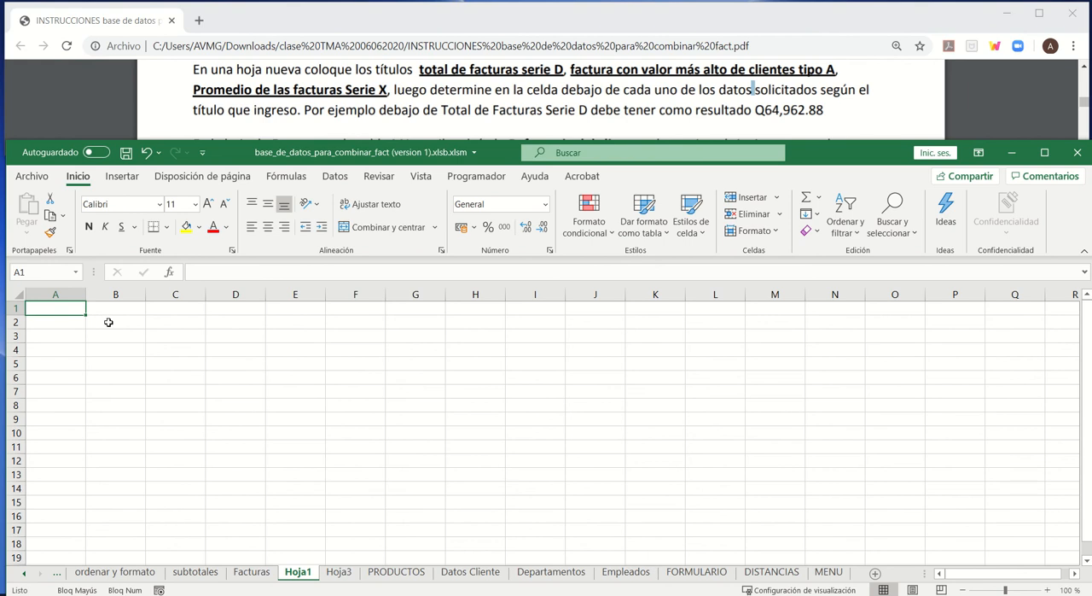
type("tOT")
key("BackSpace")
key("BackSpace")
key("BackSpace")
key("Caps_Lock")
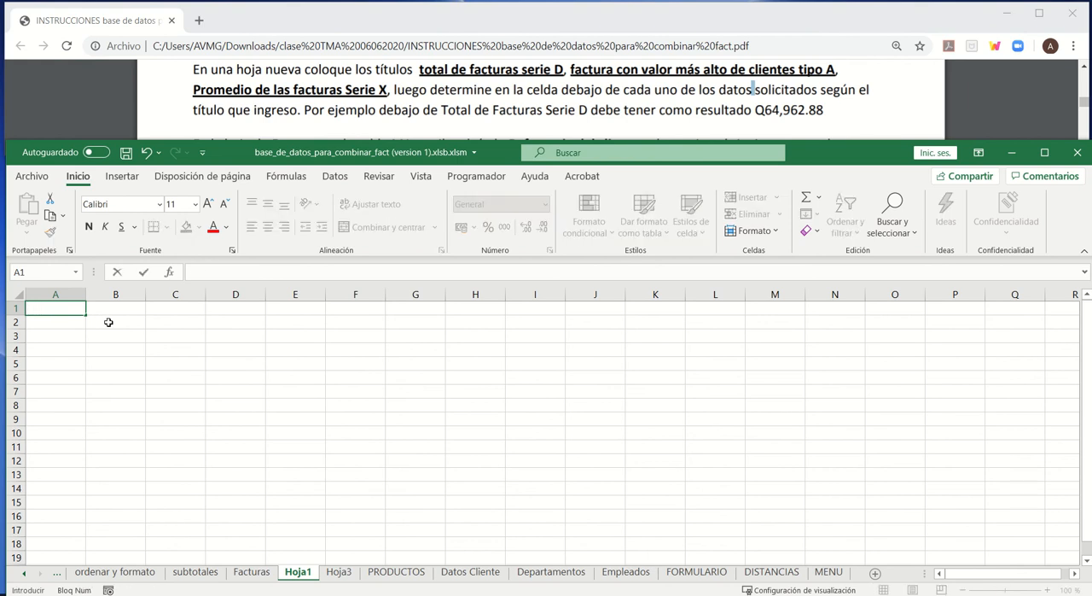
type("Total de factura ")
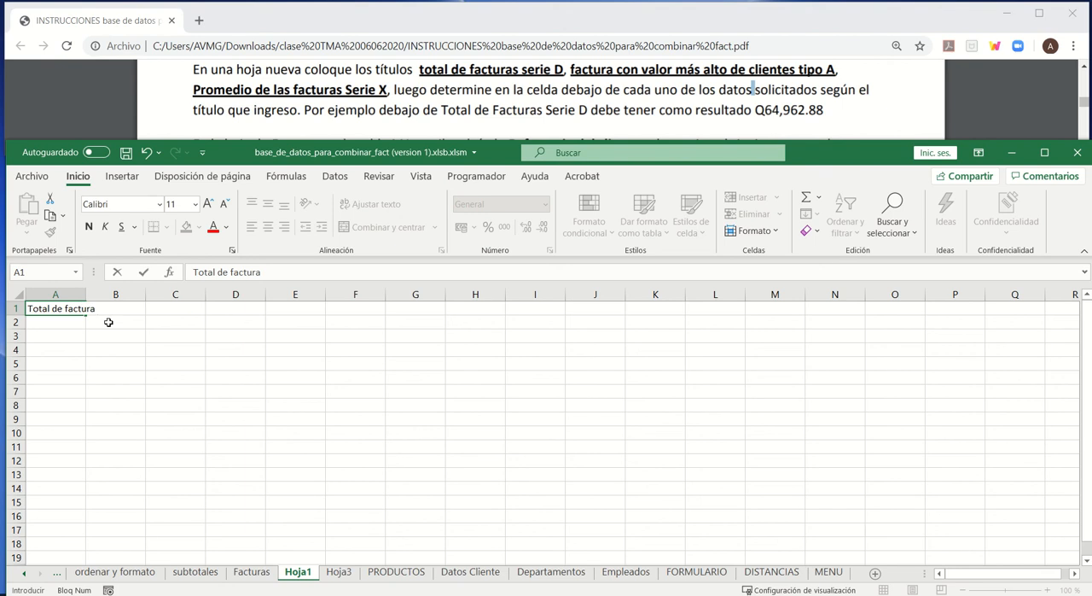
type("serie D")
key("Return")
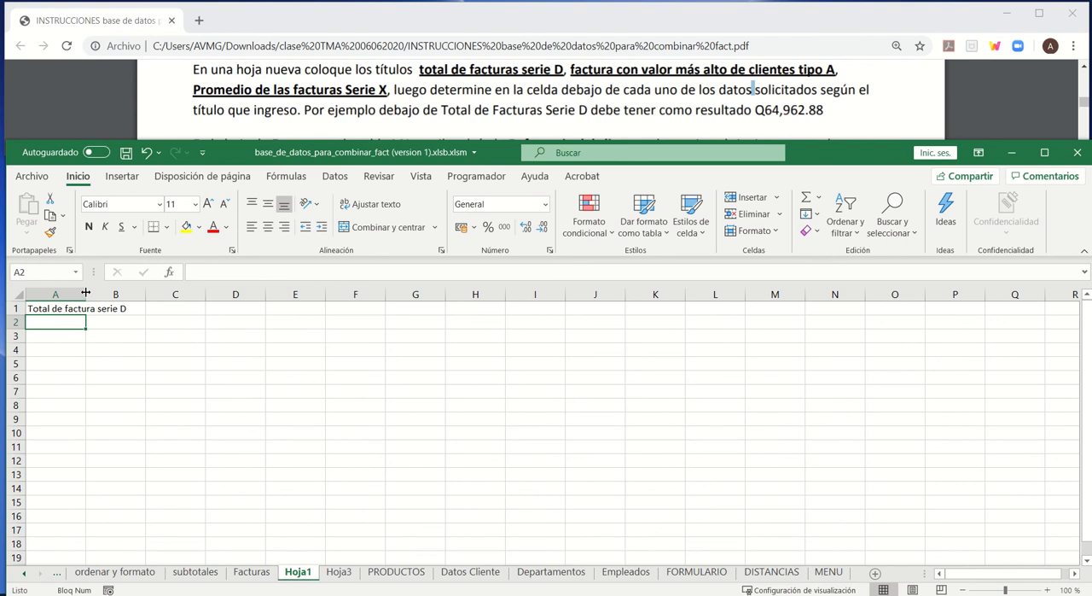
double_click(85, 292)
- Enter the title "Factura con valor más alto de clientes tipo A" in cell B1 and fit column B to its text
left_click(167, 311)
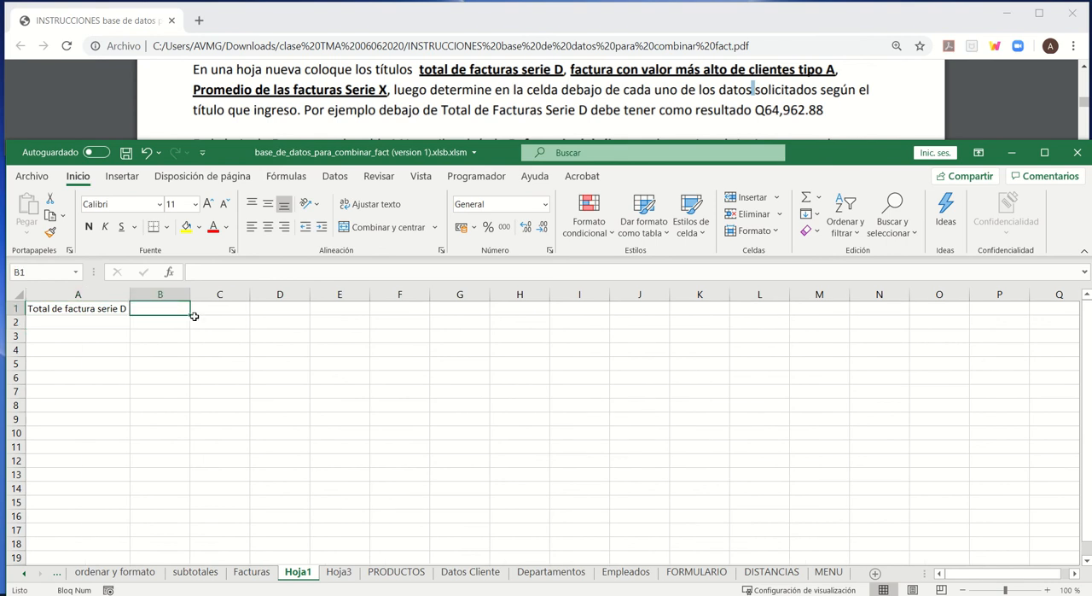
type("fa")
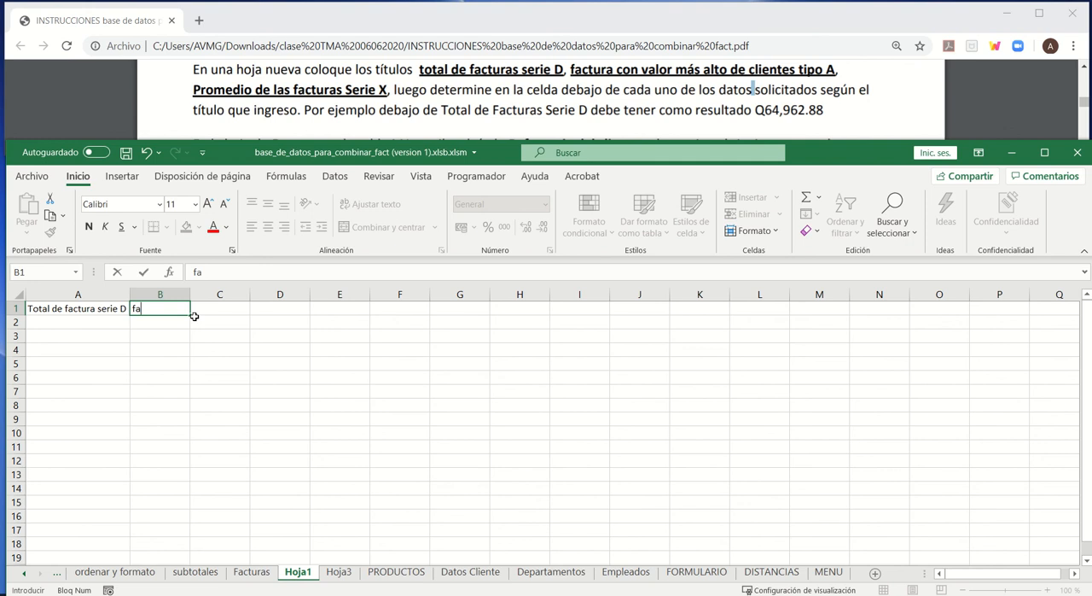
type("Factura con valor")
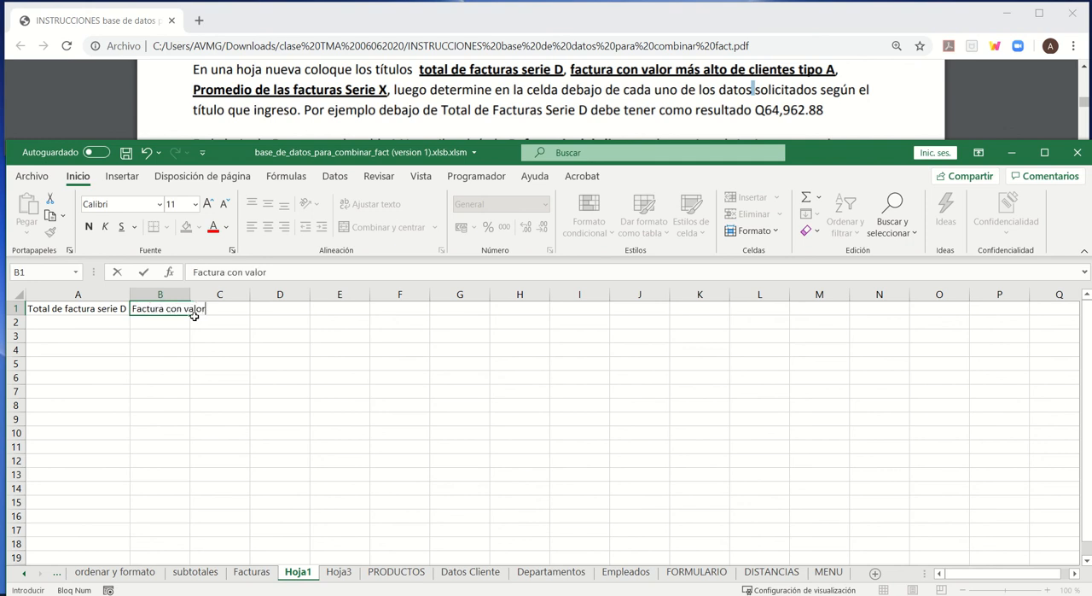
type(" ma")
key("BackSpace")
type("ás alto de clientes")
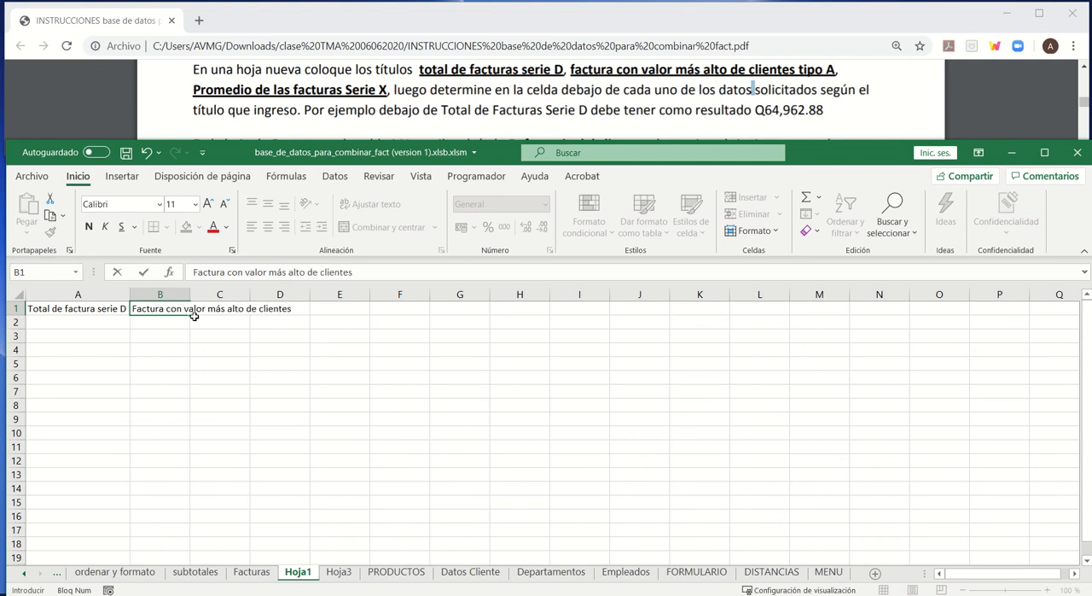
type(" tipo A")
key("Return")
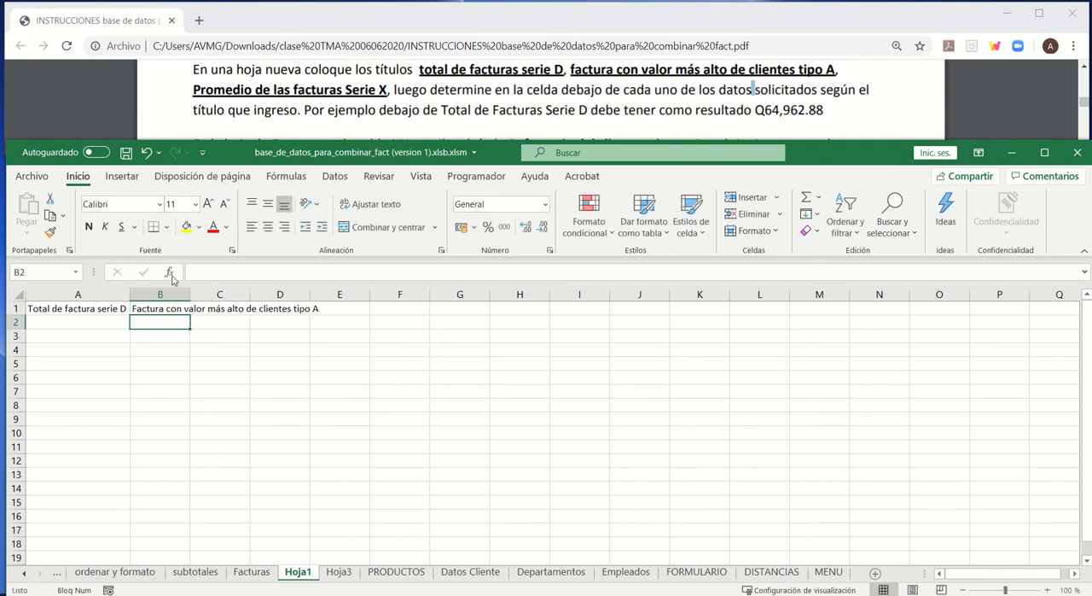
double_click(191, 294)
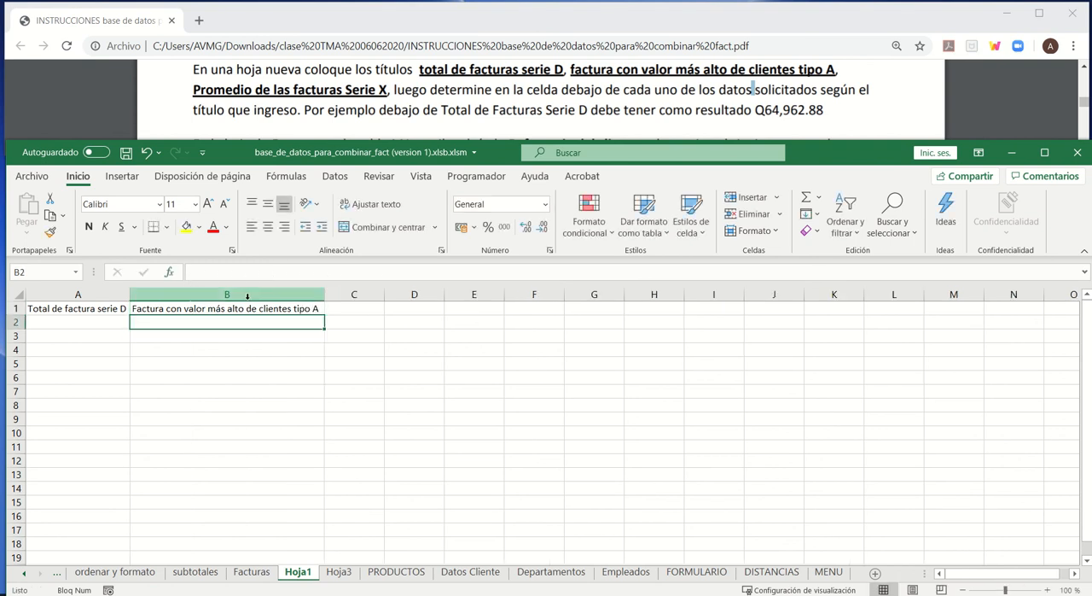
- Enter the title "Promedio de las facturas Serie X" in cell C1, fit column C to its text, and review the three titles
left_click(366, 312)
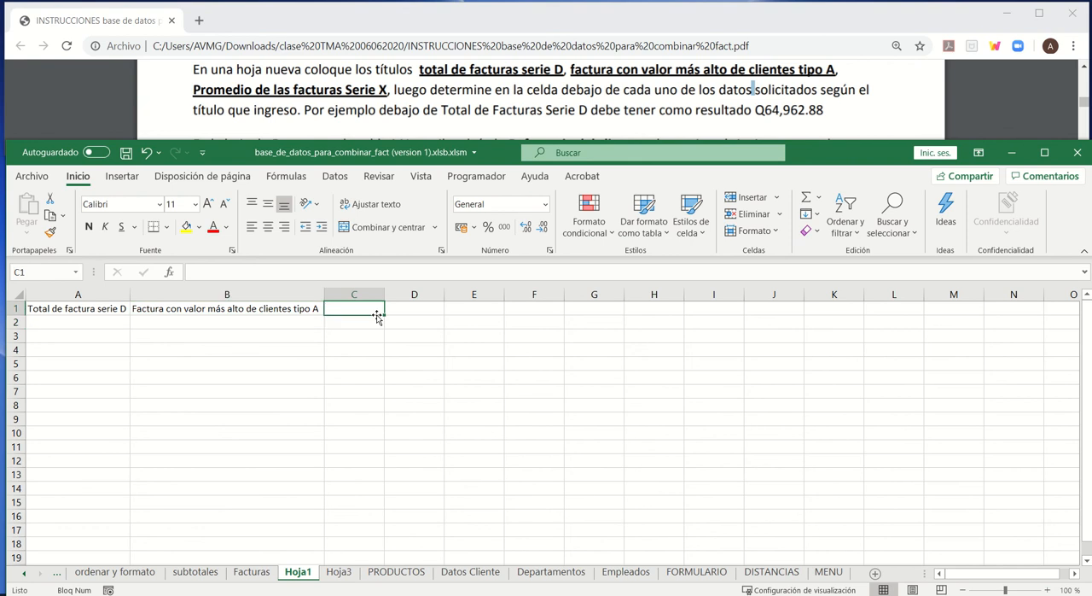
type("Pro")
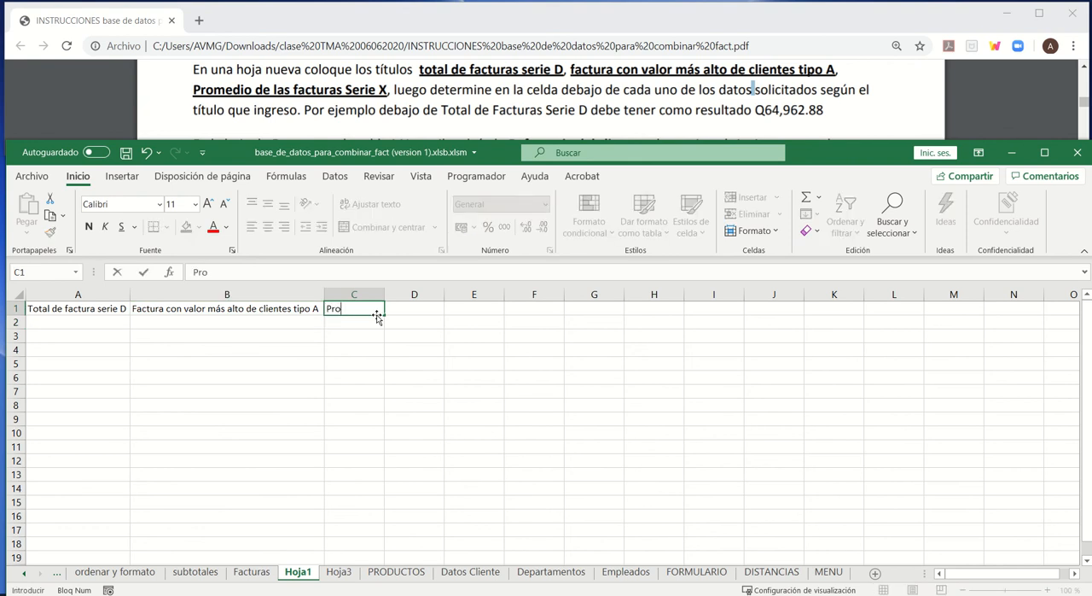
type("medio de las")
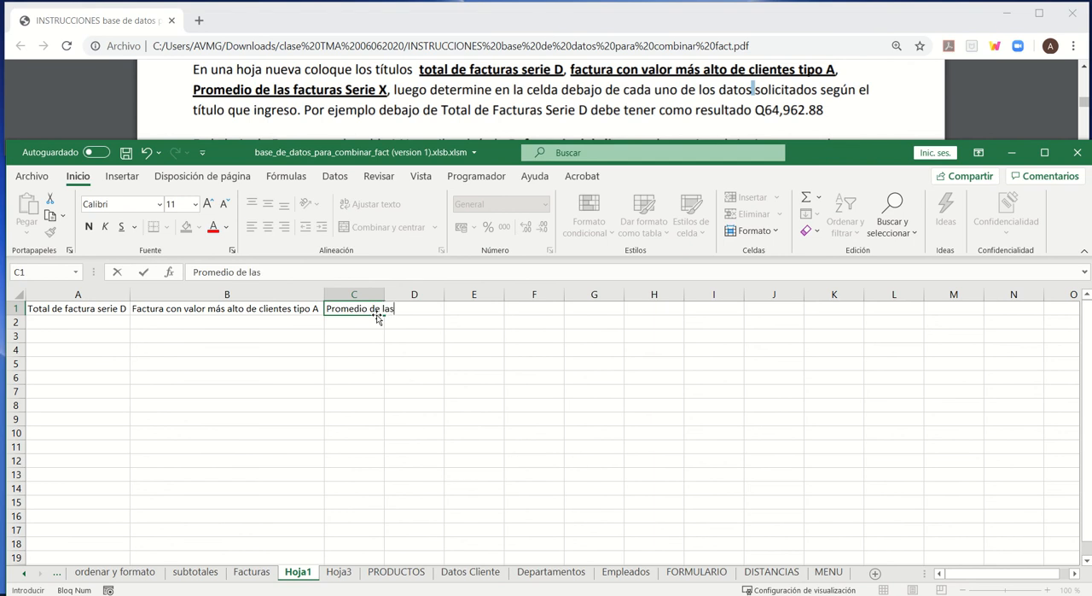
type(" facturas Se")
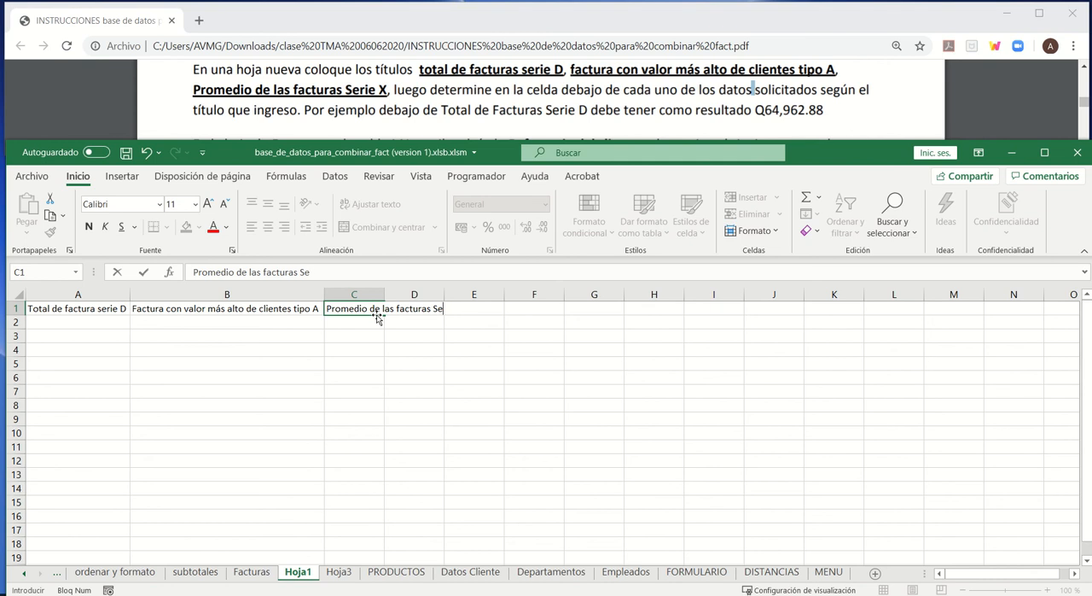
type("rie X")
key("Return")
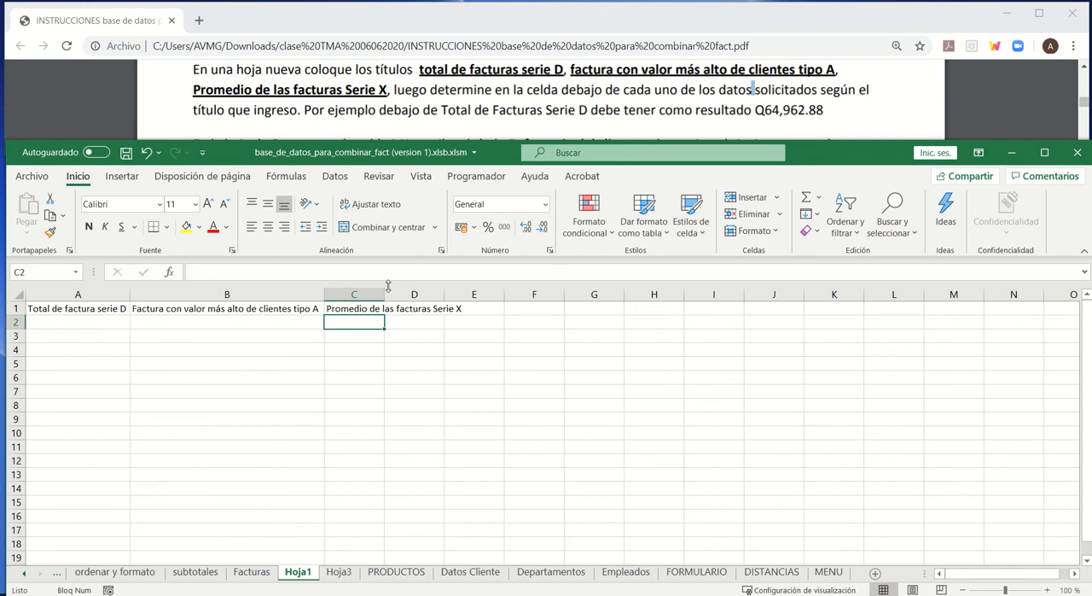
double_click(384, 293)
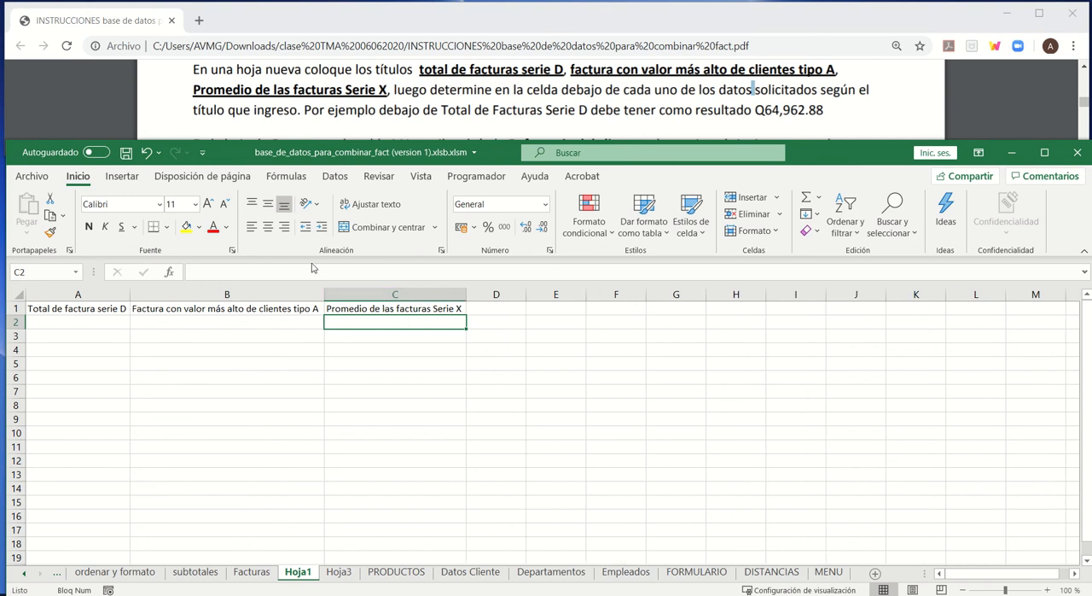
left_click(109, 306)
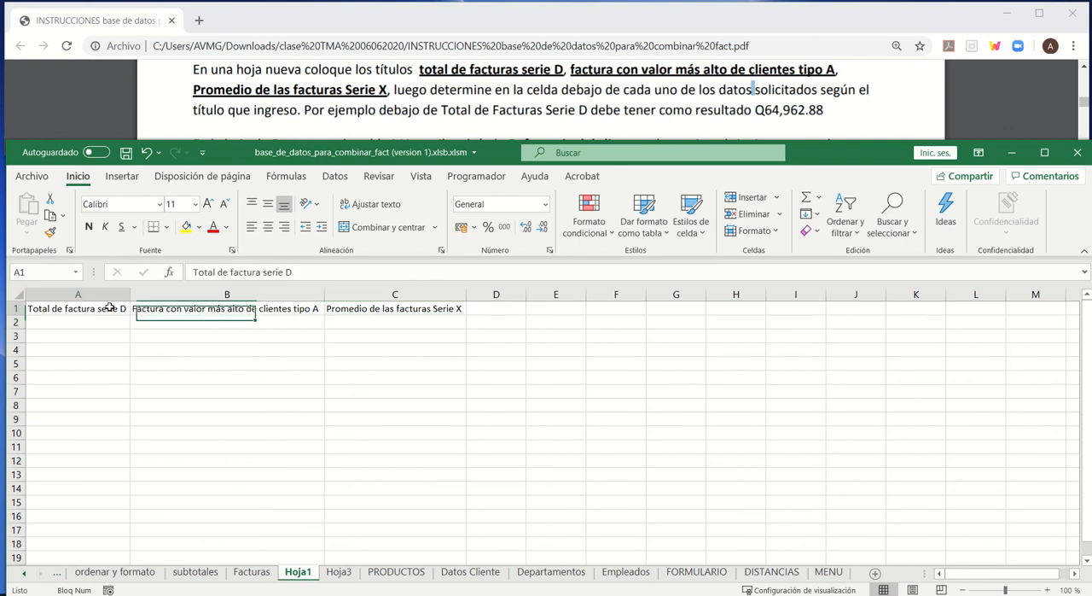
left_click(212, 308)
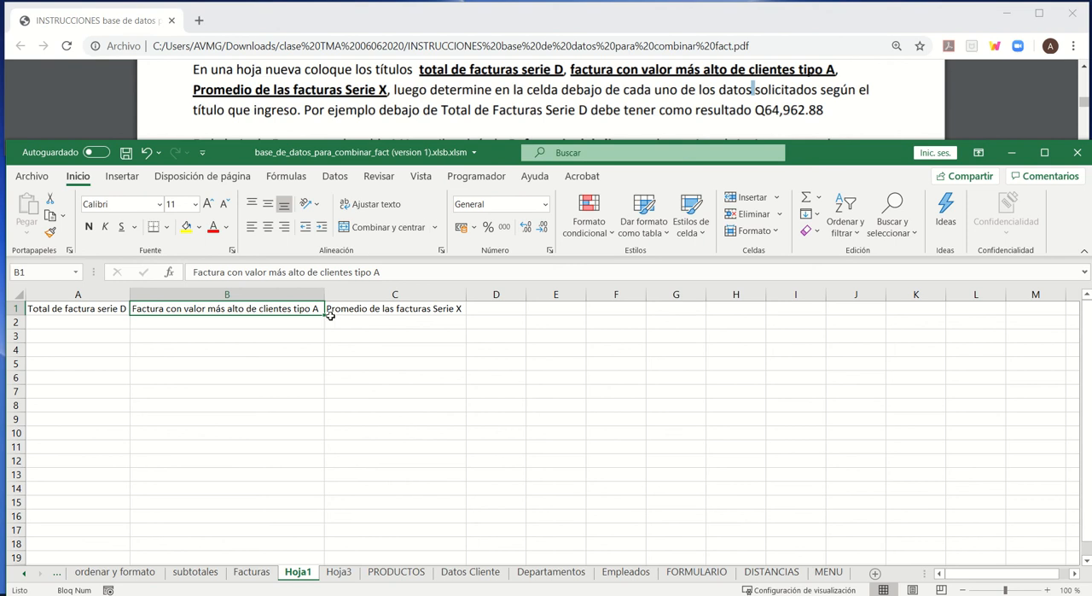
left_click(371, 312)
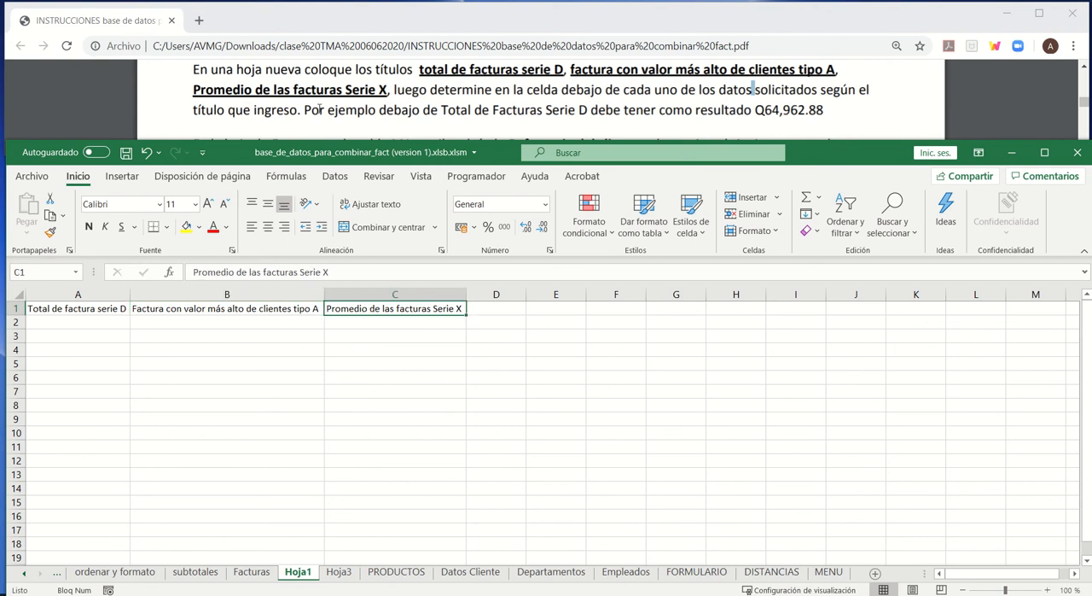
- Copy the Serie header and its D value from Facturas E1:E2 into cells A5:A6 of Hoja1 as the criteria
left_click(89, 321)
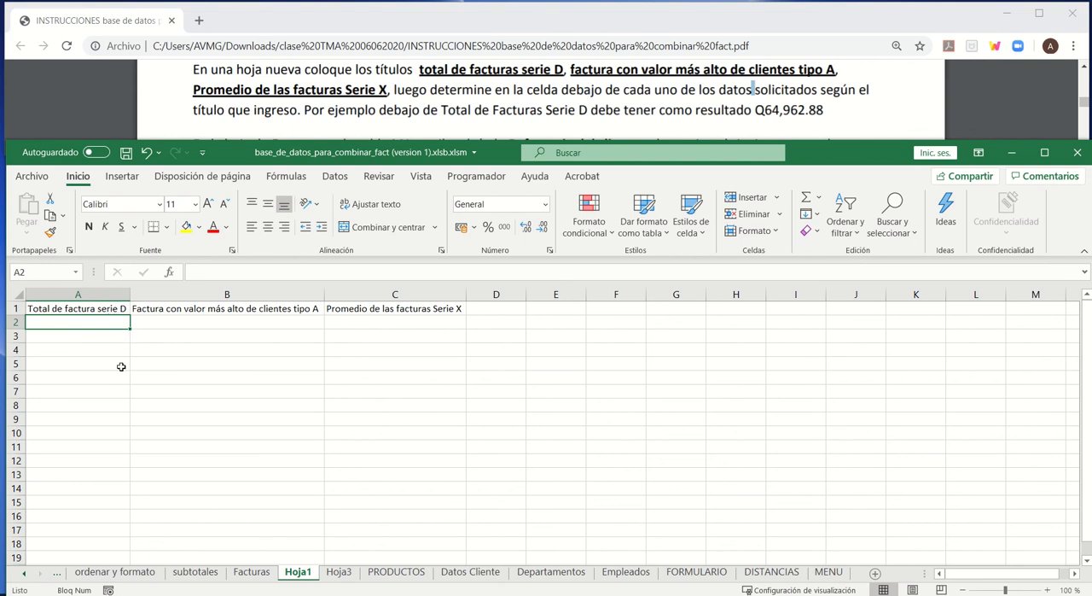
left_click(80, 363)
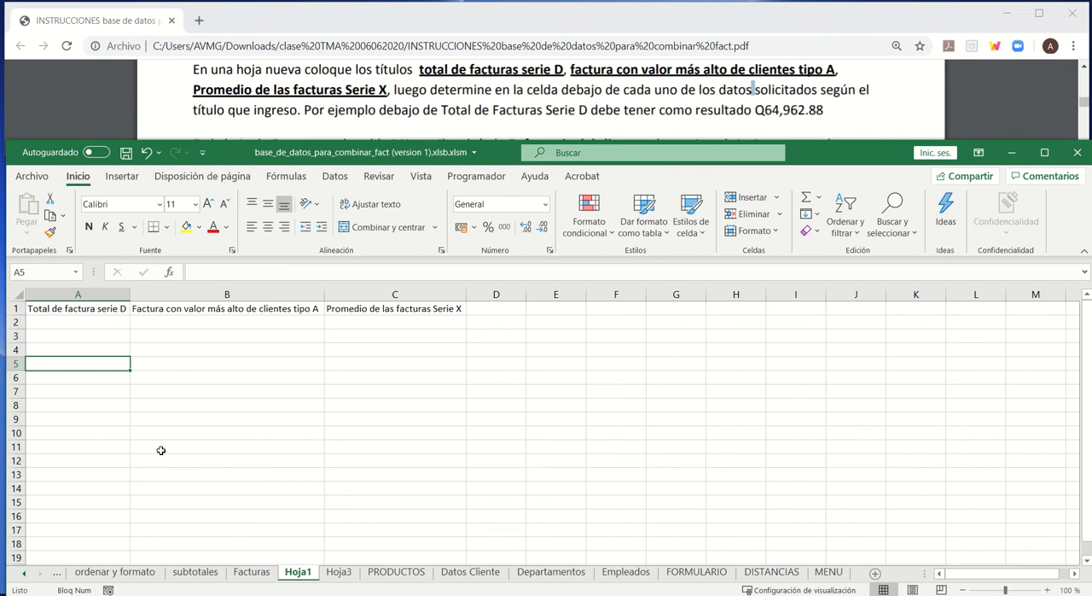
left_click(249, 574)
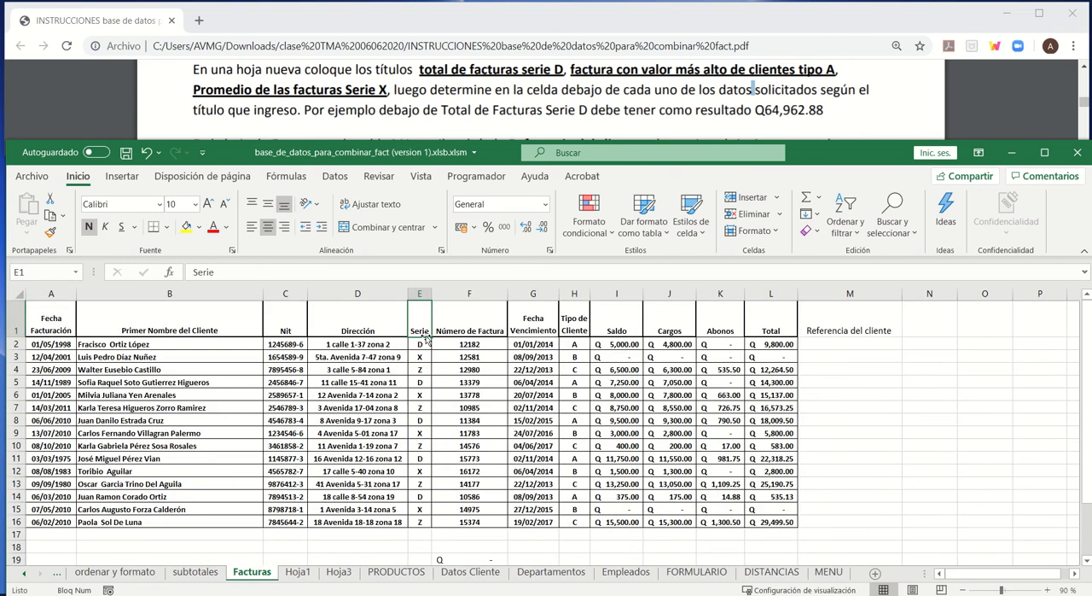
left_click_drag(417, 331, 418, 344)
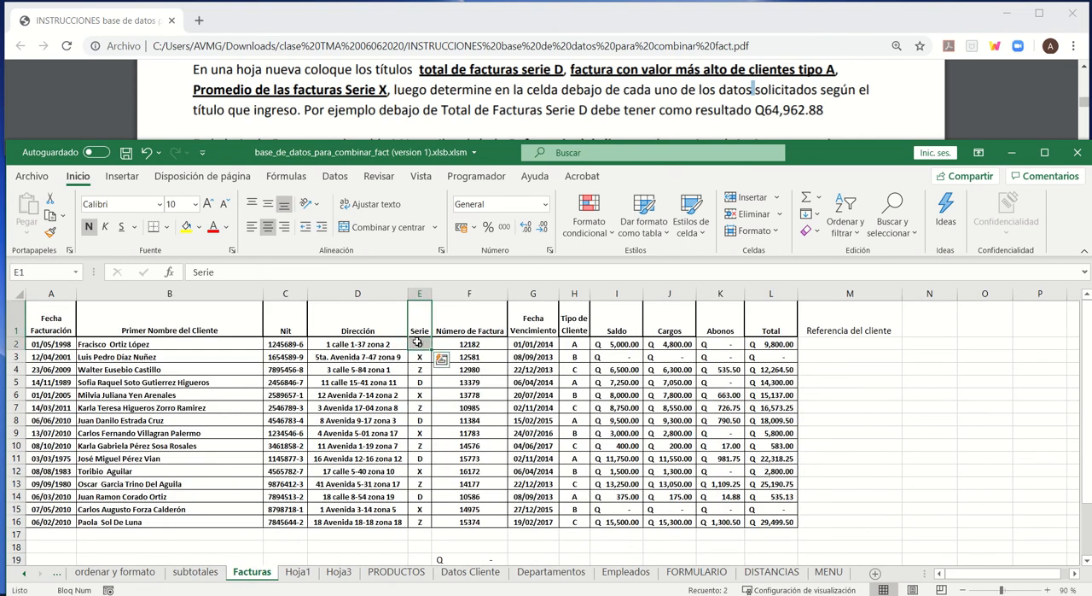
key("ctrl+c")
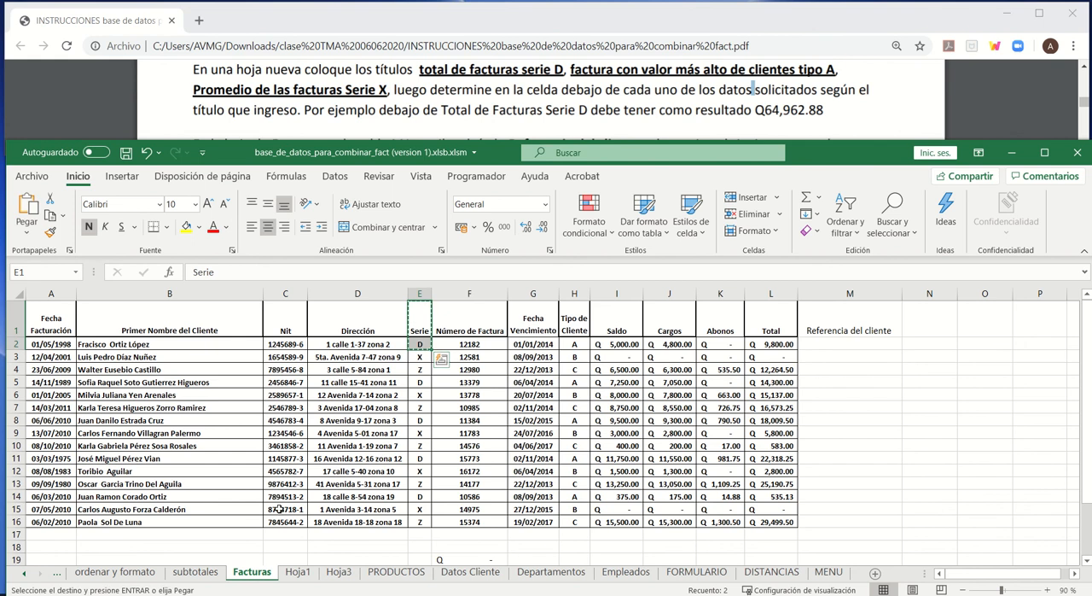
left_click(295, 573)
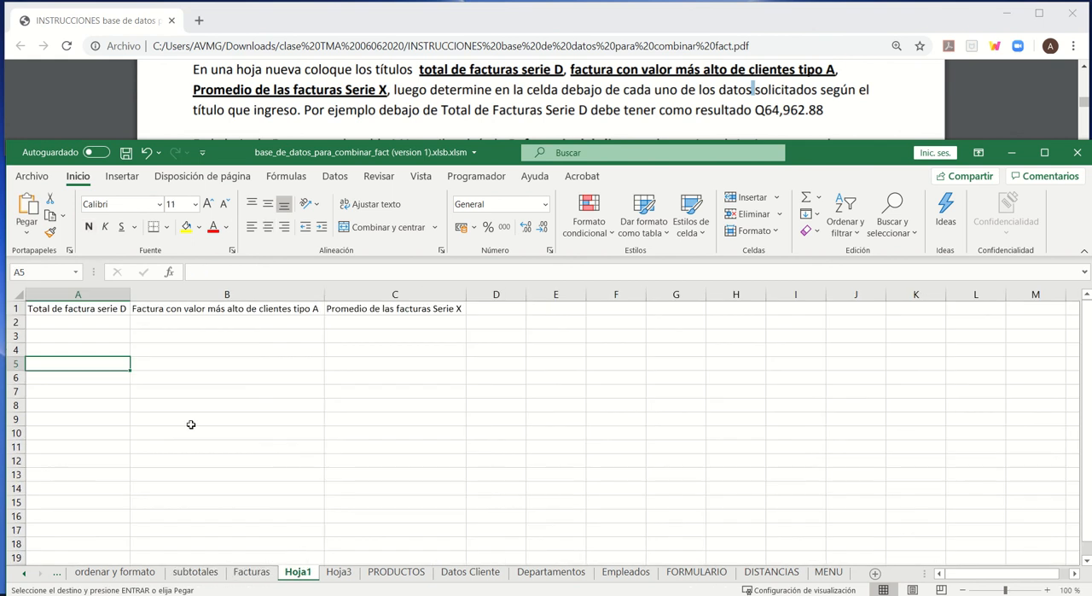
key("ctrl+v")
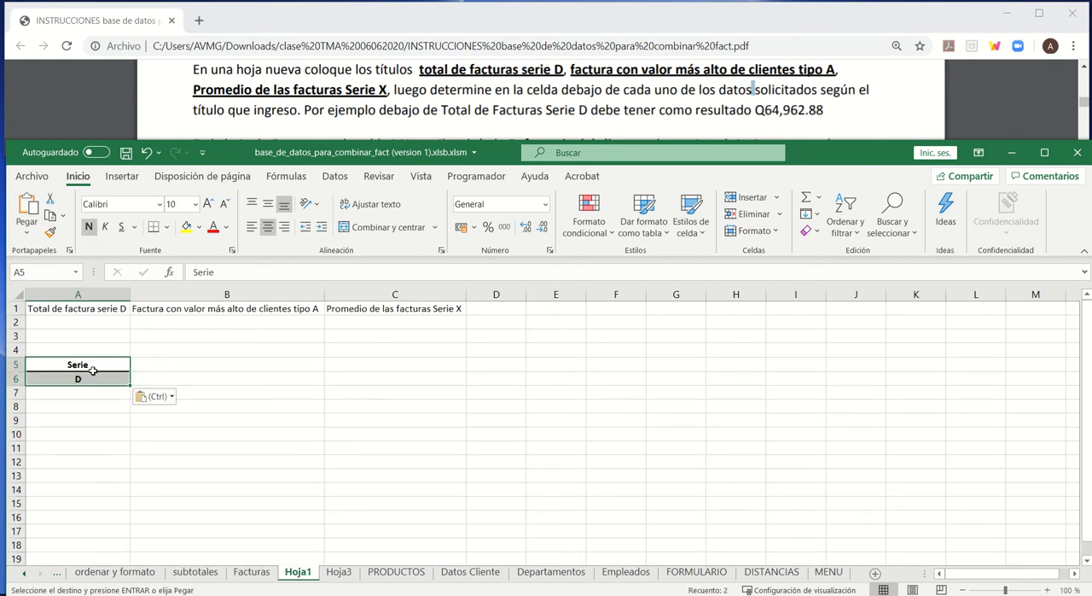
- Insert the BDSUMA function in cell A2 of Hoja1, under the serie D total title
left_click(74, 320)
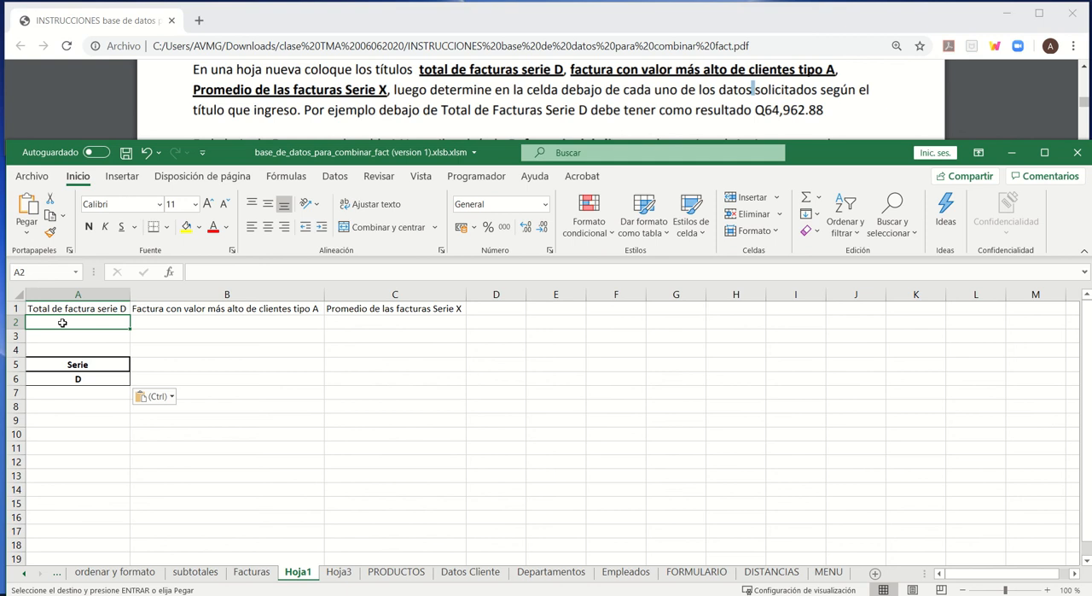
left_click(170, 272)
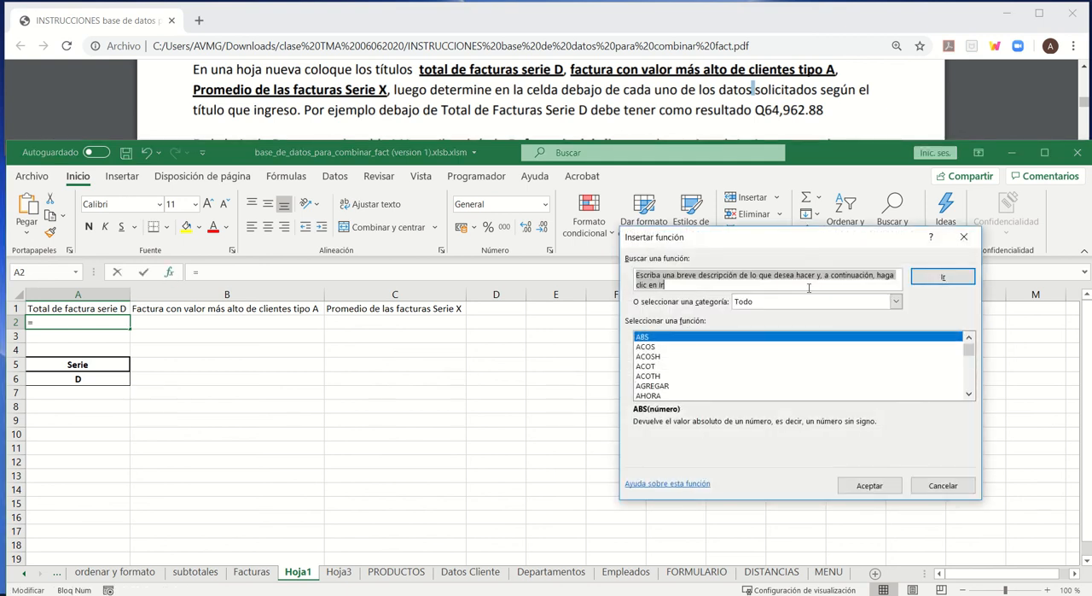
left_click(780, 306)
left_click(779, 306)
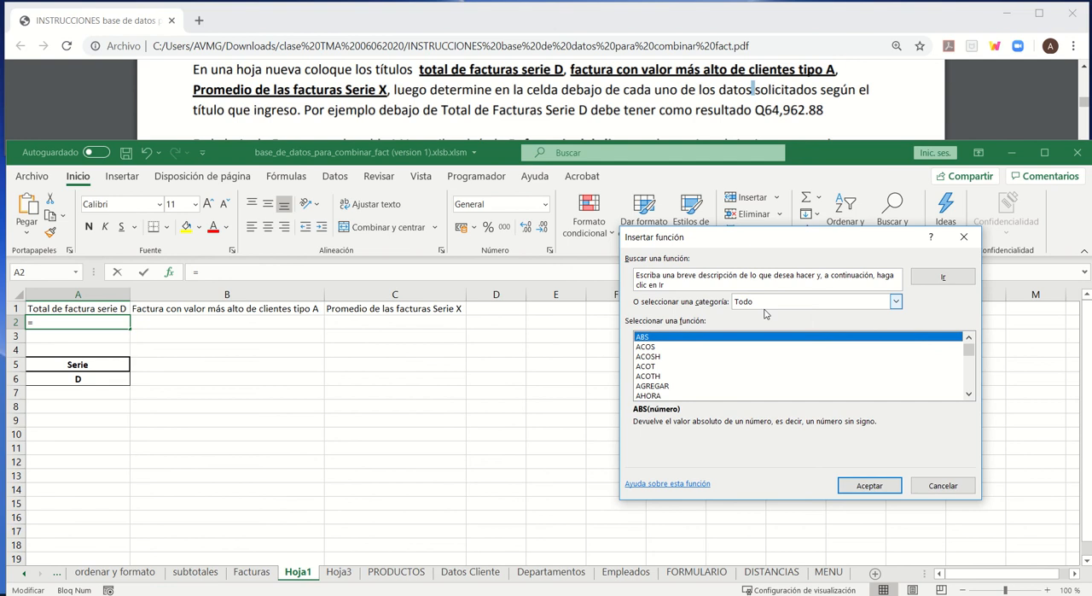
scroll(687, 360, "down", 4)
scroll(687, 359, "down", 2)
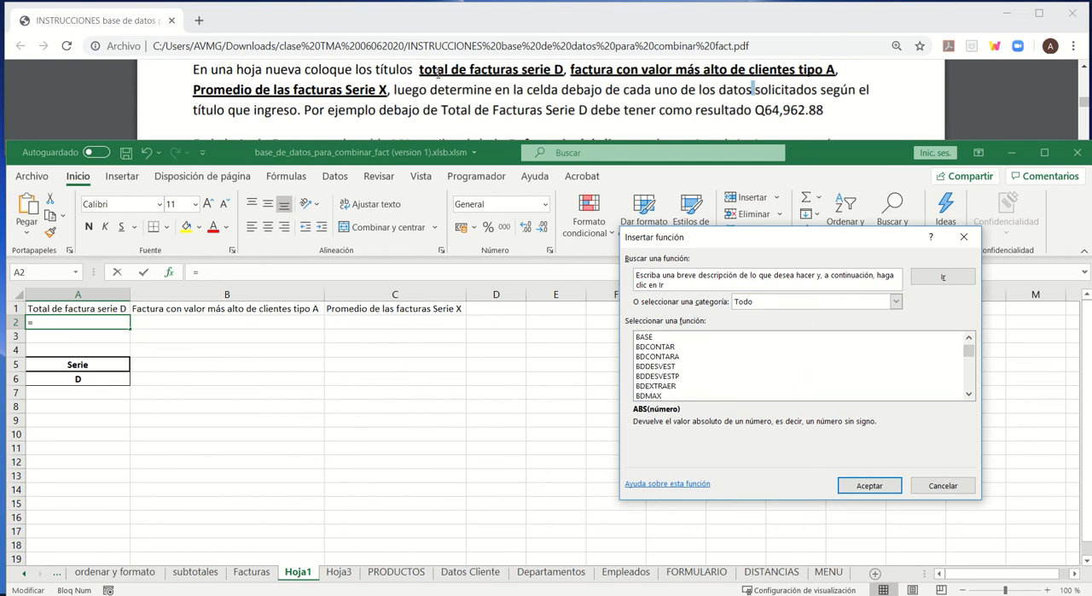
scroll(655, 382, "down", 1)
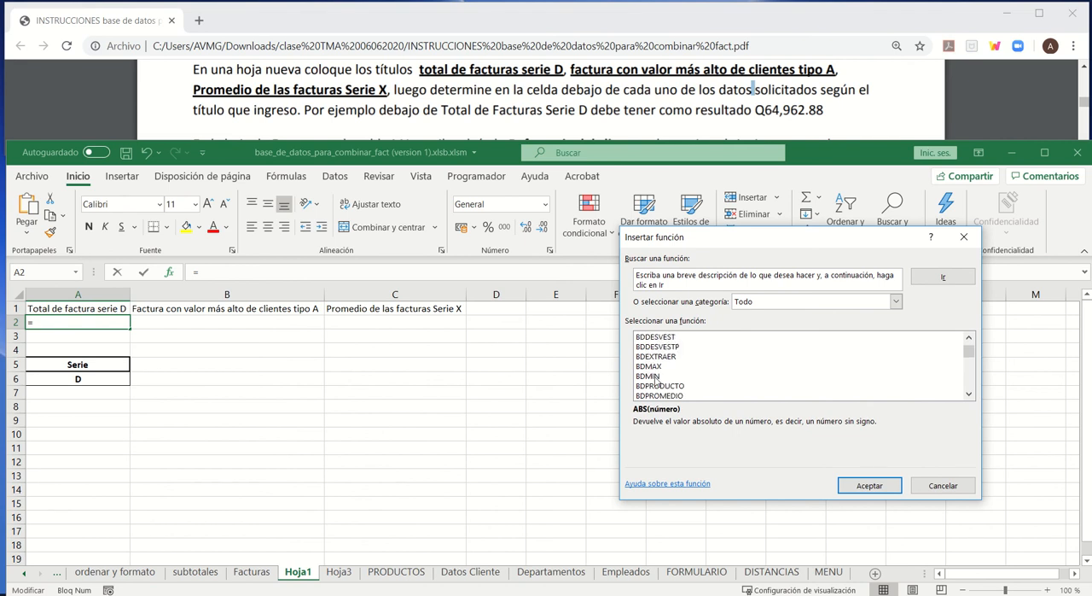
scroll(655, 382, "down", 1)
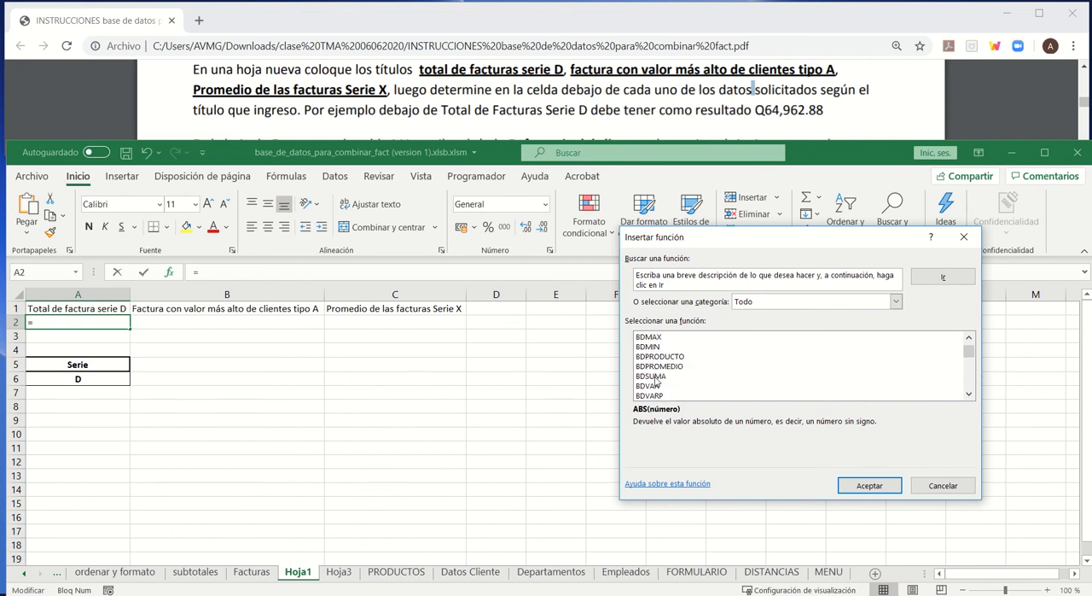
left_click(657, 377)
left_click(860, 492)
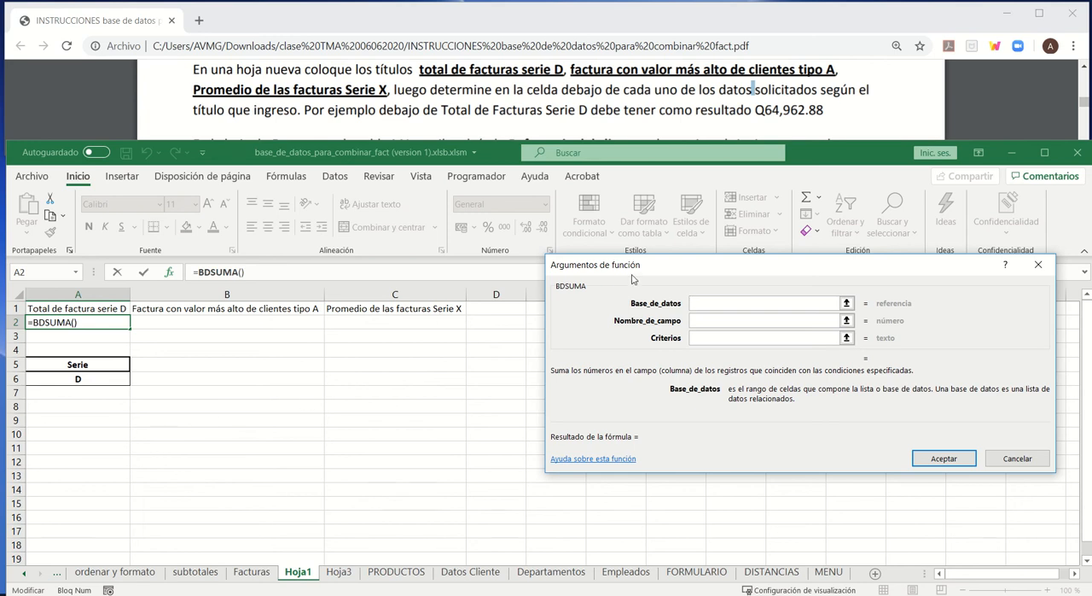
- Set BDSUMA's Base_de_datos to Facturas!A1:M16 and its Nombre_de_campo to the Total header, Facturas!L1
left_click_drag(633, 279, 396, 217)
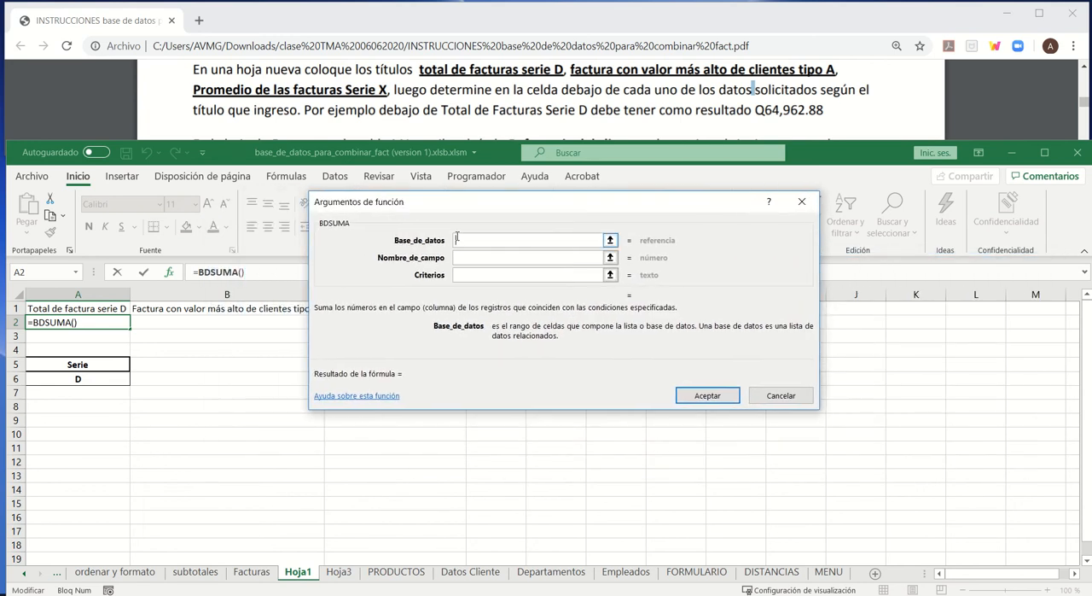
left_click(252, 571)
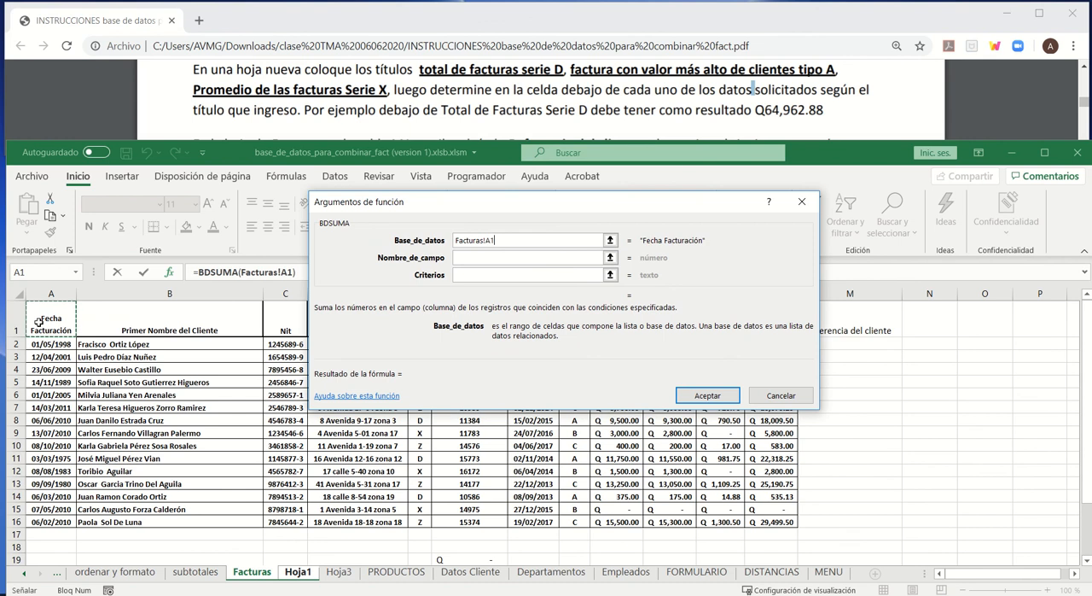
left_click_drag(45, 328, 898, 522)
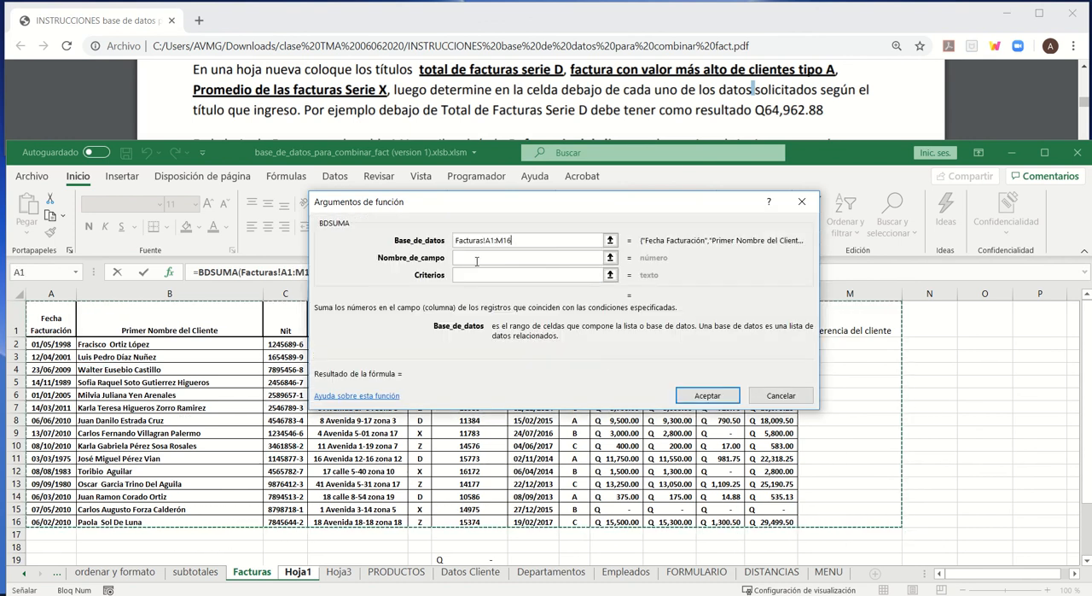
left_click(476, 257)
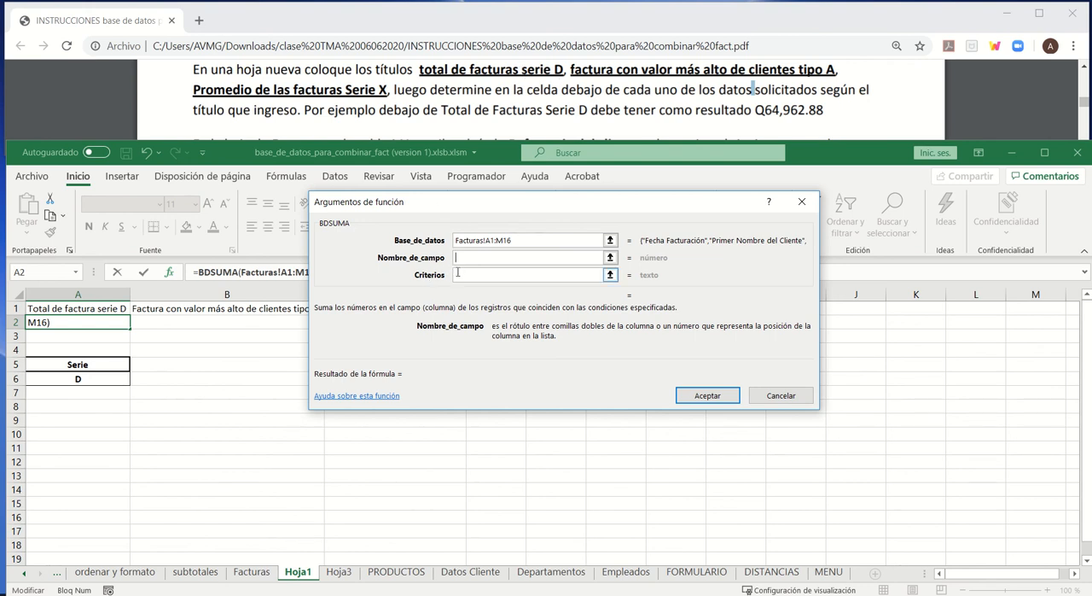
left_click(252, 572)
left_click_drag(530, 217, 522, 355)
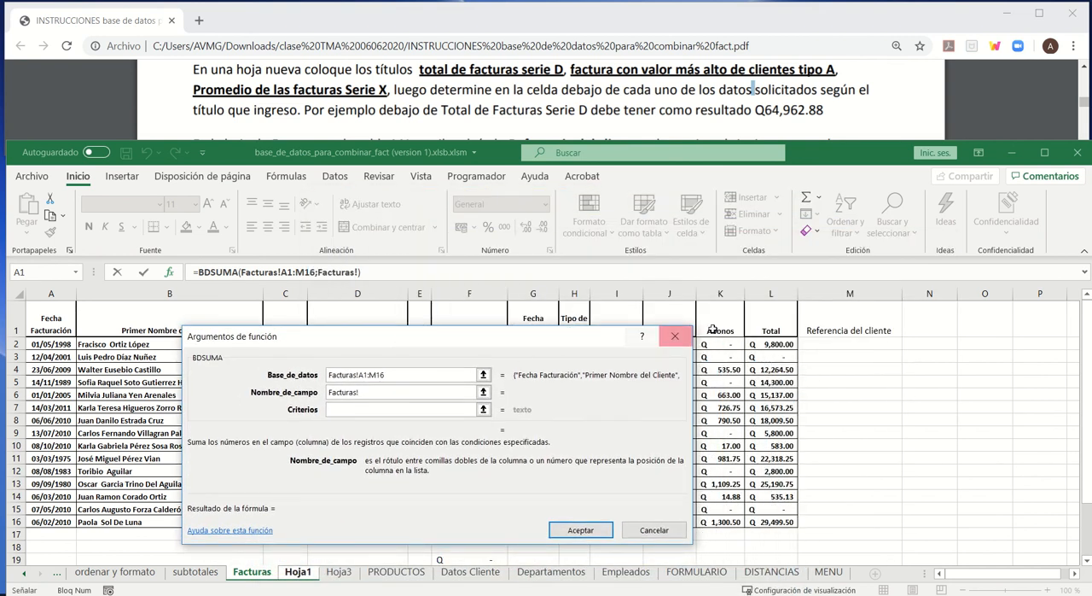
left_click(772, 328)
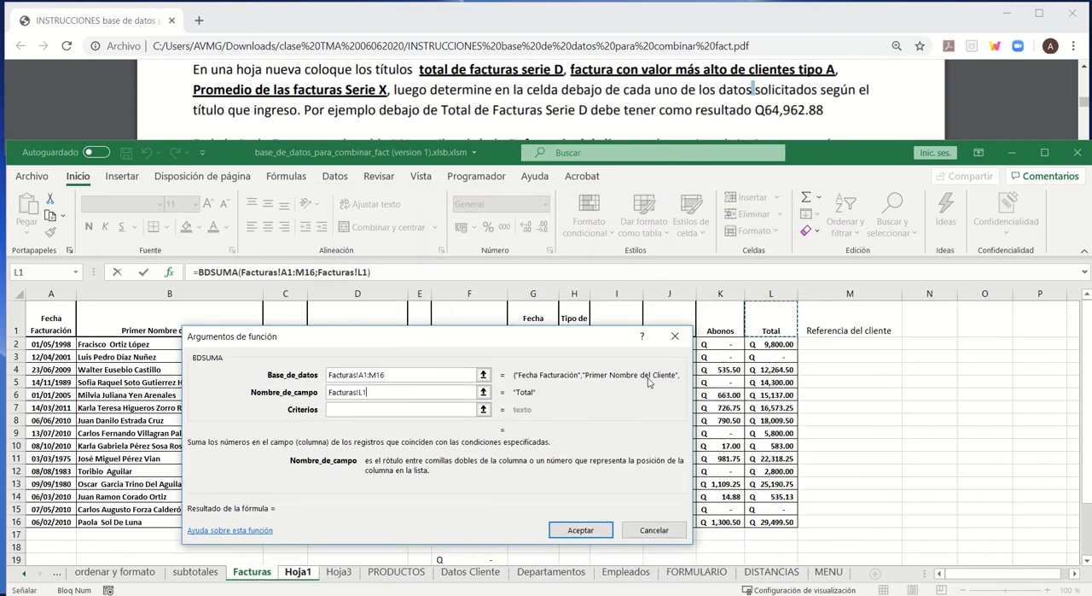
- Set BDSUMA's Criterios to A5:A6 on Hoja1 and accept the function
left_click(359, 408)
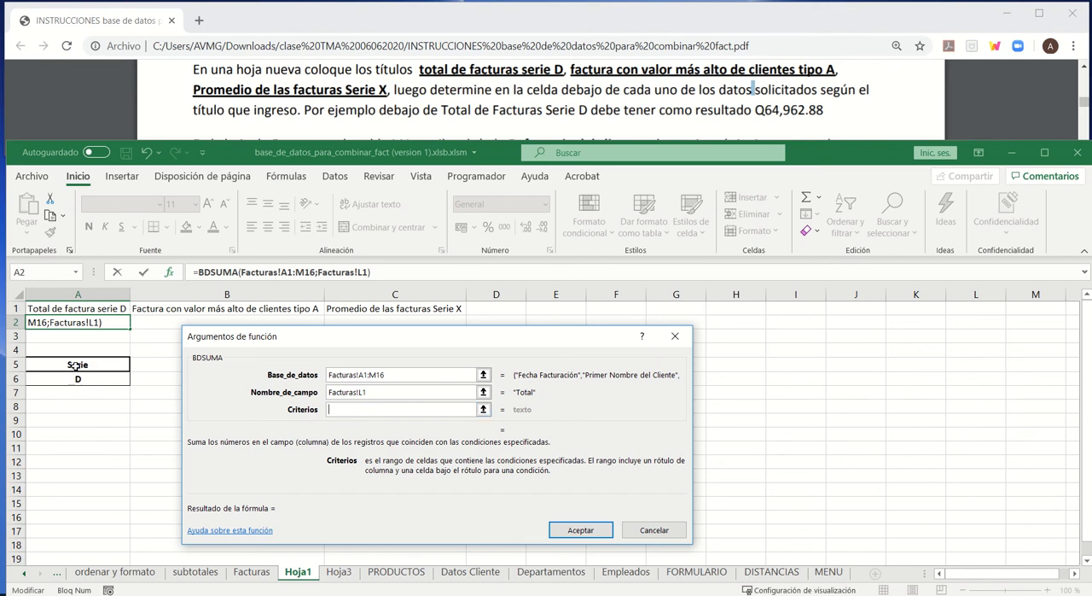
left_click_drag(75, 364, 79, 378)
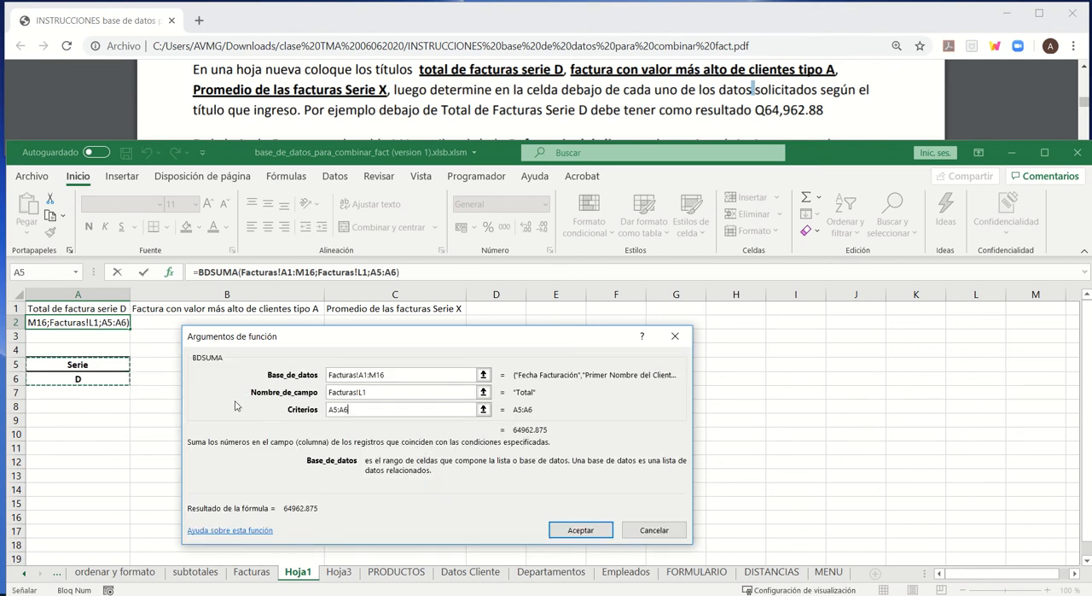
left_click(571, 530)
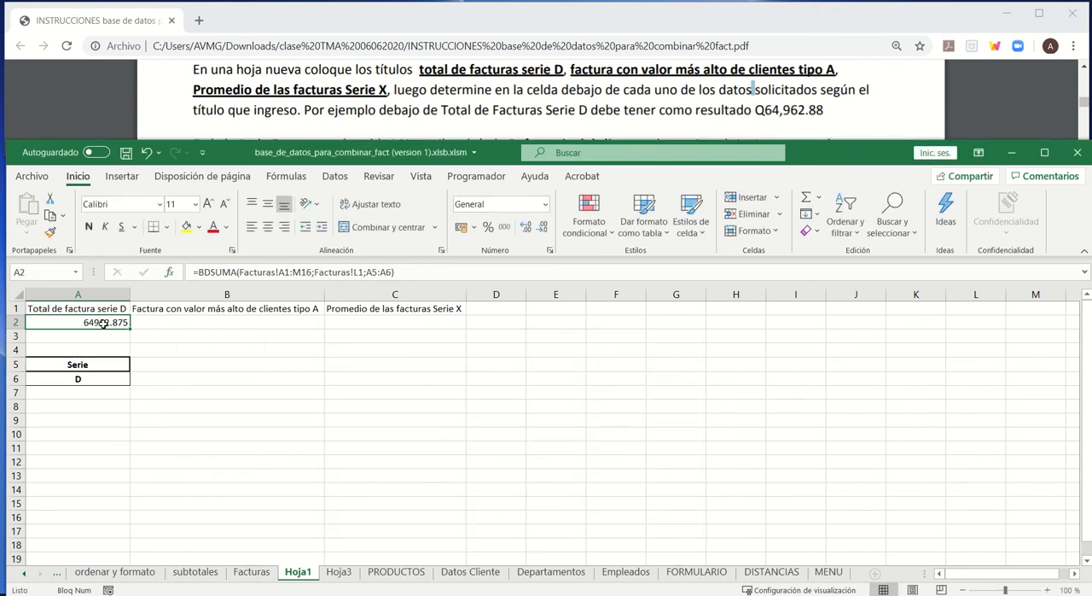
- Format the serie D total in cell A2 with the Contabilidad number format
left_click(543, 205)
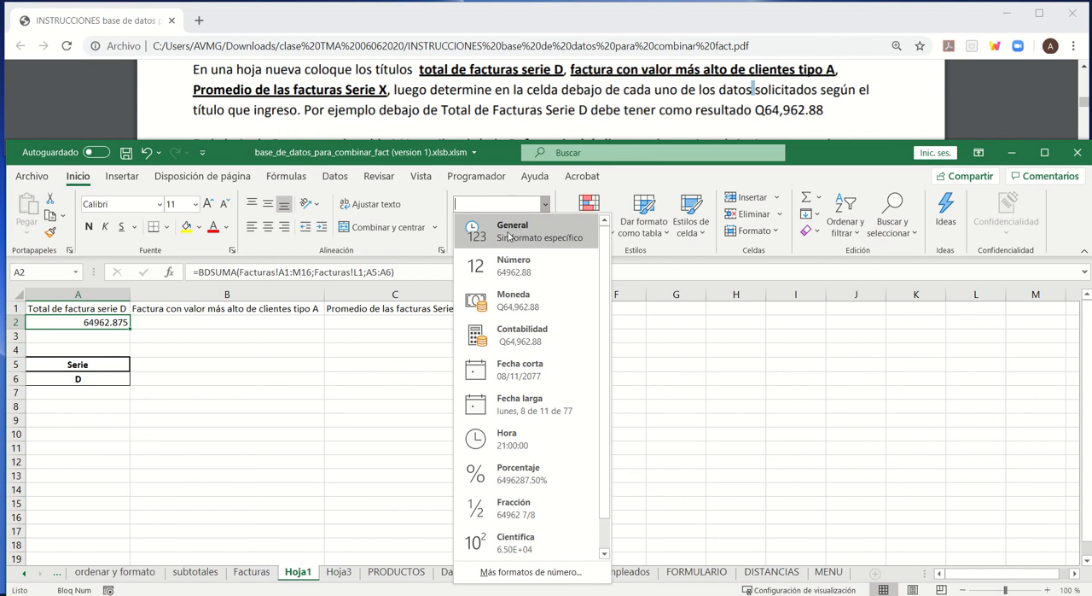
left_click(511, 230)
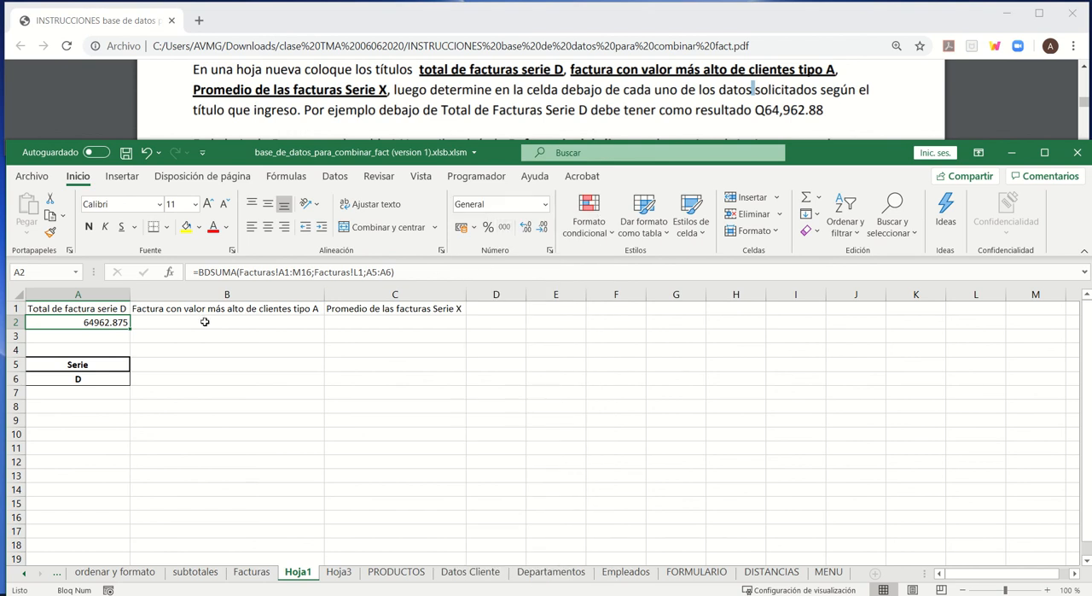
left_click(544, 206)
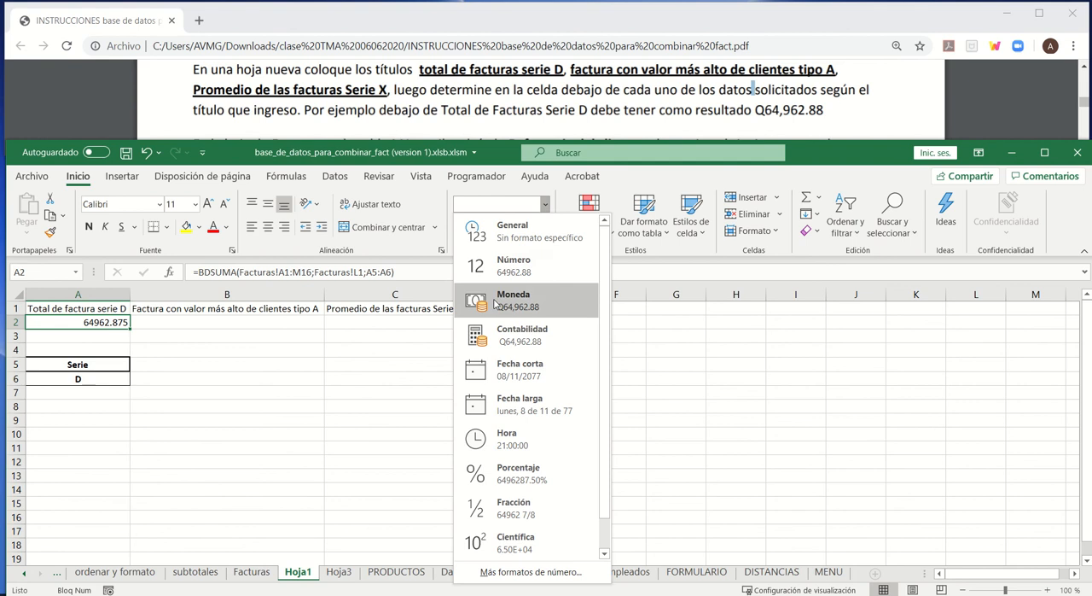
left_click(504, 334)
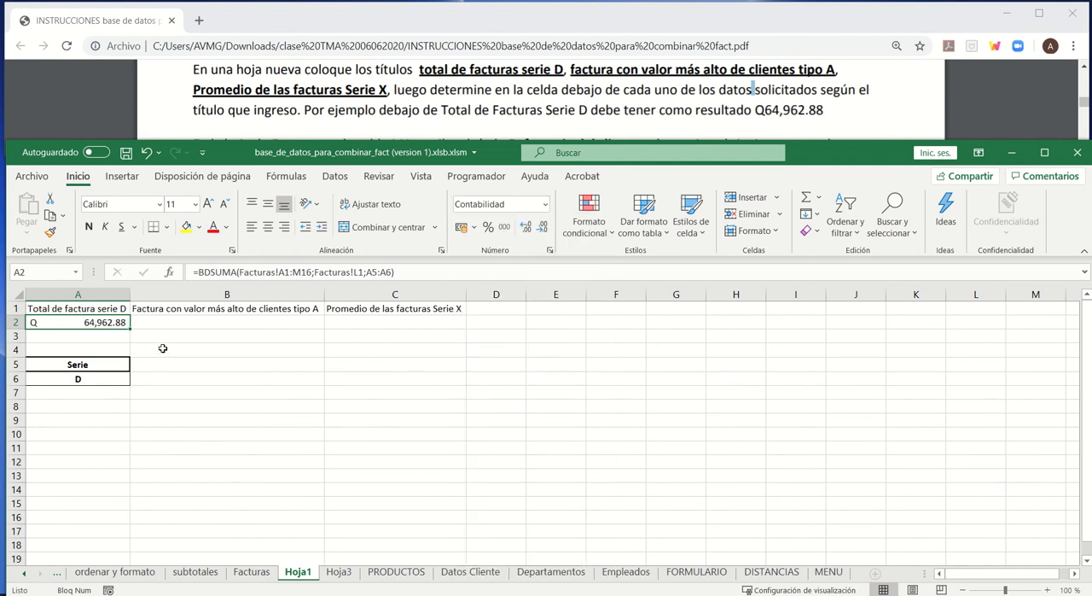
- Widen column A slightly and review the serie D title and its total
left_click(156, 327)
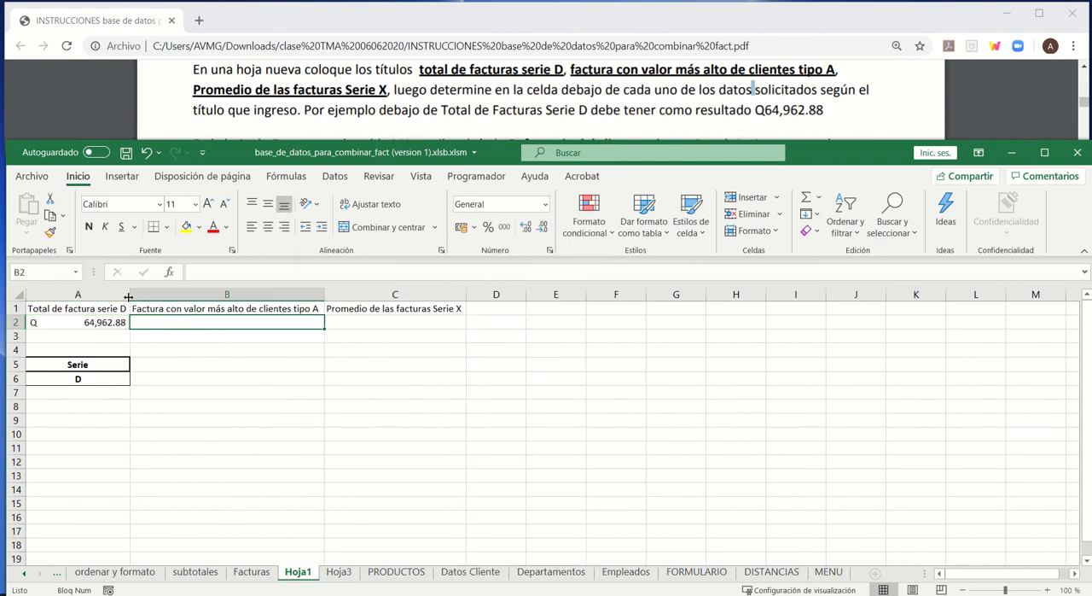
left_click_drag(130, 296, 159, 295)
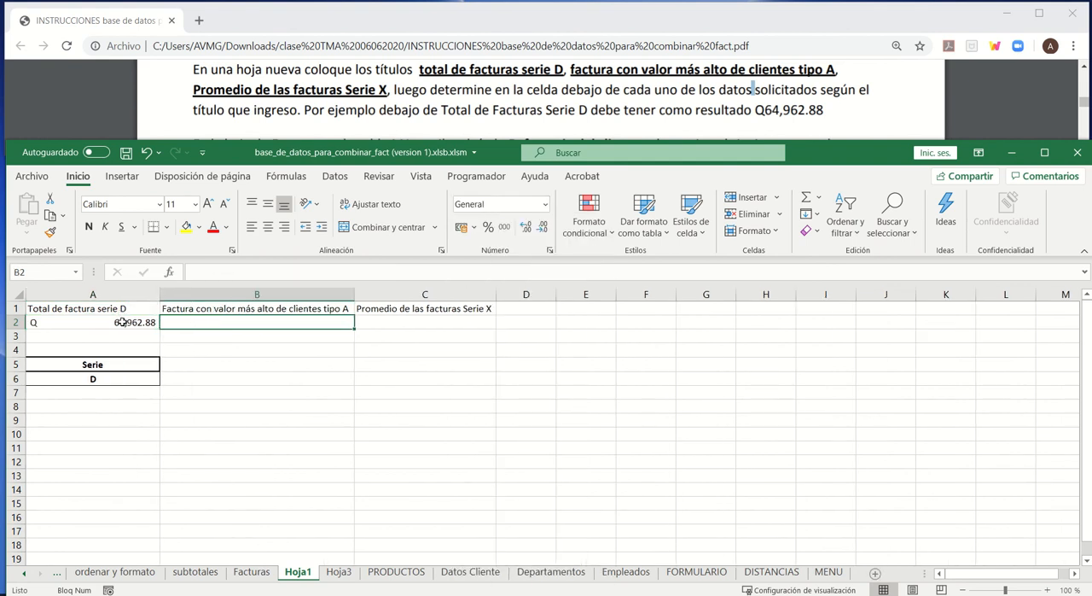
left_click(87, 309)
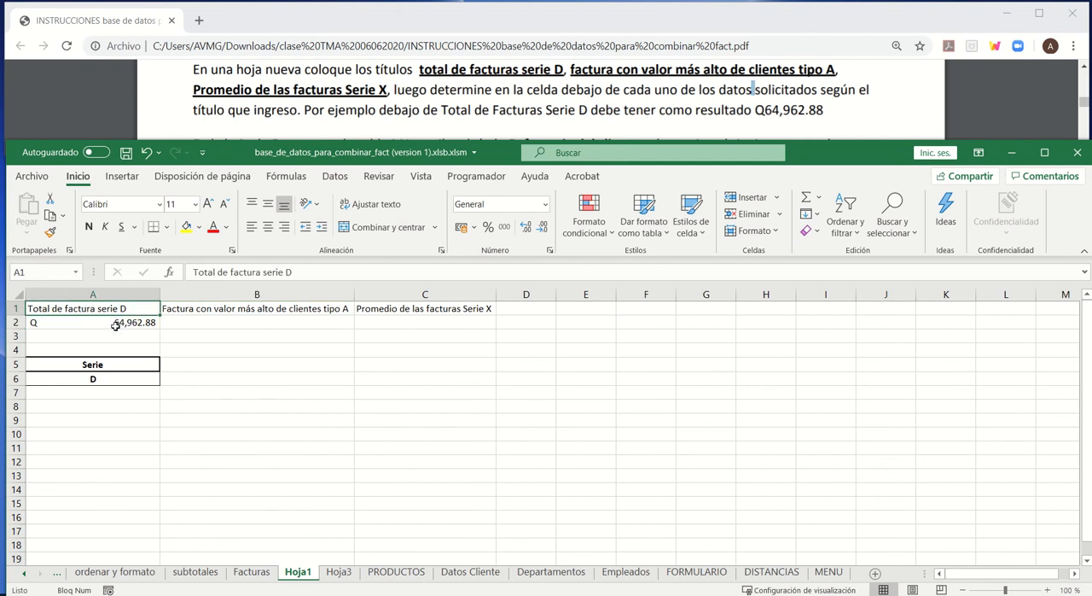
left_click(116, 326)
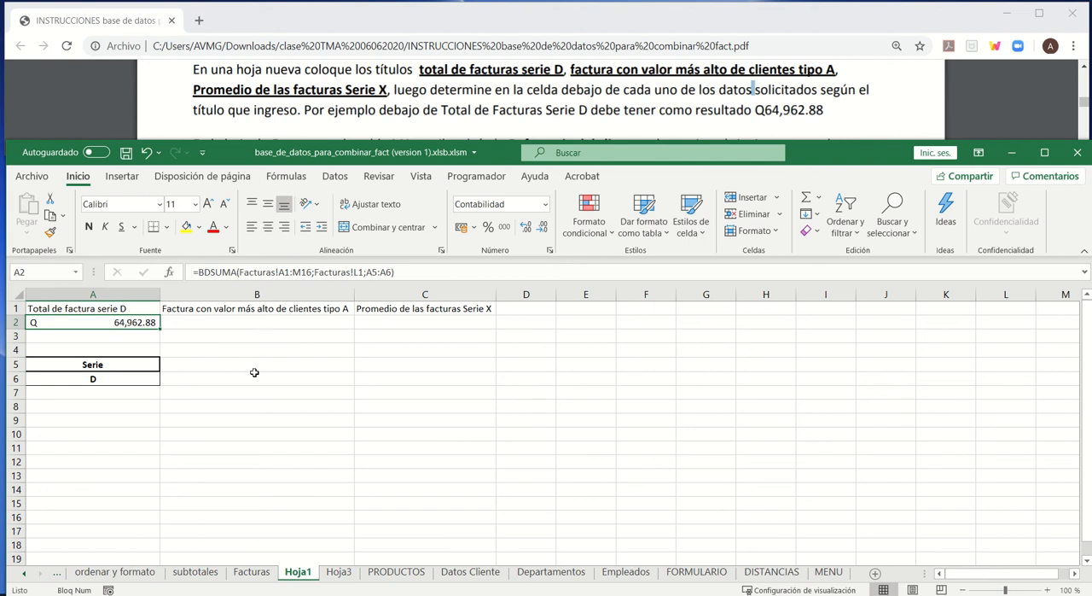
- Copy the Tipo de Cliente header and its A value from Facturas H1:H2 into cells B5:B6 of Hoja1 as the criteria
left_click(206, 322)
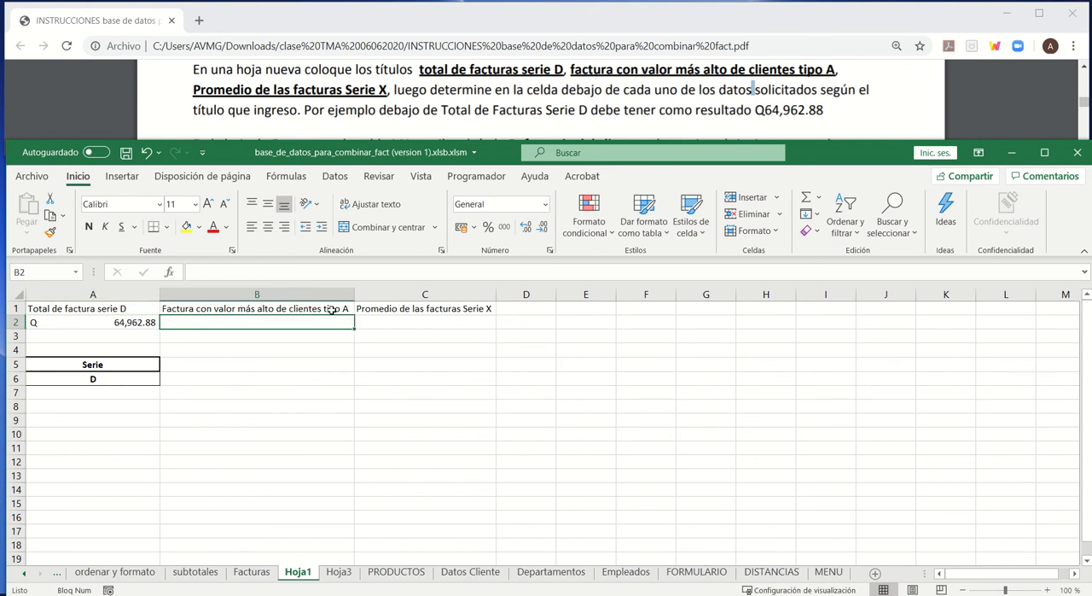
left_click(261, 575)
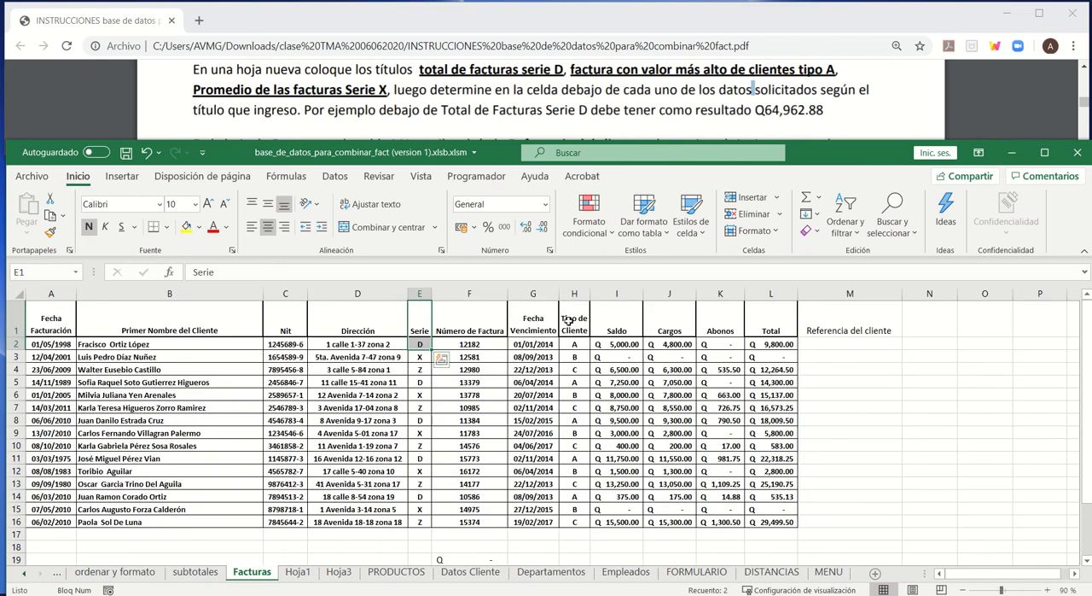
mouse_move(569, 323)
left_mouse_down()
mouse_move(571, 344)
mouse_move(574, 331)
left_mouse_up()
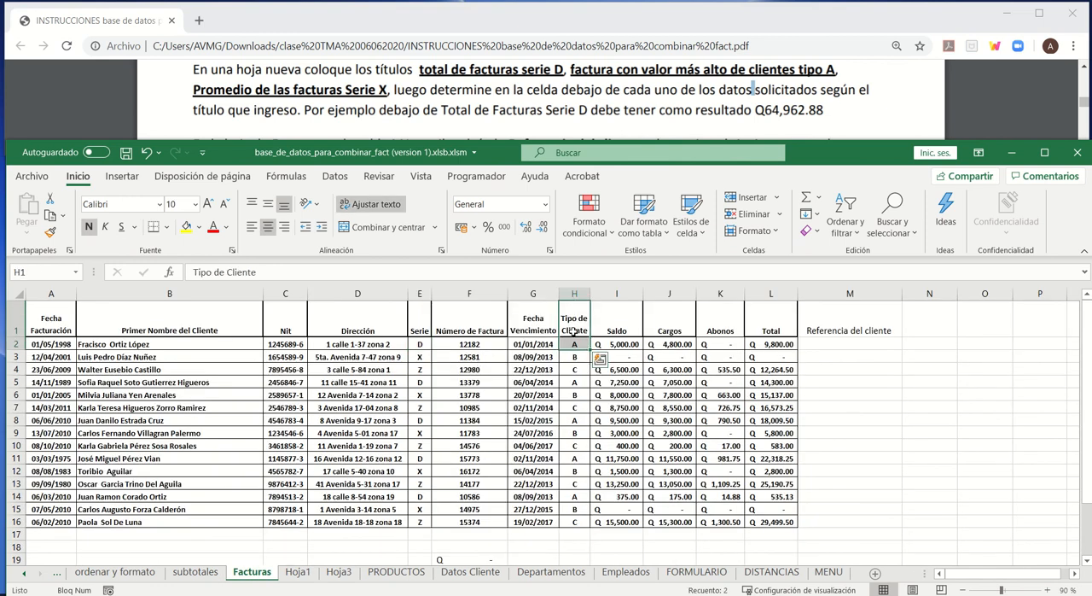
key("ctrl+c")
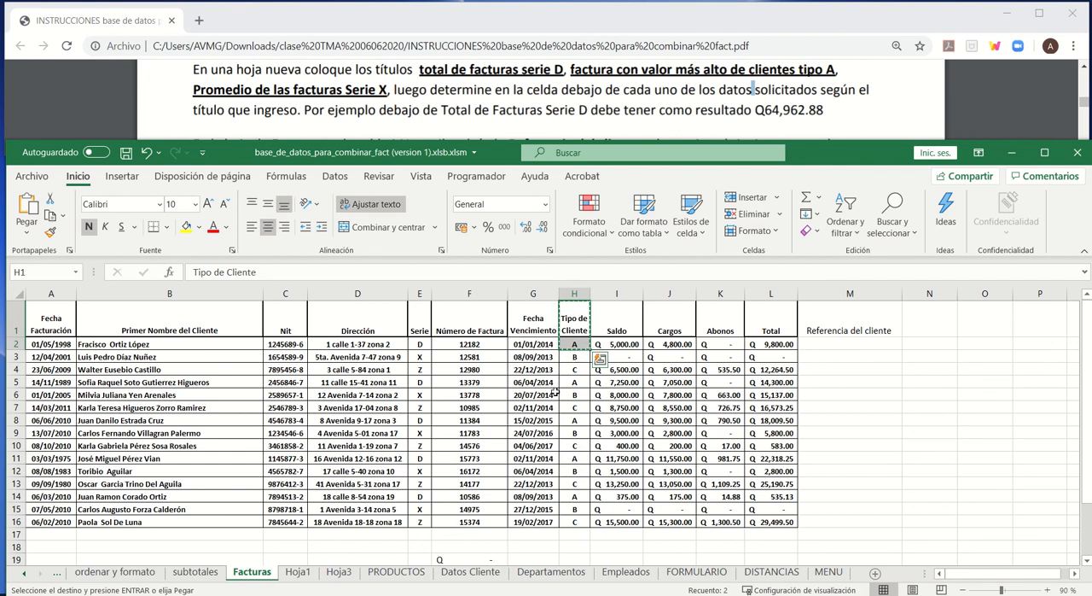
left_click(296, 571)
left_click_drag(233, 362, 312, 374)
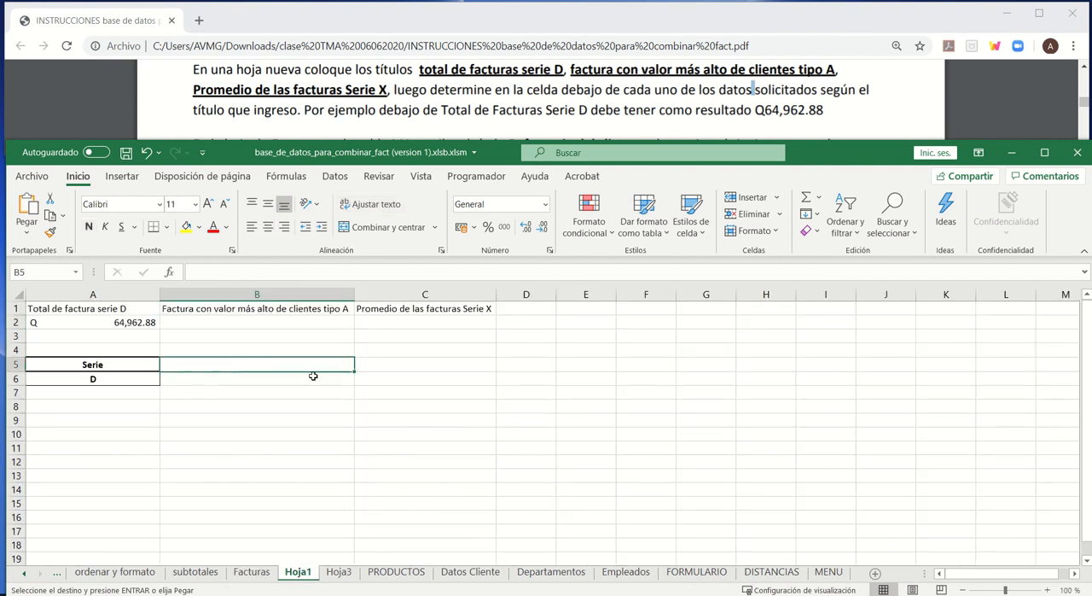
key("Return")
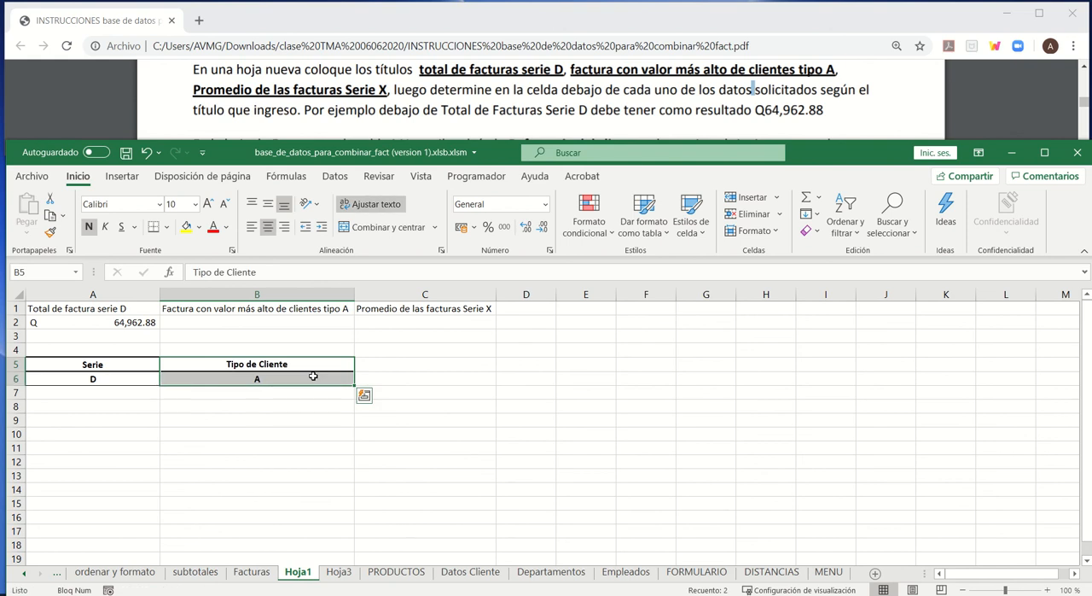
- Select cell B2, under the title for the highest invoice of type A clients
left_click(219, 322)
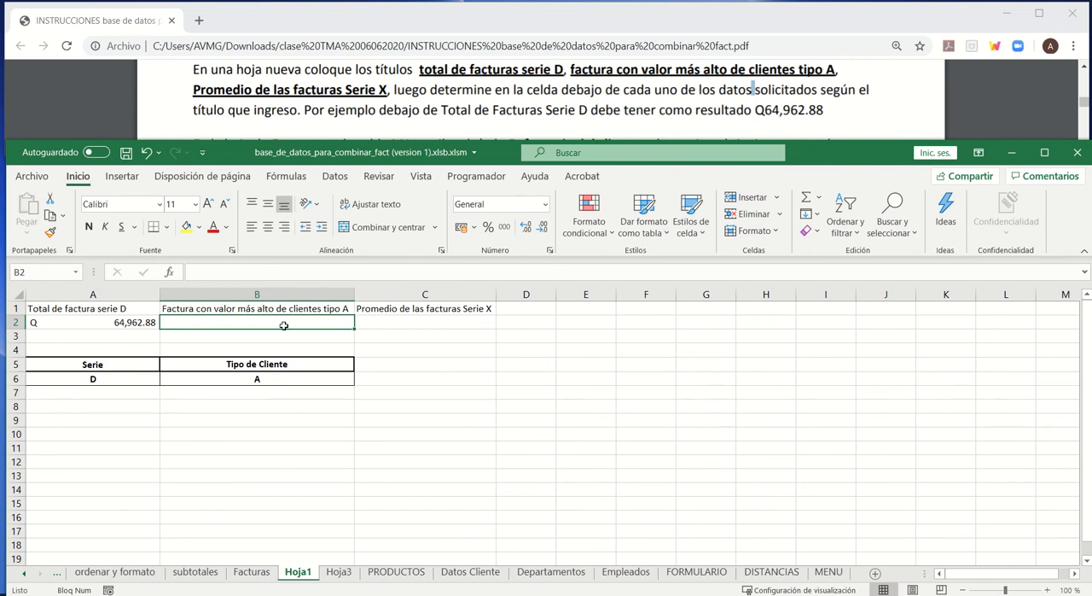
- Start a BDMAX formula in cell B2 of Hoja1 with the Facturas range A1:M16 as its database
type("=bd")
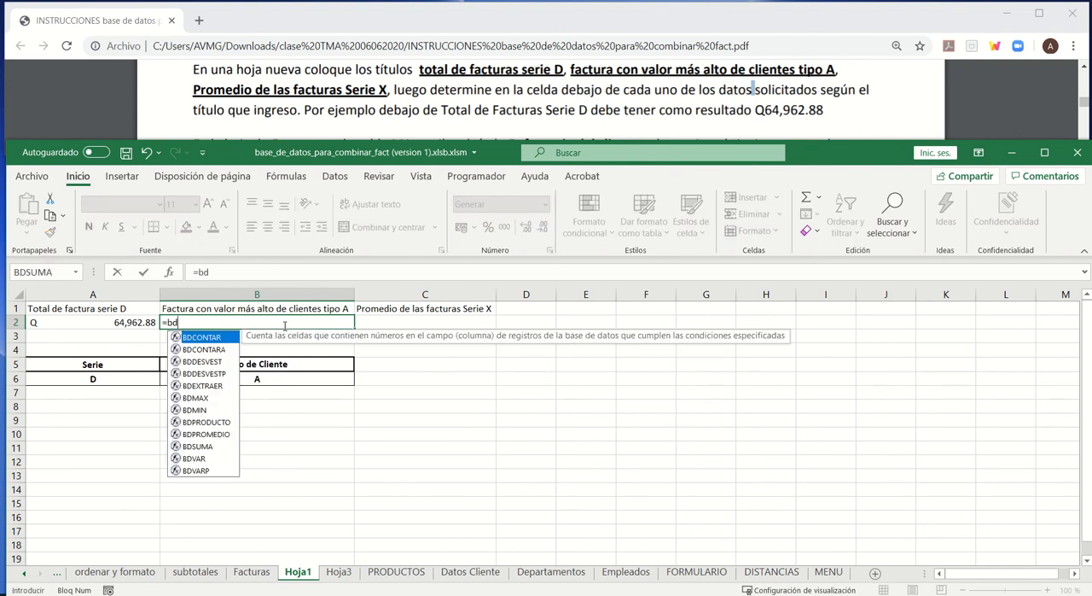
double_click(205, 398)
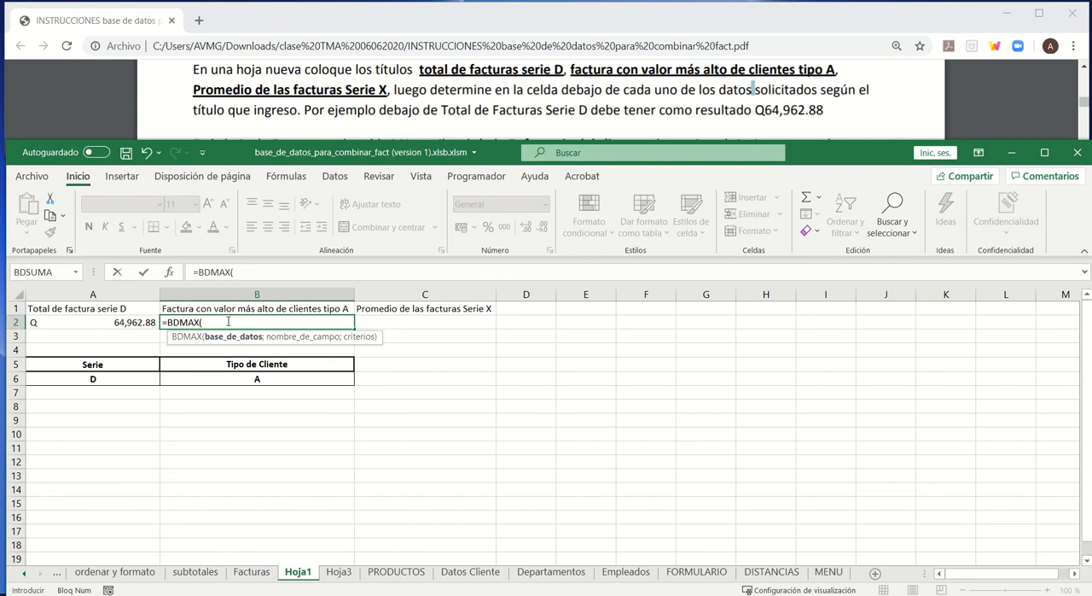
left_click(252, 572)
left_click_drag(56, 336, 818, 524)
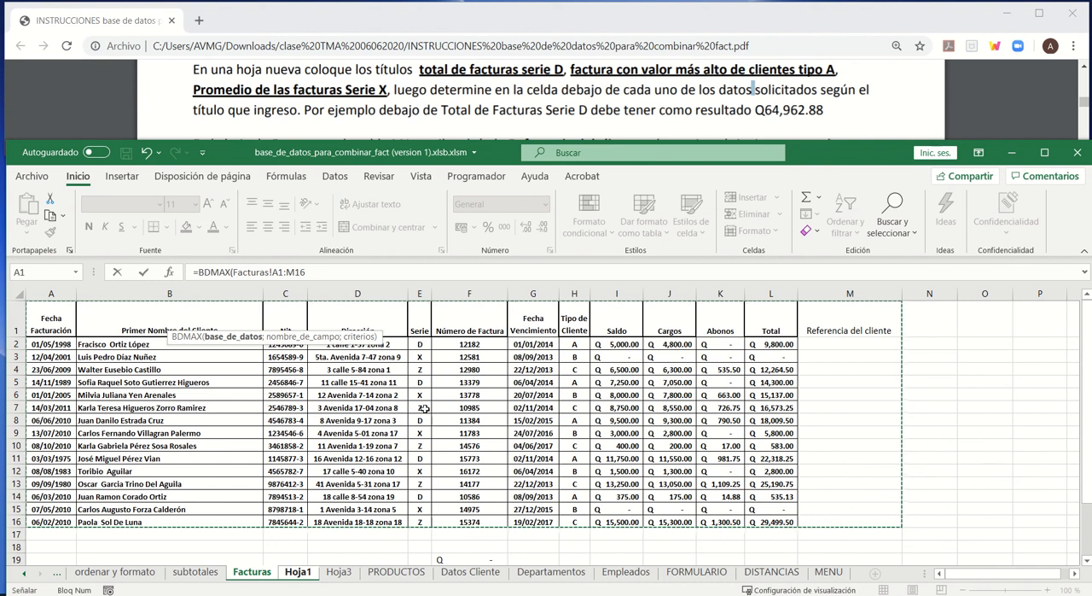
left_click(314, 273)
type(";")
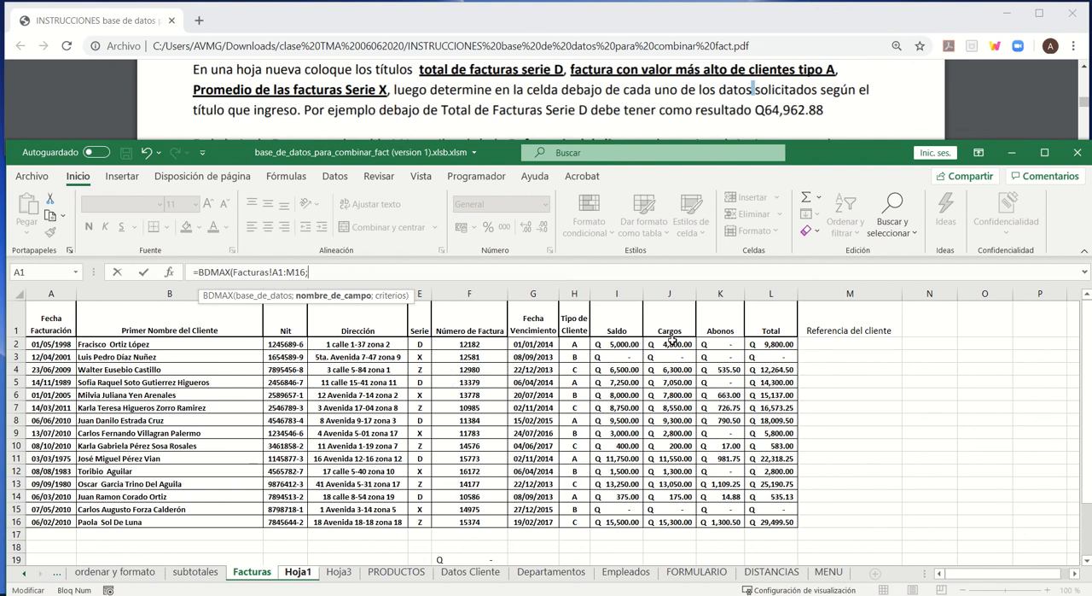
- Complete the BDMAX formula with the Total header Facturas!L1 as the field and Hoja1!B5:B6 as the criteria
left_click(769, 328)
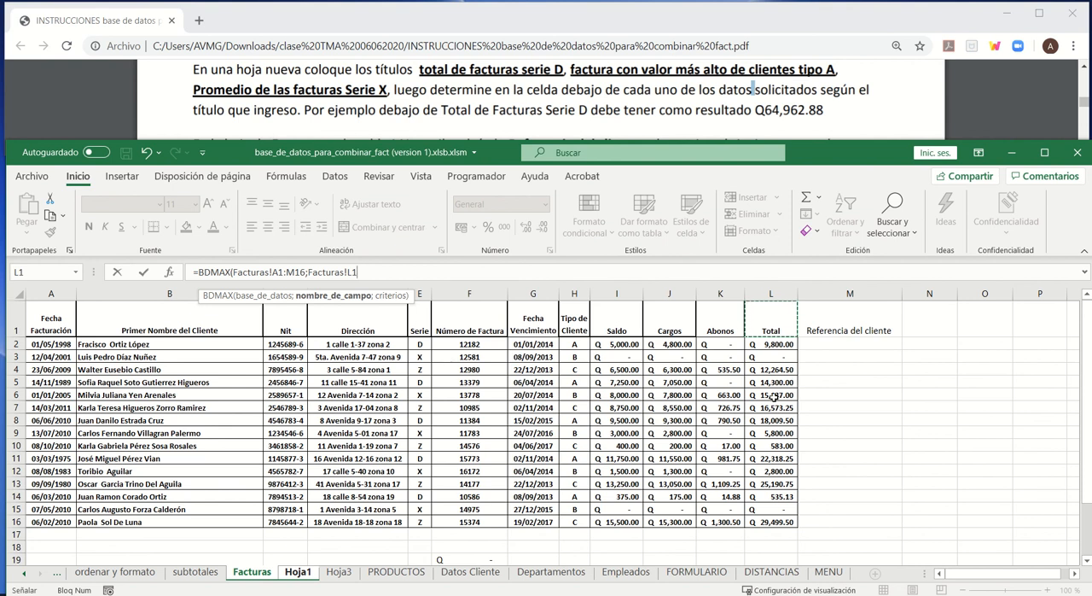
left_click(377, 270)
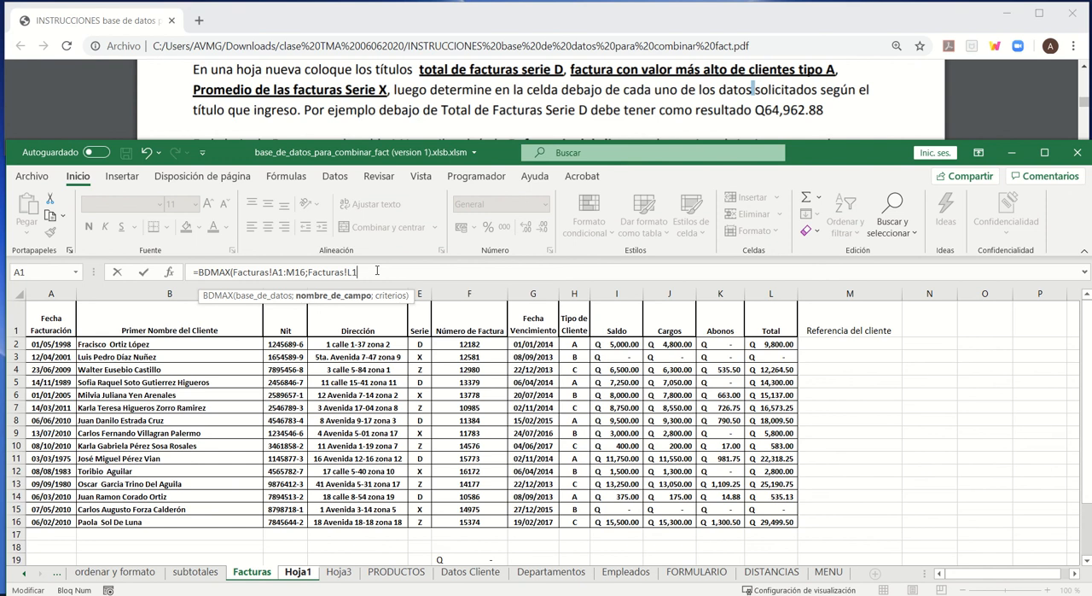
type(";")
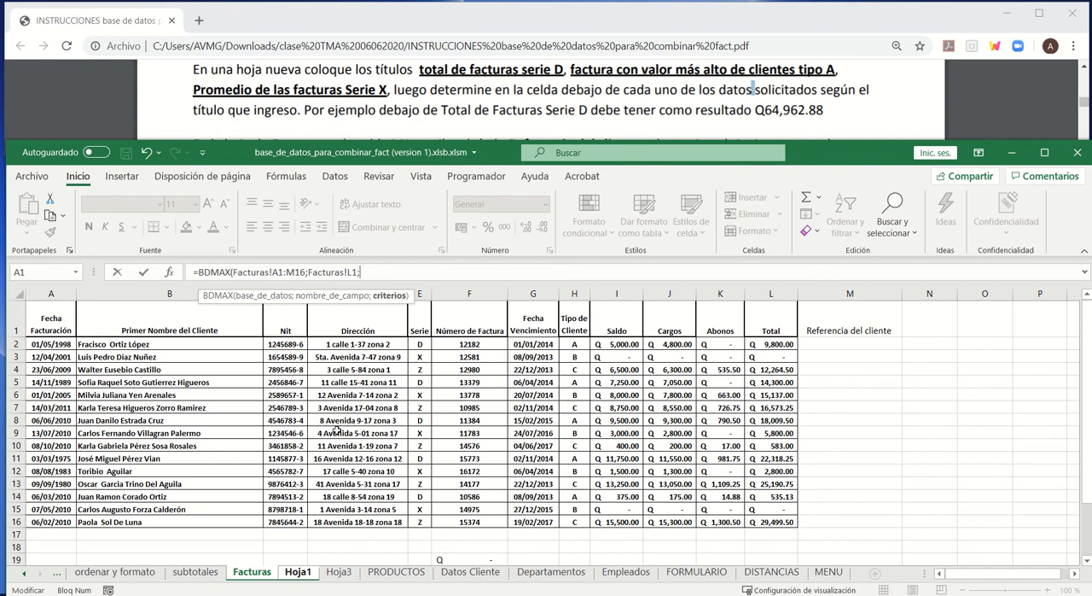
left_click(297, 572)
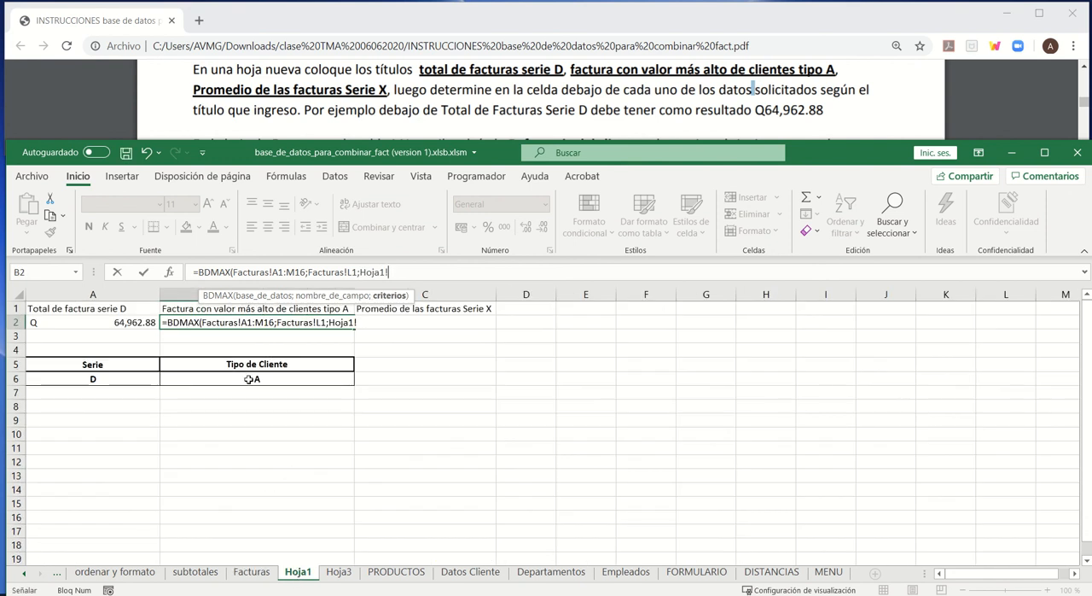
left_click_drag(257, 364, 256, 378)
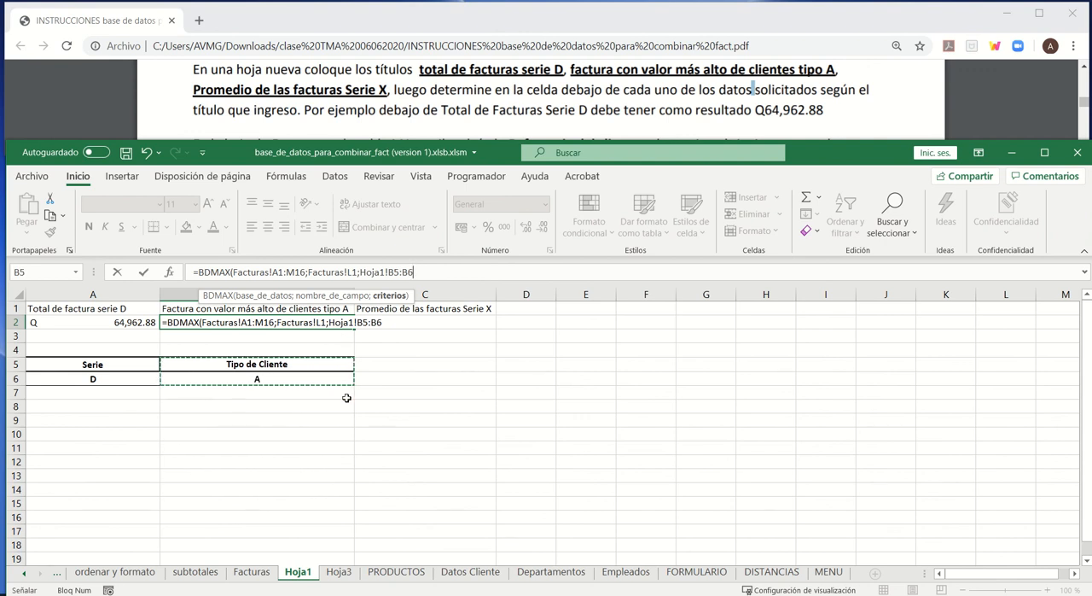
type(")")
key("Return")
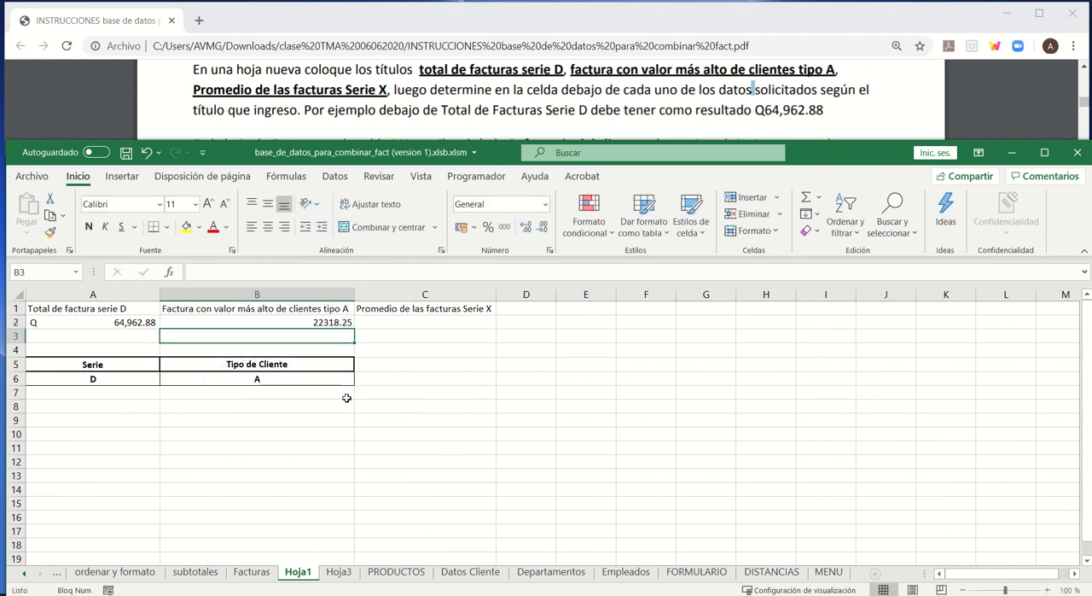
- Format the type A maximum in cell B2 with the Contabilidad number format
left_click(318, 321)
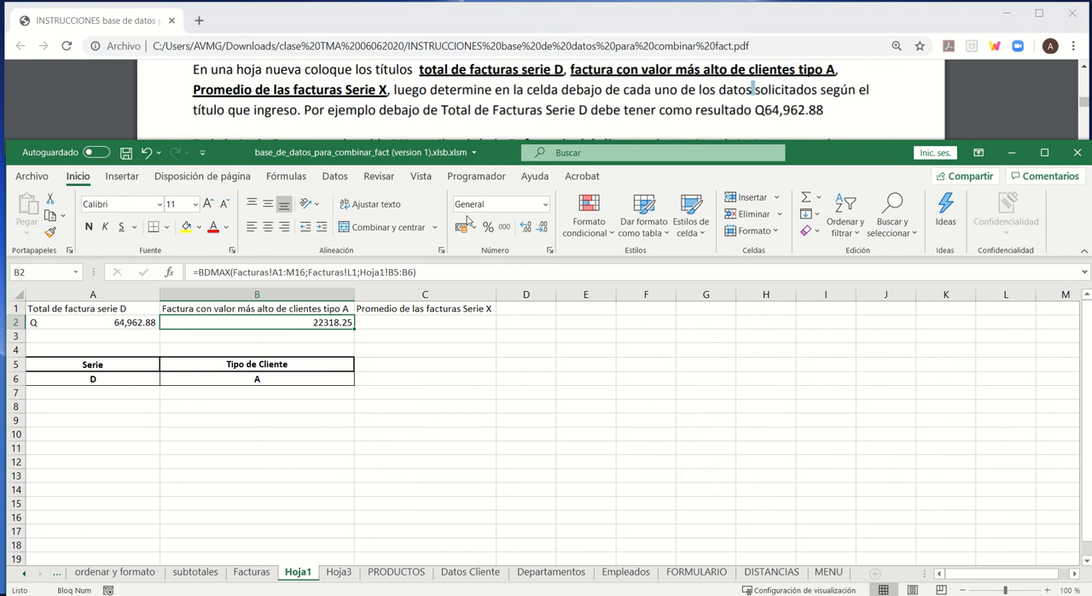
left_click(547, 212)
left_click(512, 335)
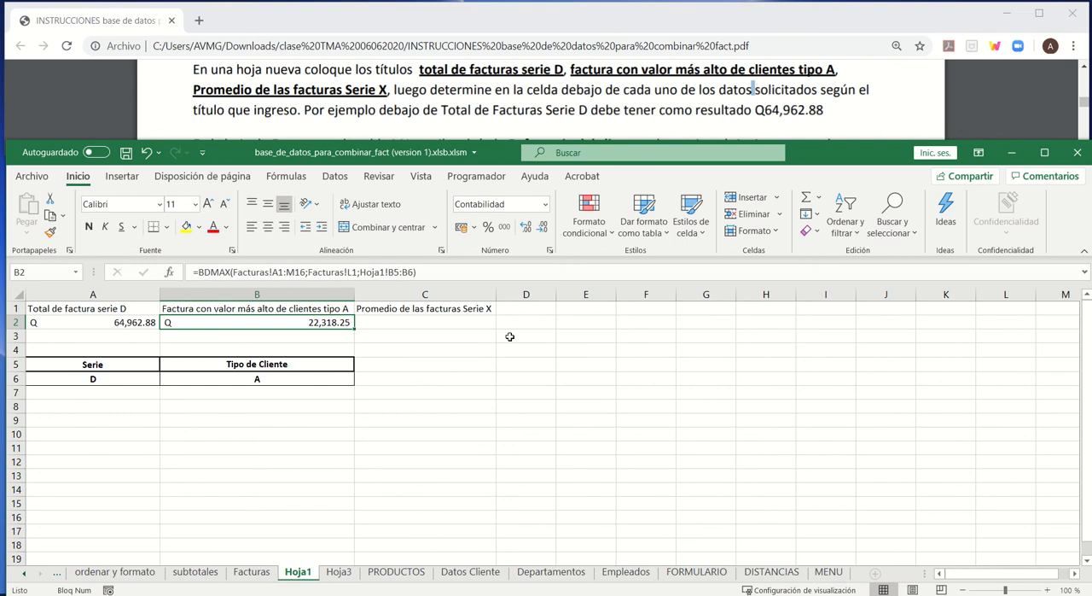
- Copy the Serie header from Facturas E1 into cell C5 of Hoja1 as the criteria heading for the average
left_click(425, 325)
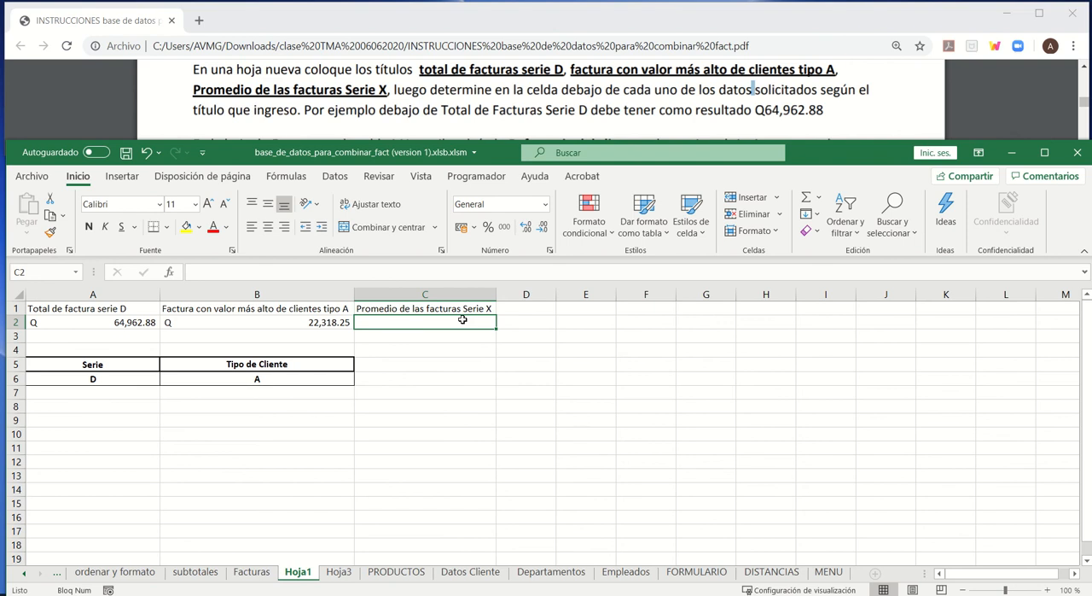
left_click(253, 573)
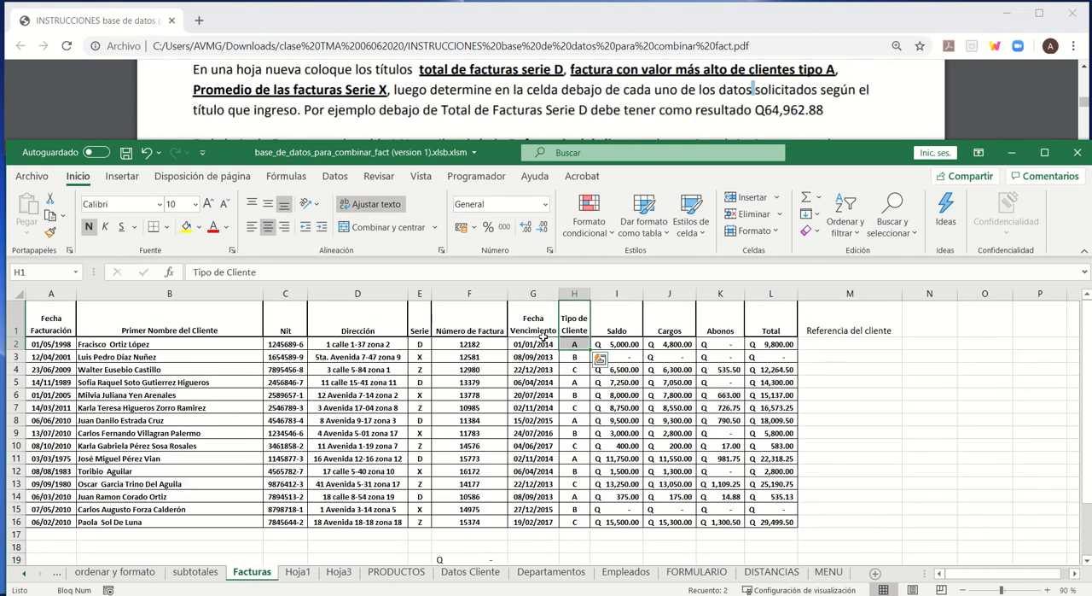
left_click(422, 326)
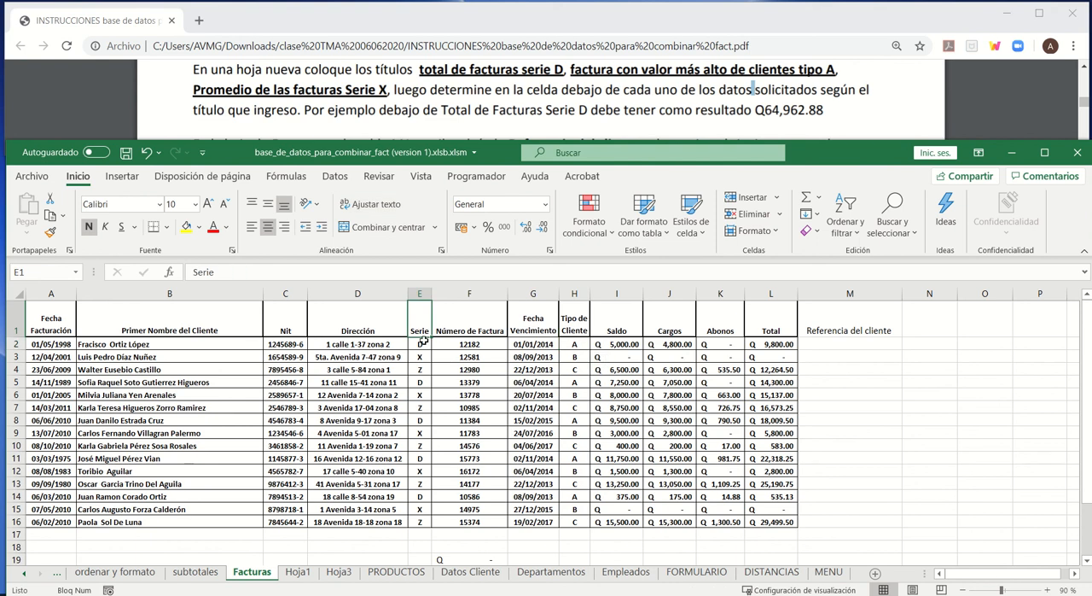
key("ctrl+c")
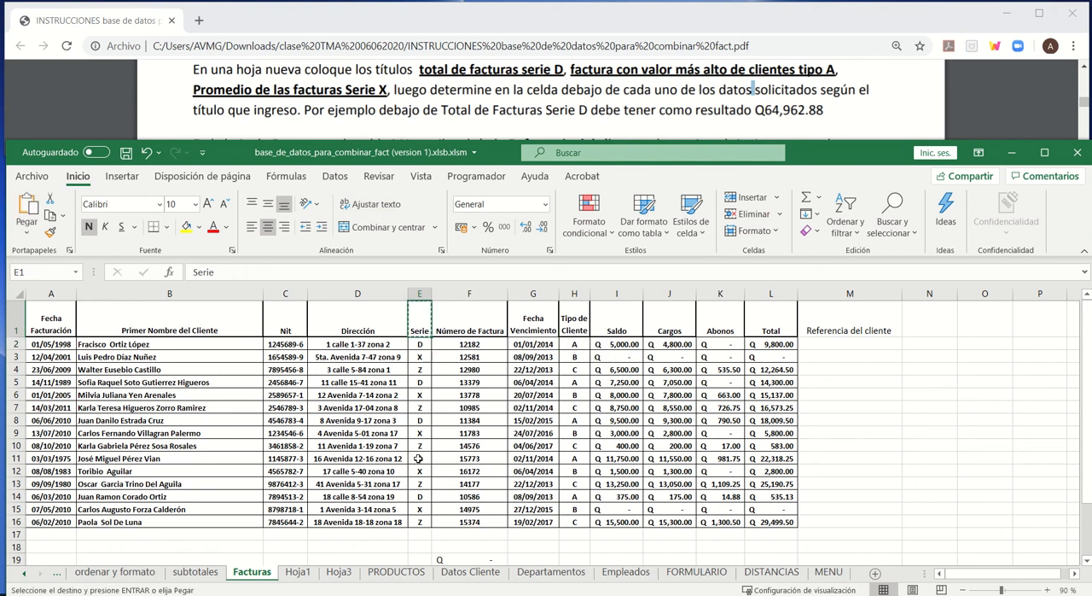
left_click(298, 571)
left_click(394, 361)
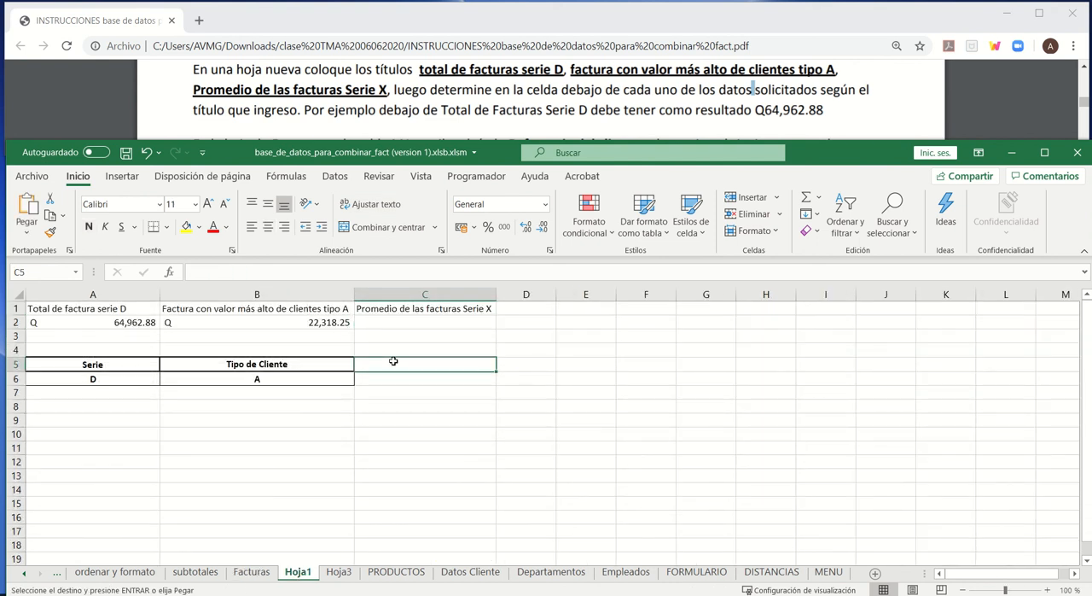
key("Return")
key("Return")
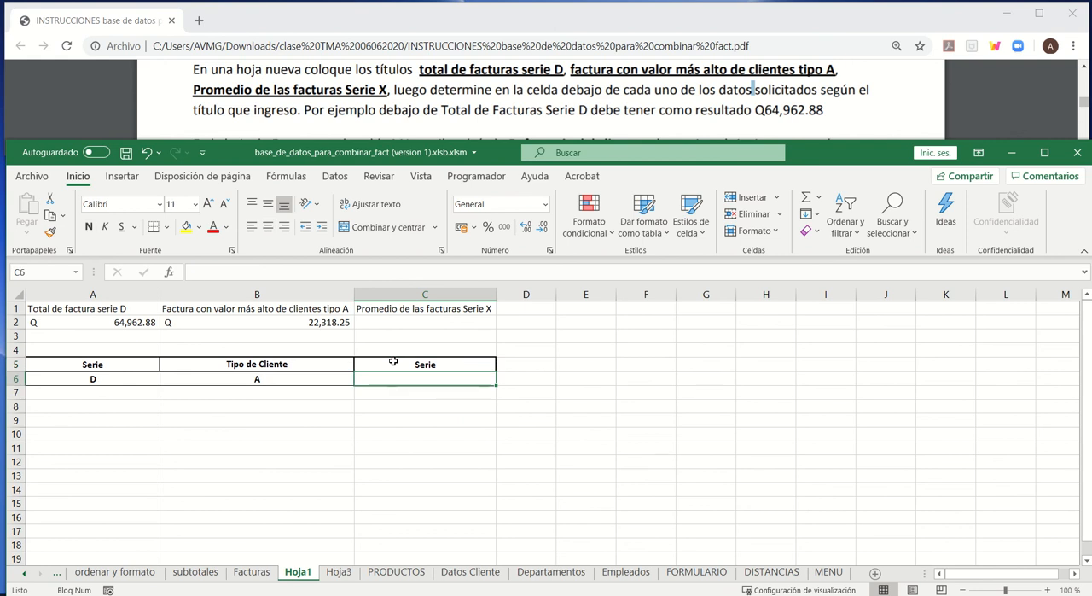
- Copy the X value from Facturas E3 into cell C6 of Hoja1, under the Serie header
left_click(253, 570)
left_click(422, 358)
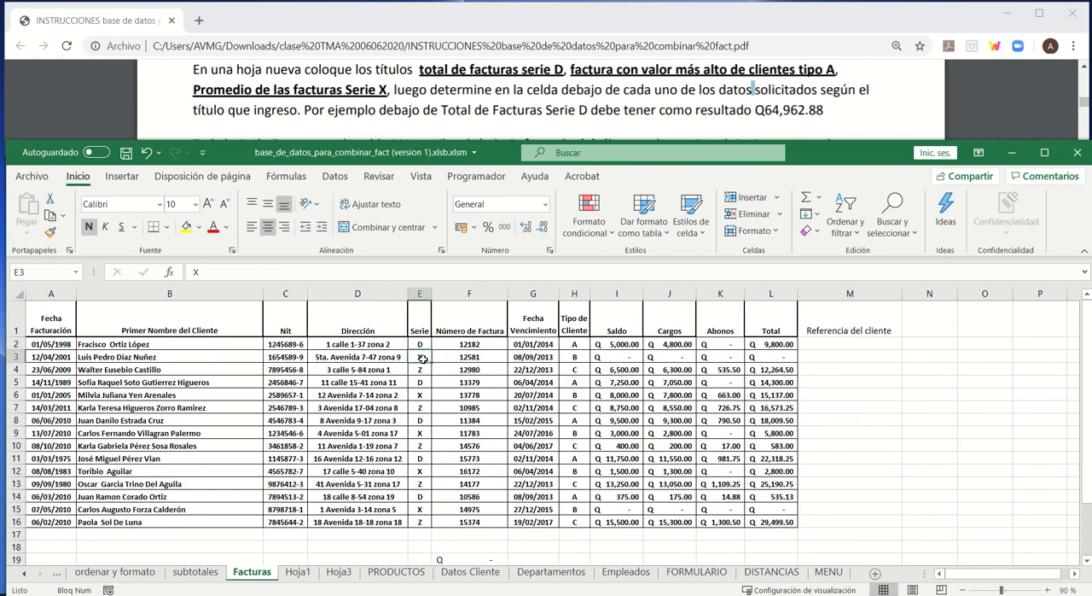
key("ctrl+c")
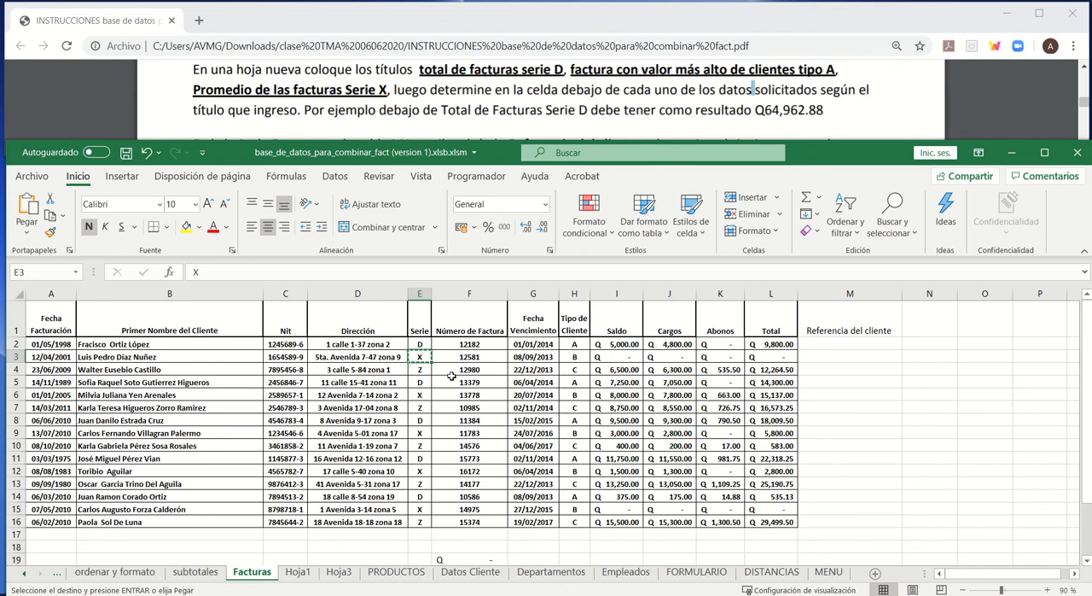
left_click(298, 571)
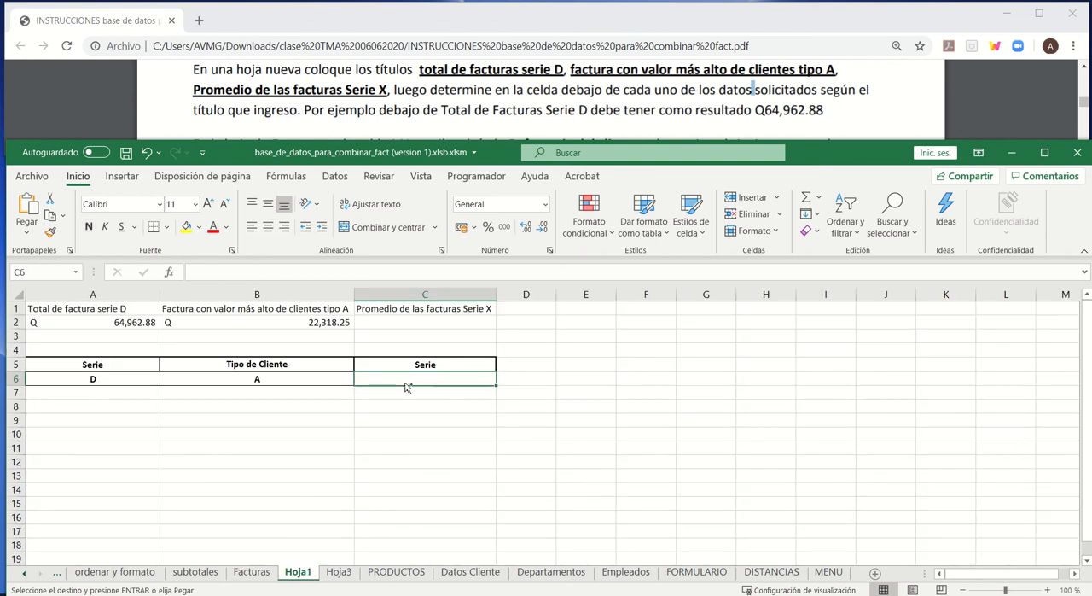
key("ctrl+v")
left_click(449, 417)
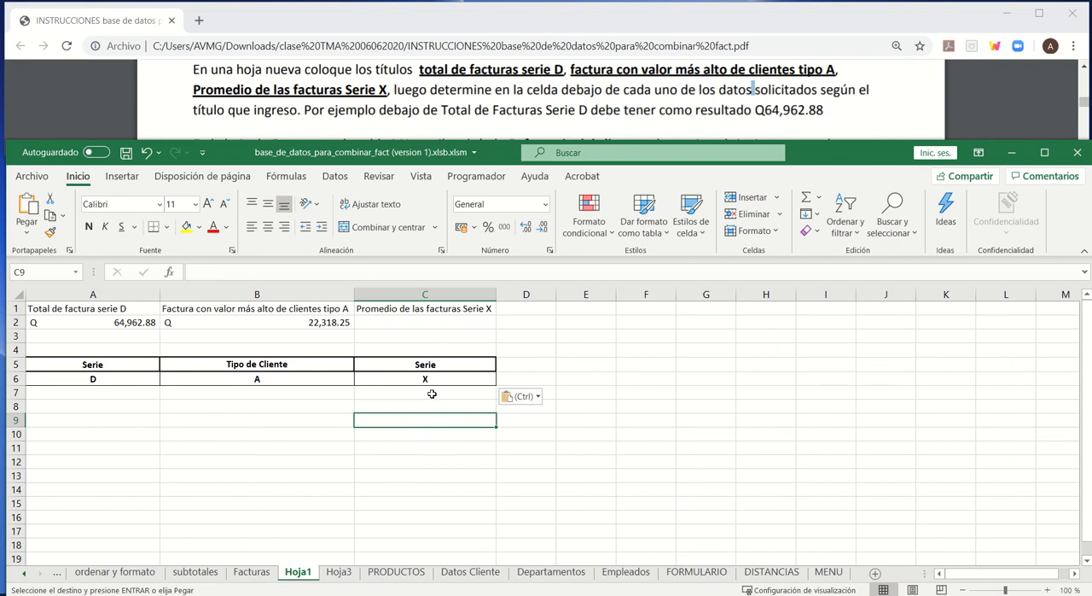
left_click(434, 381)
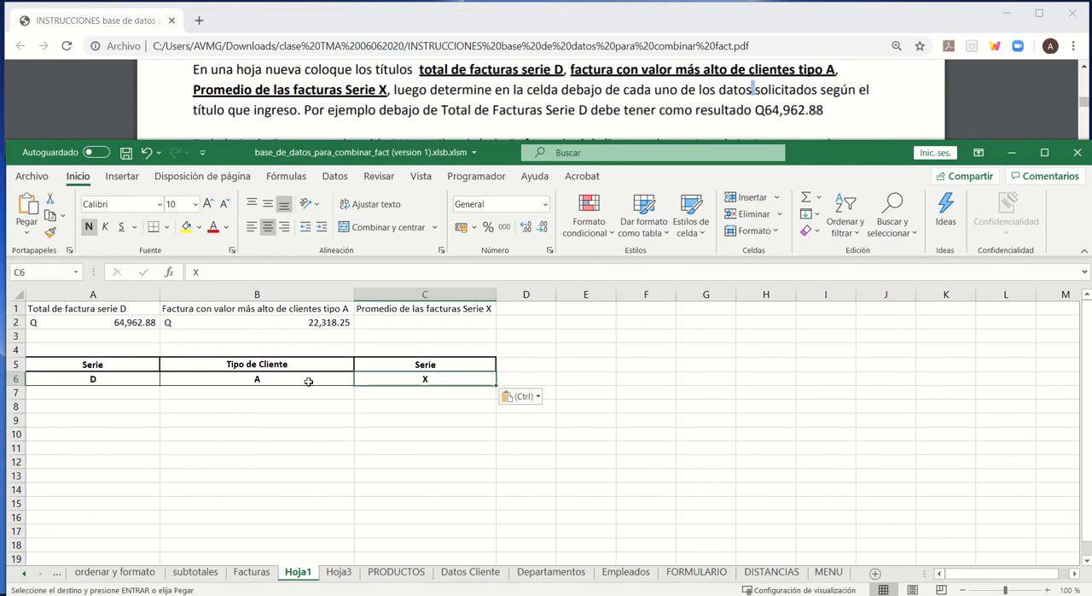
- Start a BDPROMEDIO formula in cell C2 of Hoja1 with the Facturas range A1:M16 as its database
left_click(412, 327)
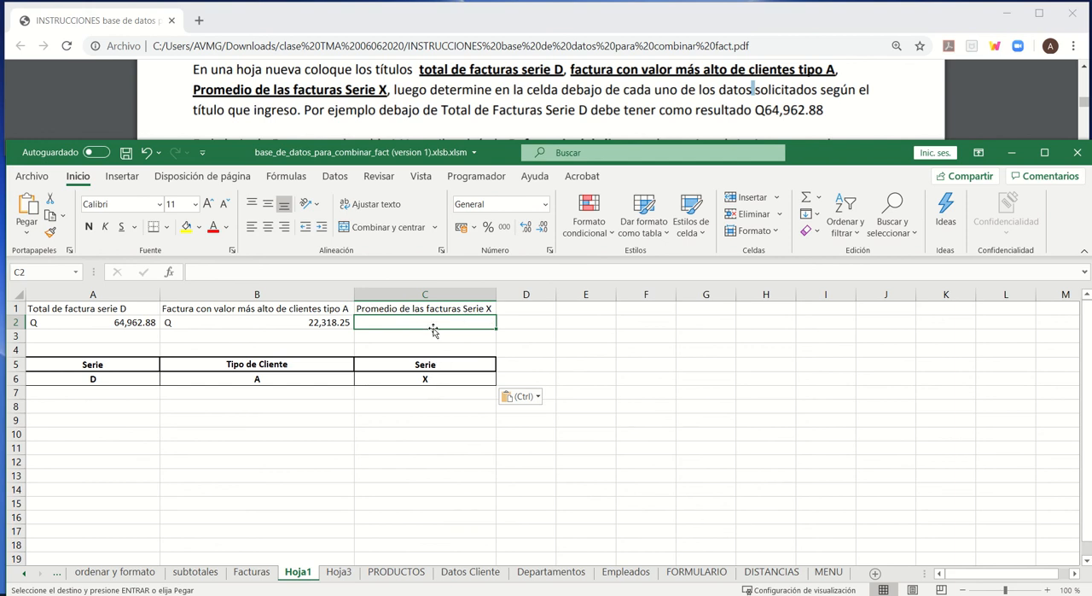
type("=")
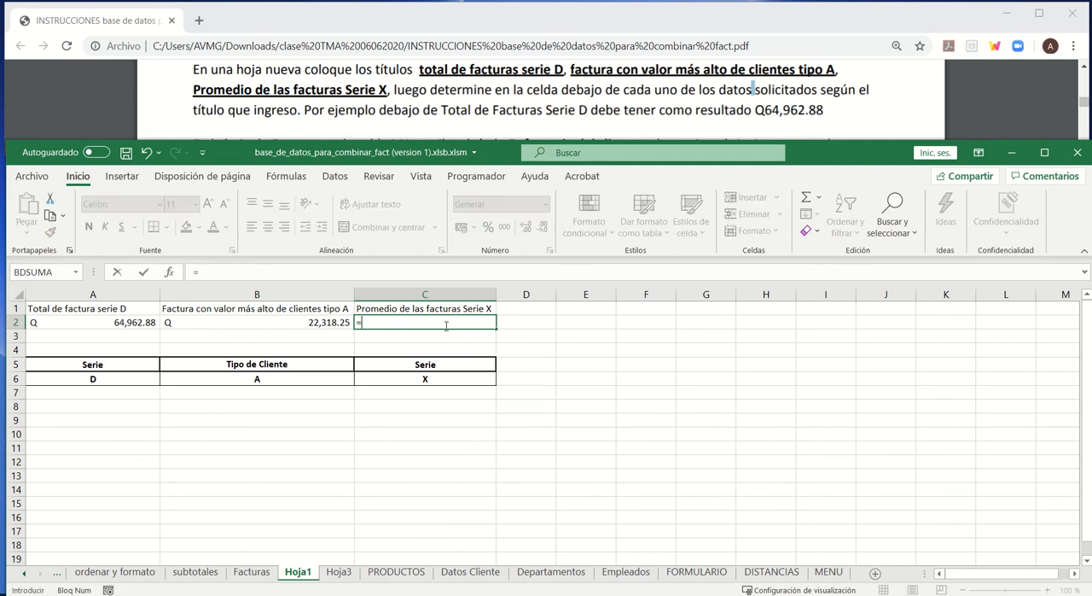
type("bdpr")
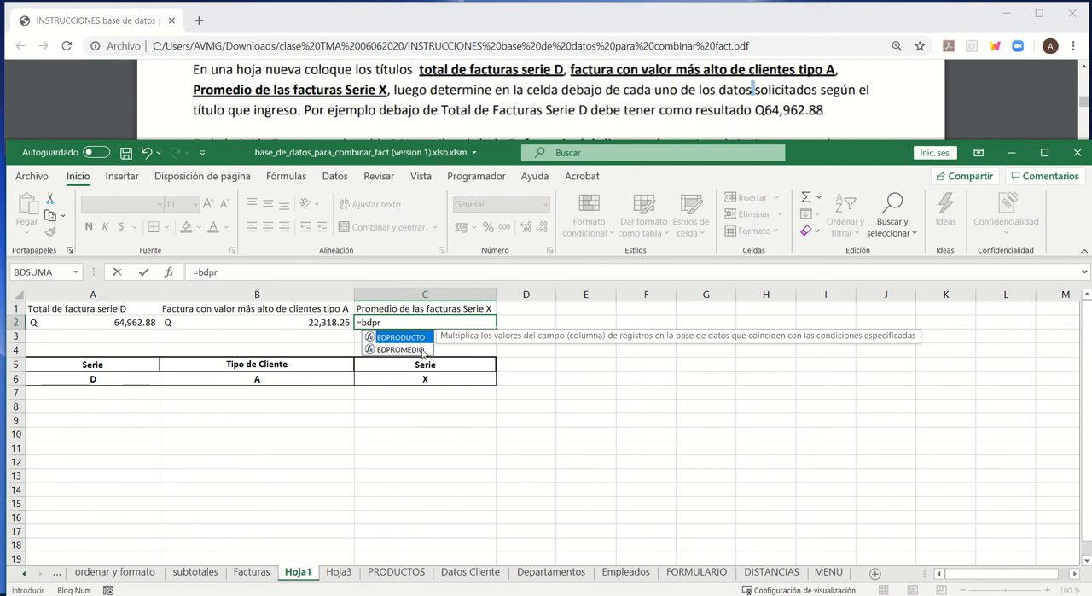
double_click(423, 350)
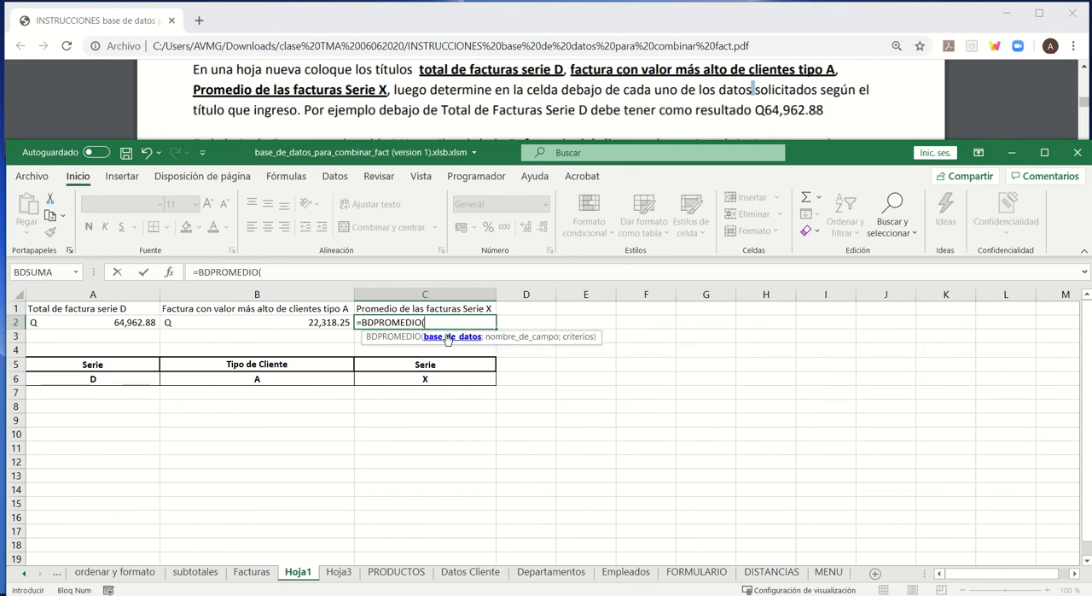
left_click(258, 574)
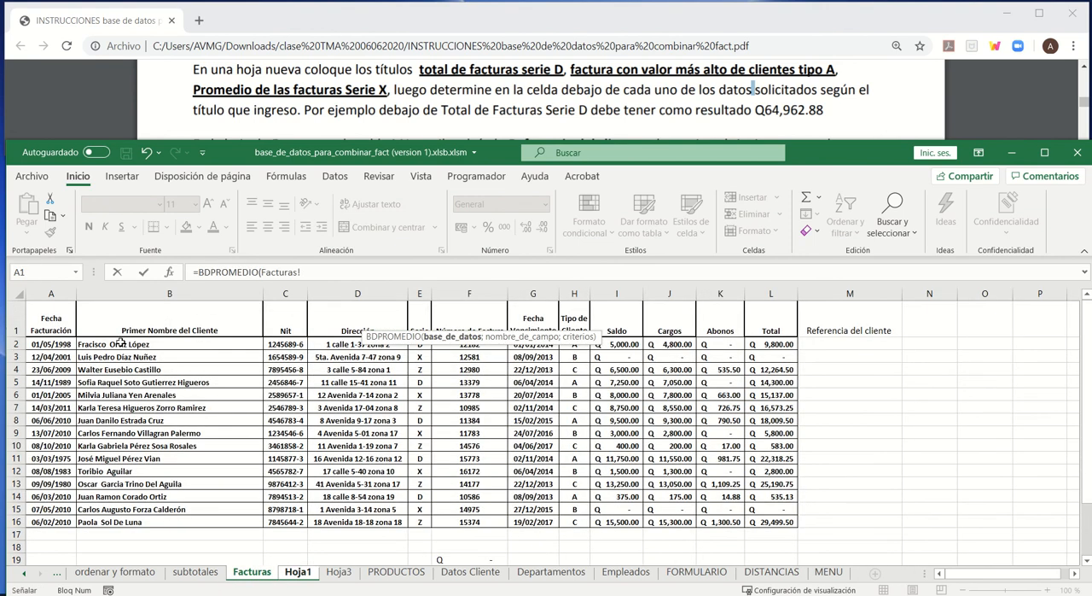
left_click_drag(53, 315, 850, 519)
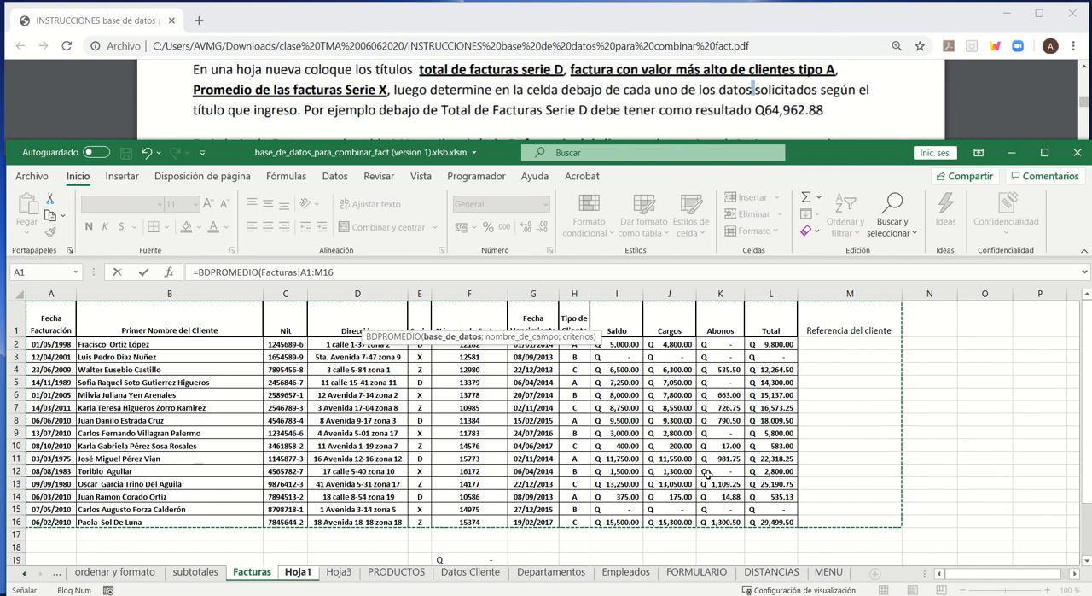
type(";")
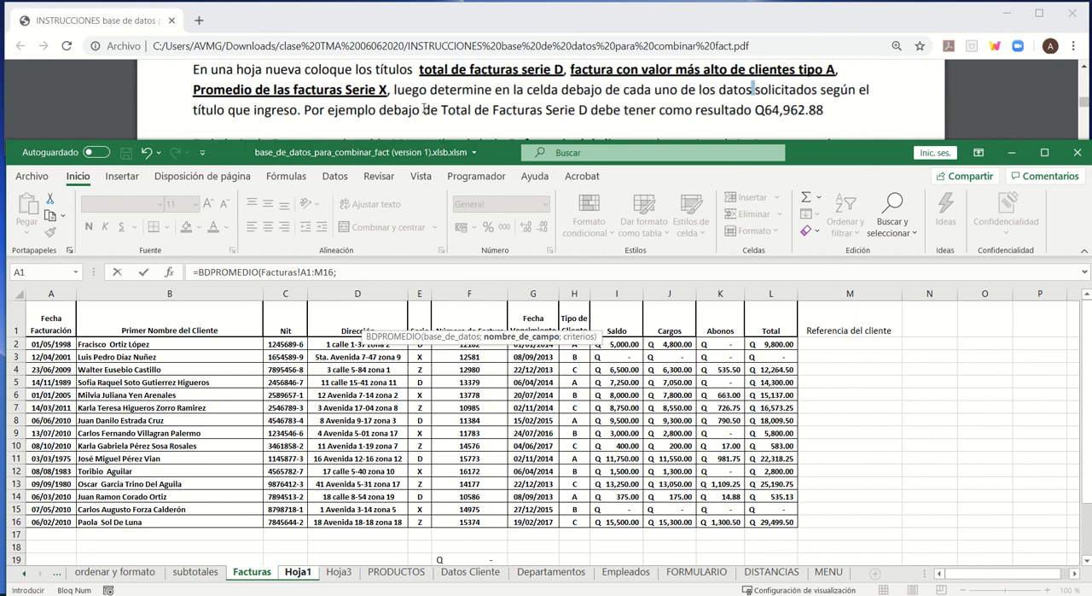
- Complete the BDPROMEDIO formula with the Total header Facturas!L1 as the field and Hoja1!C5:C6 as the criteria
left_click(770, 325)
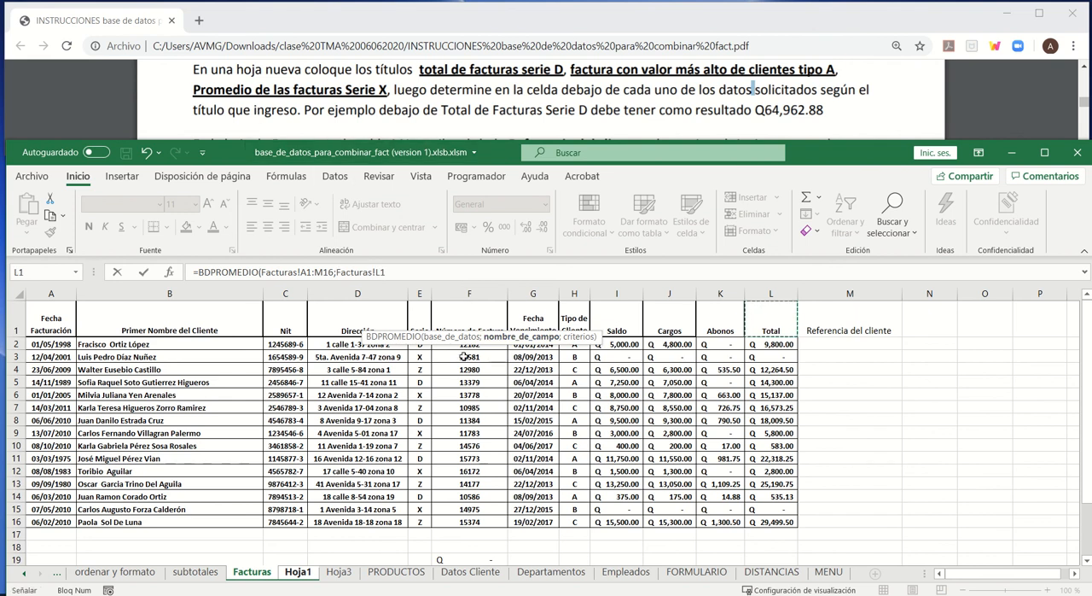
type(";")
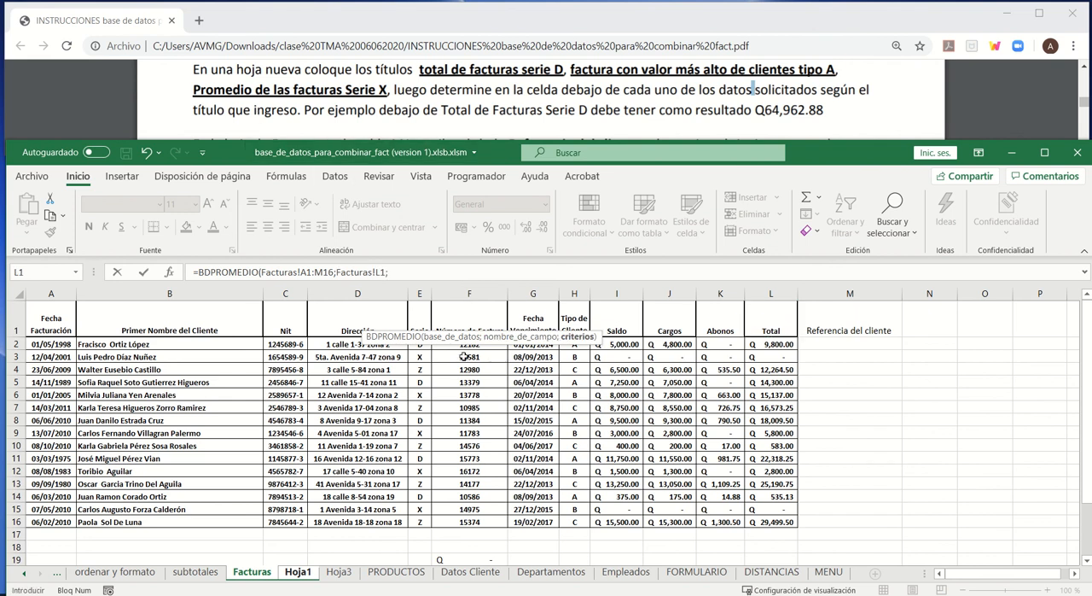
left_click(292, 572)
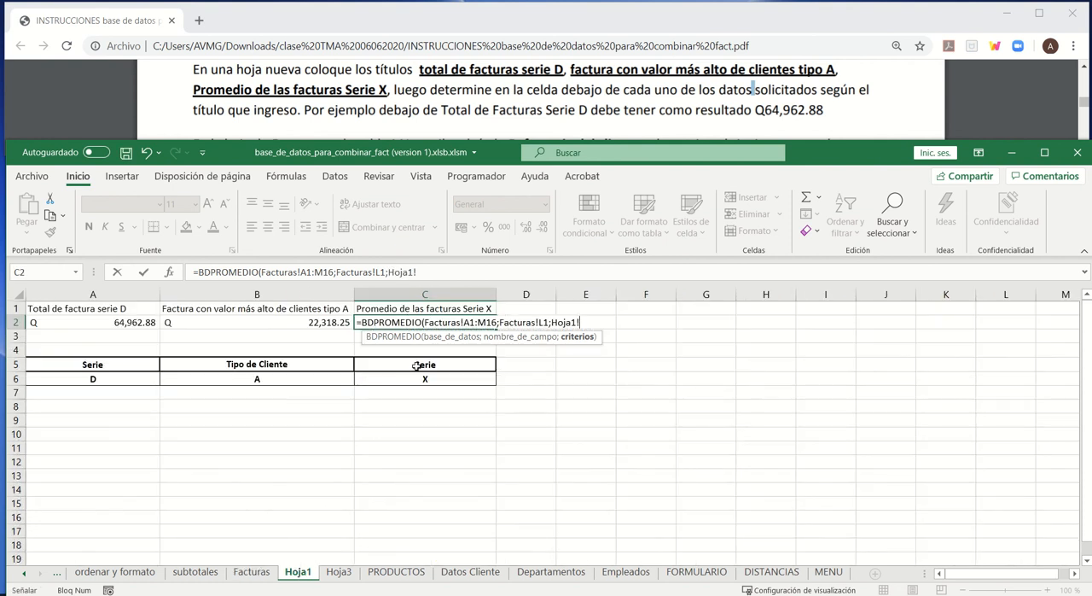
left_click_drag(415, 369, 421, 381)
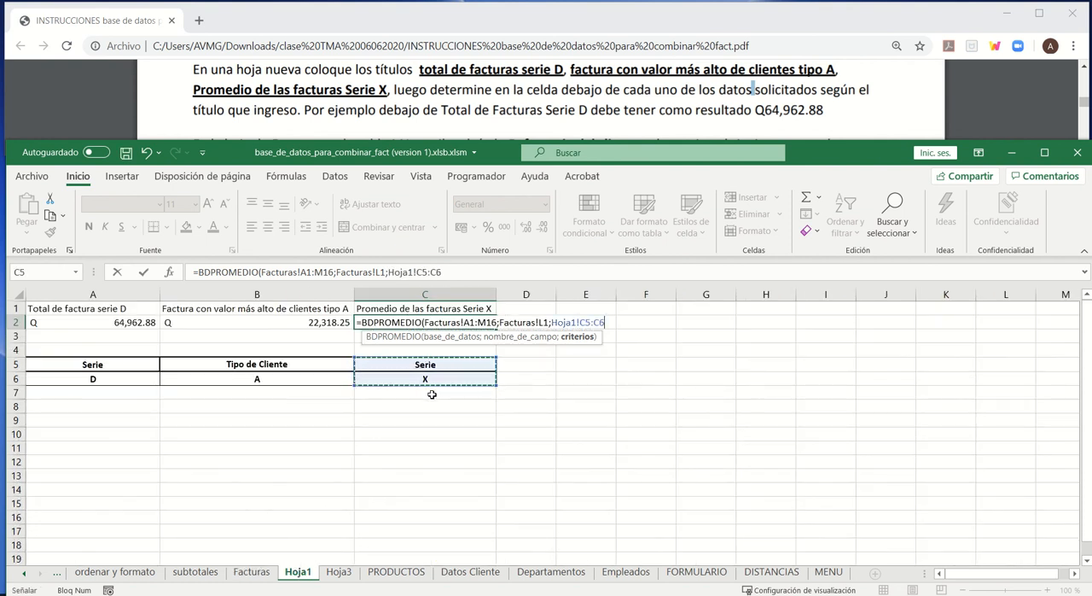
type(")")
key("Return")
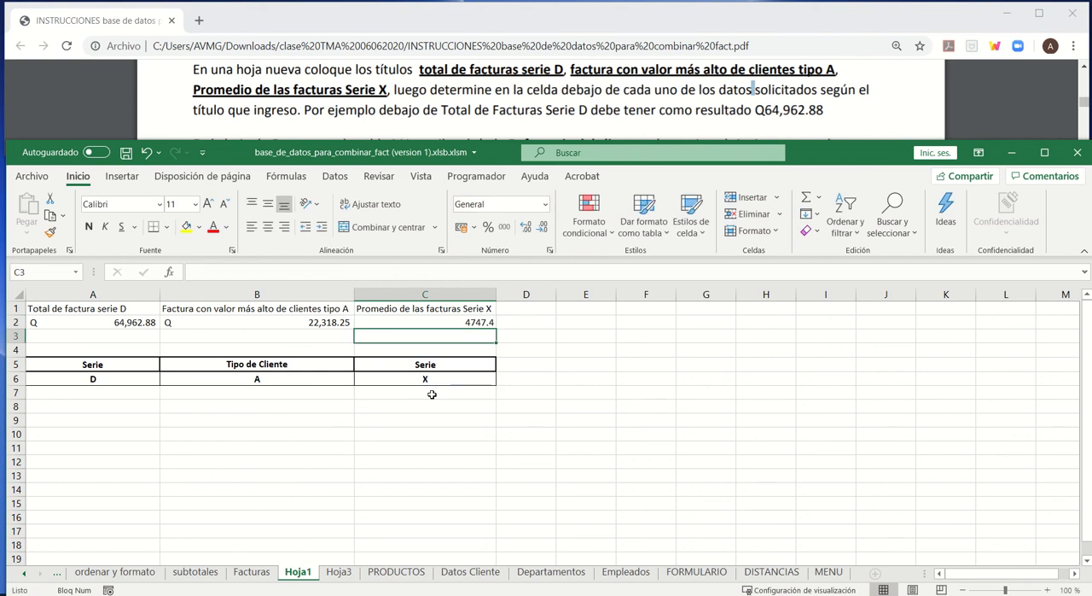
- Apply the Contabilidad number format to the Serie X average in cell C2 of Hoja1
left_click(457, 320)
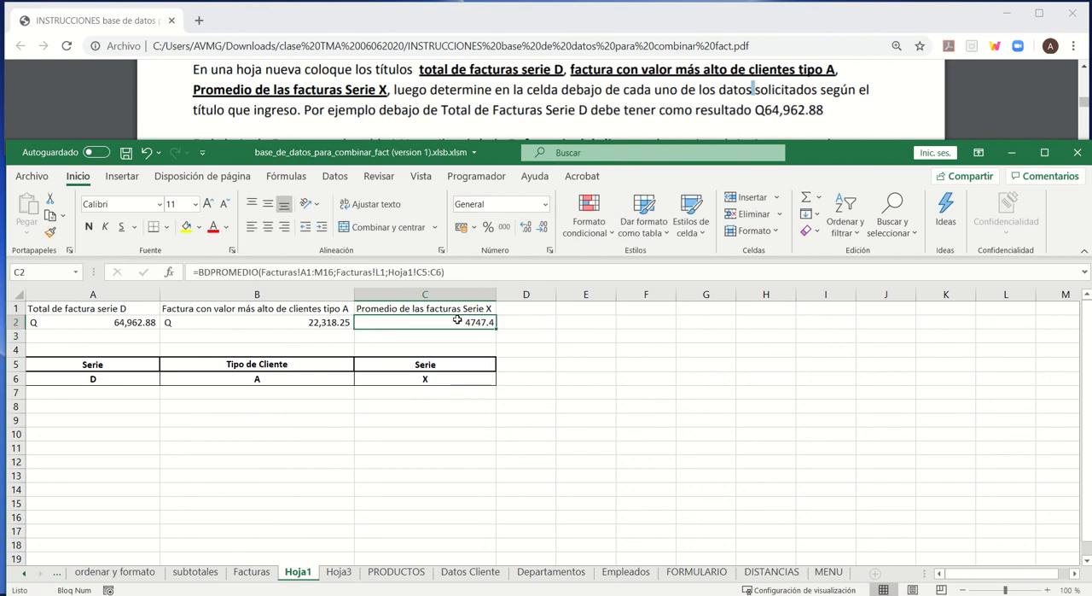
left_click(545, 204)
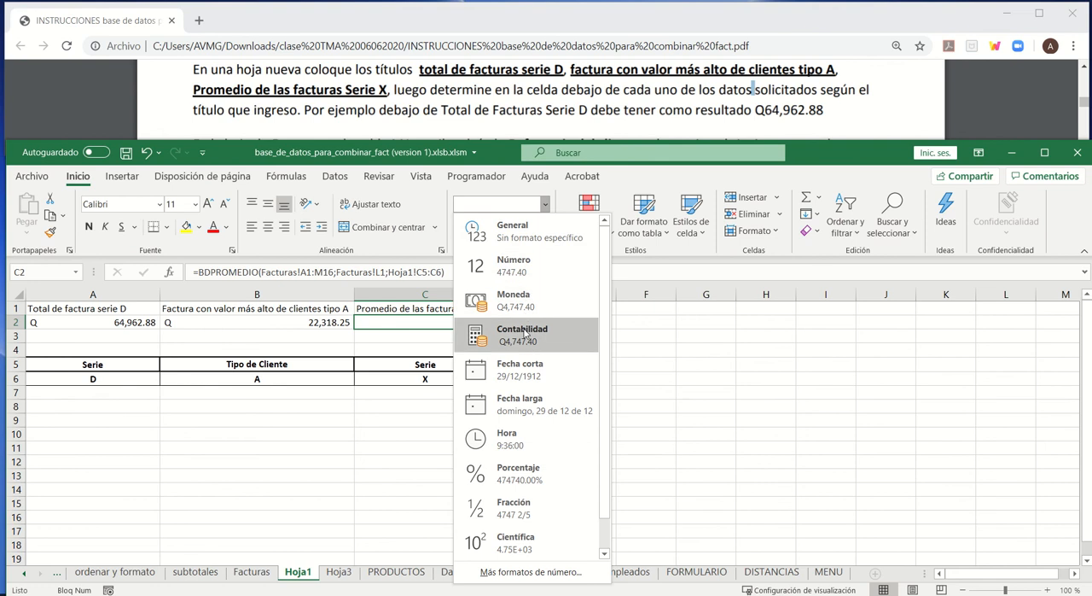
left_click(525, 334)
- Add Lista data validation to cell C6 of Hoja1, using the Facturas Serie values E2:E16 (named range series) as the source
left_click(453, 383)
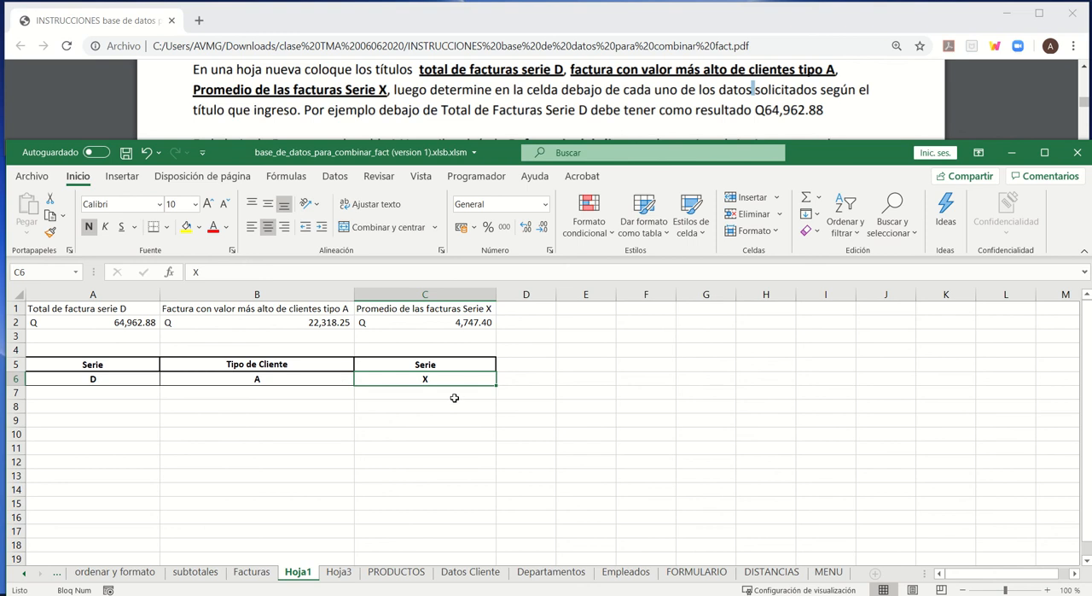
left_click(334, 176)
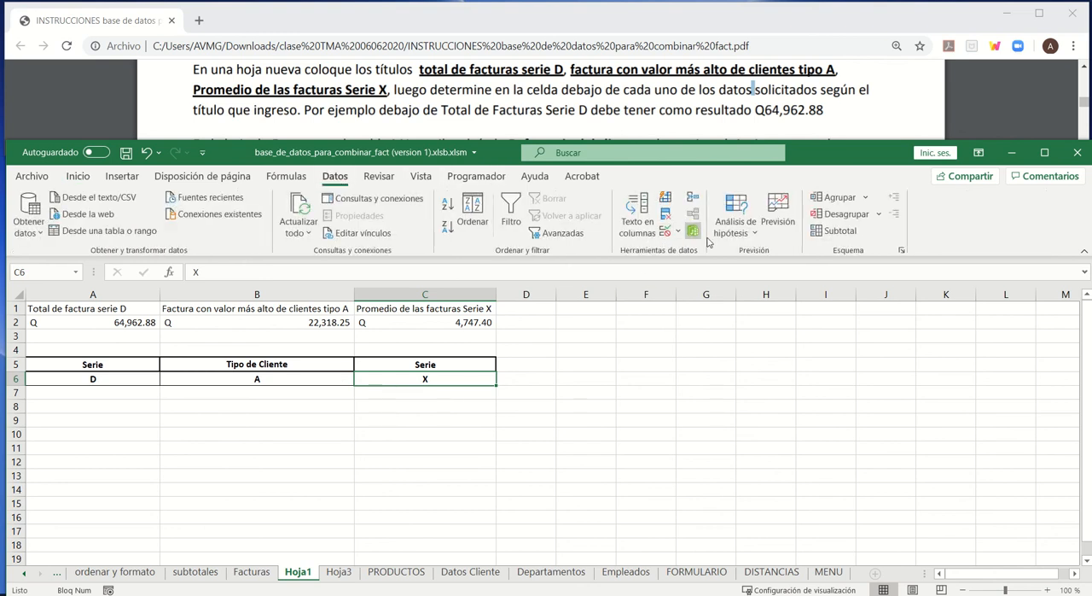
left_click(665, 231)
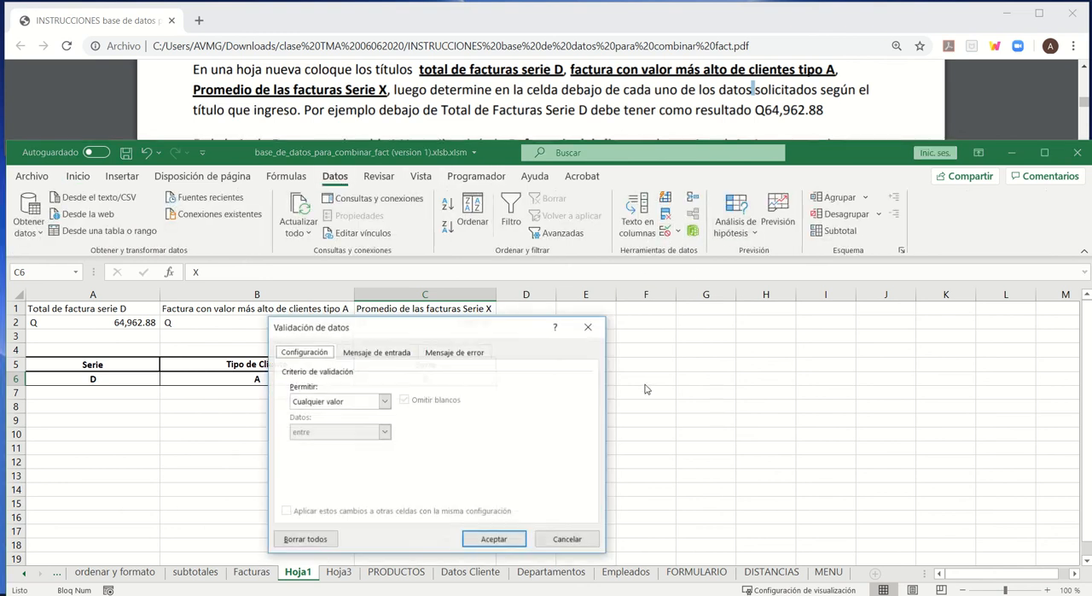
left_click(358, 405)
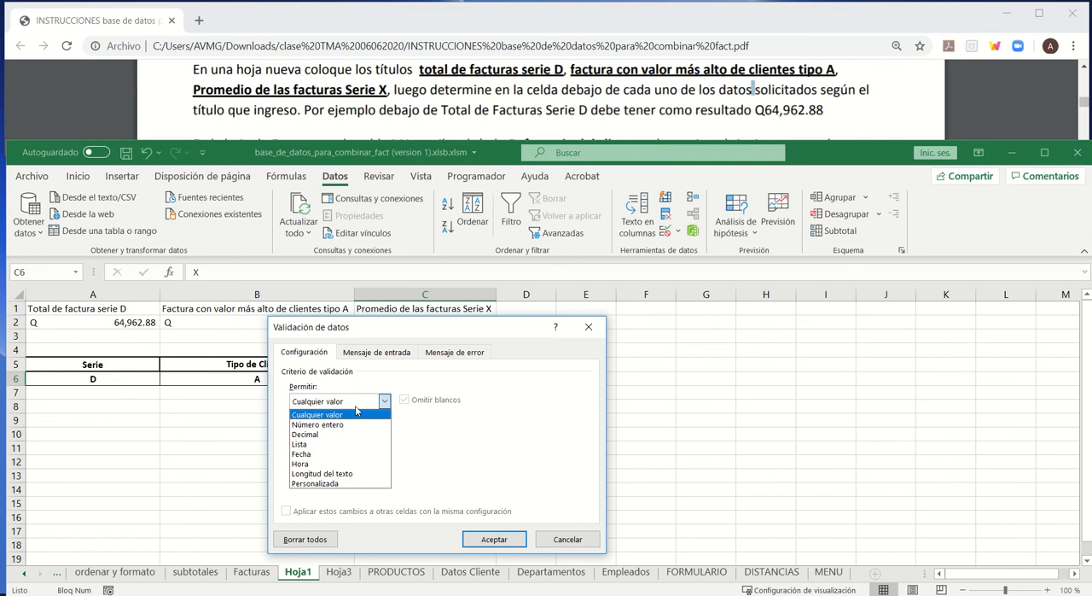
left_click(346, 442)
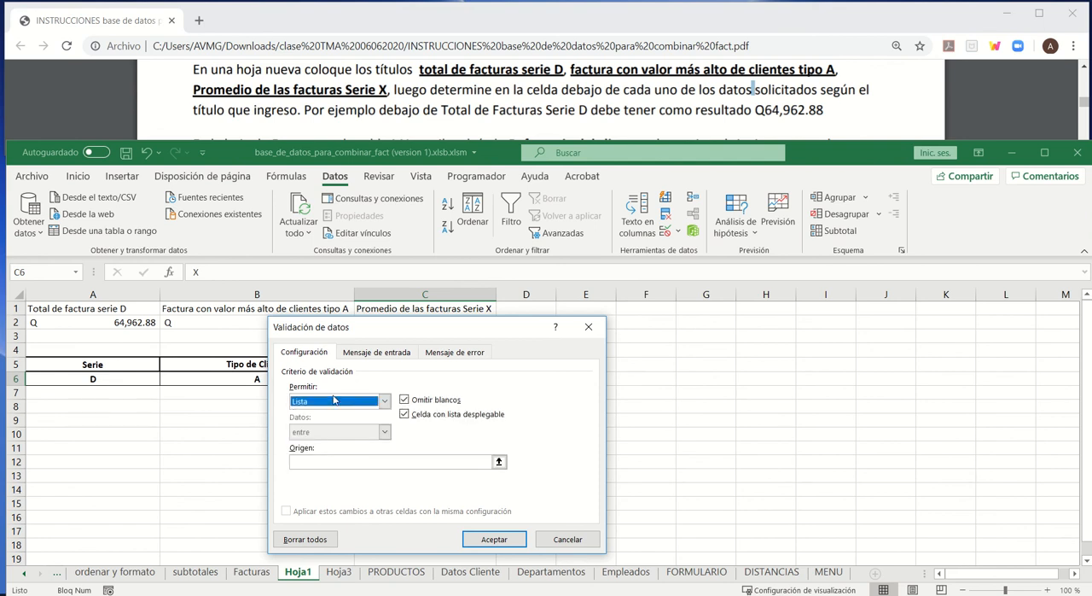
left_click(329, 461)
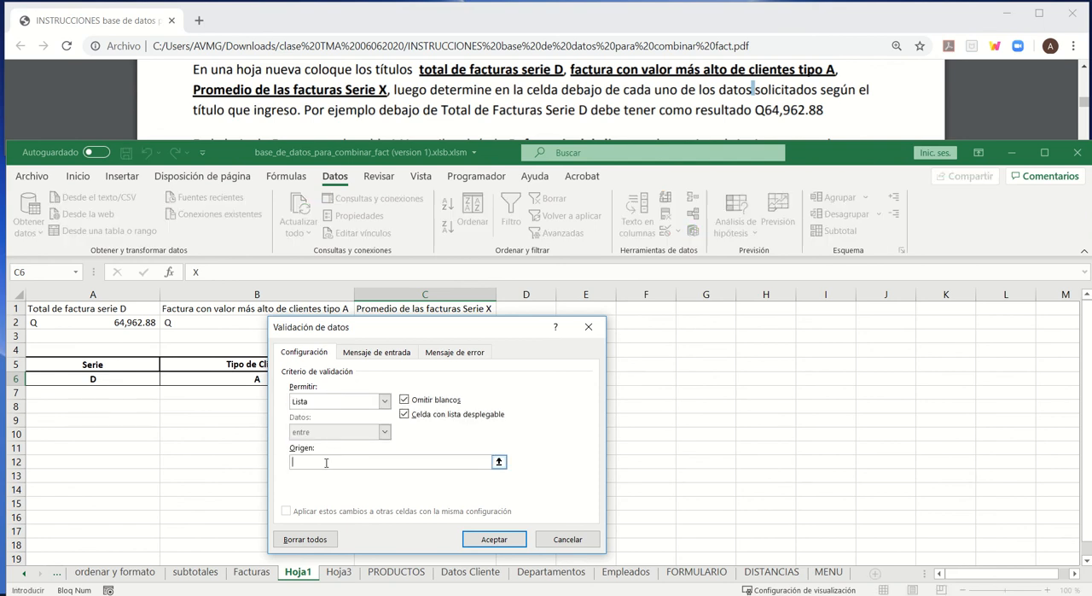
left_click(244, 569)
left_click_drag(384, 338, 762, 311)
left_click_drag(421, 345, 420, 522)
left_click(854, 517)
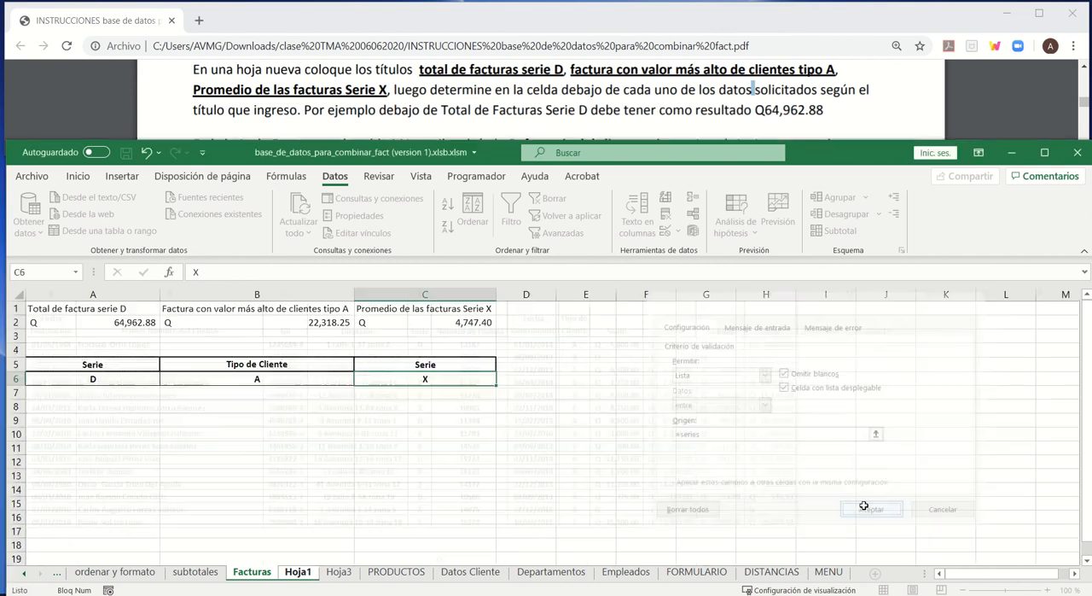
- Choose Z from the drop-down list in cell C6 to test how the average in C2 responds
left_click(503, 380)
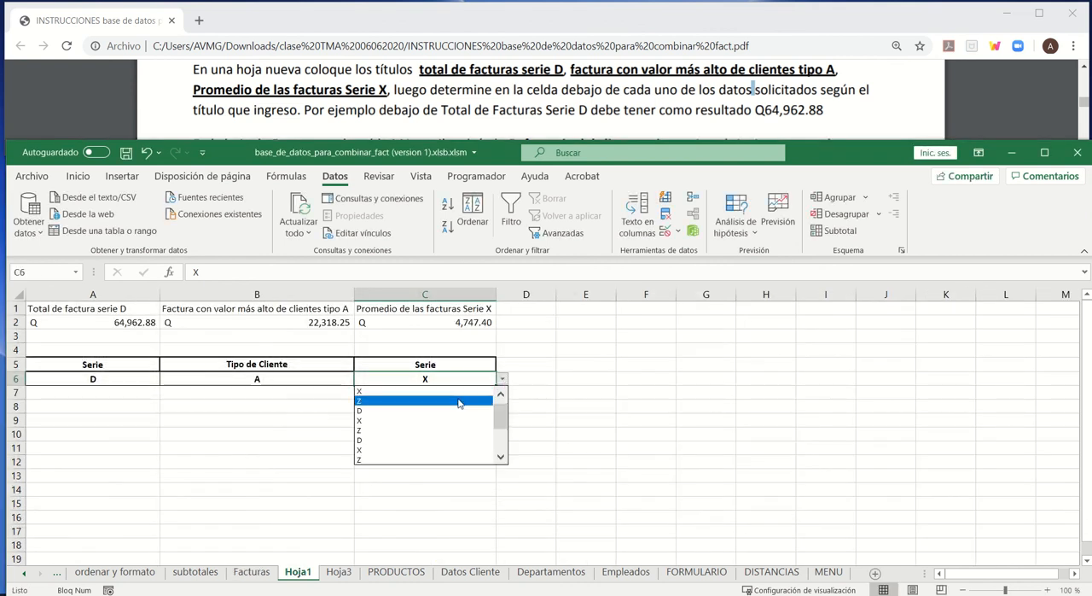
left_click(454, 399)
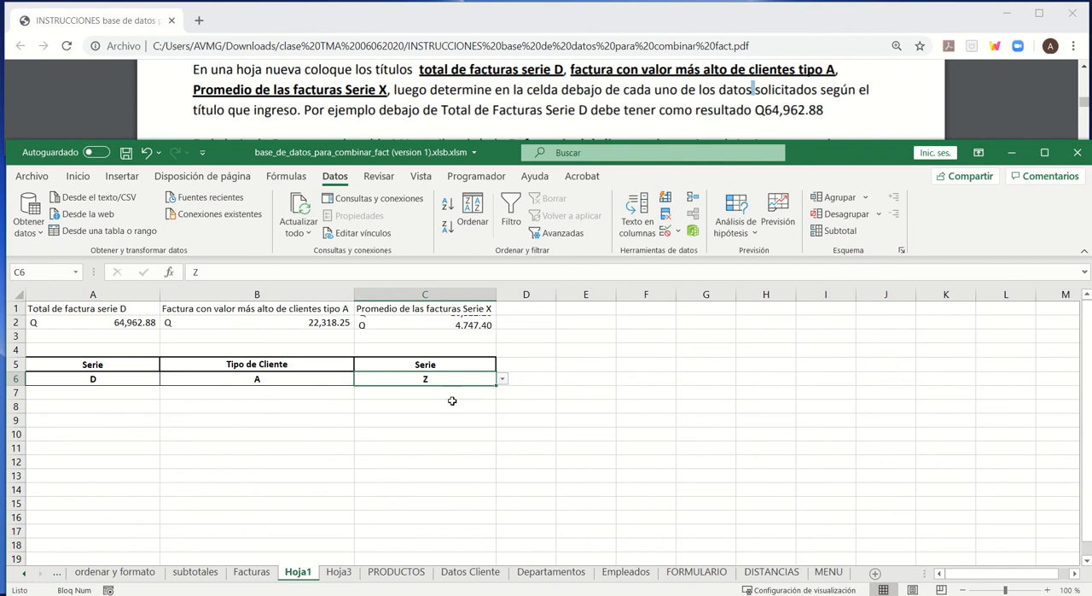
left_click(465, 324)
left_click(487, 381)
left_click(503, 380)
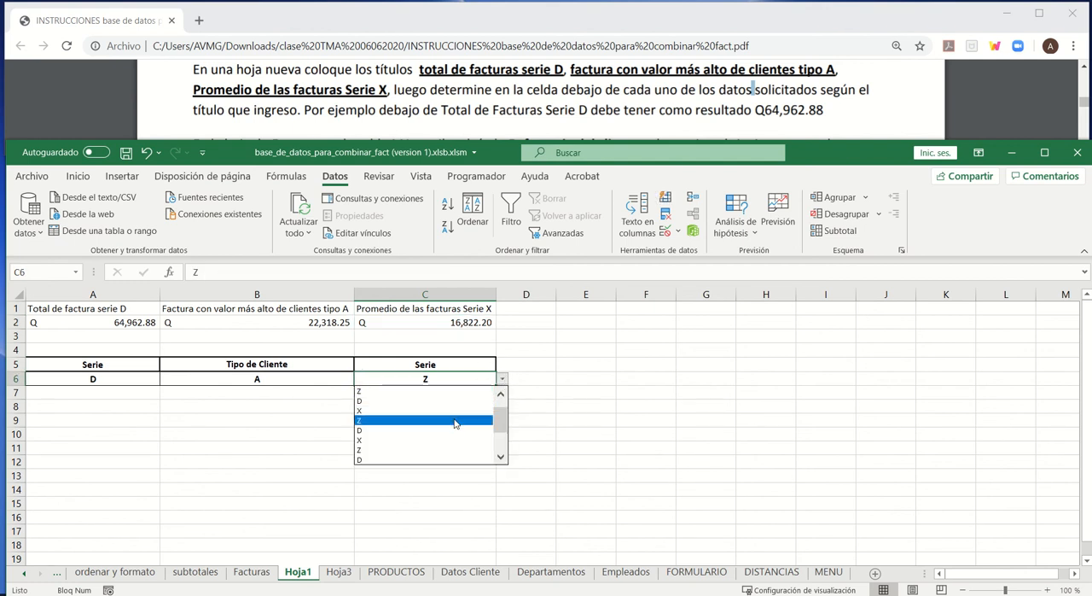
left_click(455, 423)
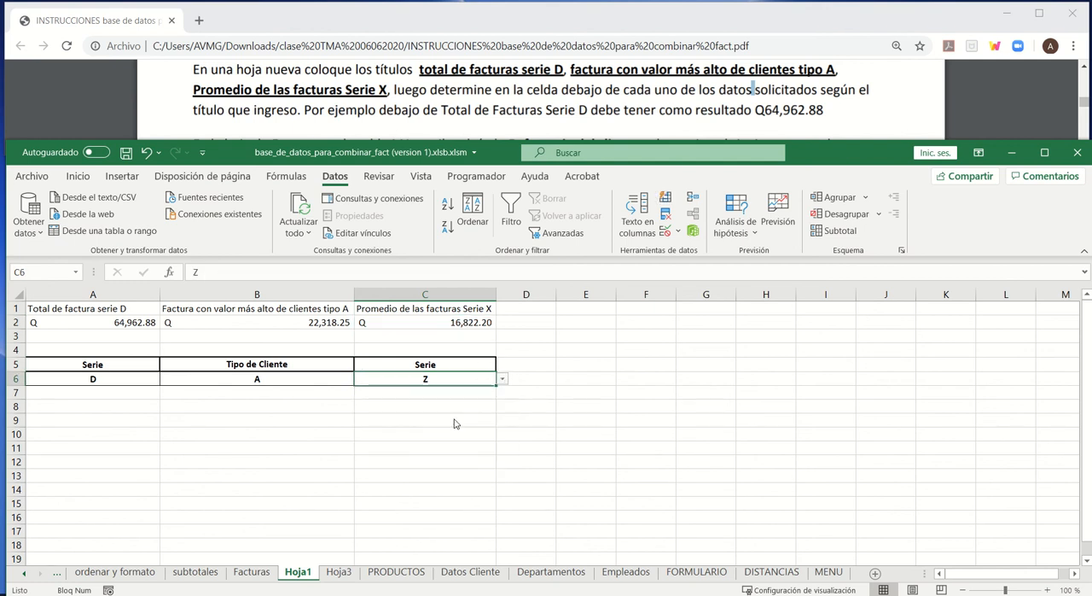
- Test the C6 drop-down list with Serie D and return the criterion to X
left_click(509, 380)
left_click(490, 380)
left_click(503, 381)
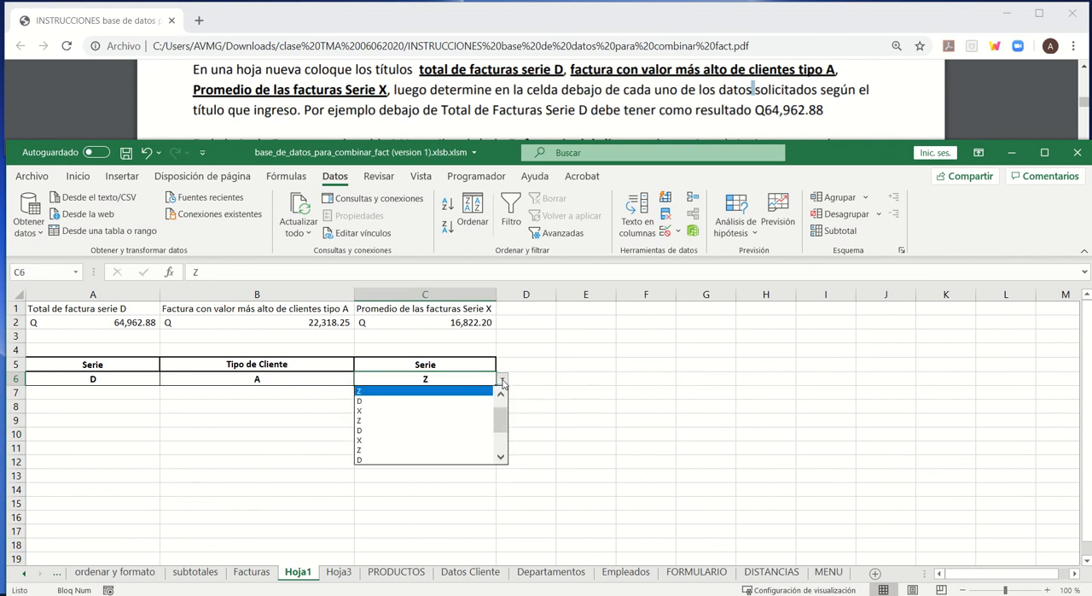
left_click(420, 402)
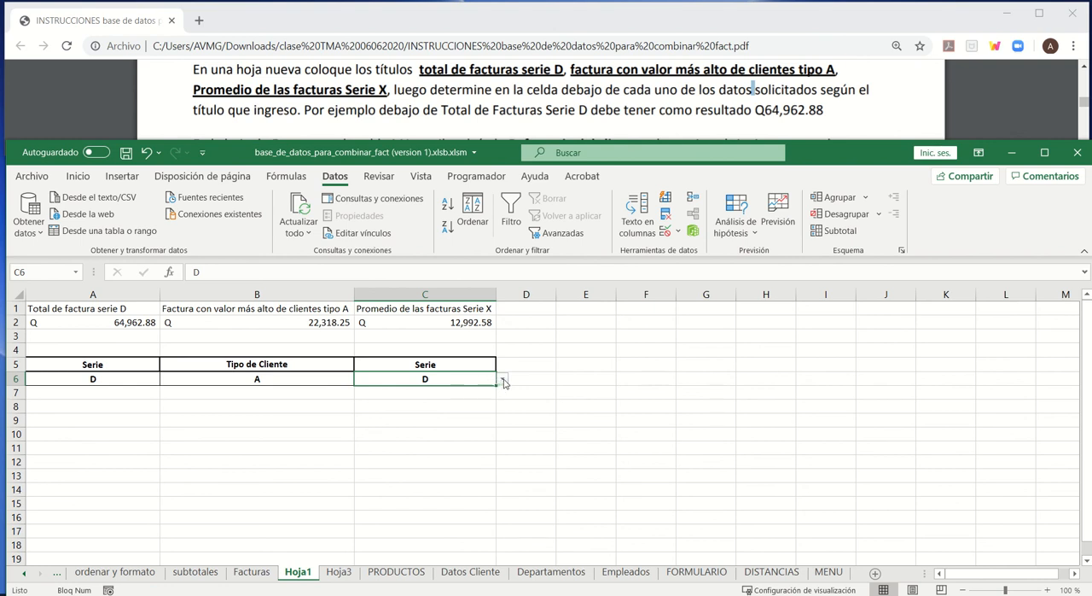
left_click(503, 381)
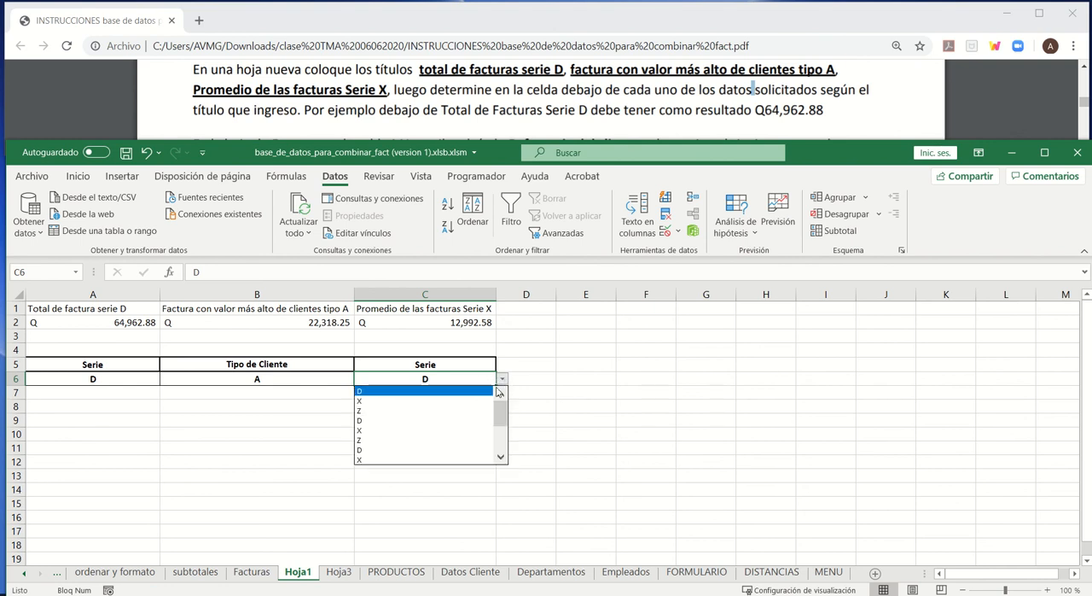
left_click(450, 438)
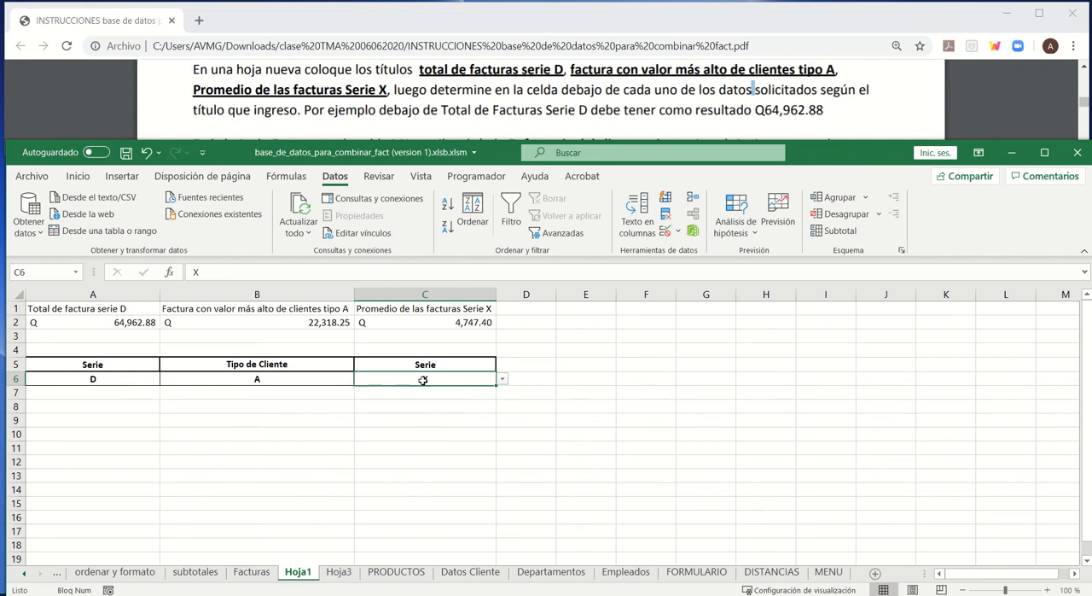
- Copy the Serie values E2:E16 on the Facturas sheet into column O, starting at cell O2
left_click(253, 572)
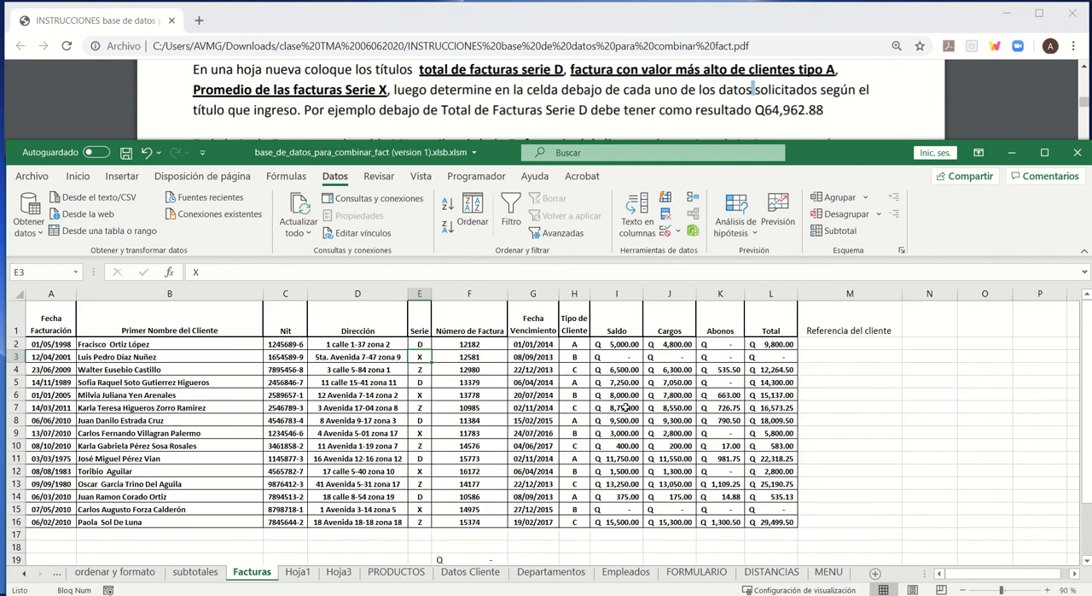
left_click_drag(419, 344, 416, 526)
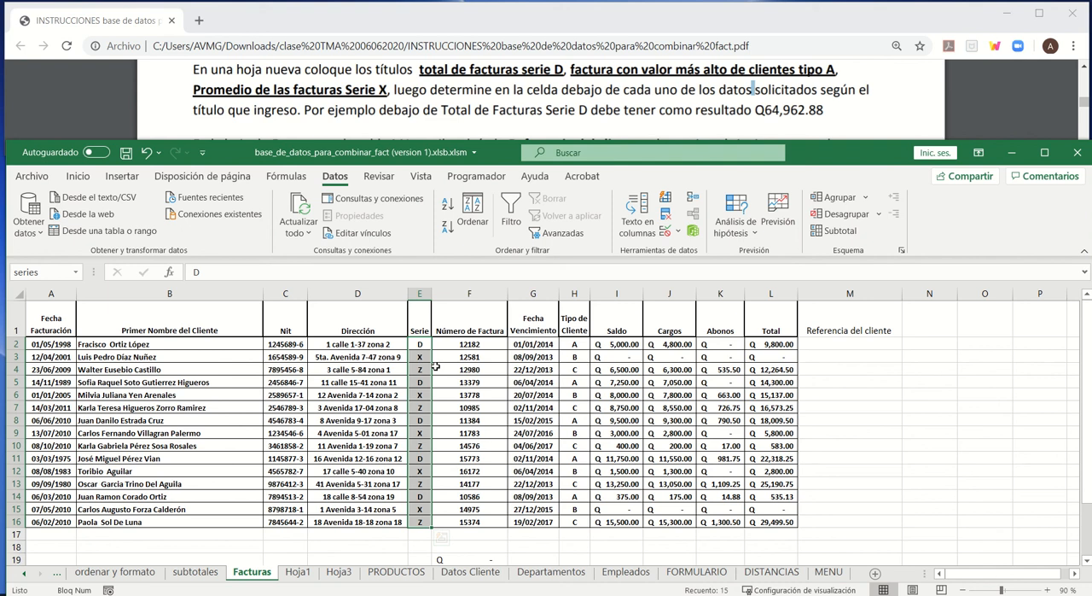
key("ctrl+c")
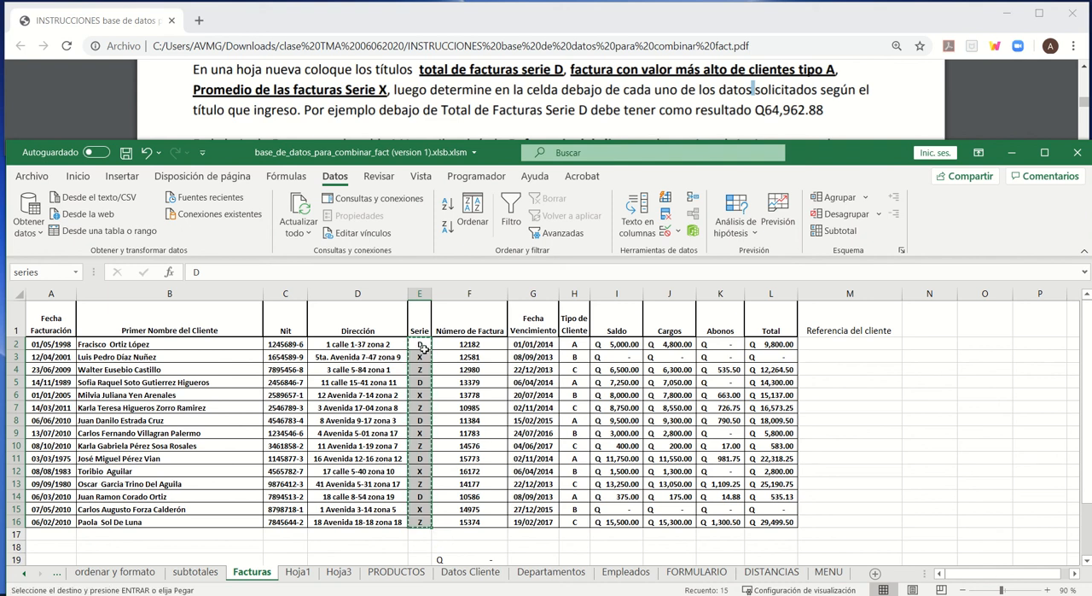
left_click(985, 343)
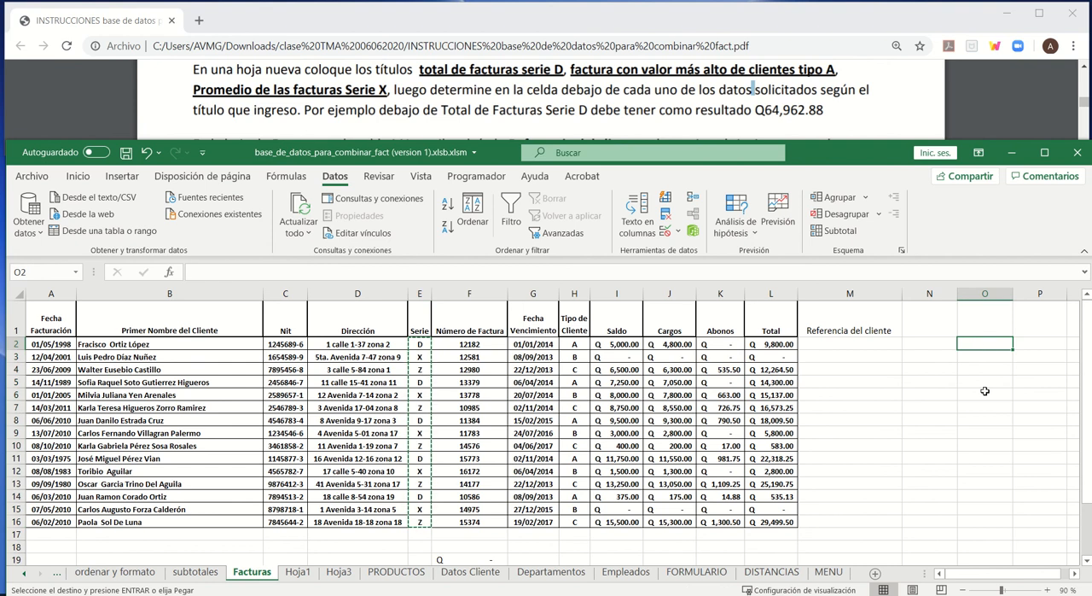
key("Return")
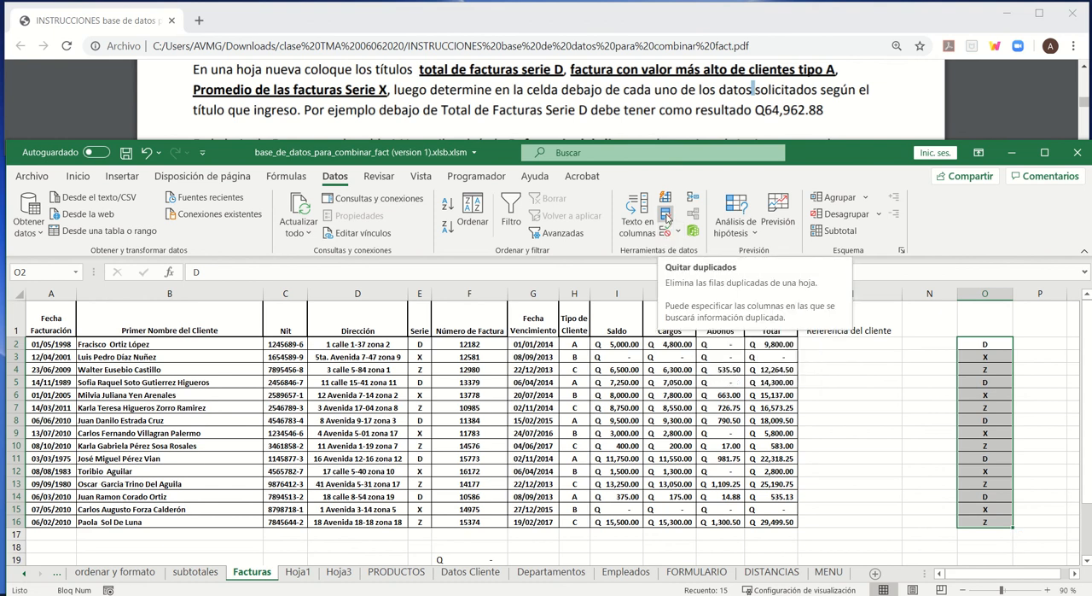
- Try to remove duplicates from the copied Serie values in column O with the first value treated as a header
left_click(667, 217)
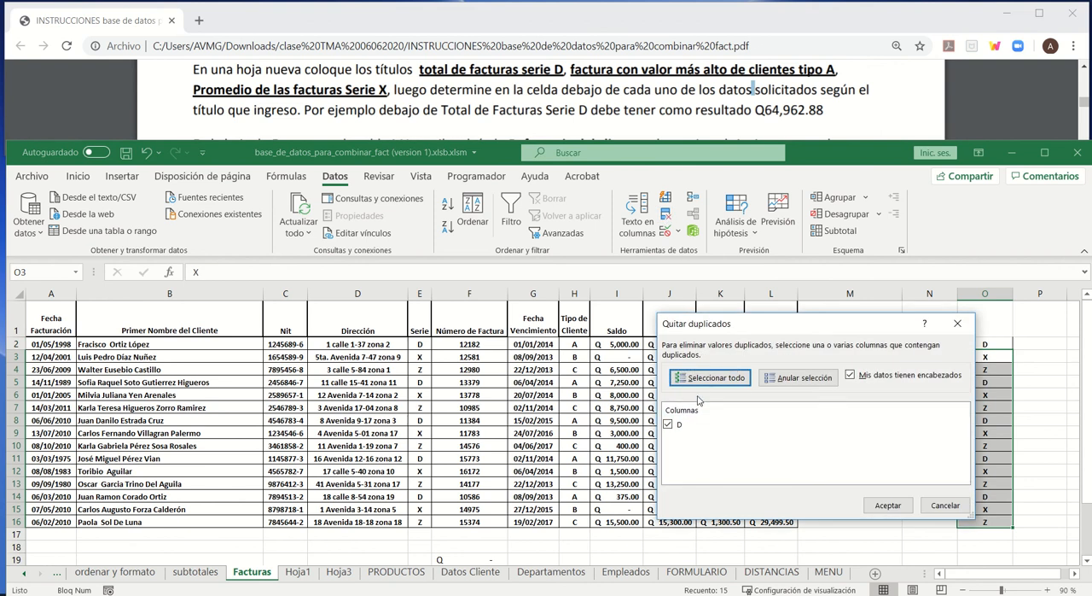
left_click_drag(834, 331, 687, 251)
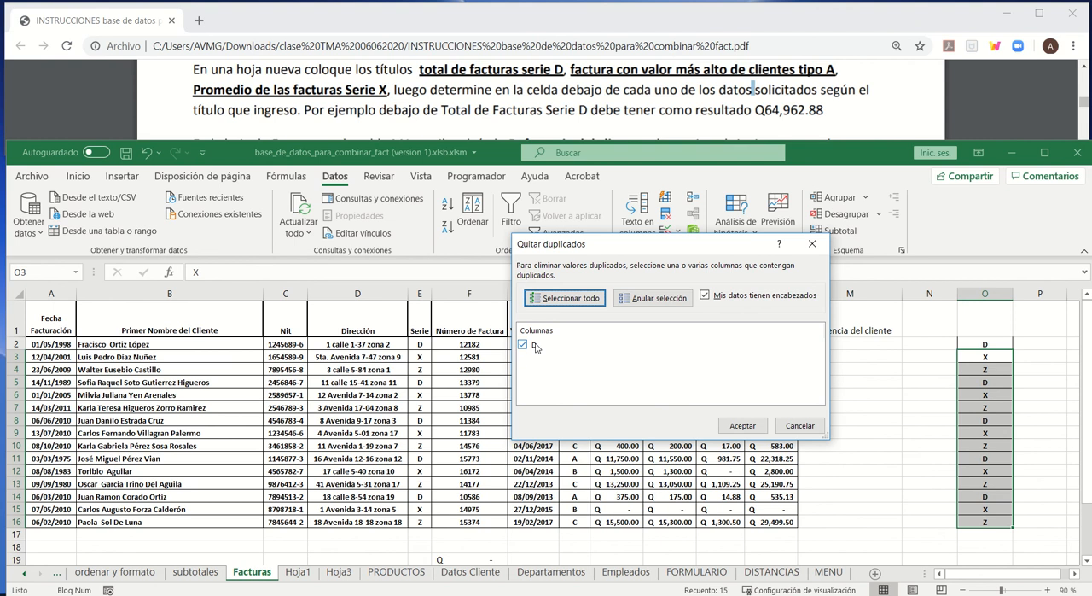
mouse_move(654, 253)
left_mouse_down()
mouse_move(654, 352)
mouse_move(636, 373)
mouse_move(740, 365)
mouse_move(665, 324)
mouse_move(657, 245)
left_mouse_up()
left_click(745, 420)
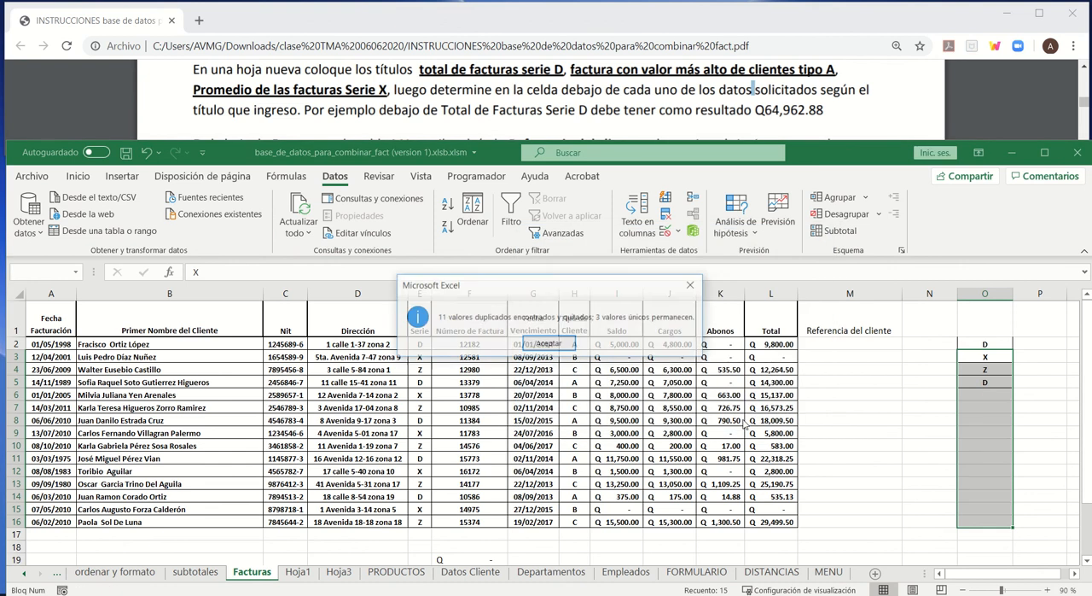
left_click(550, 343)
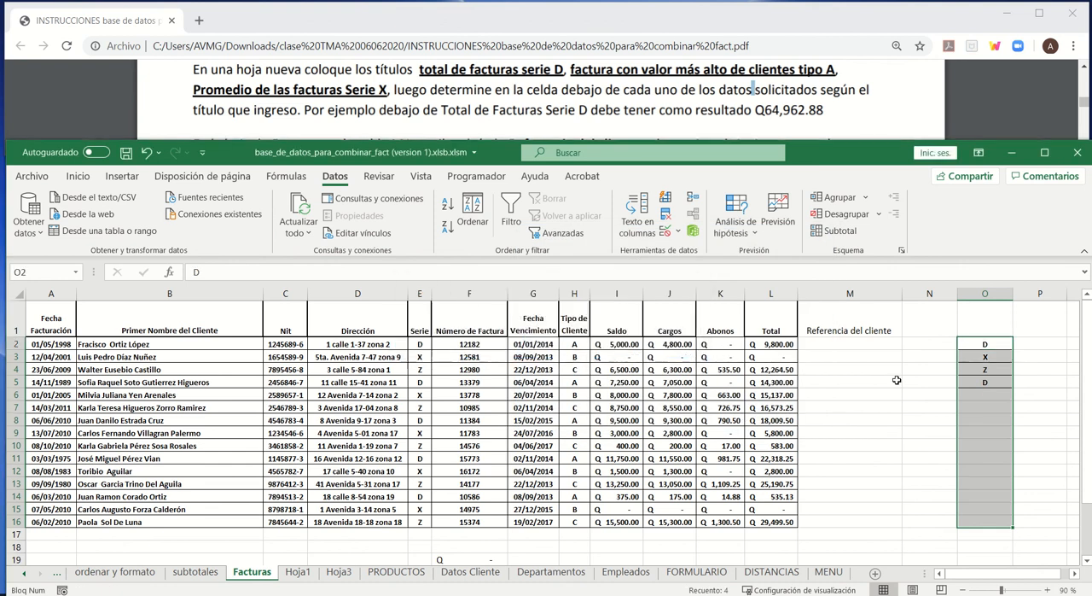
- Check the remaining values in O2:O5 and undo the duplicate removal in column O
left_click_drag(979, 346, 985, 382)
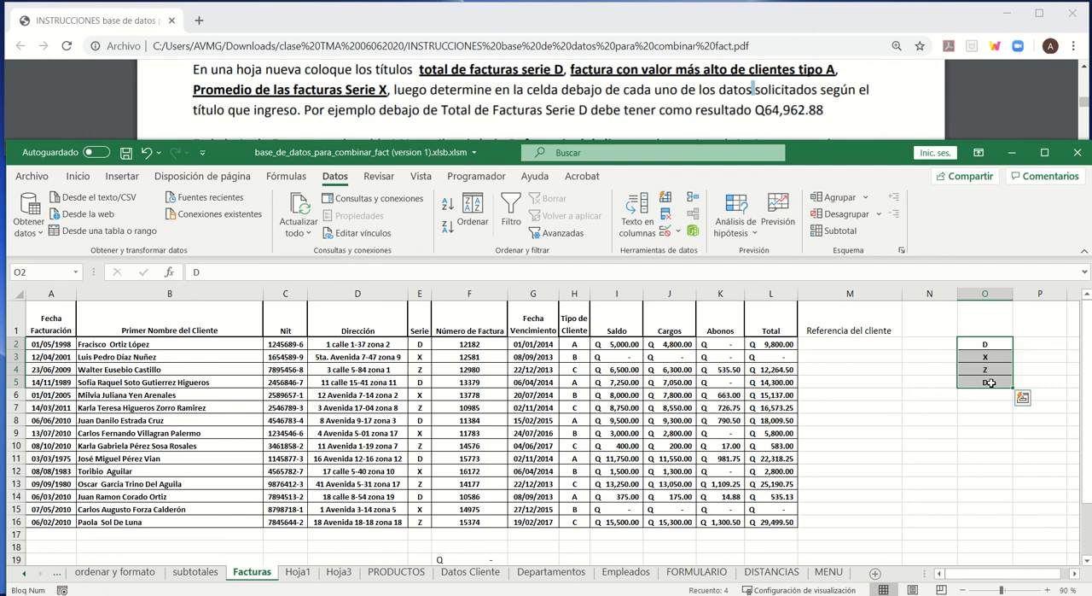
left_click(989, 383)
left_click(985, 343)
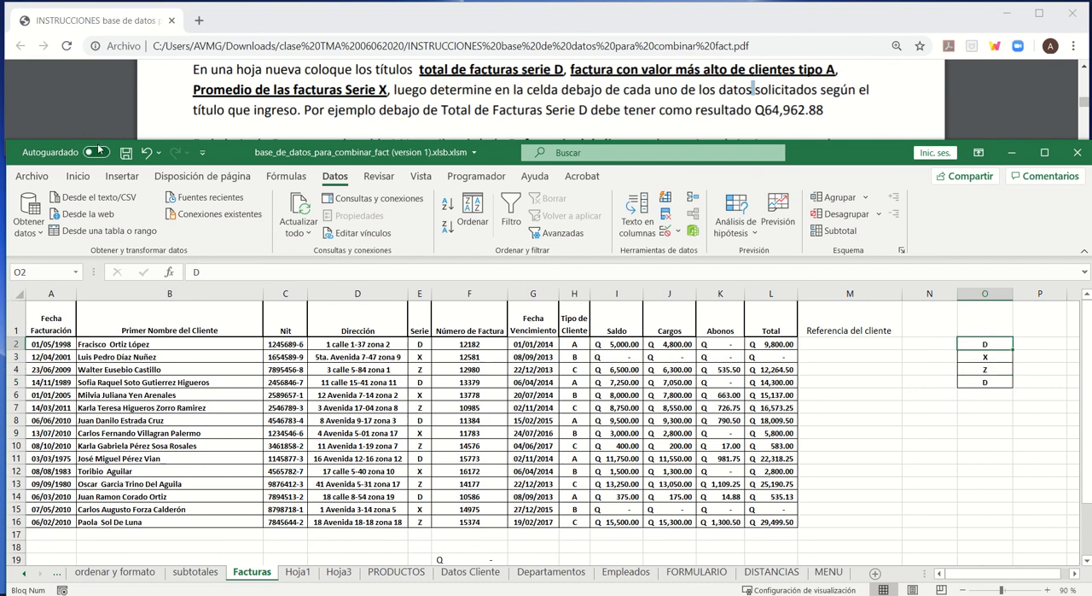
key("ctrl+e")
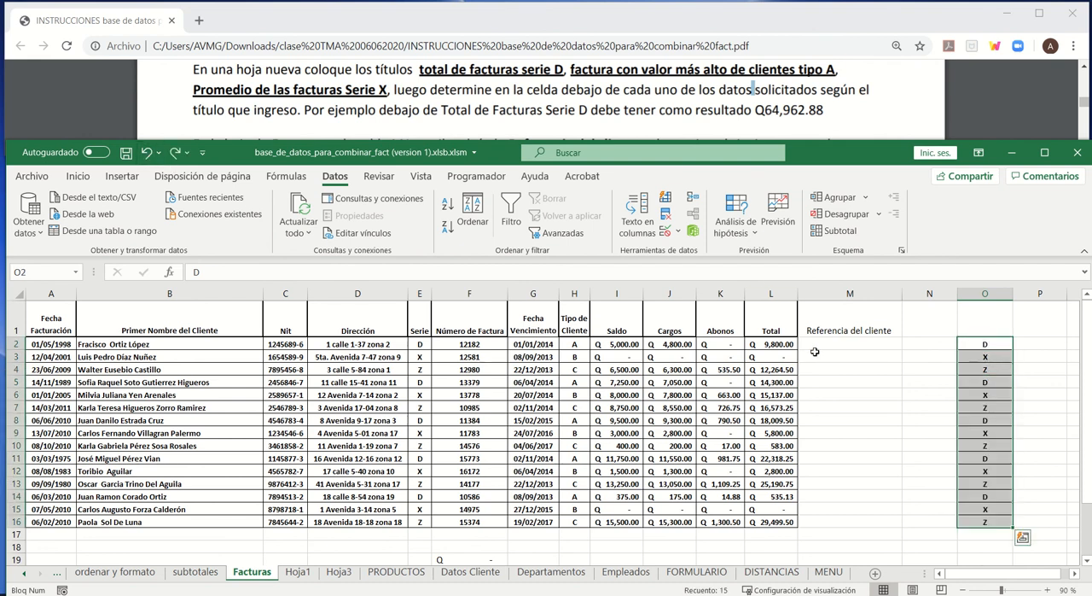
- Remove duplicates from O2:O16 on Facturas with the option Mis datos tienen encabezados turned off
left_click(665, 213)
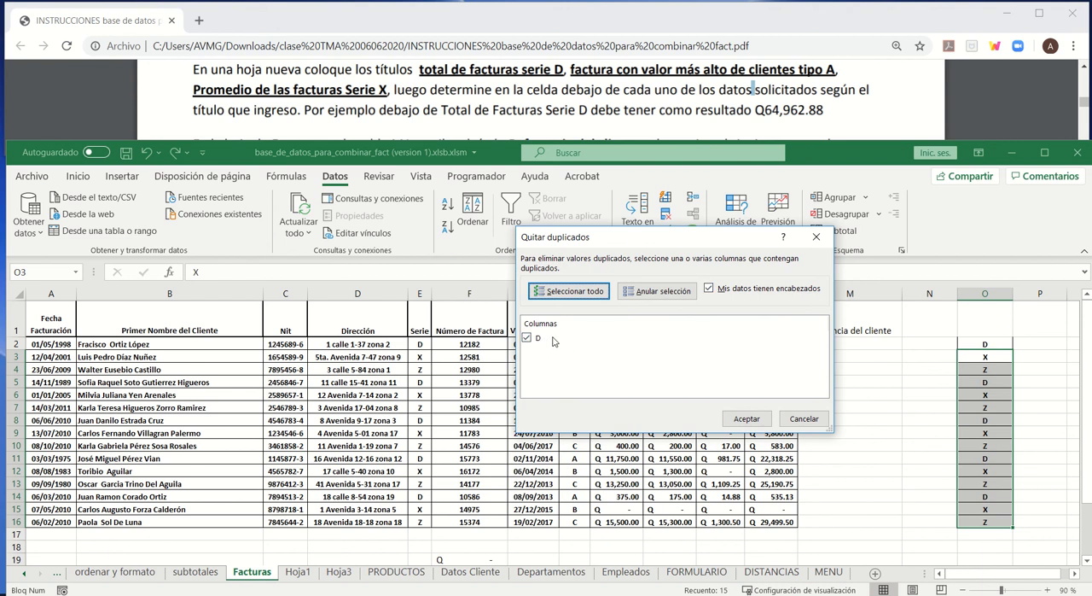
left_click(711, 290)
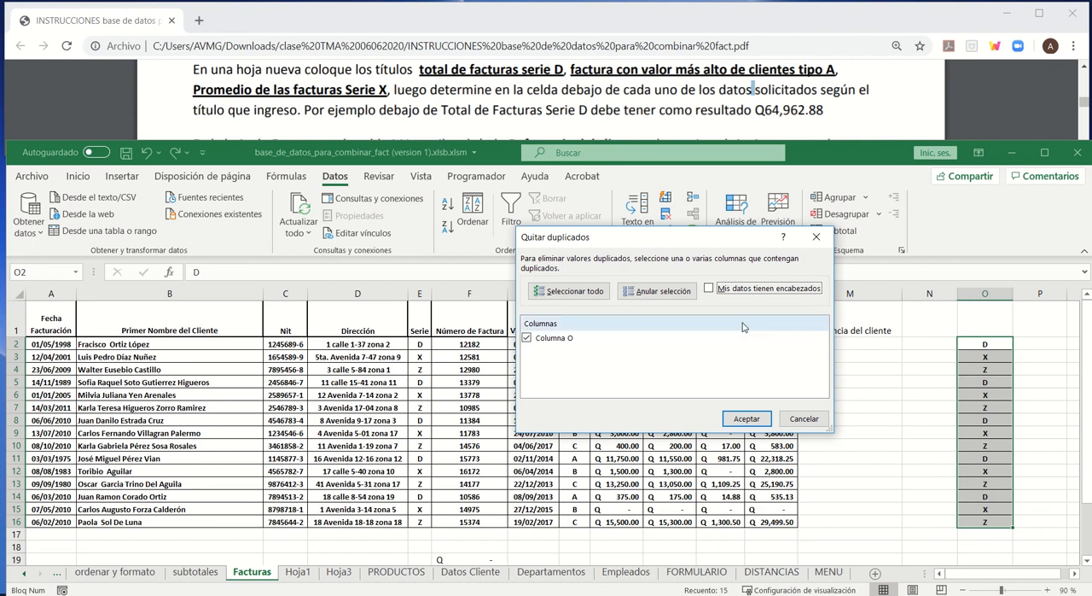
left_click(744, 419)
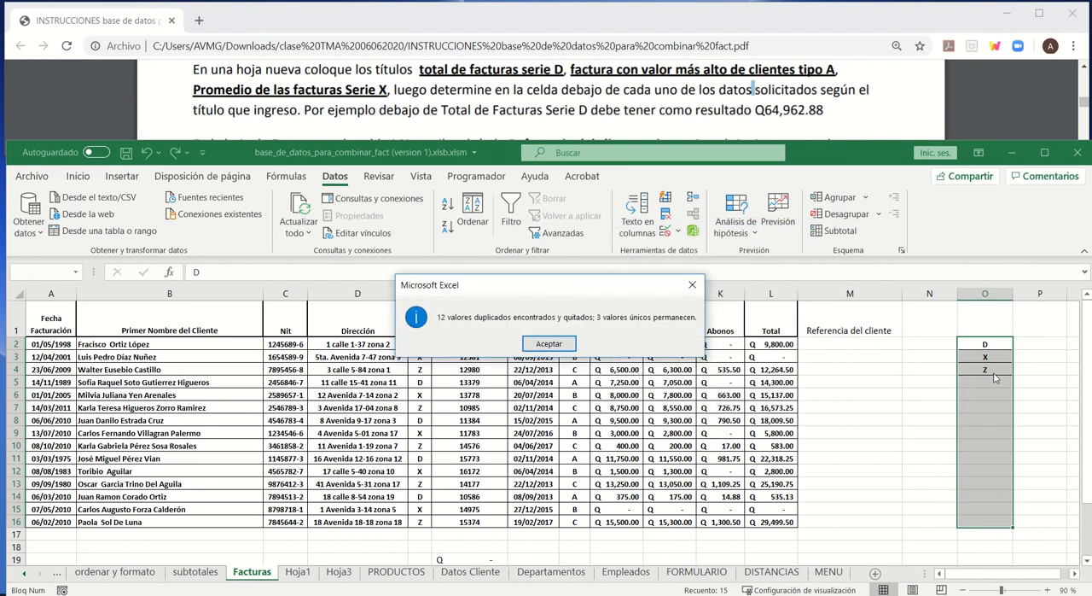
left_click(548, 344)
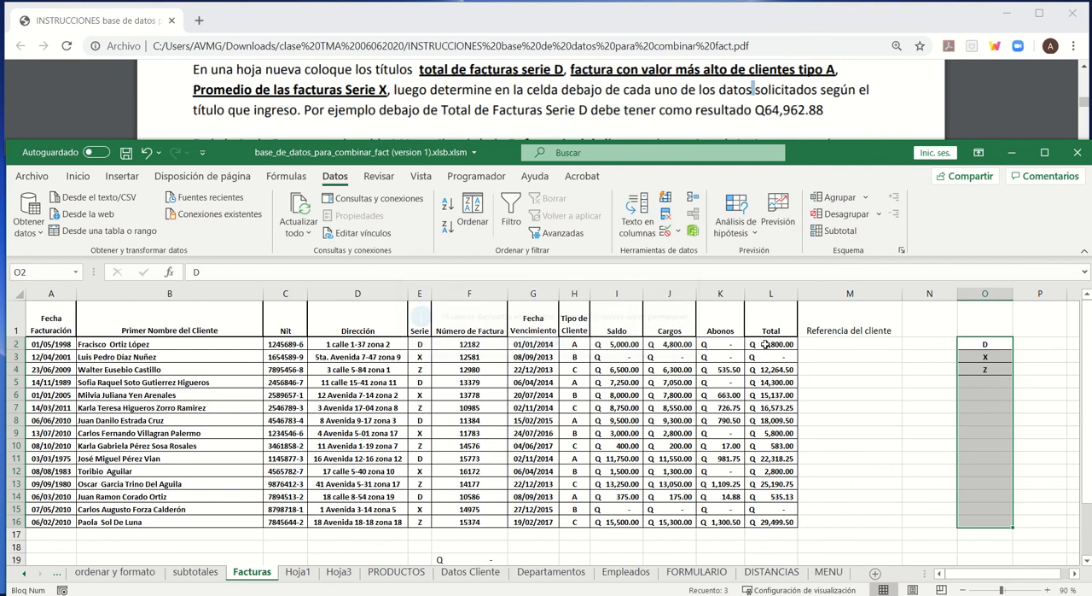
left_click(983, 347)
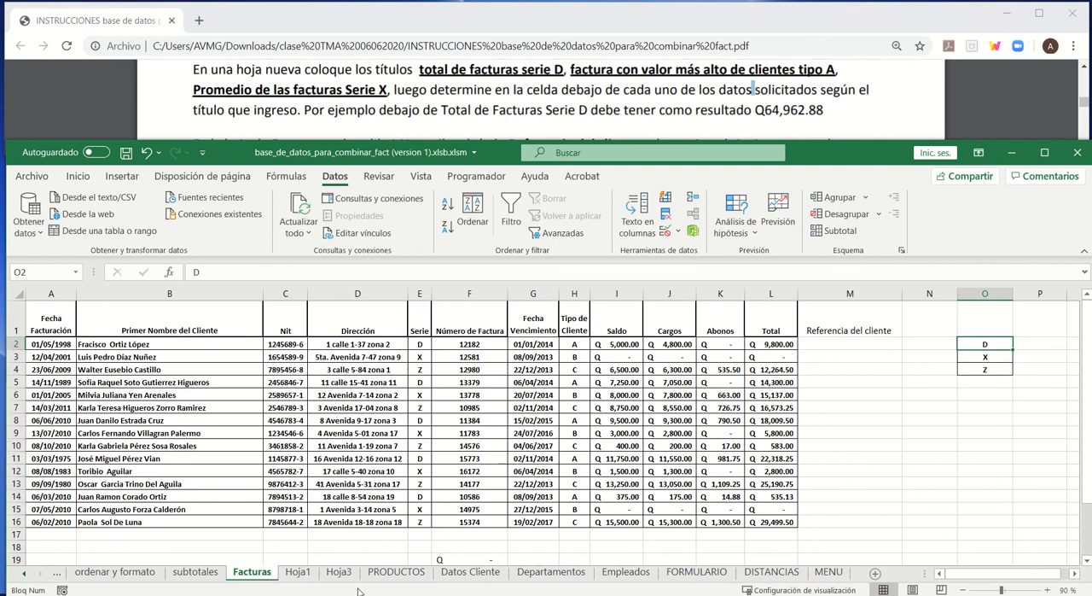
- Change the source of the validation list in cell C6 on Hoja1 to the unique Serie values, =Facturas!$O$2:$O$4
left_click(298, 572)
left_click(474, 383)
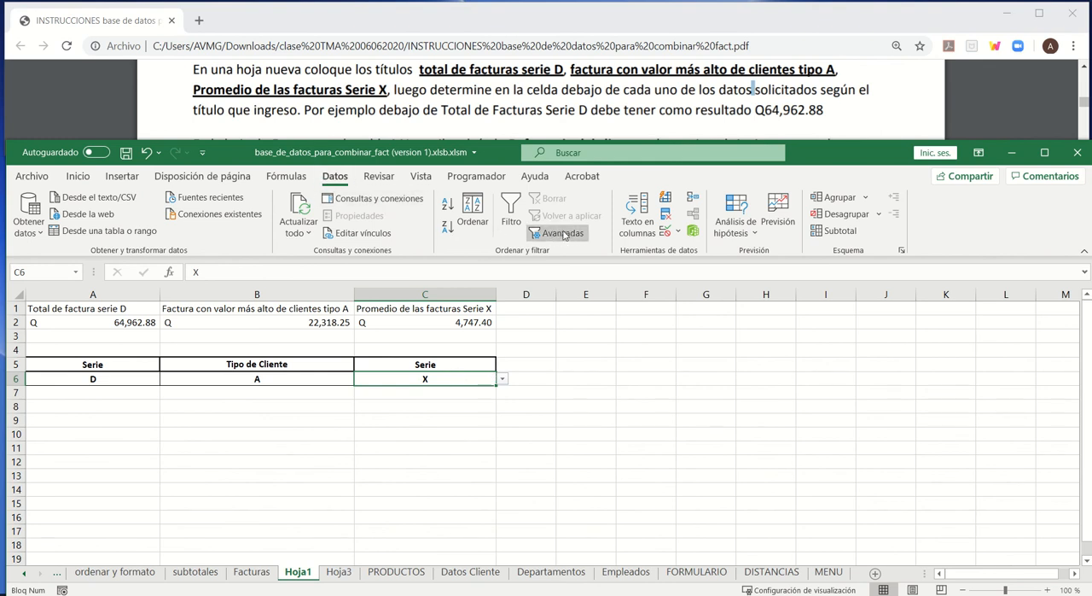
left_click(665, 231)
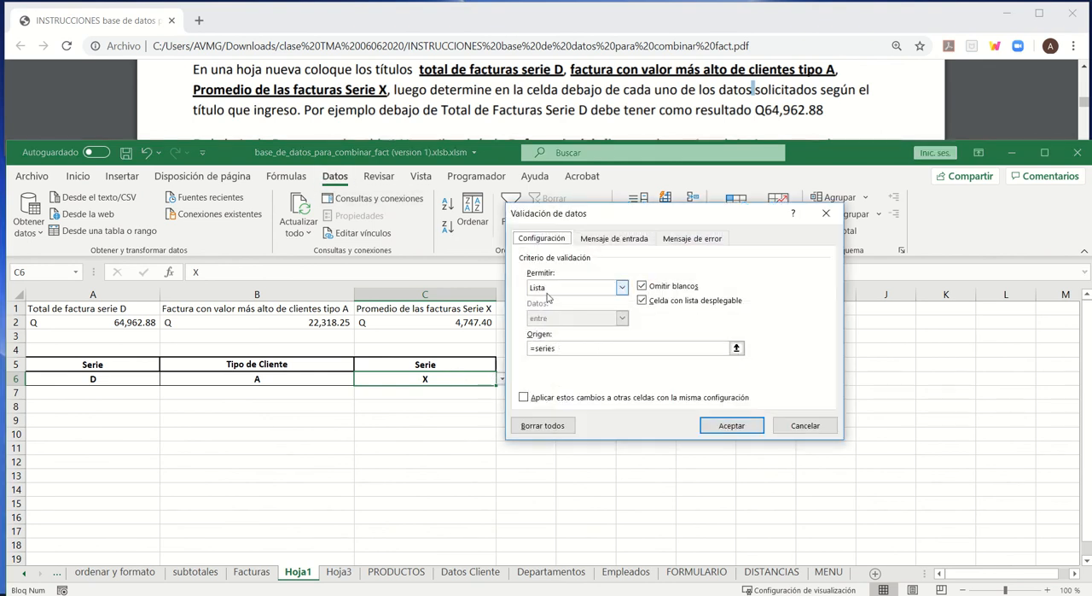
left_click(719, 347)
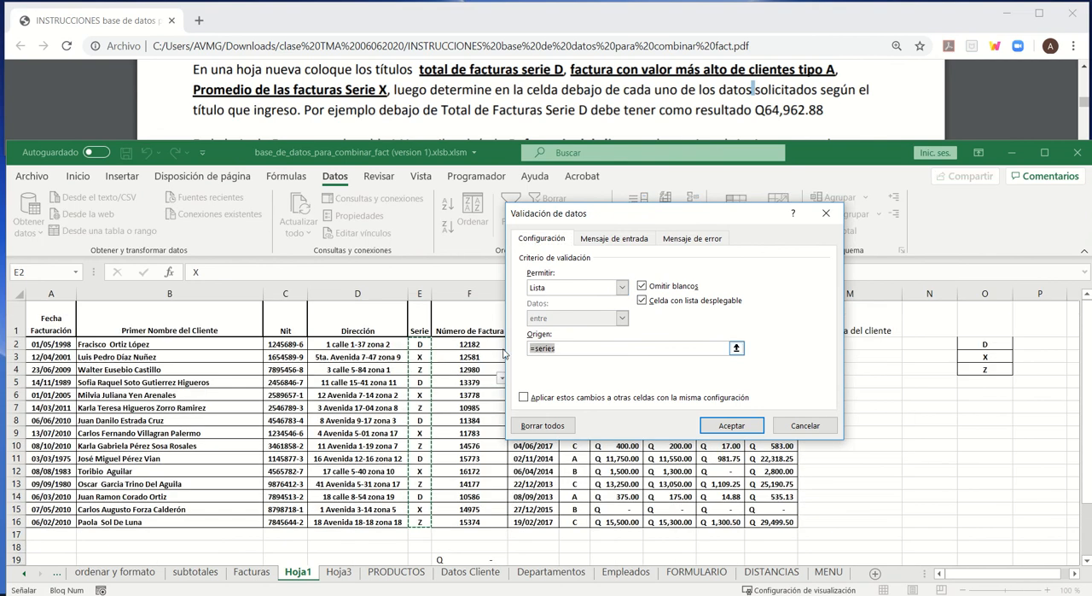
left_click_drag(663, 215, 139, 299)
key("Delete")
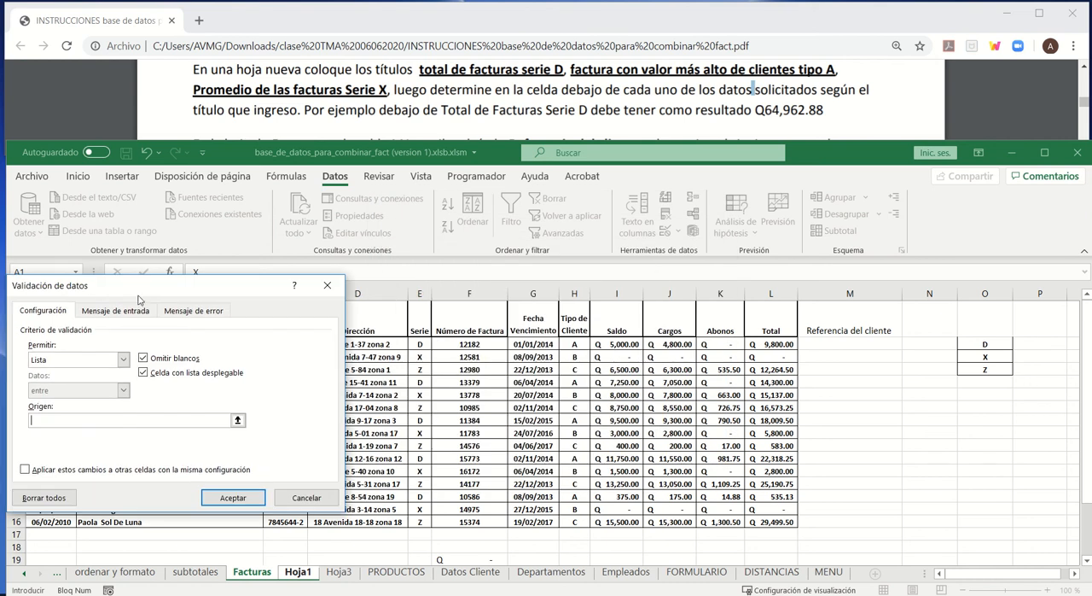
left_click_drag(413, 346, 419, 522)
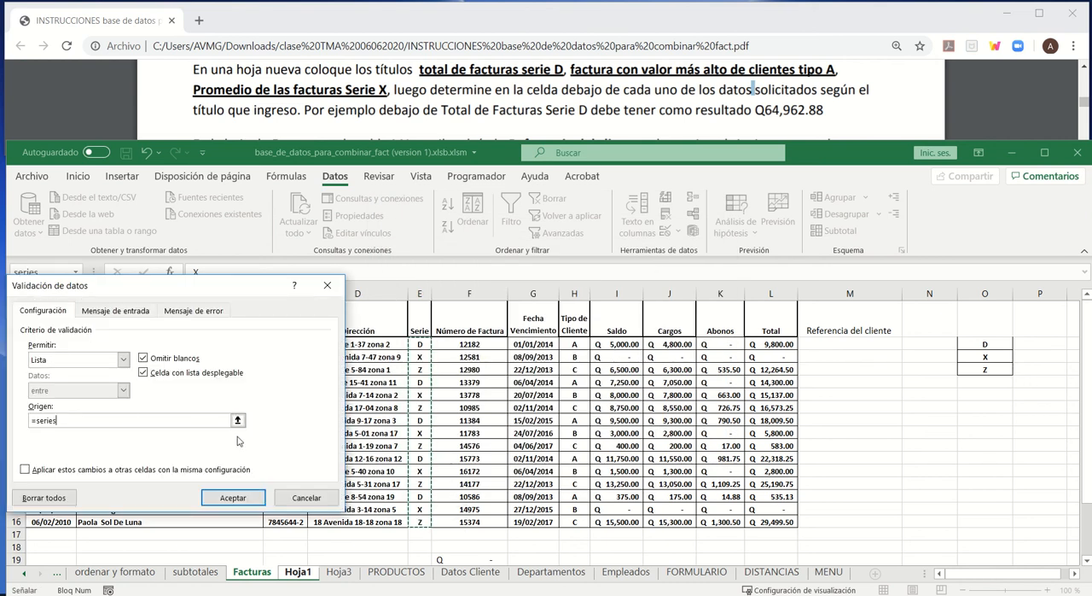
left_click_drag(116, 419, 31, 420)
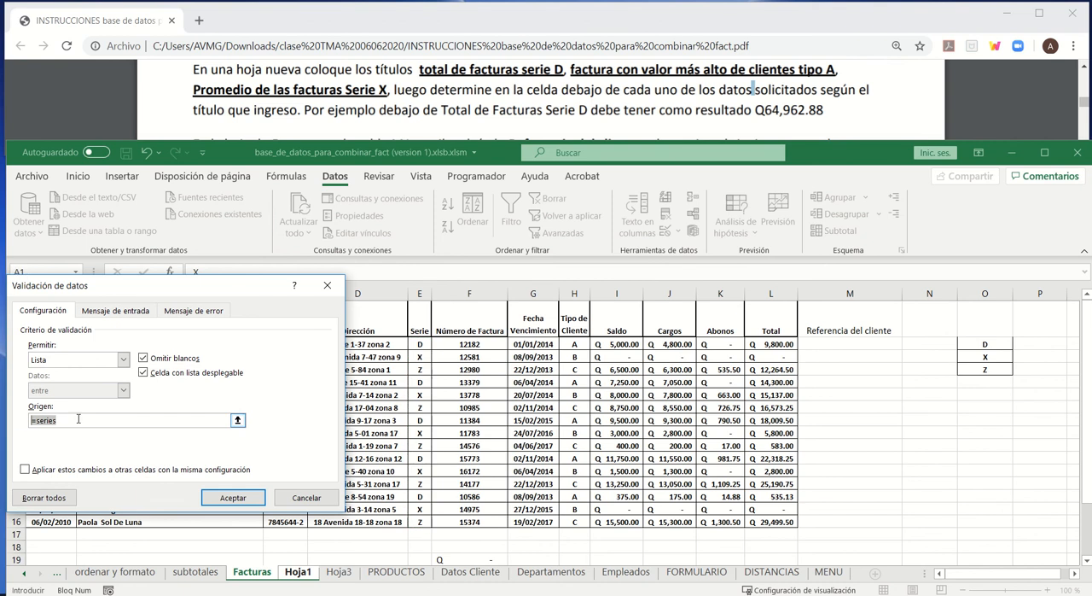
key("BackSpace")
left_click_drag(990, 347, 985, 369)
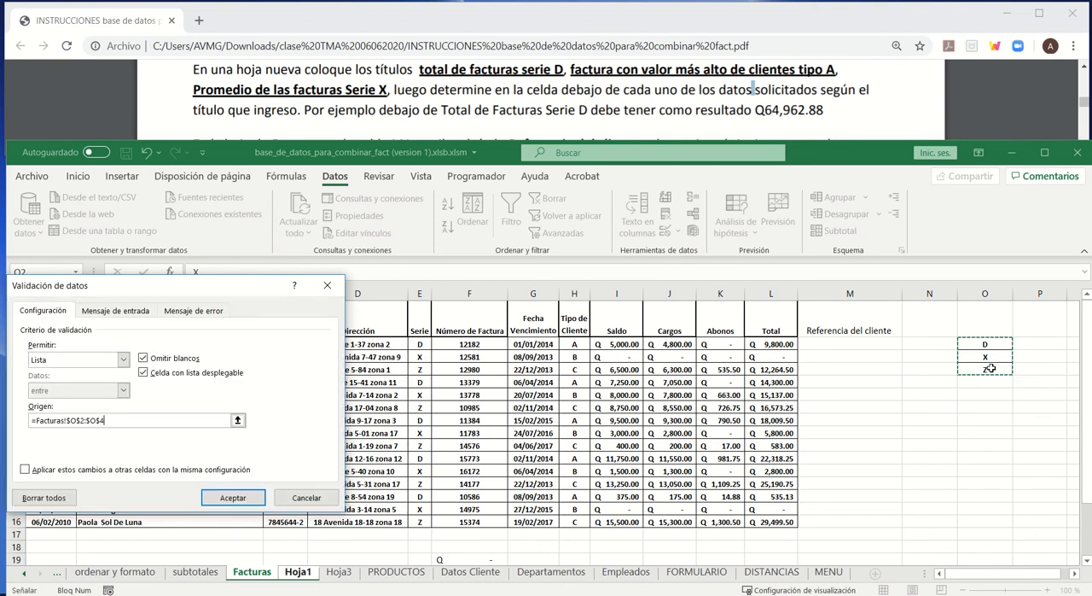
left_click(233, 497)
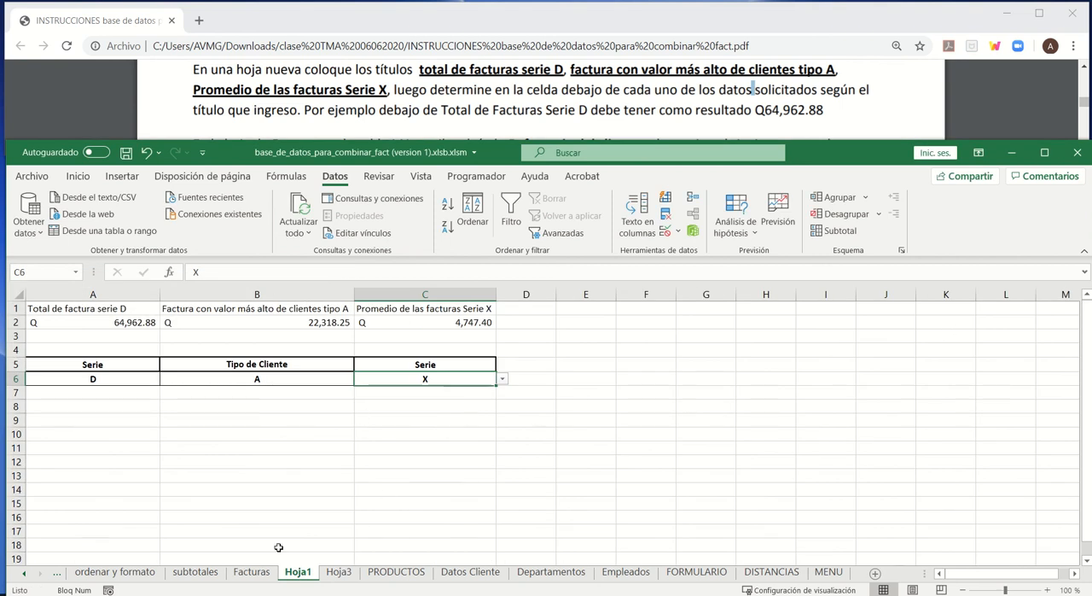
- Test the drop-down list in C6 by choosing D and Z, and return the criterion to X
left_click(504, 381)
left_click(474, 391)
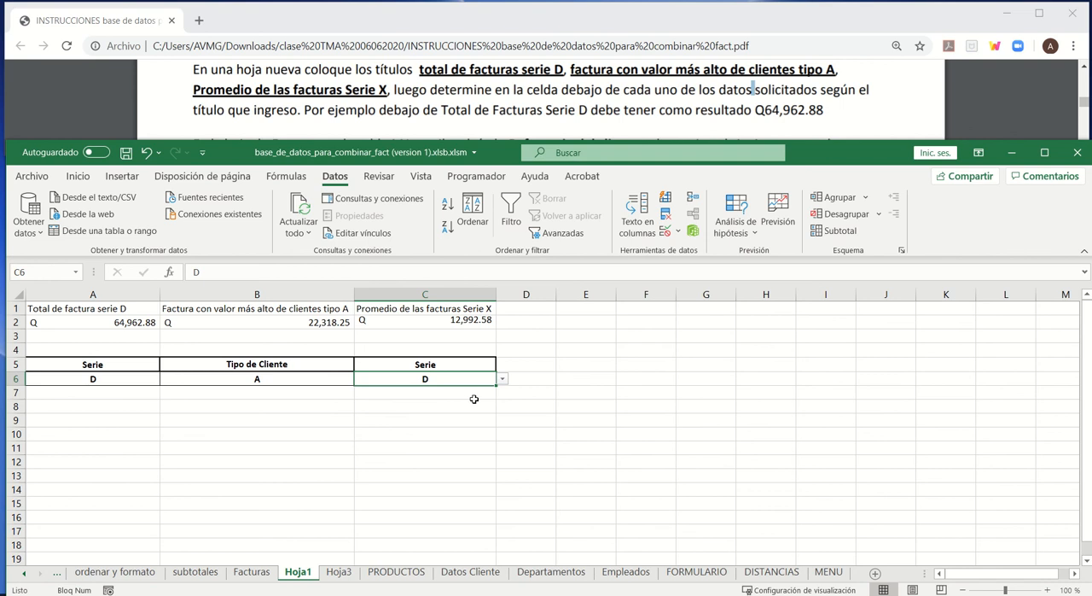
left_click(503, 381)
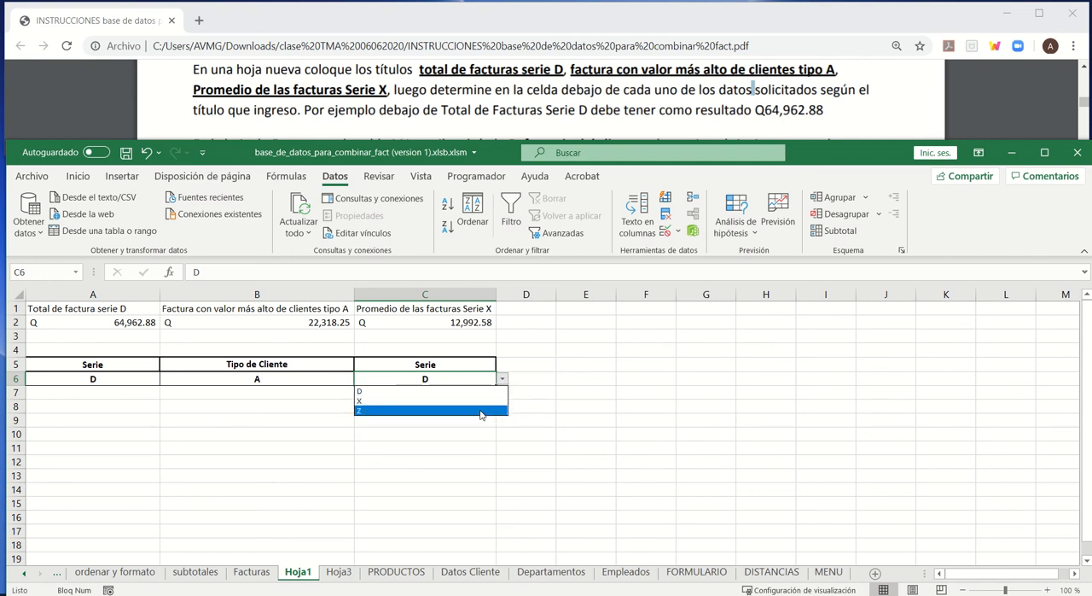
left_click(485, 411)
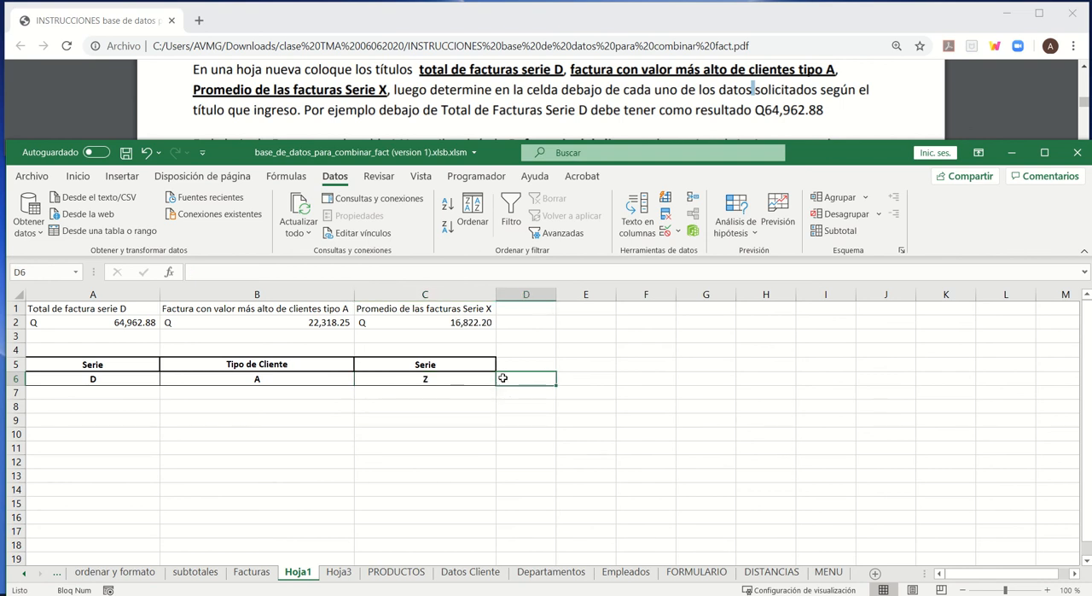
left_click(502, 381)
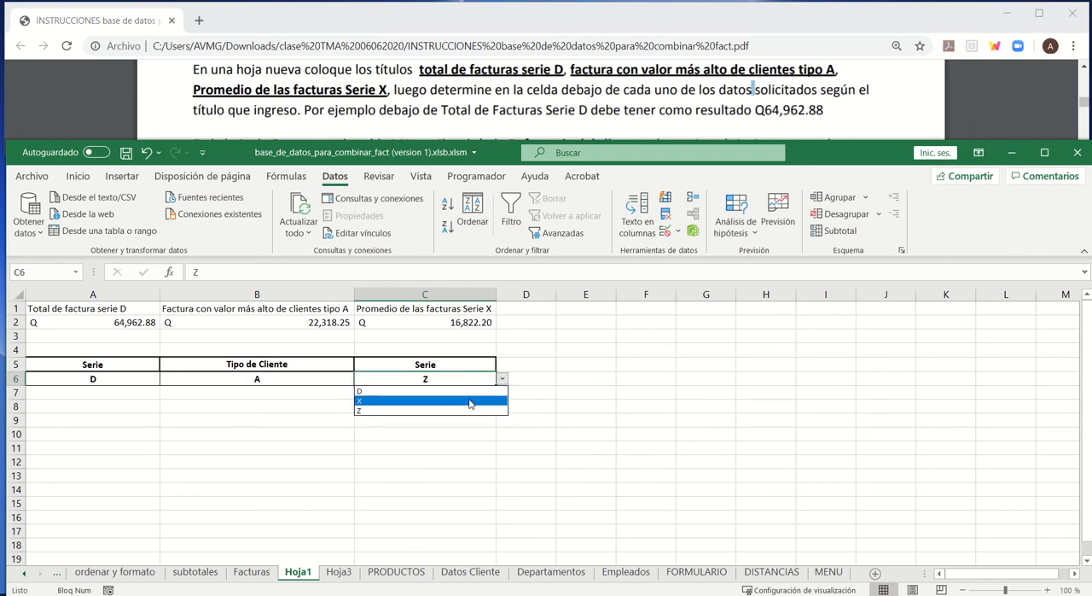
left_click(502, 399)
left_click(369, 447)
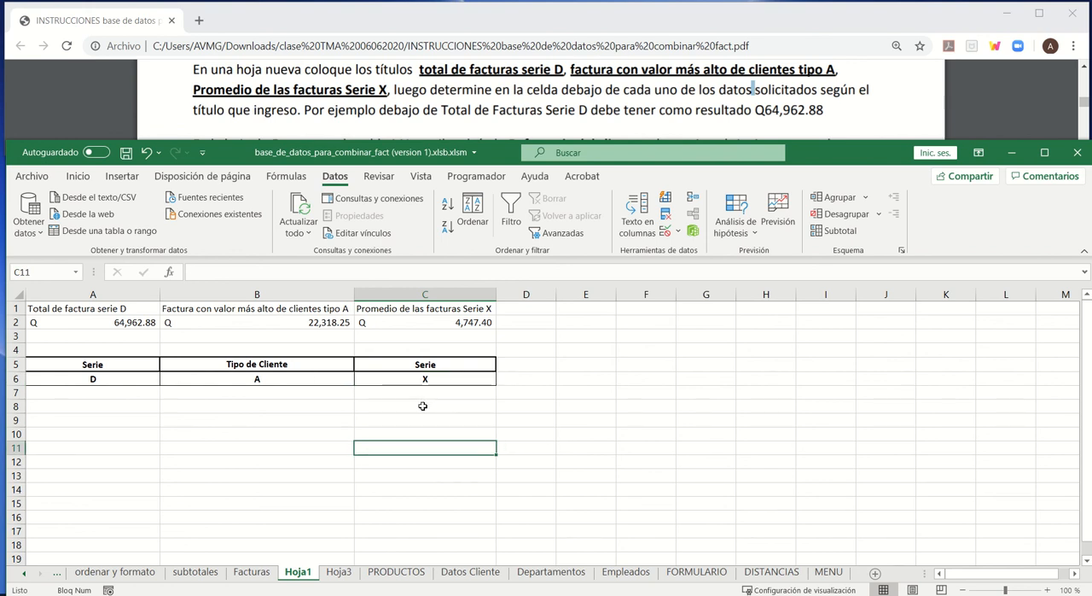
- Consult the Referencia del cliente exercise in the PDF and select cell M2 on the Facturas sheet
left_click(526, 90)
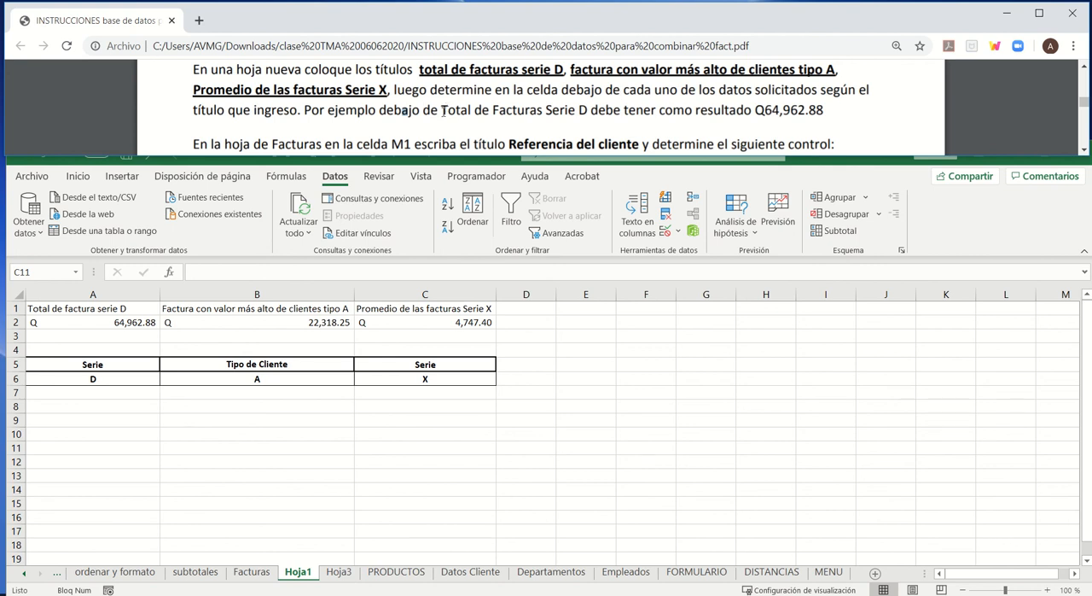
left_click_drag(522, 111, 590, 110)
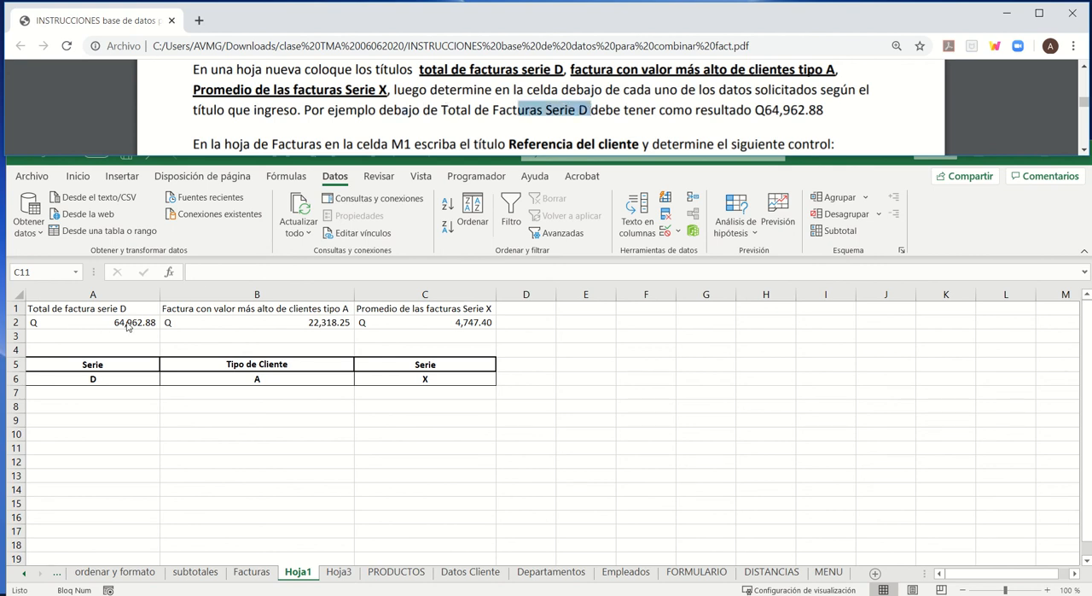
left_click(480, 120)
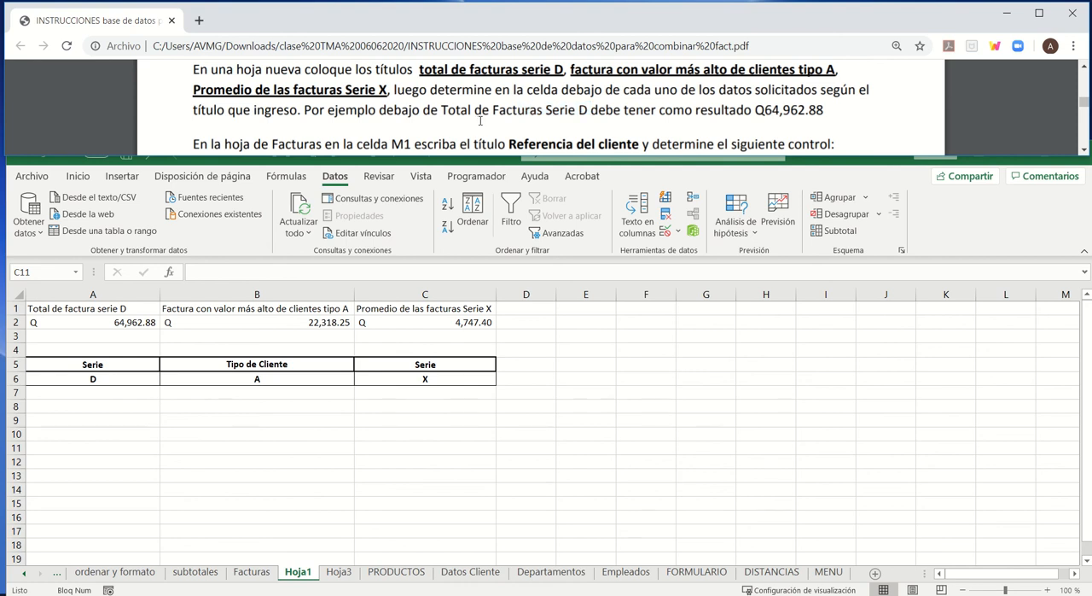
scroll(481, 120, "down", 2)
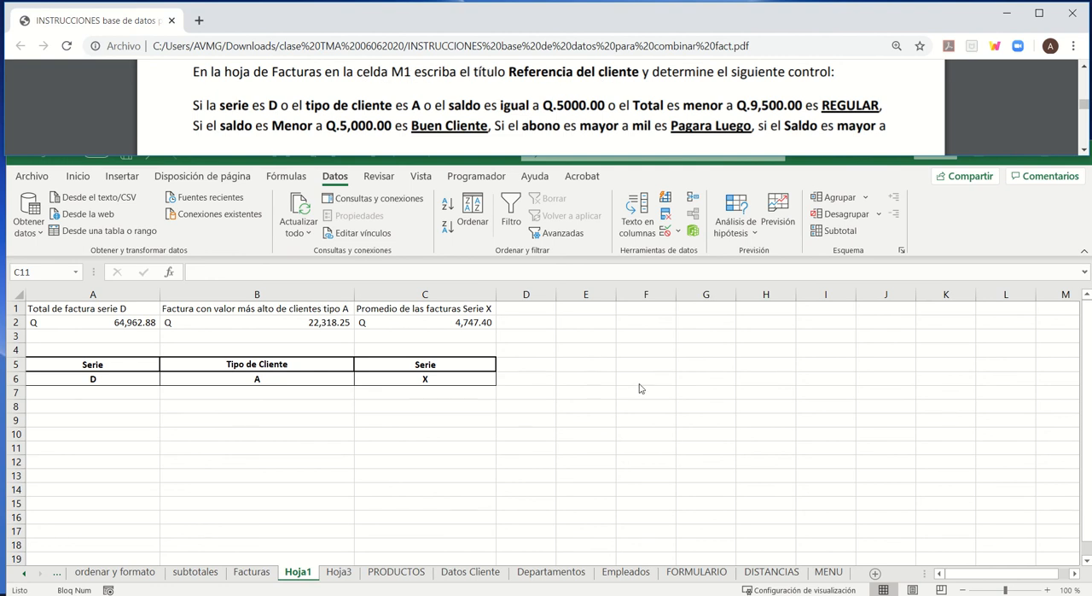
left_click(245, 576)
left_click(246, 576)
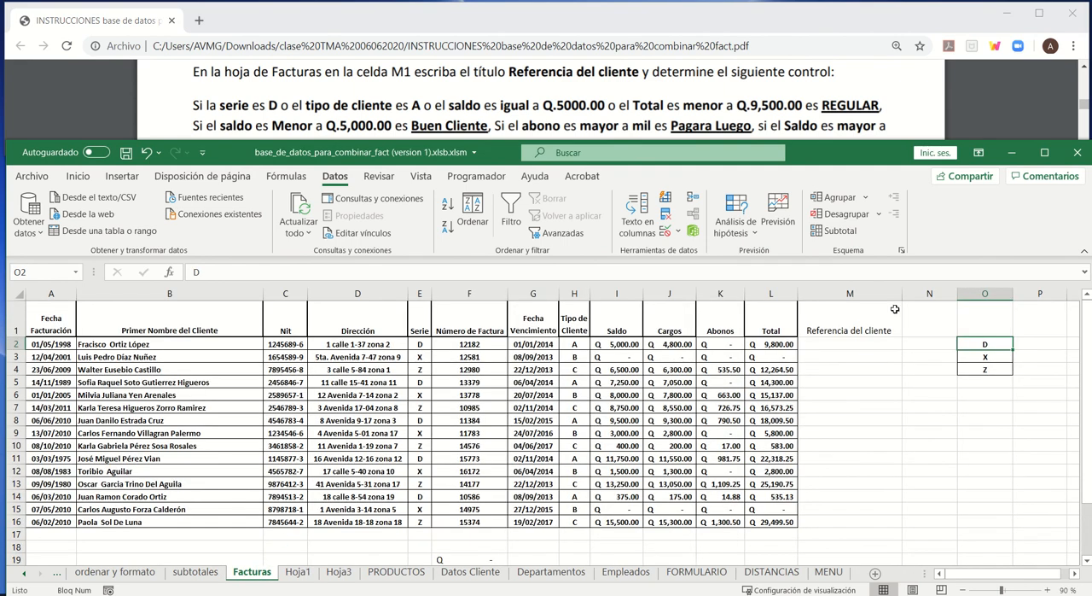
left_click(839, 345)
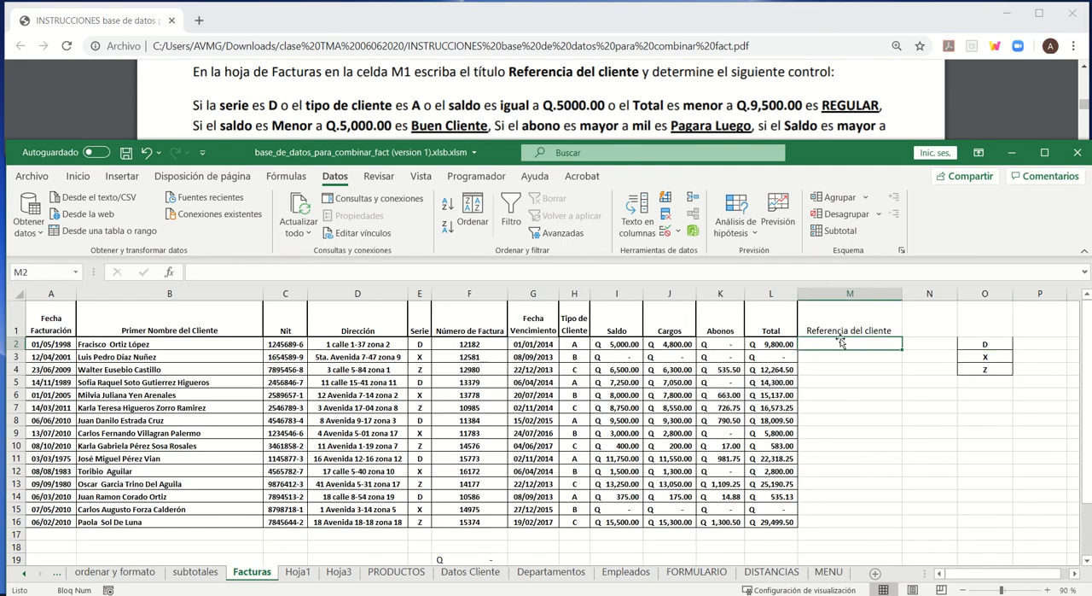